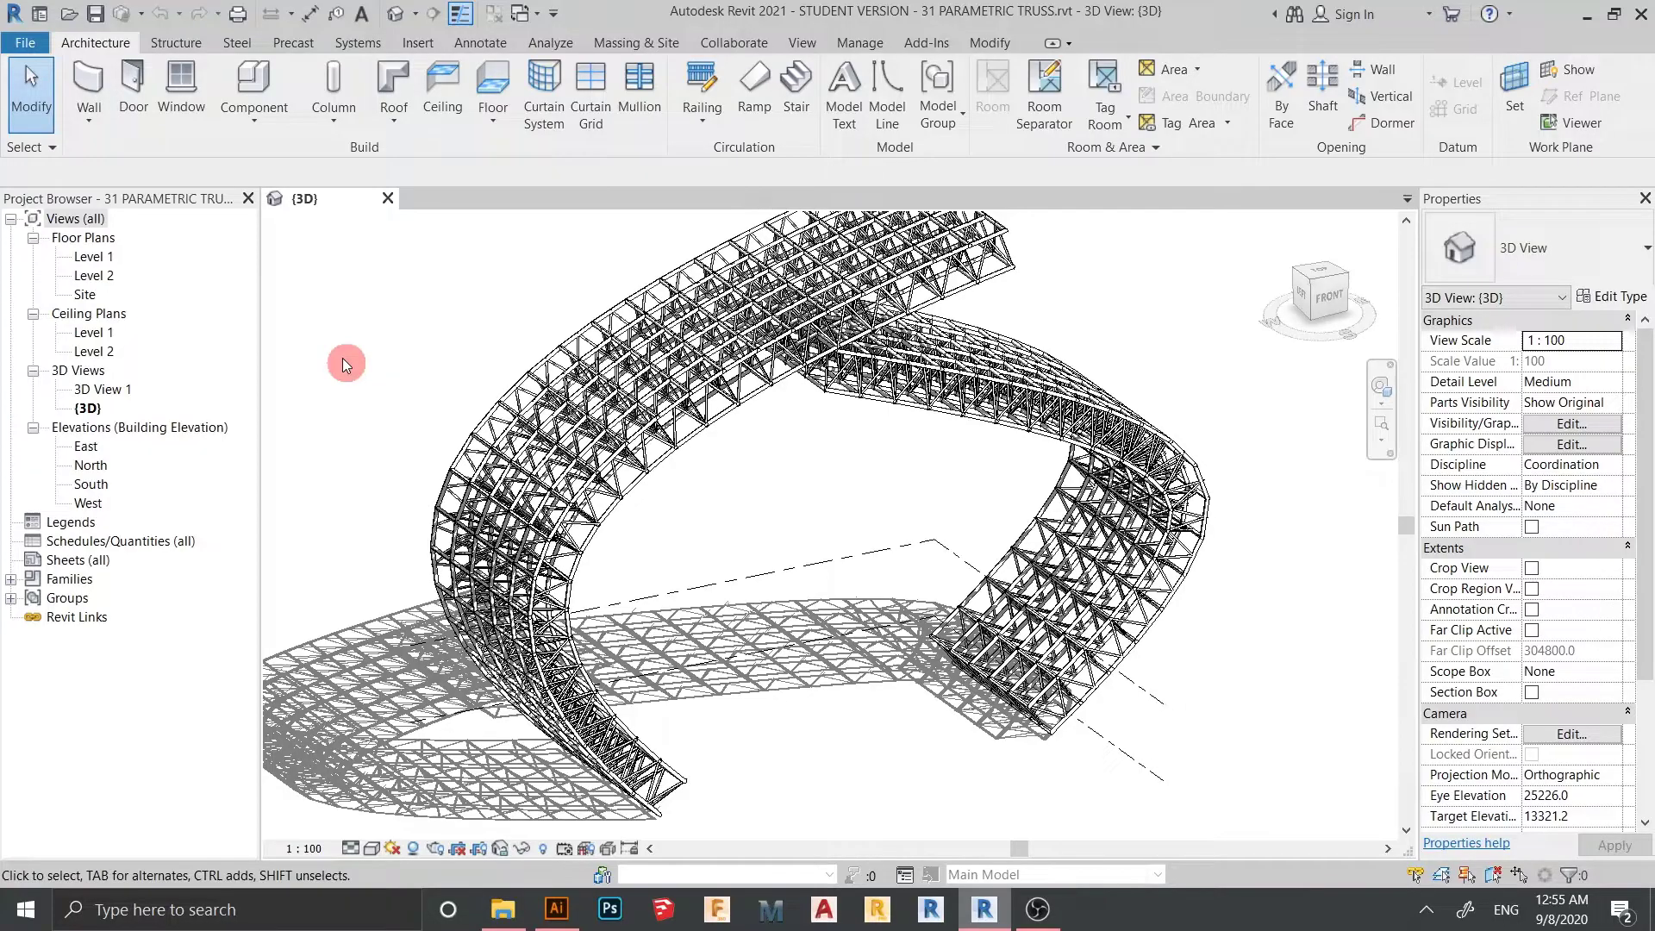
- Close the 31 PARAMETRIC TRUSS project and create a new conceptual mass family from the Metric Mass.rft template
shift+middle_drag(954, 834, 870, 743)
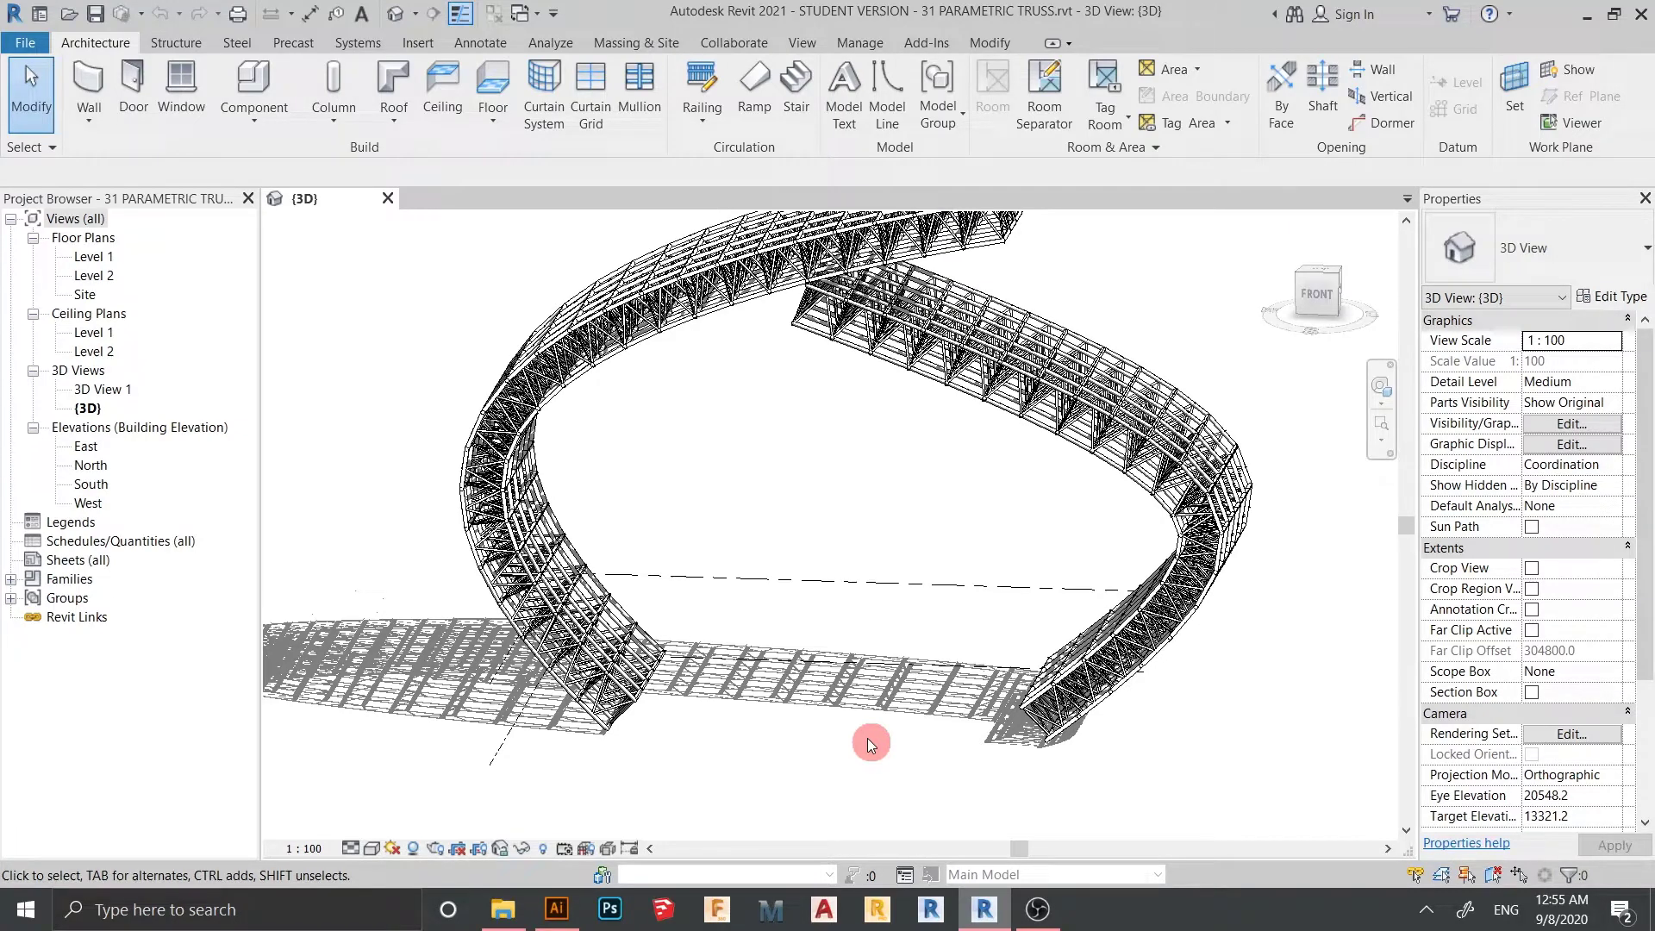
shift+middle_drag(867, 738, 793, 784)
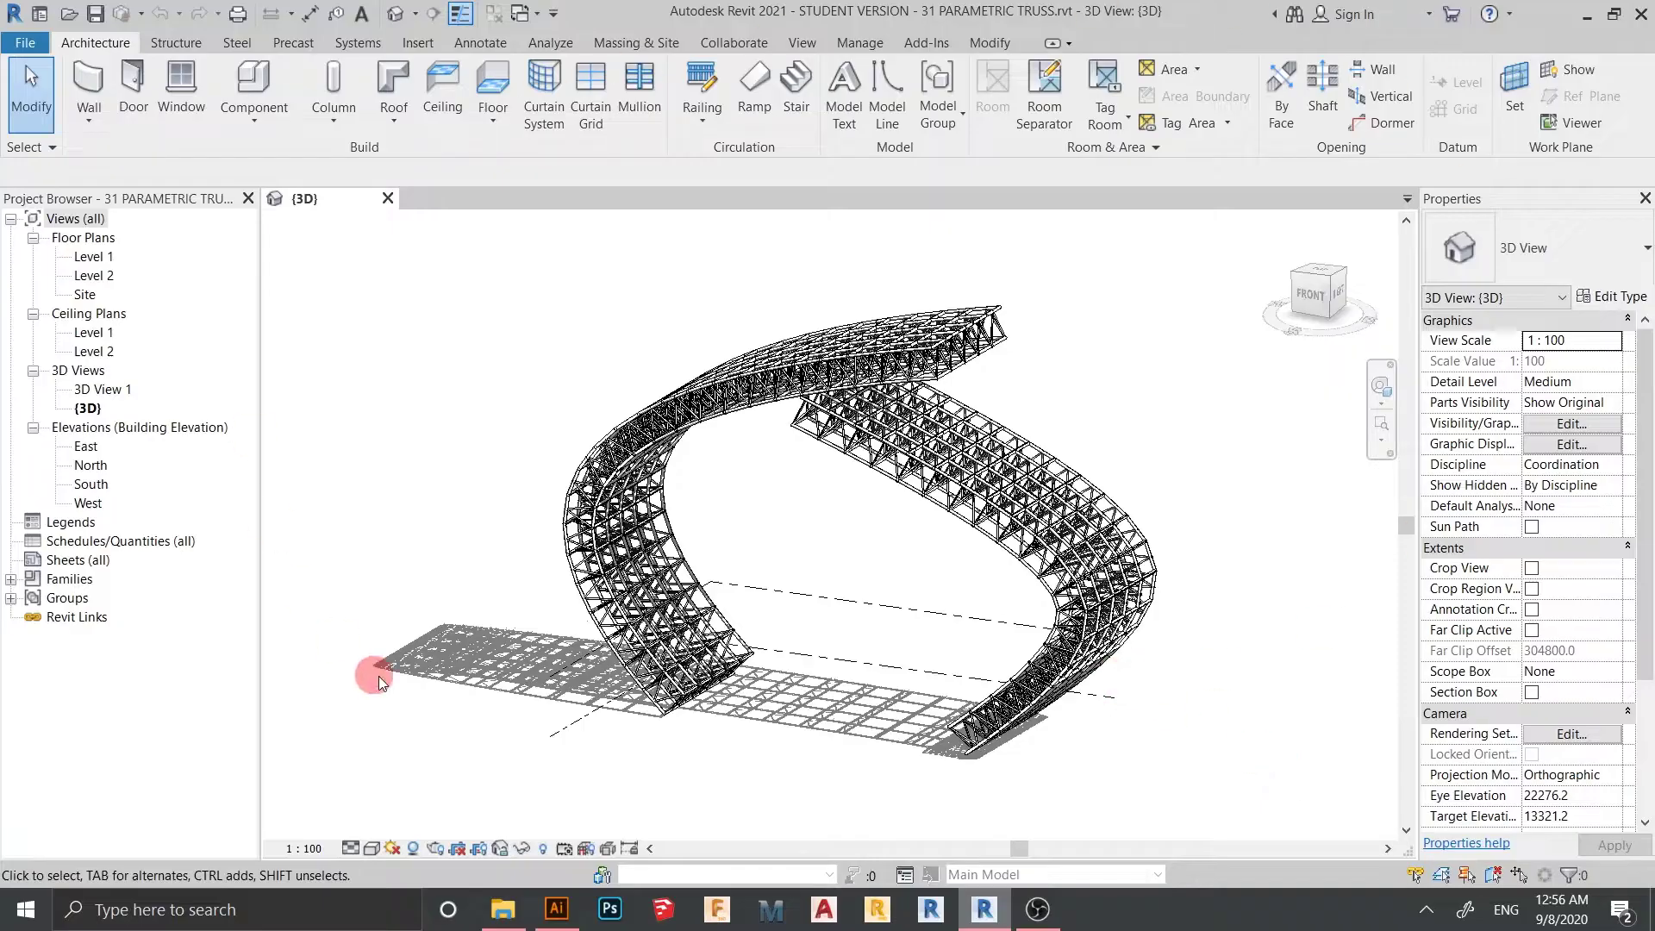
click(387, 200)
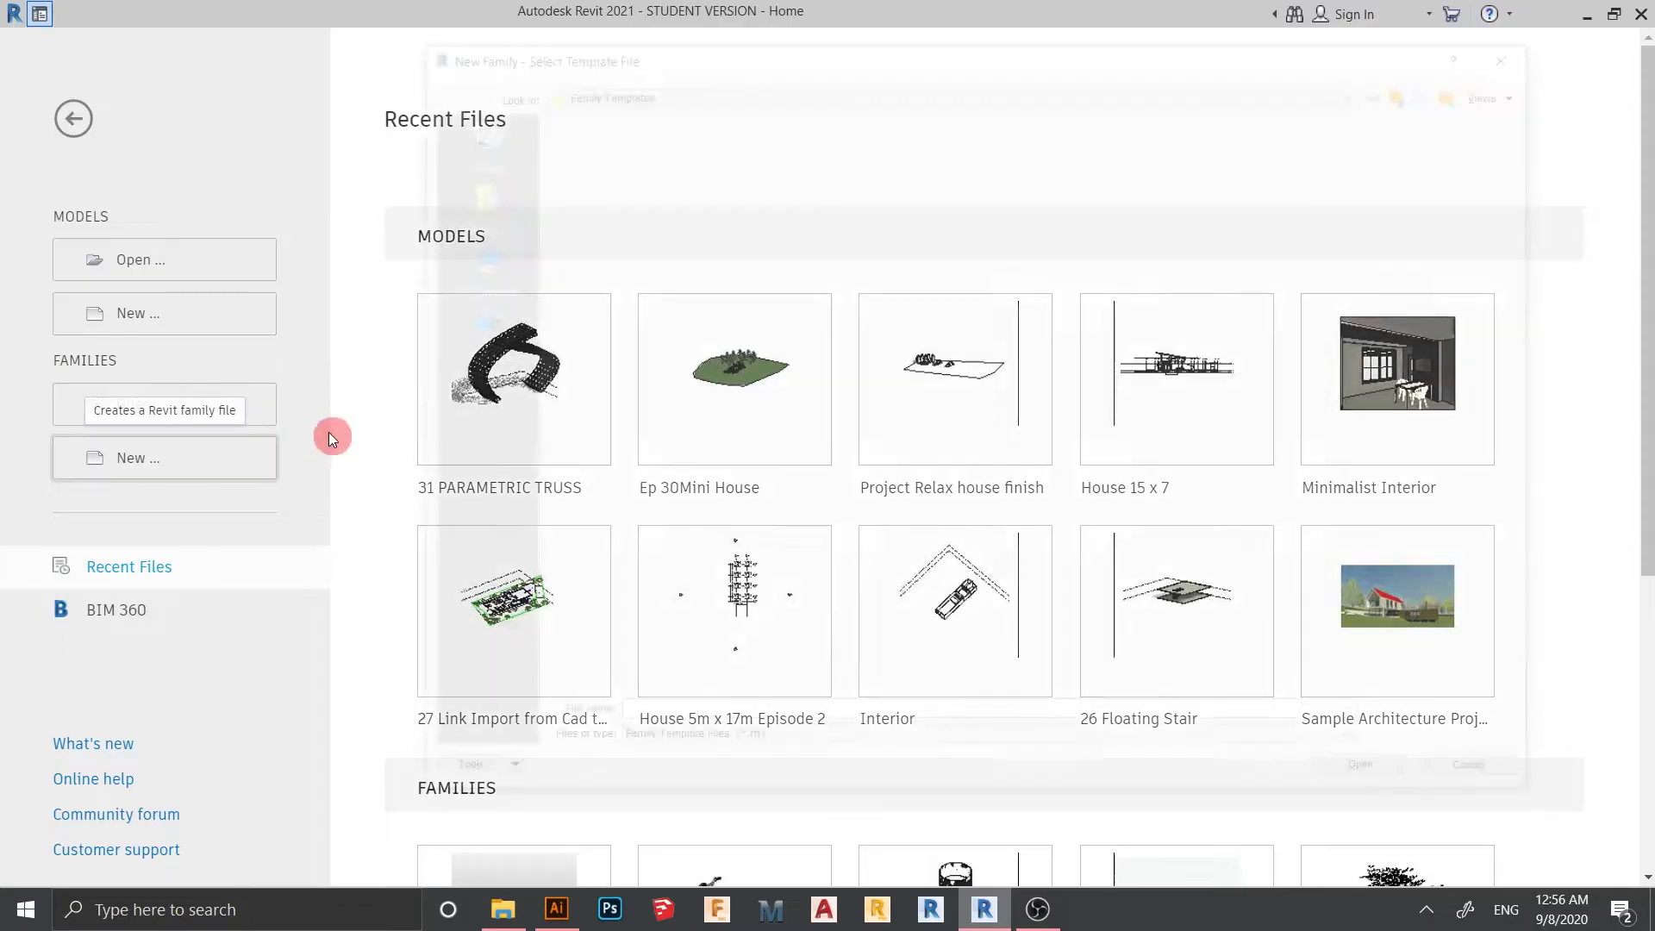
double_click(603, 172)
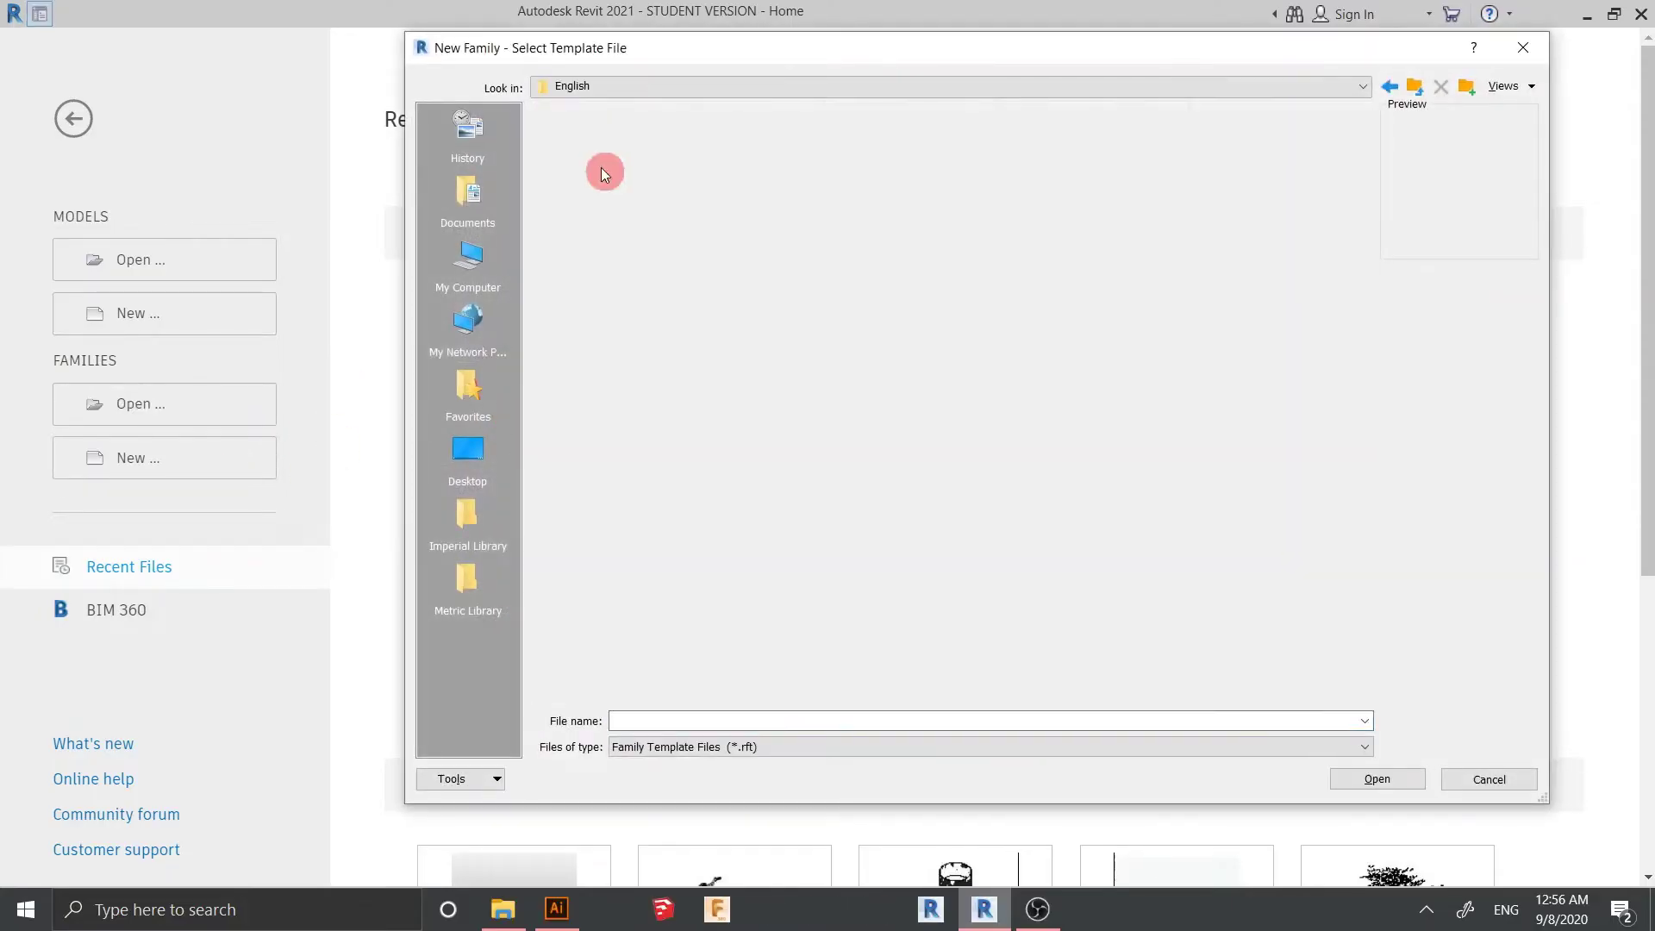
double_click(604, 158)
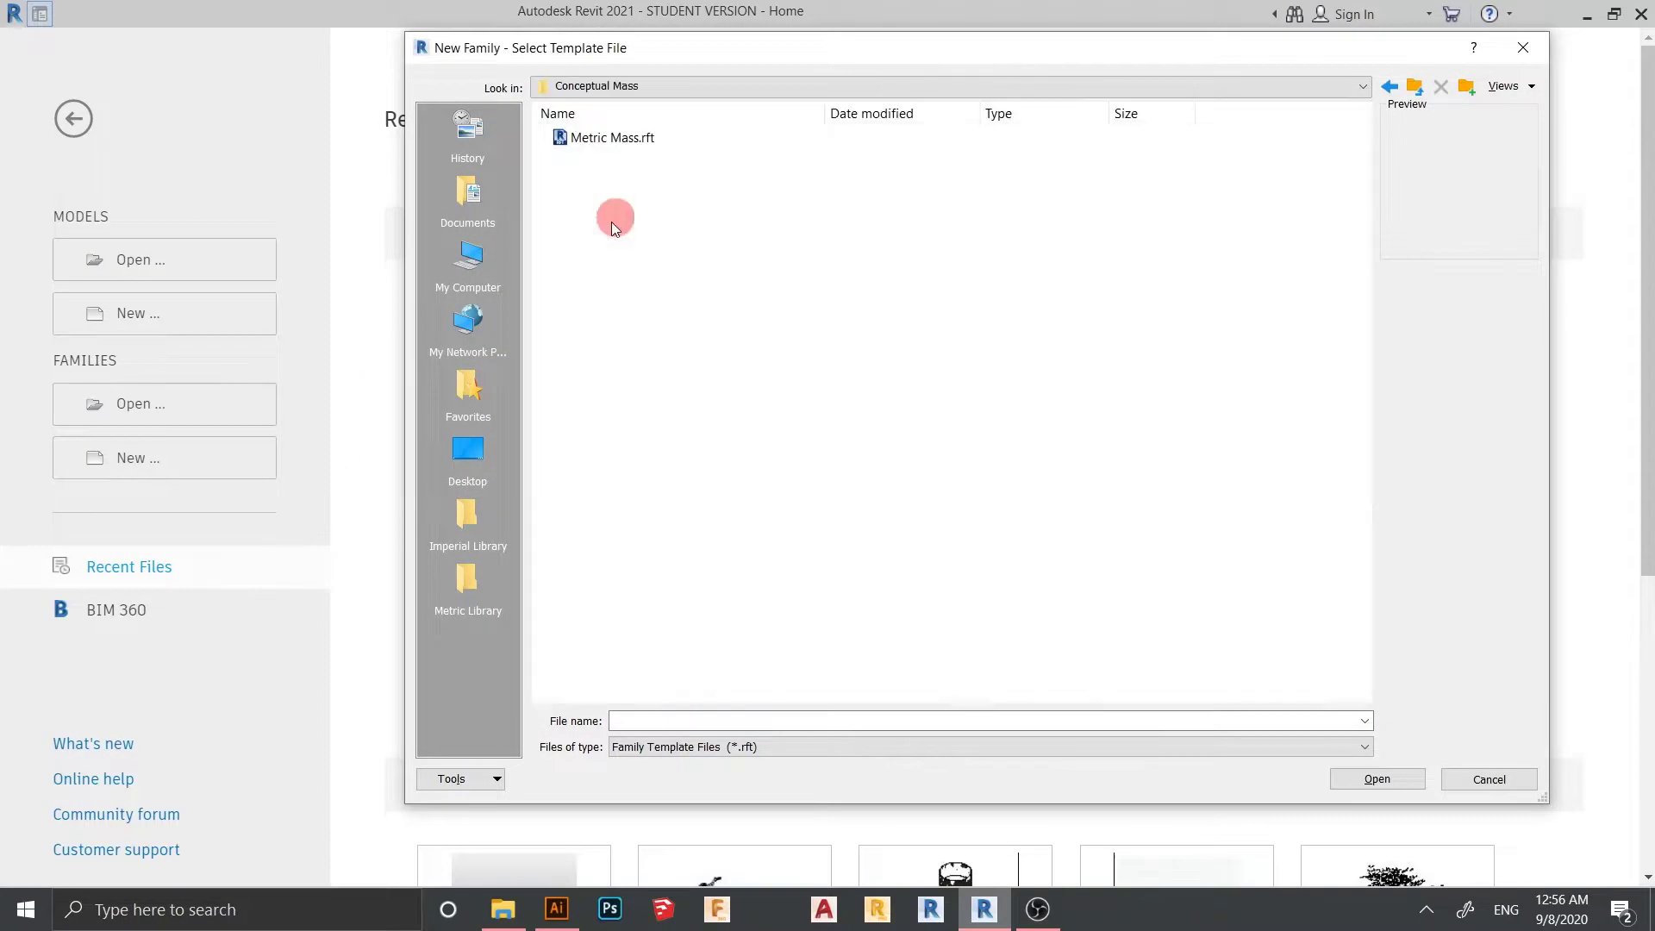
click(624, 149)
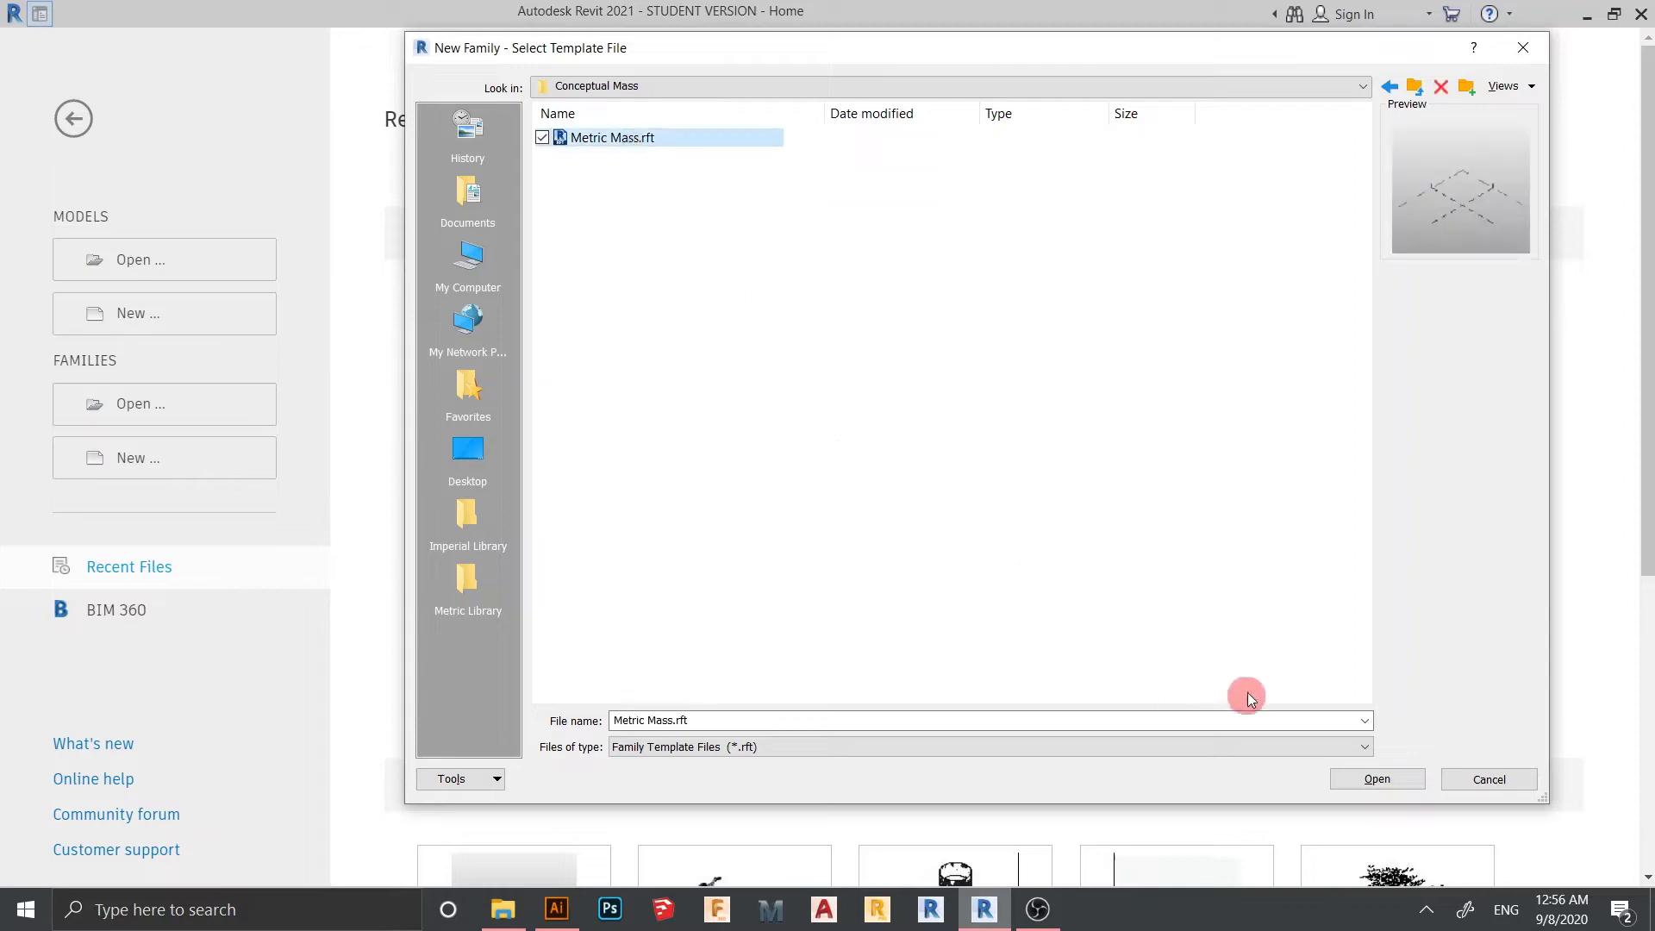
click(1350, 778)
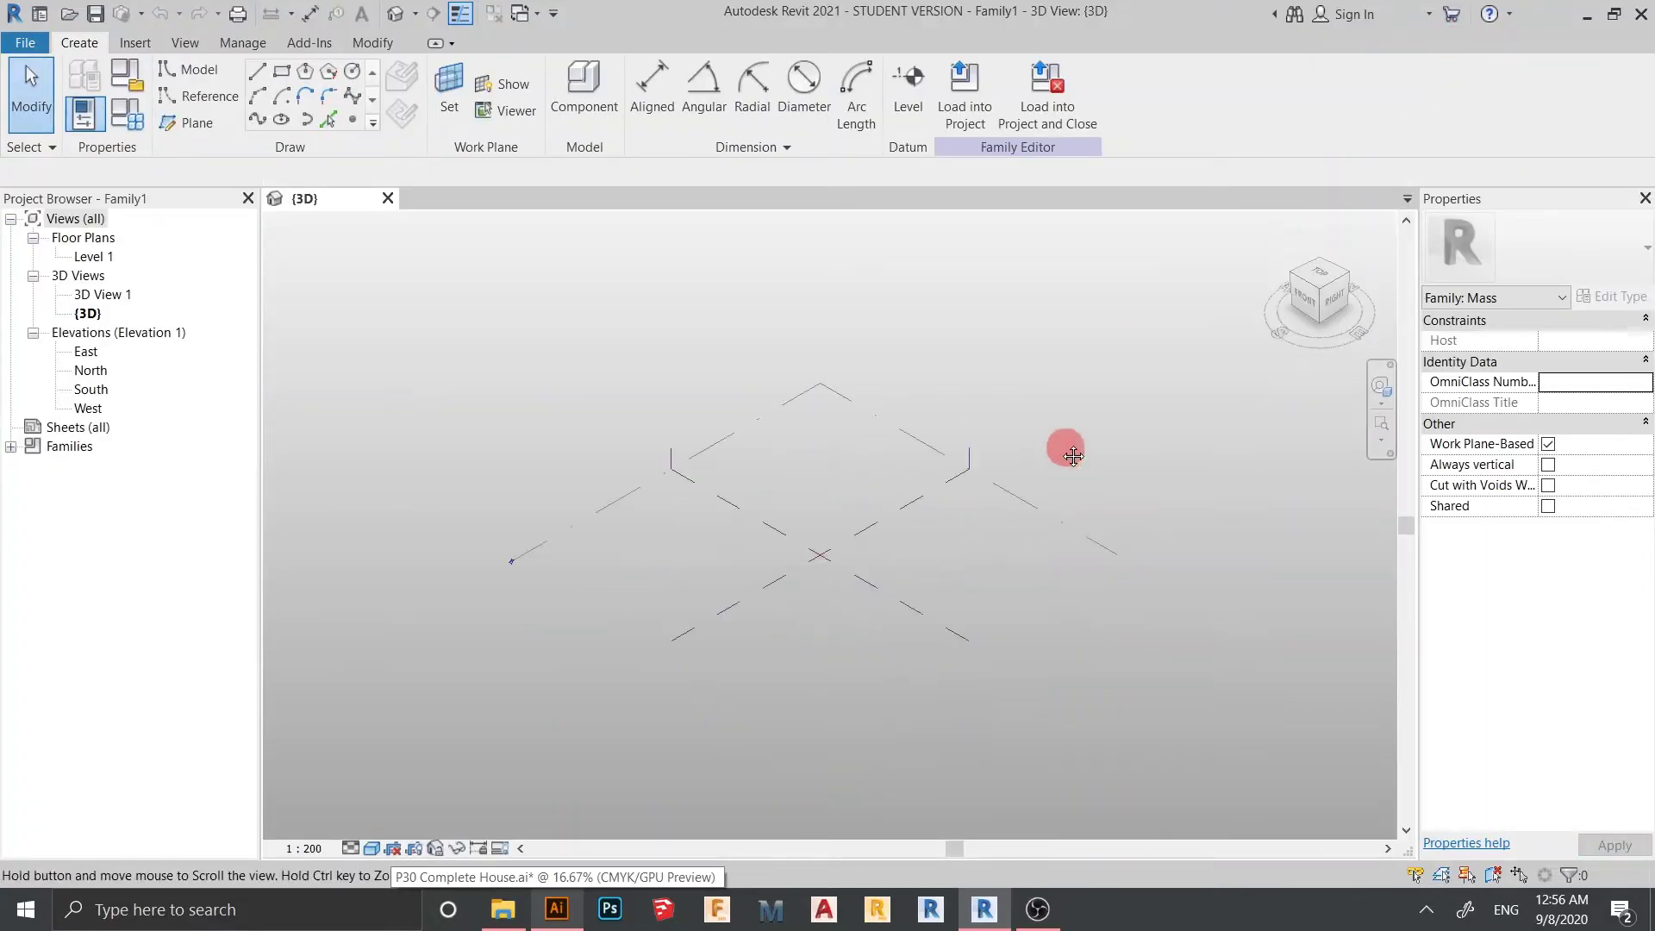
- Open the South elevation of the new mass family
middle_drag(1073, 456, 1034, 473)
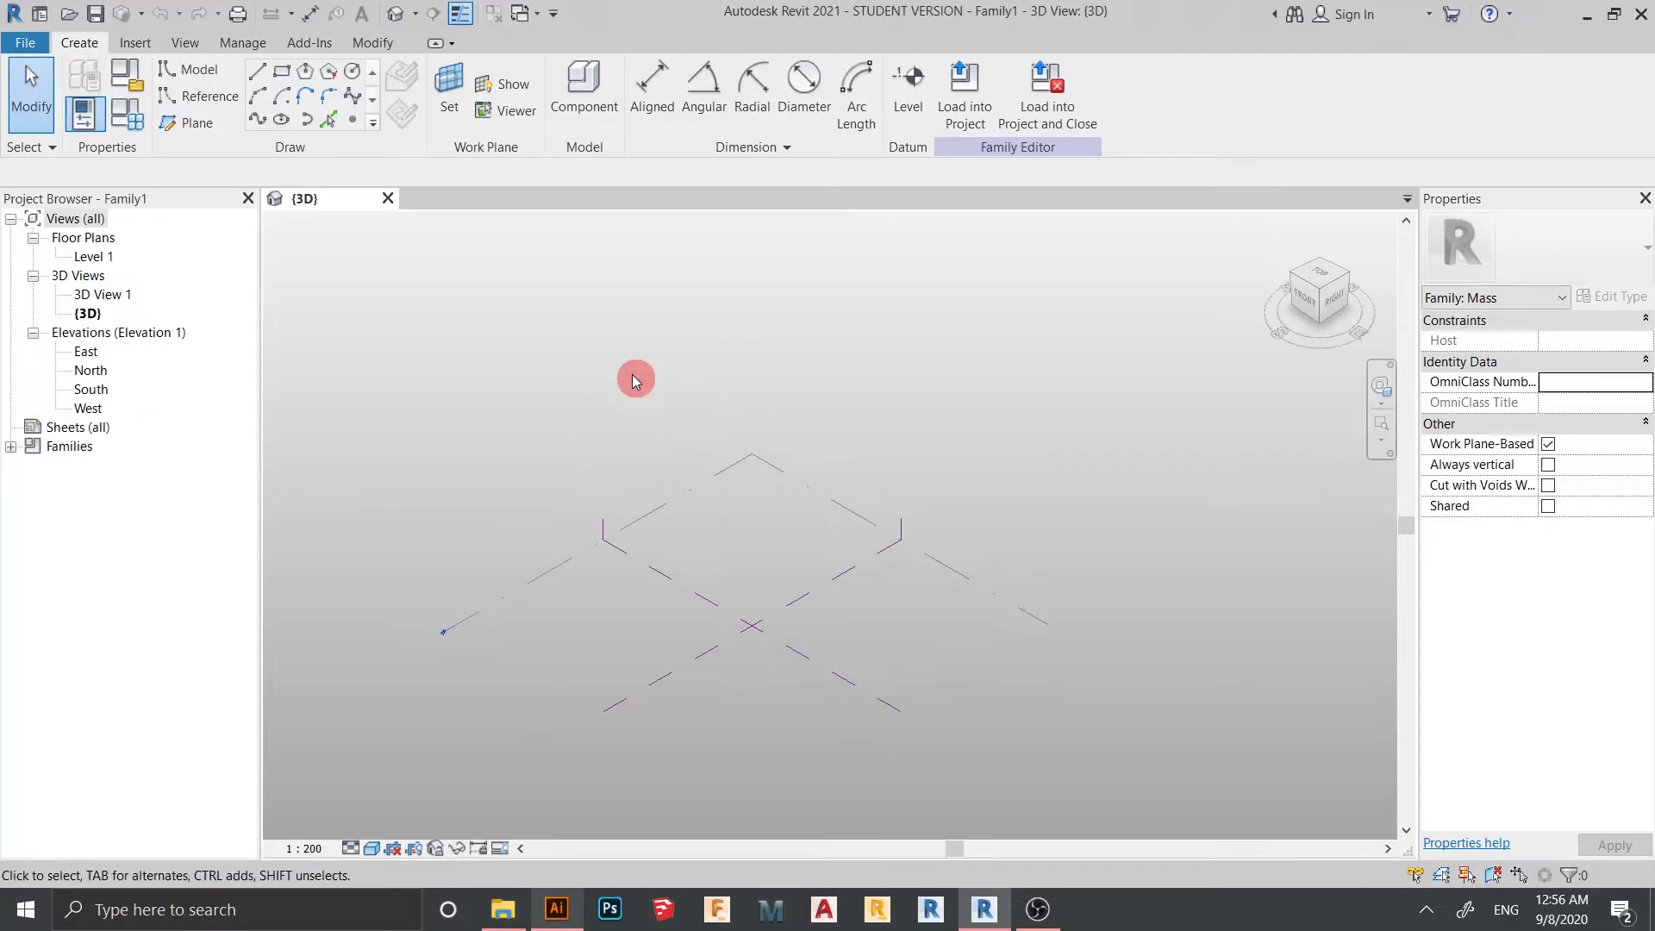
double_click(87, 390)
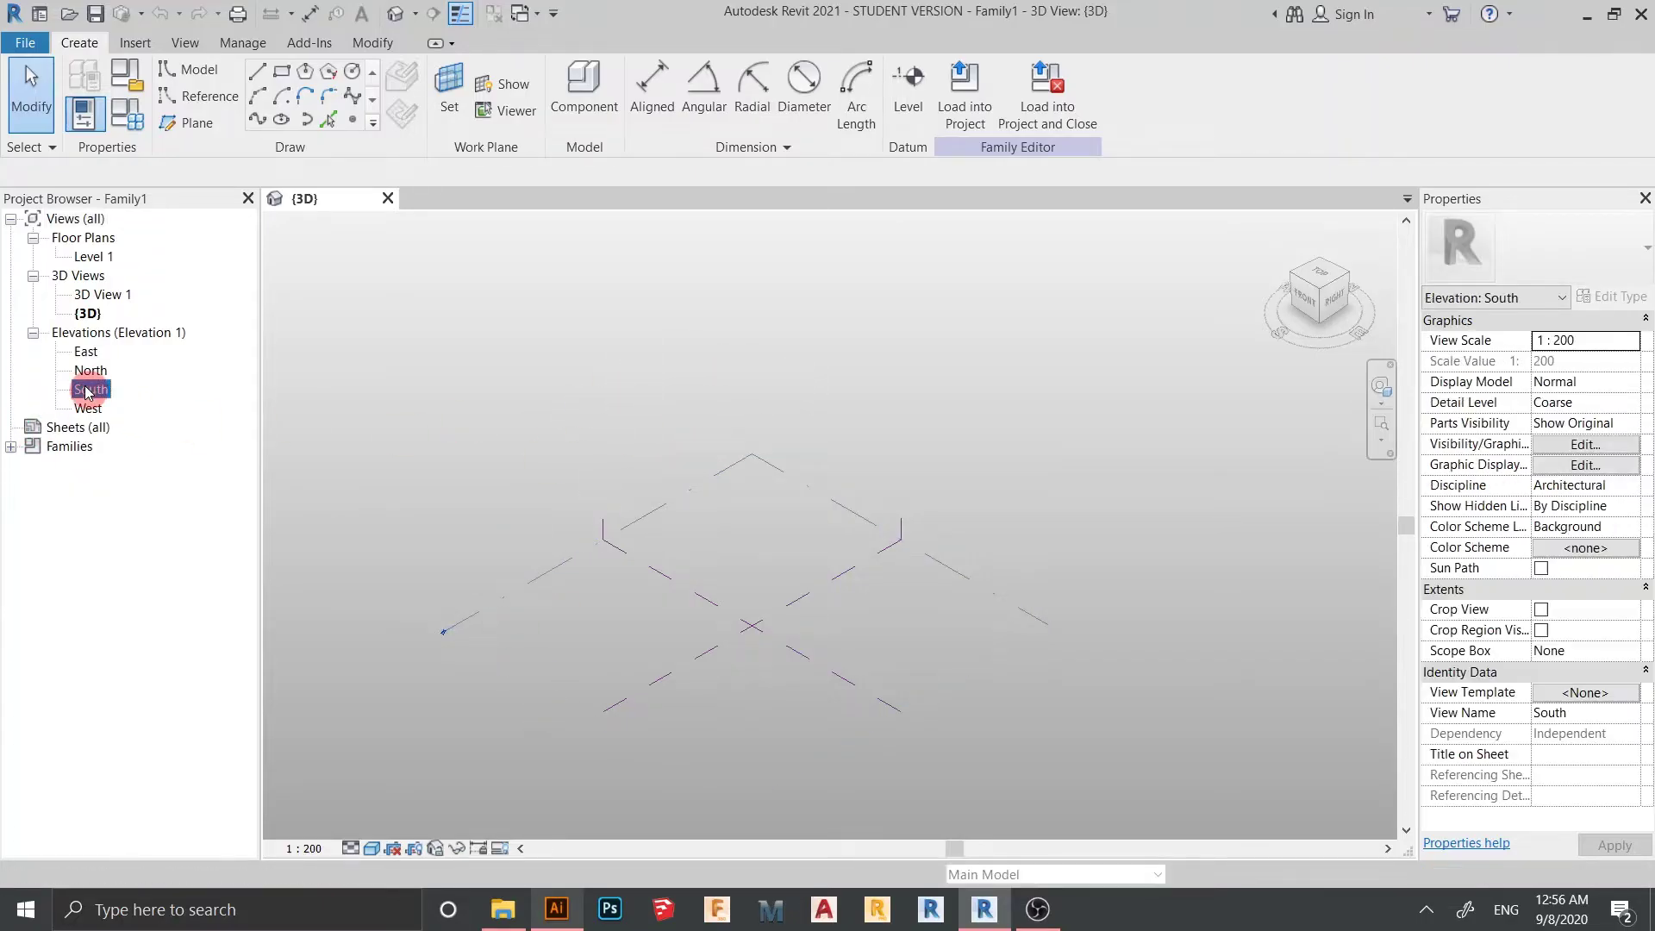
middle_drag(711, 457, 681, 535)
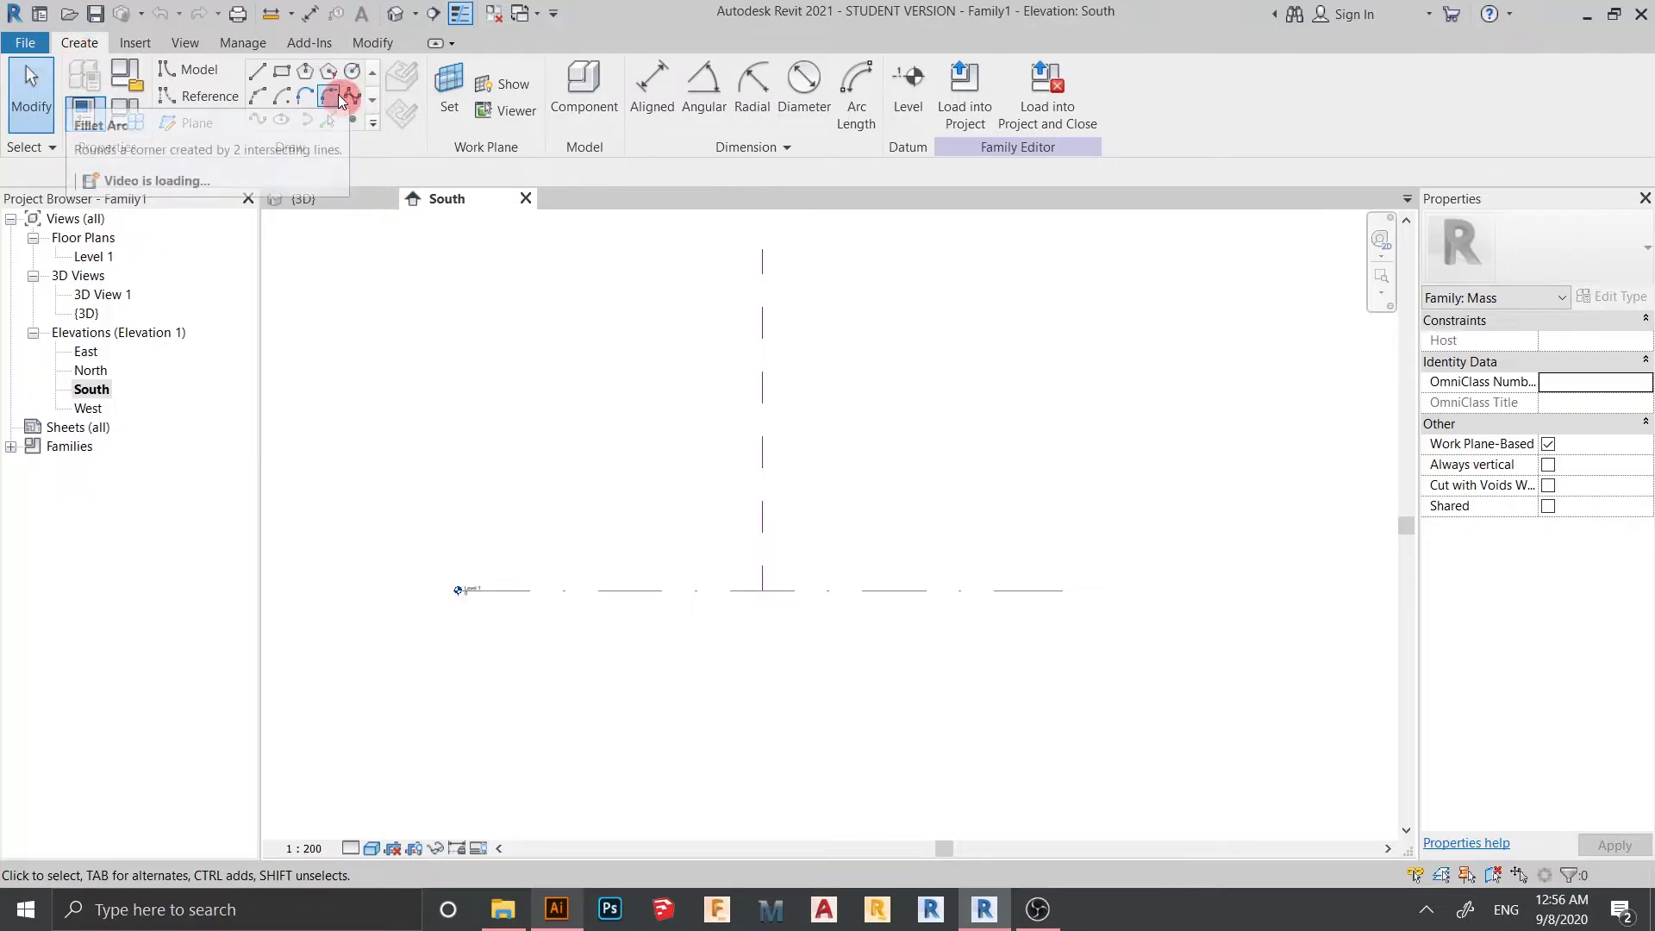
- Draw an open model spline from Level 1 left of the vertical reference plane, bulging left and rising just past that plane
click(347, 100)
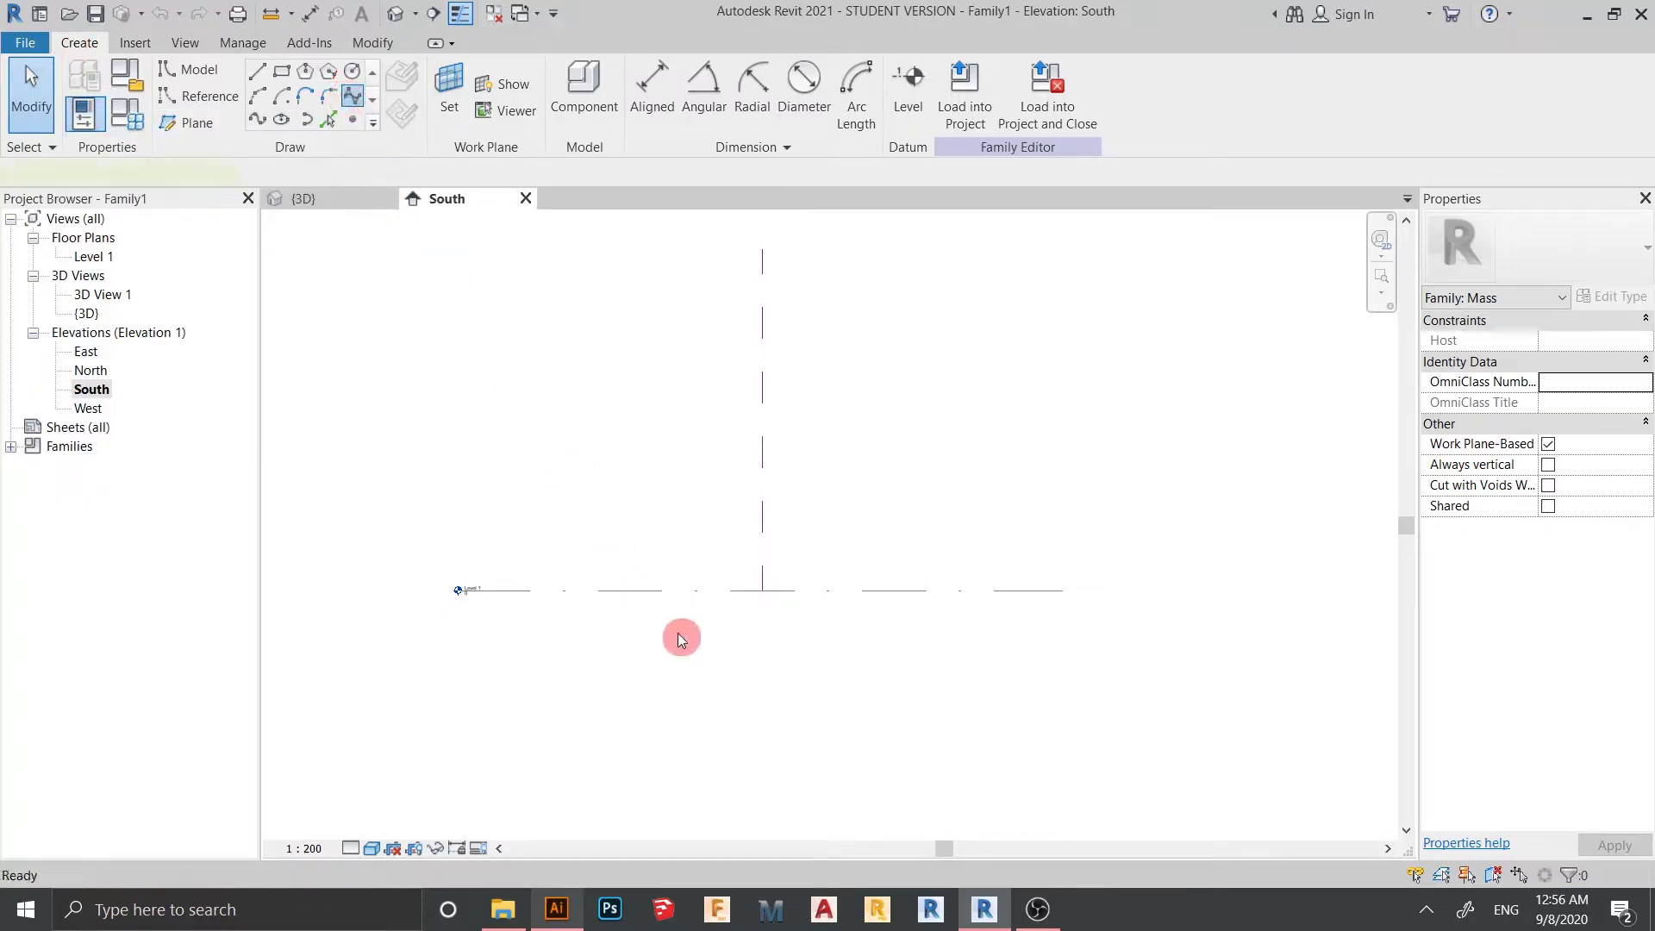
scroll(690, 638, up, 2)
scroll(712, 753, down, 1)
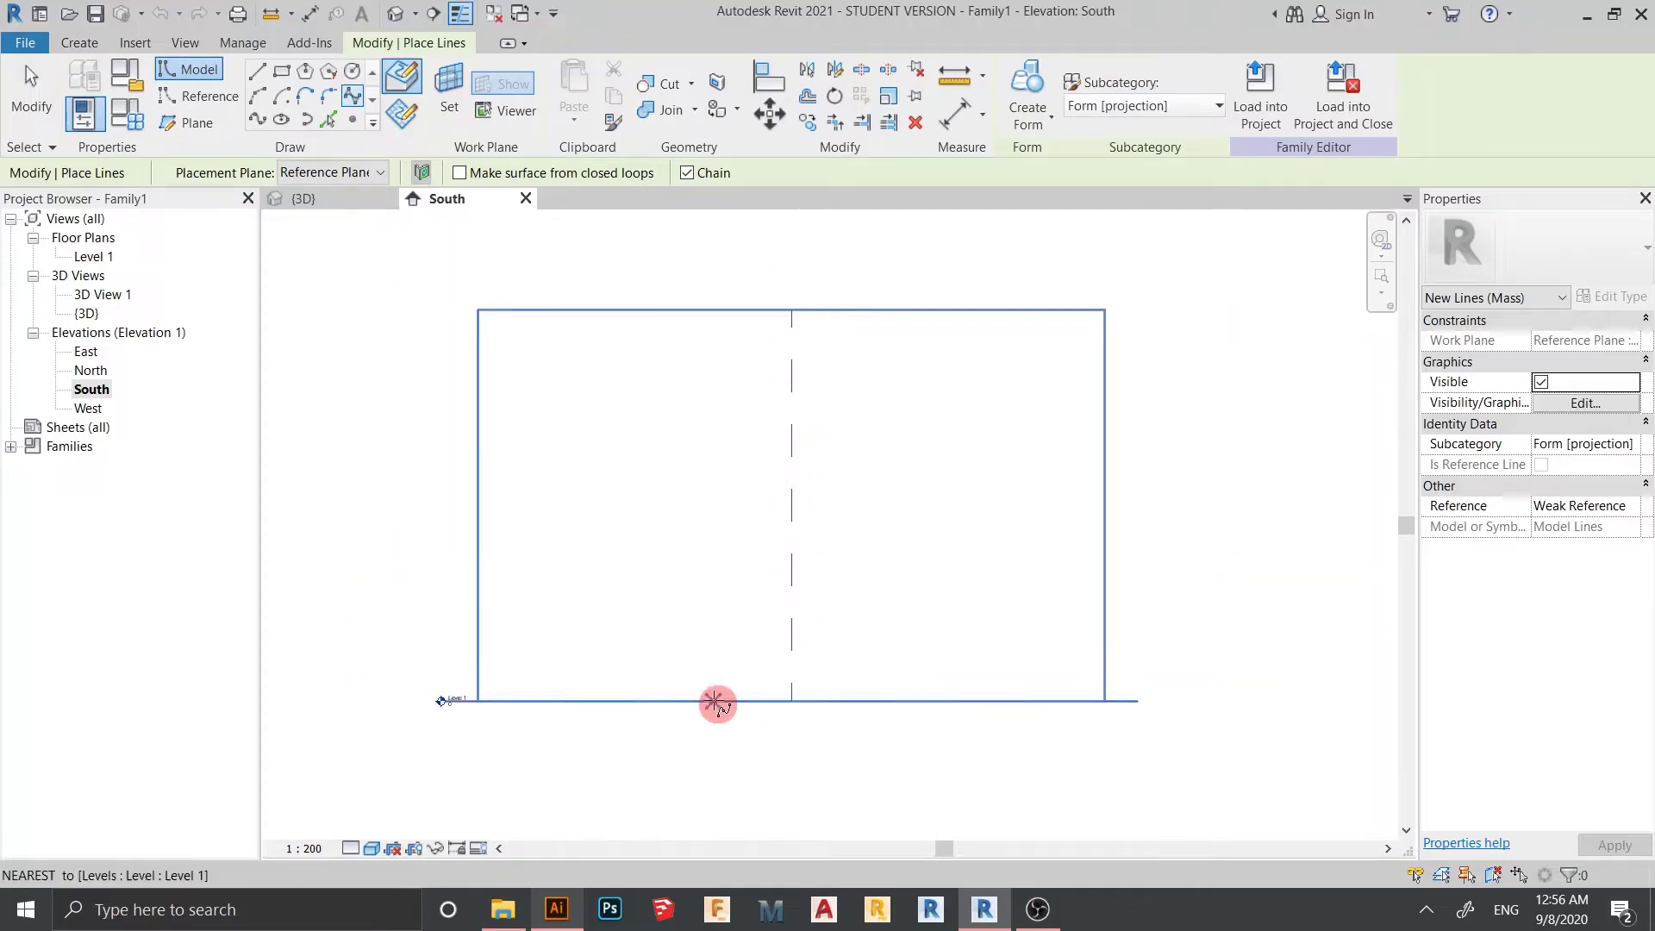
click(714, 700)
click(646, 670)
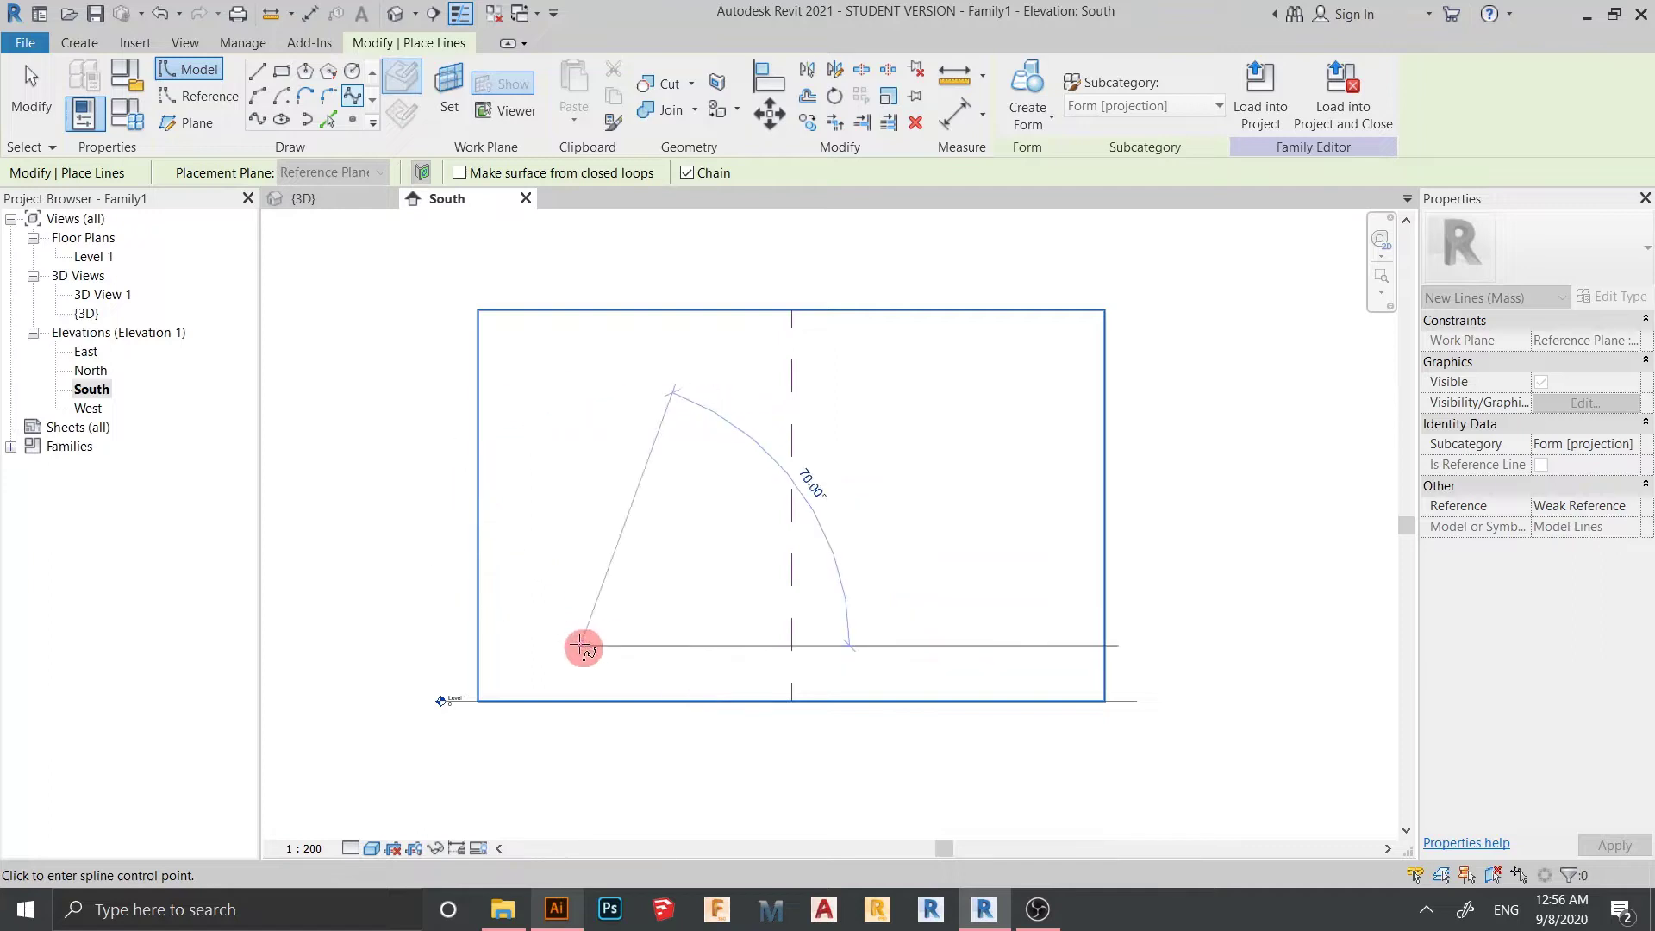
click(582, 622)
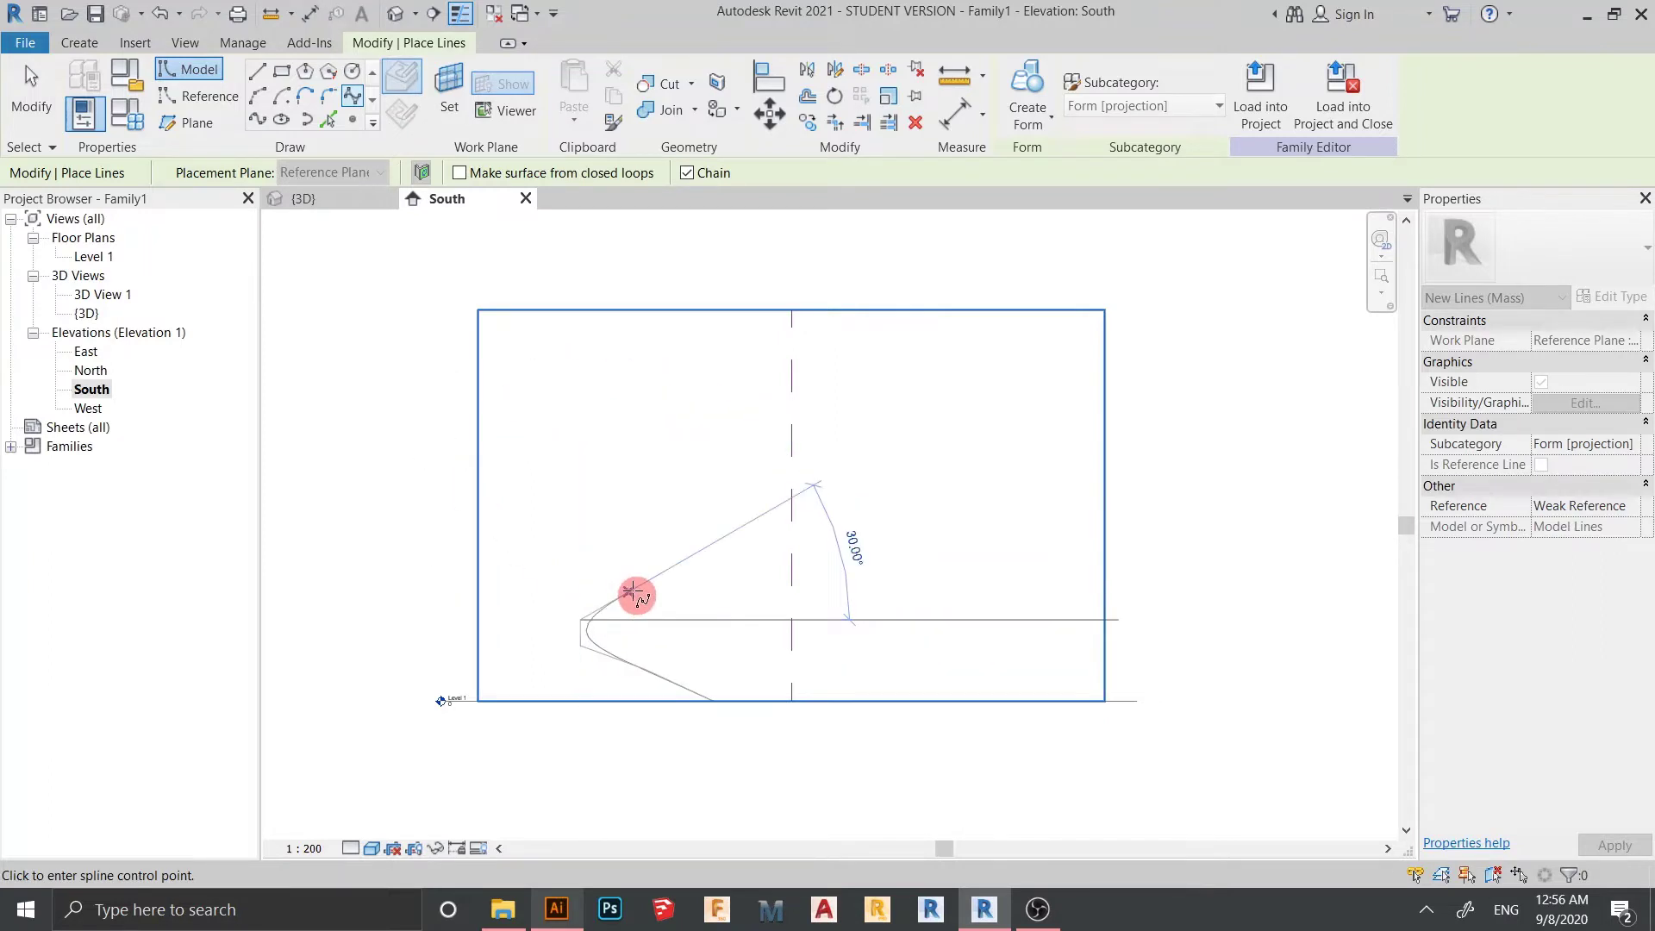
click(637, 562)
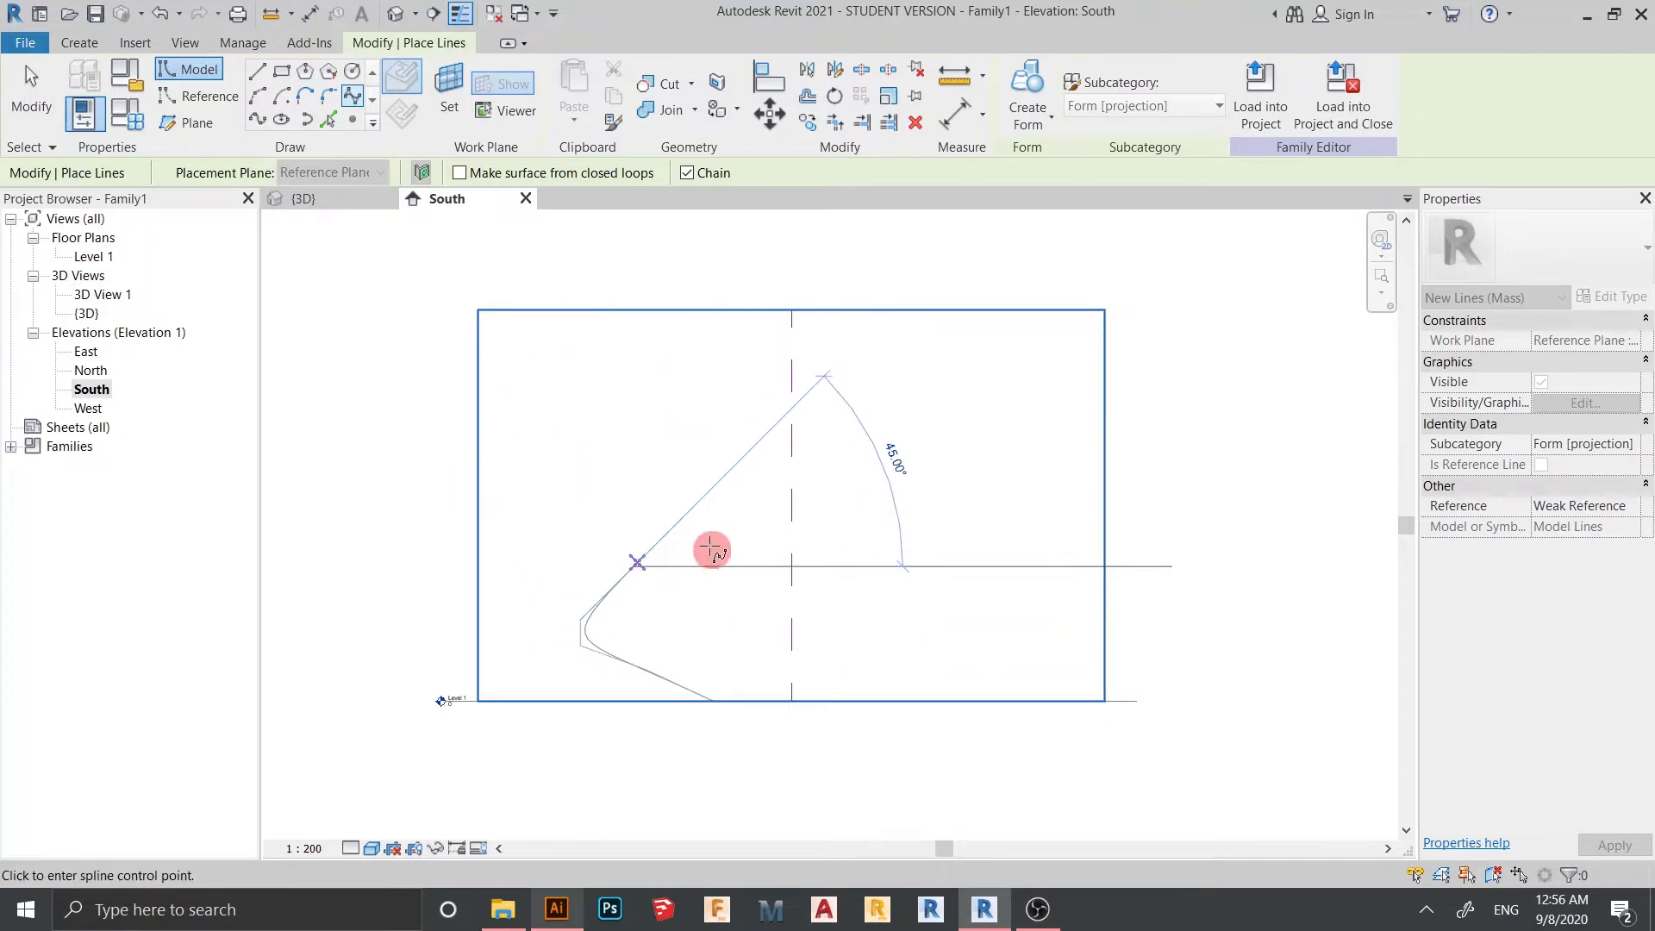
click(814, 496)
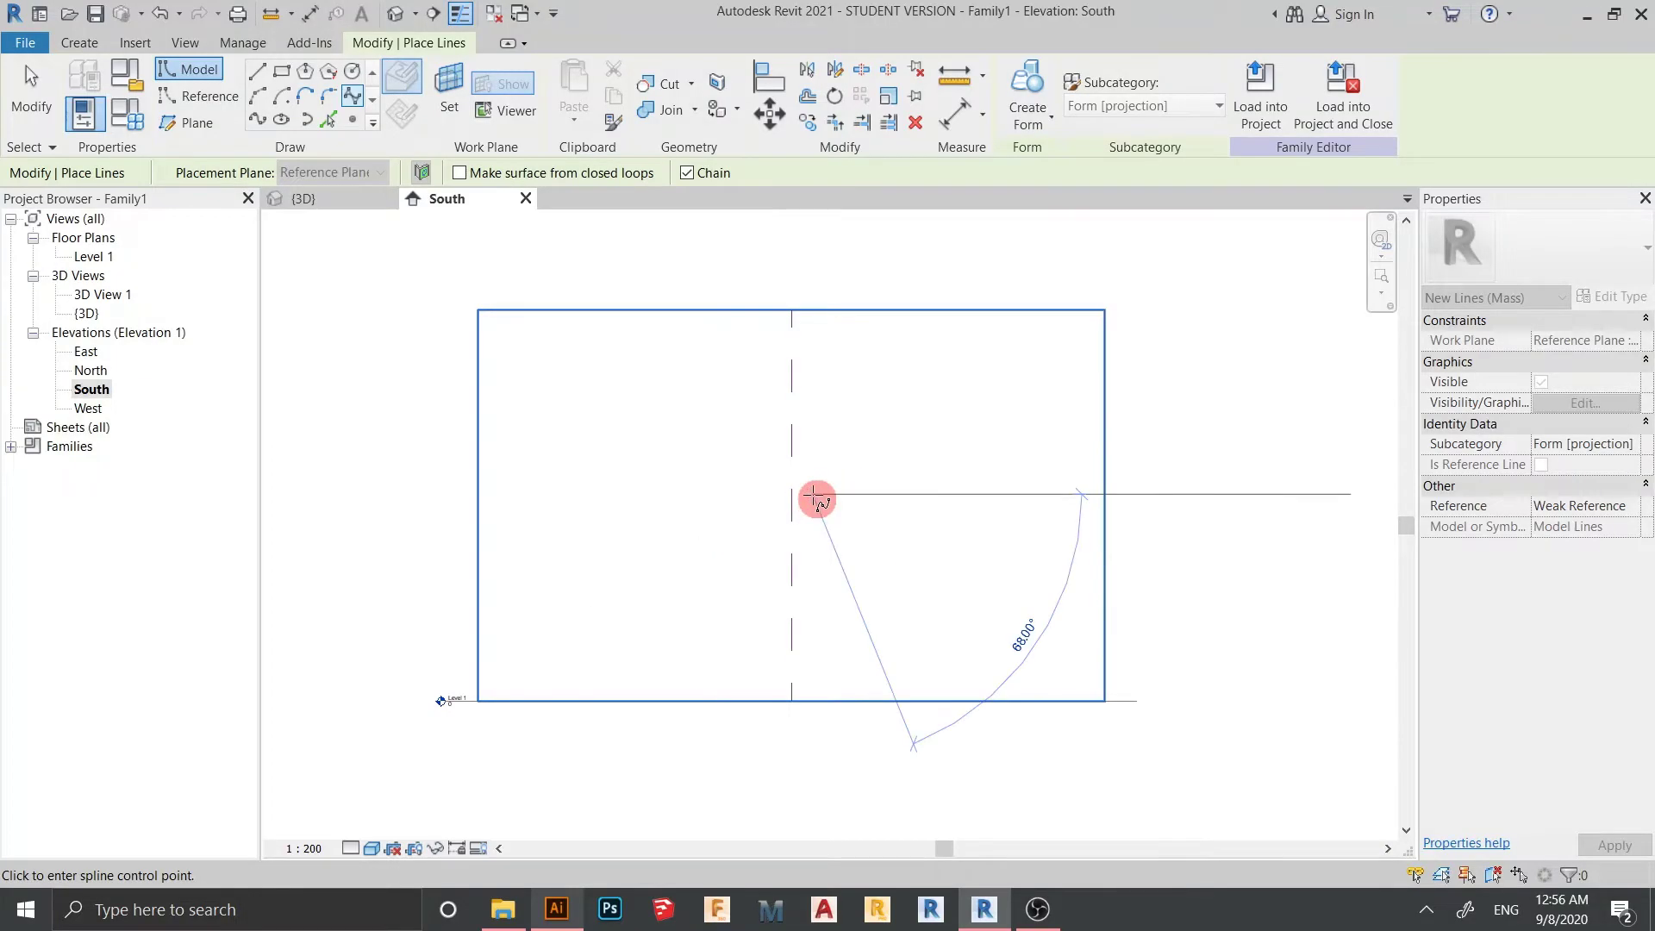
key(Escape)
- Draw a second model spline starting just below the first one's upper end, bulging right and ending on Level 1 right of the reference plane
scroll(791, 569, up, 4)
scroll(791, 515, up, 2)
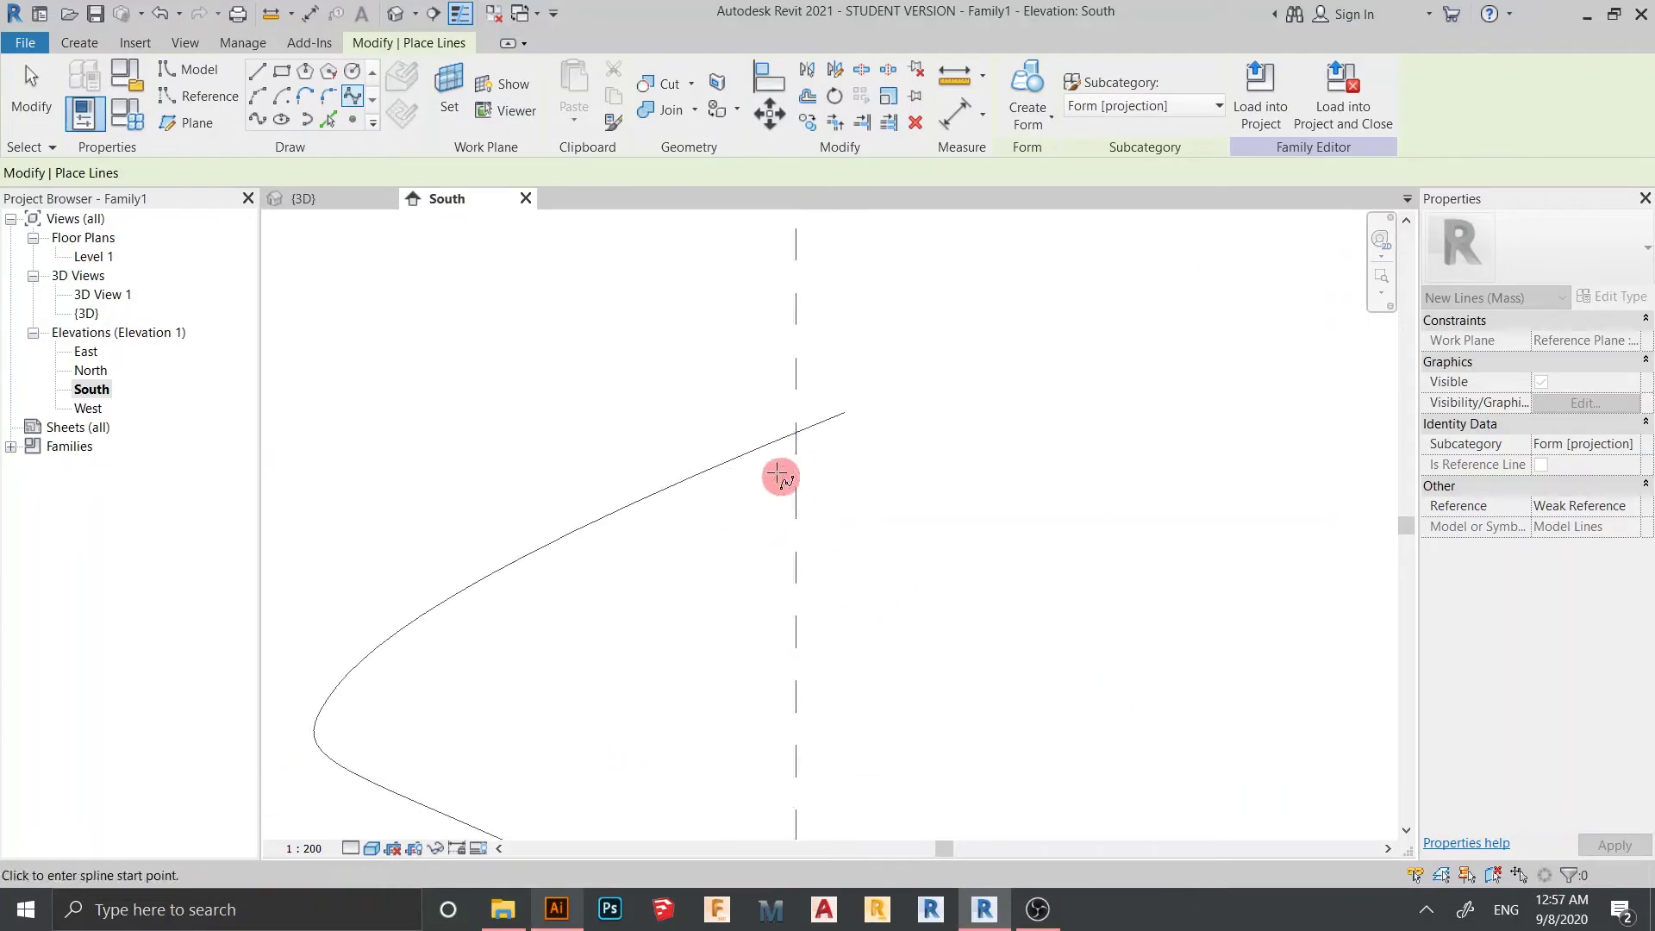
click(756, 495)
scroll(875, 527, down, 1)
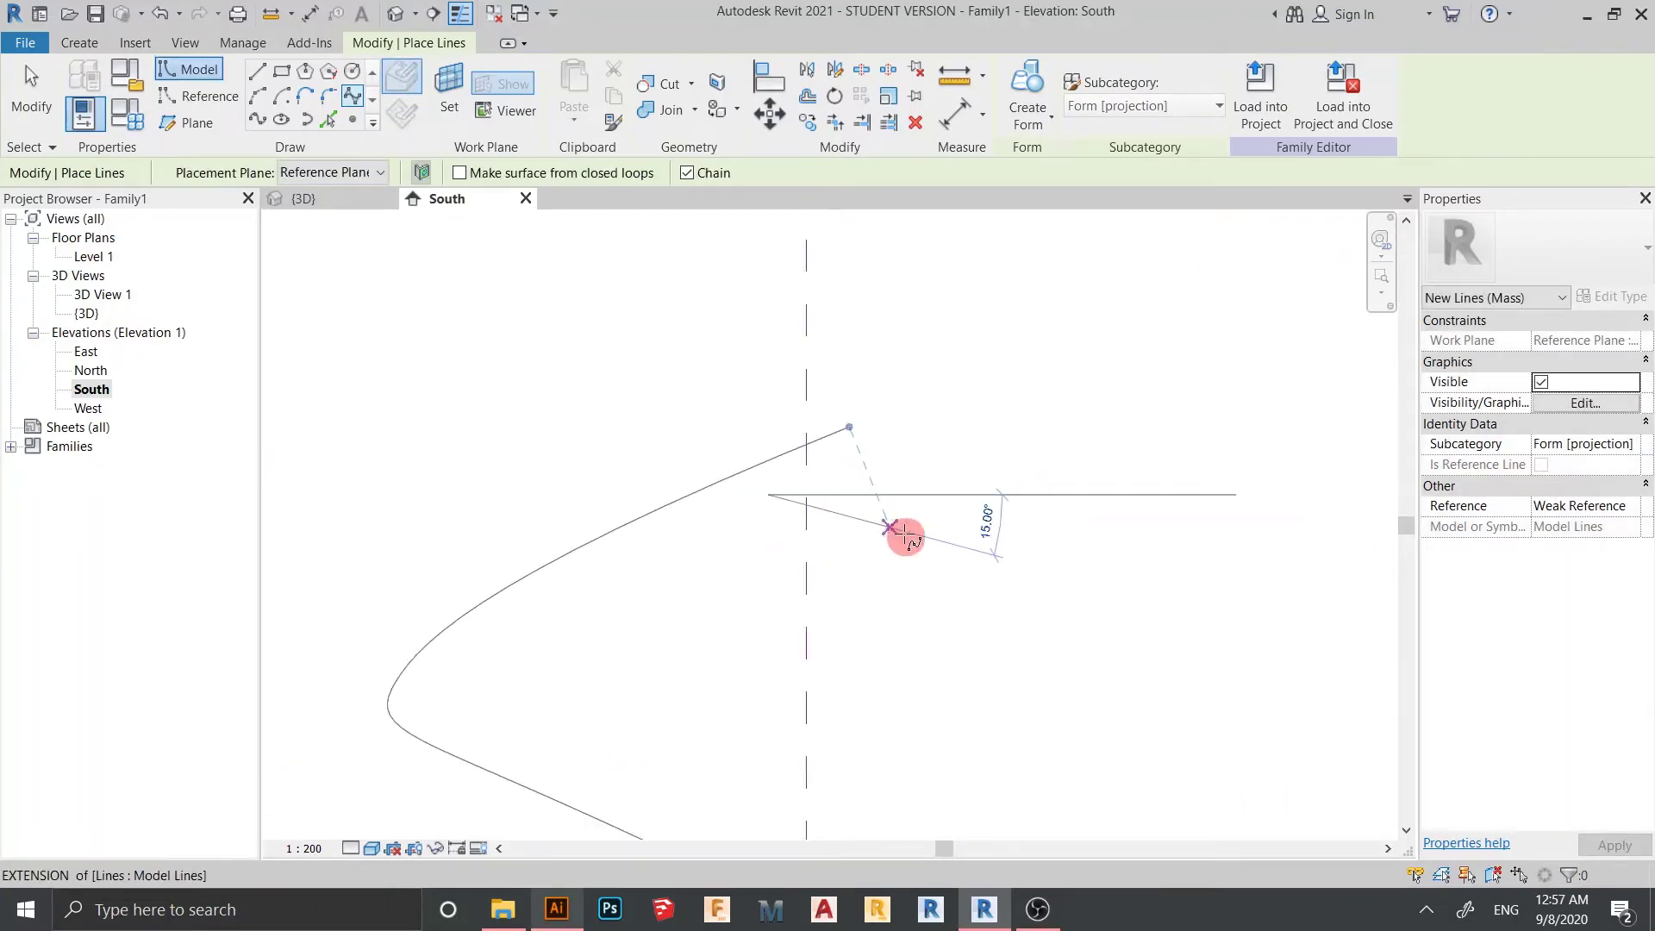
click(1031, 562)
click(1063, 616)
click(1115, 669)
scroll(1114, 690, down, 2)
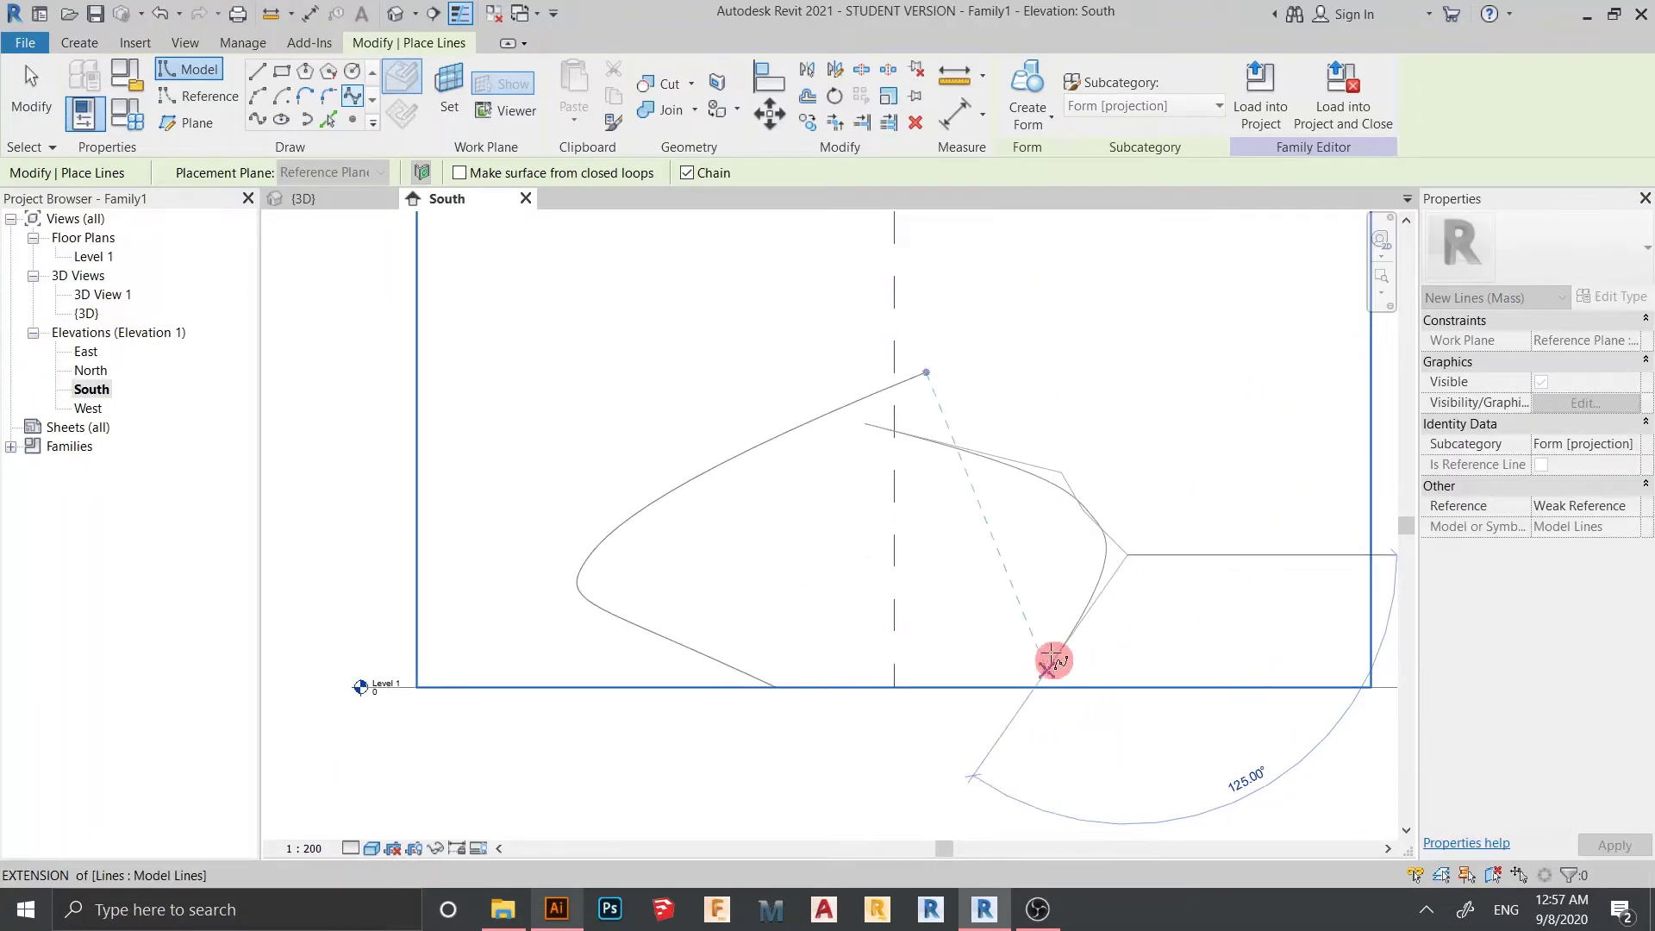
key(Escape)
click(1010, 687)
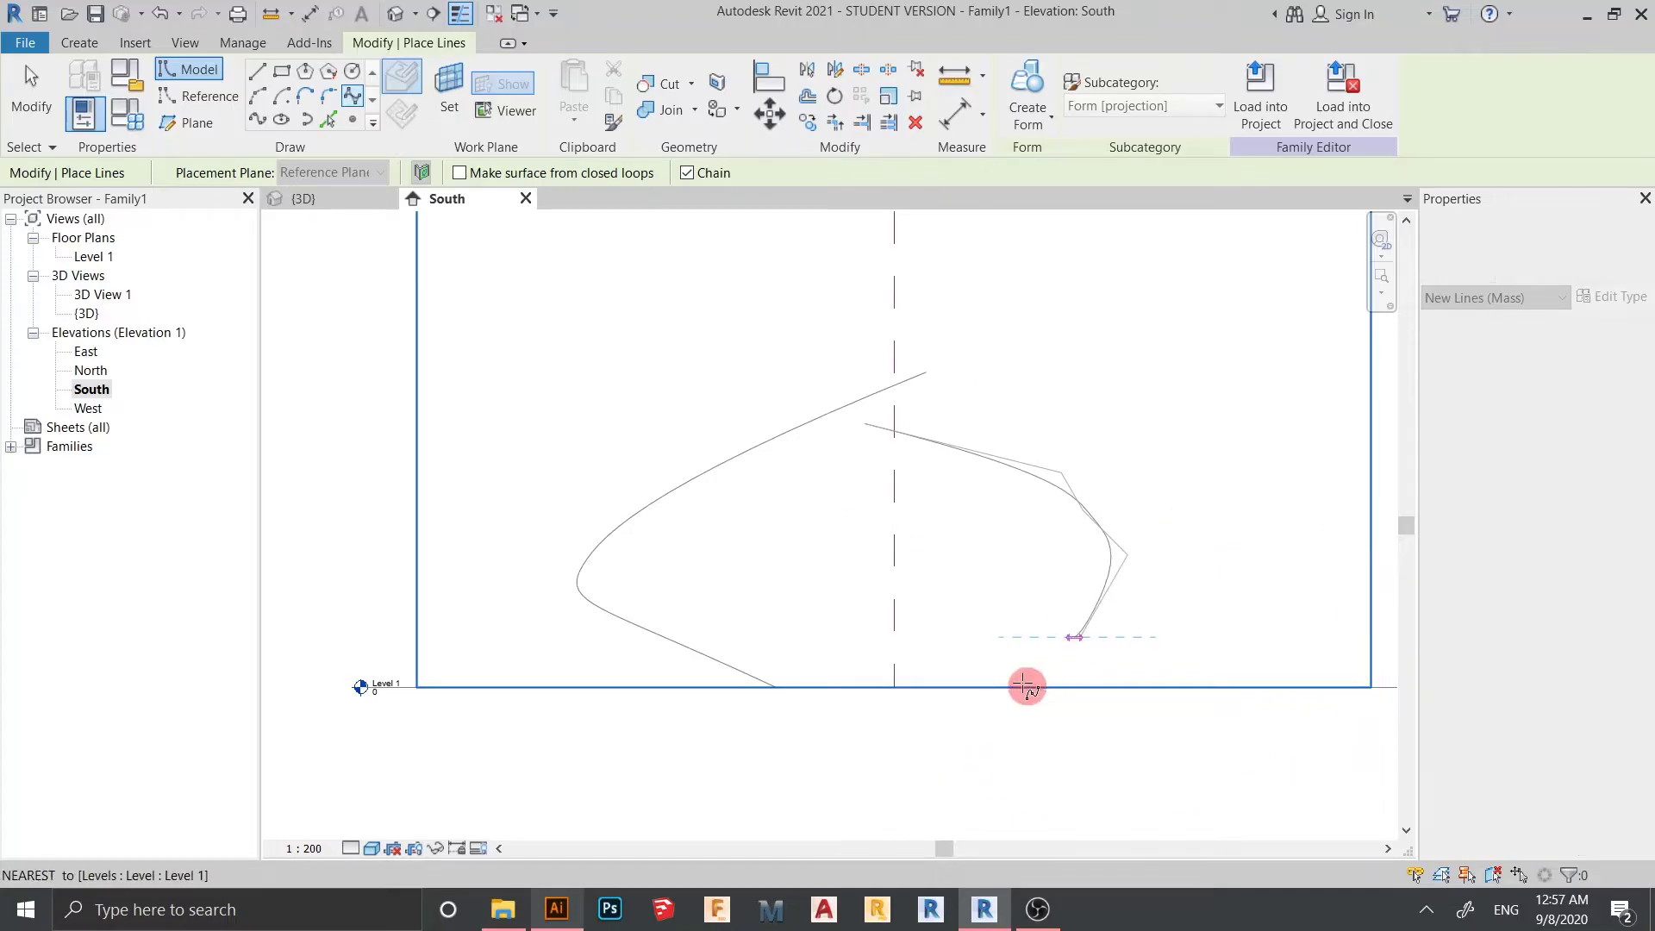
key(Escape)
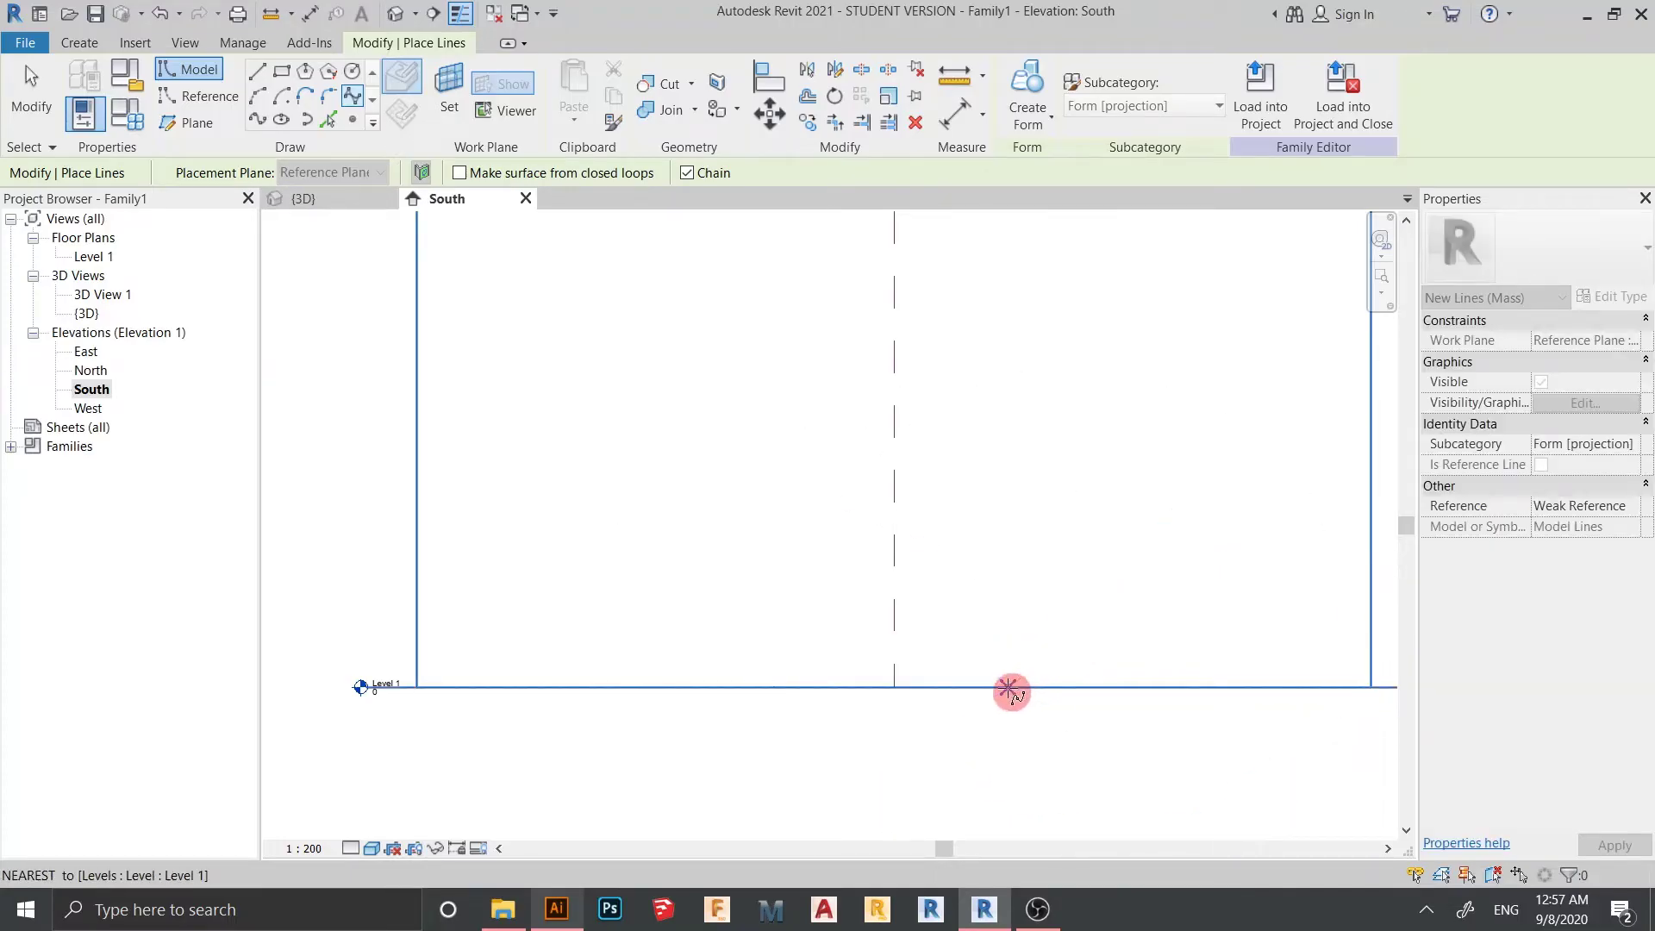
key(Escape)
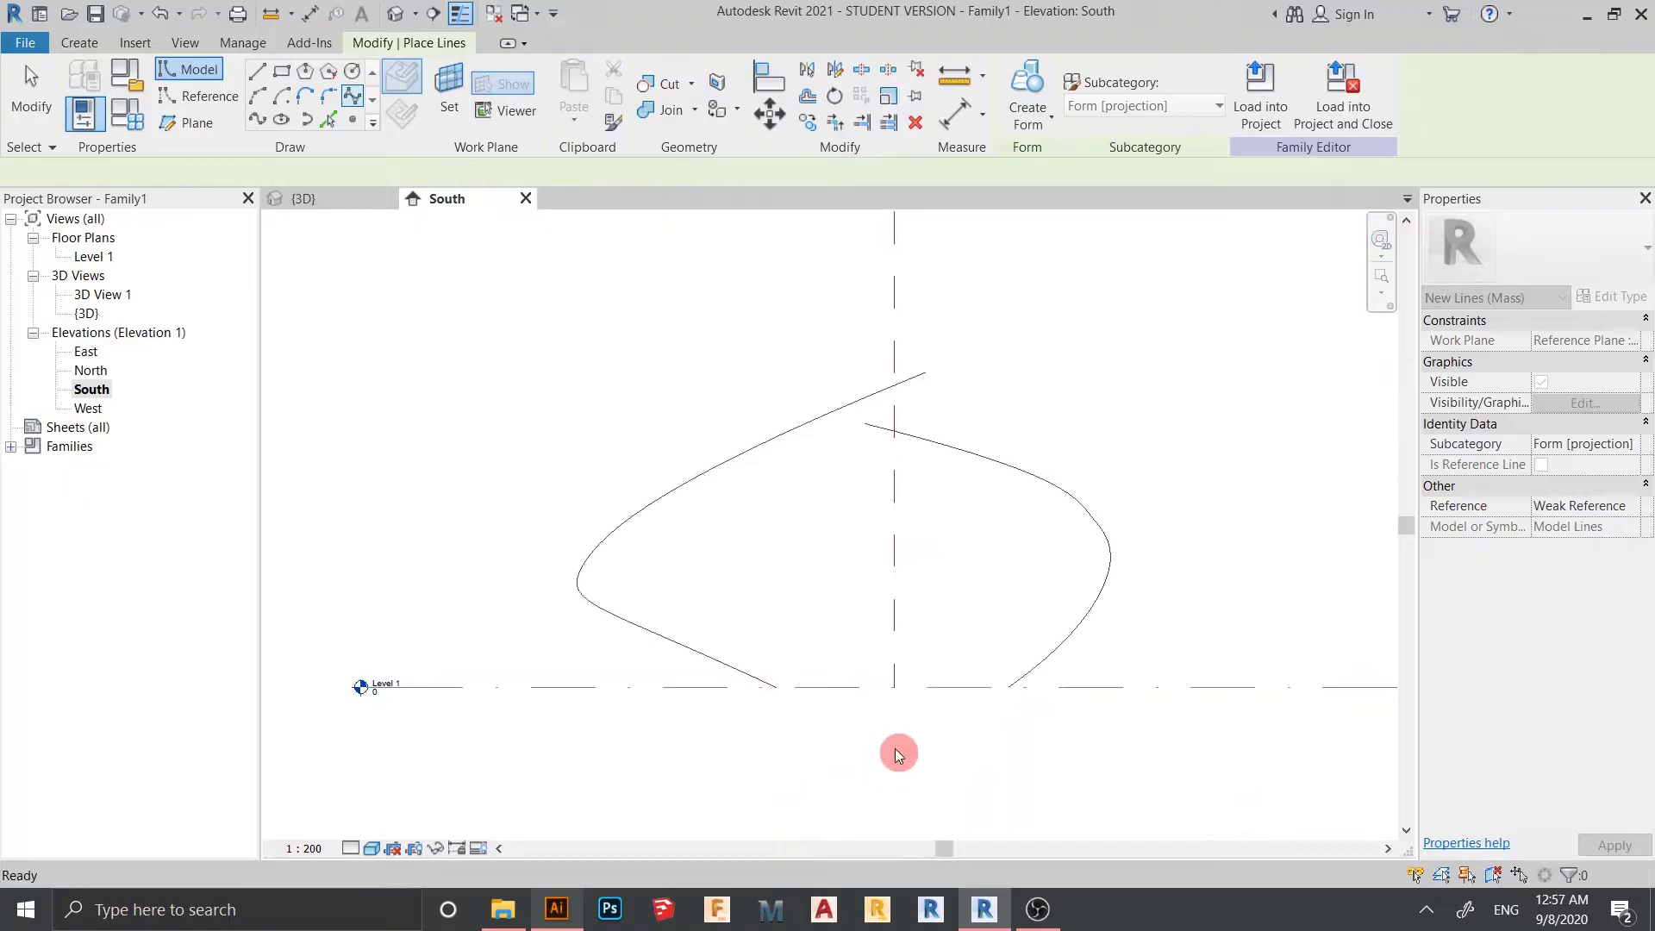
key(Escape)
- Reshape the left spline by moving its control points near the outer bend so the bulge is smoother and rounder
middle_drag(894, 753, 939, 692)
scroll(669, 580, up, 3)
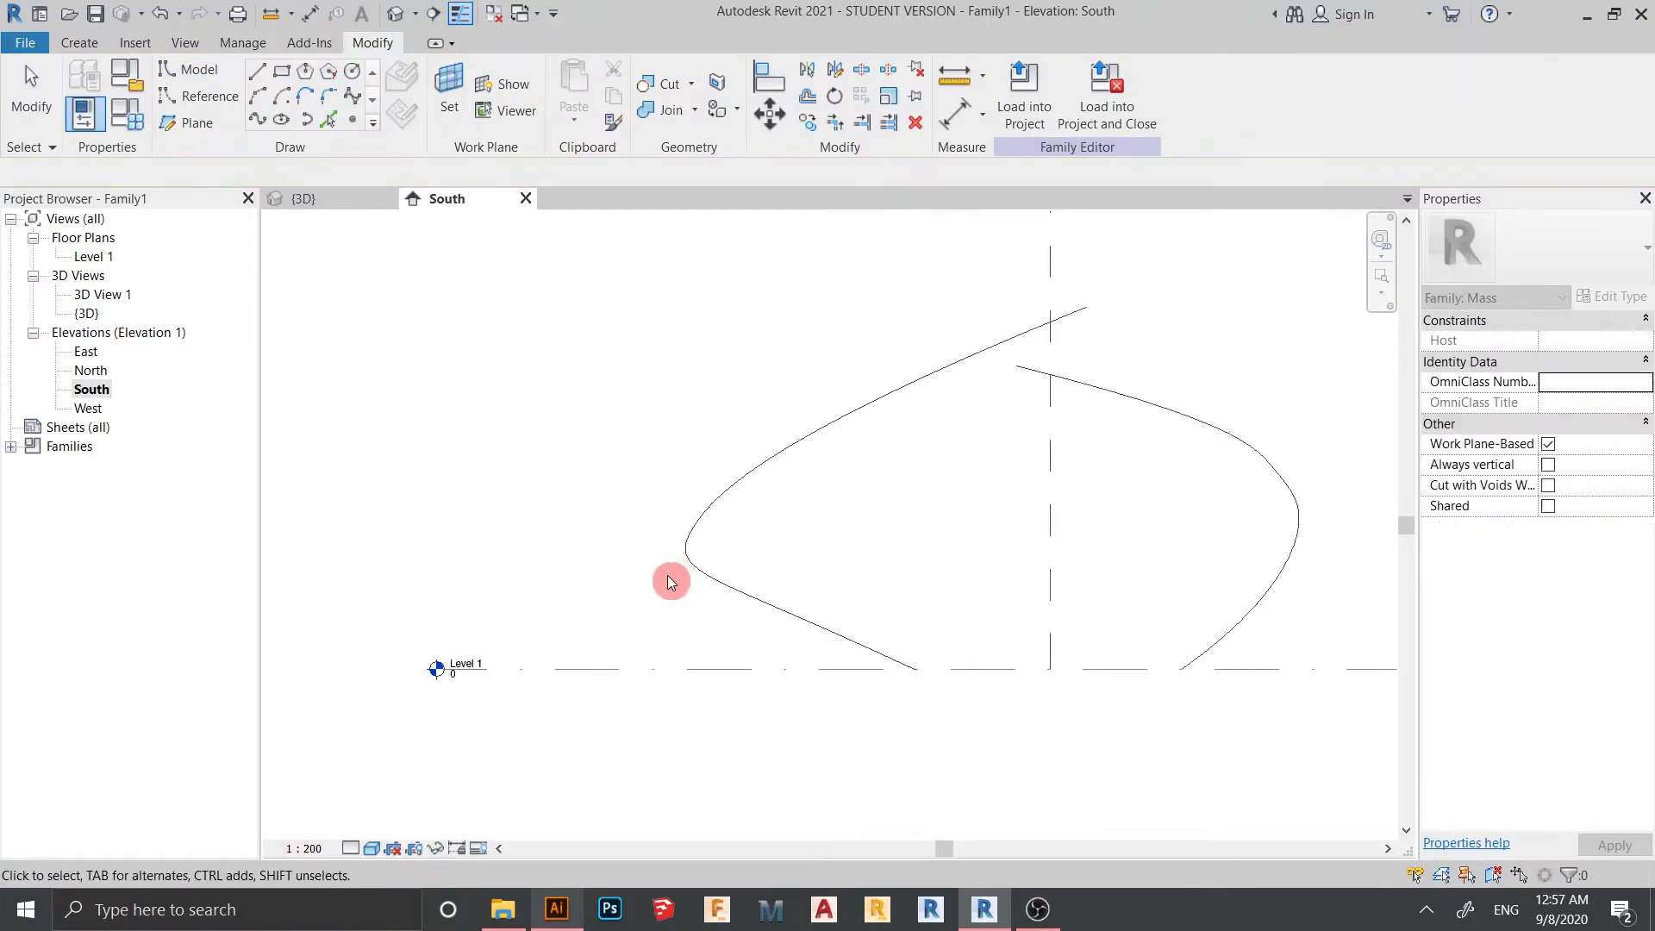
click(712, 551)
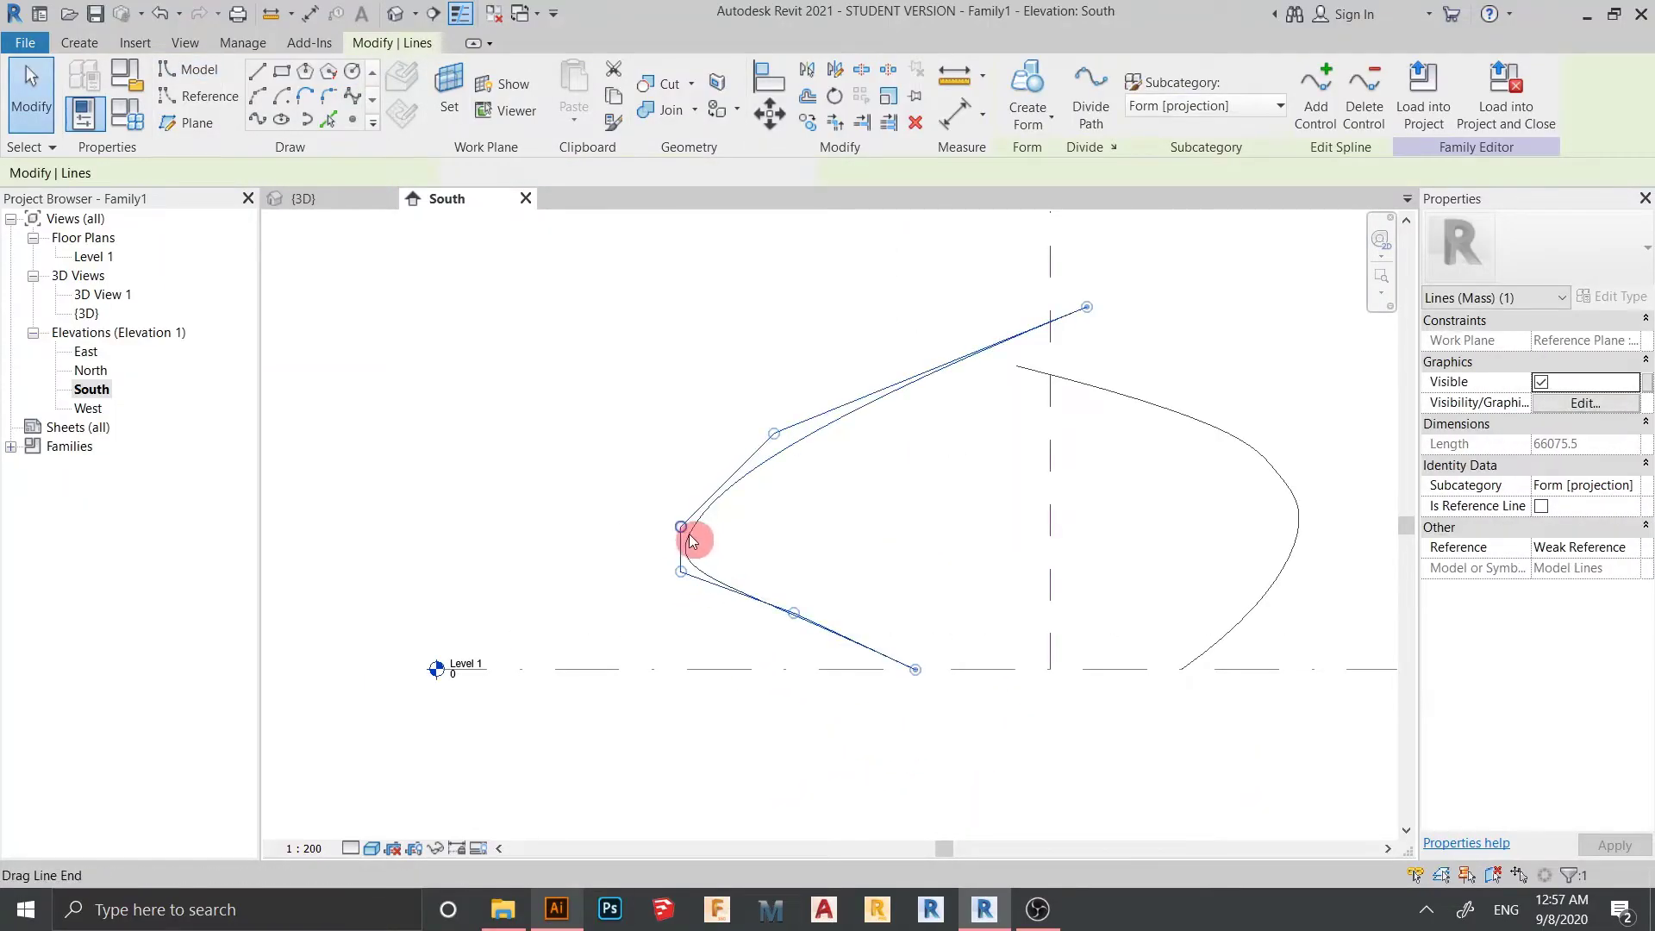
drag(685, 533, 721, 606)
key(Escape)
scroll(972, 761, down, 3)
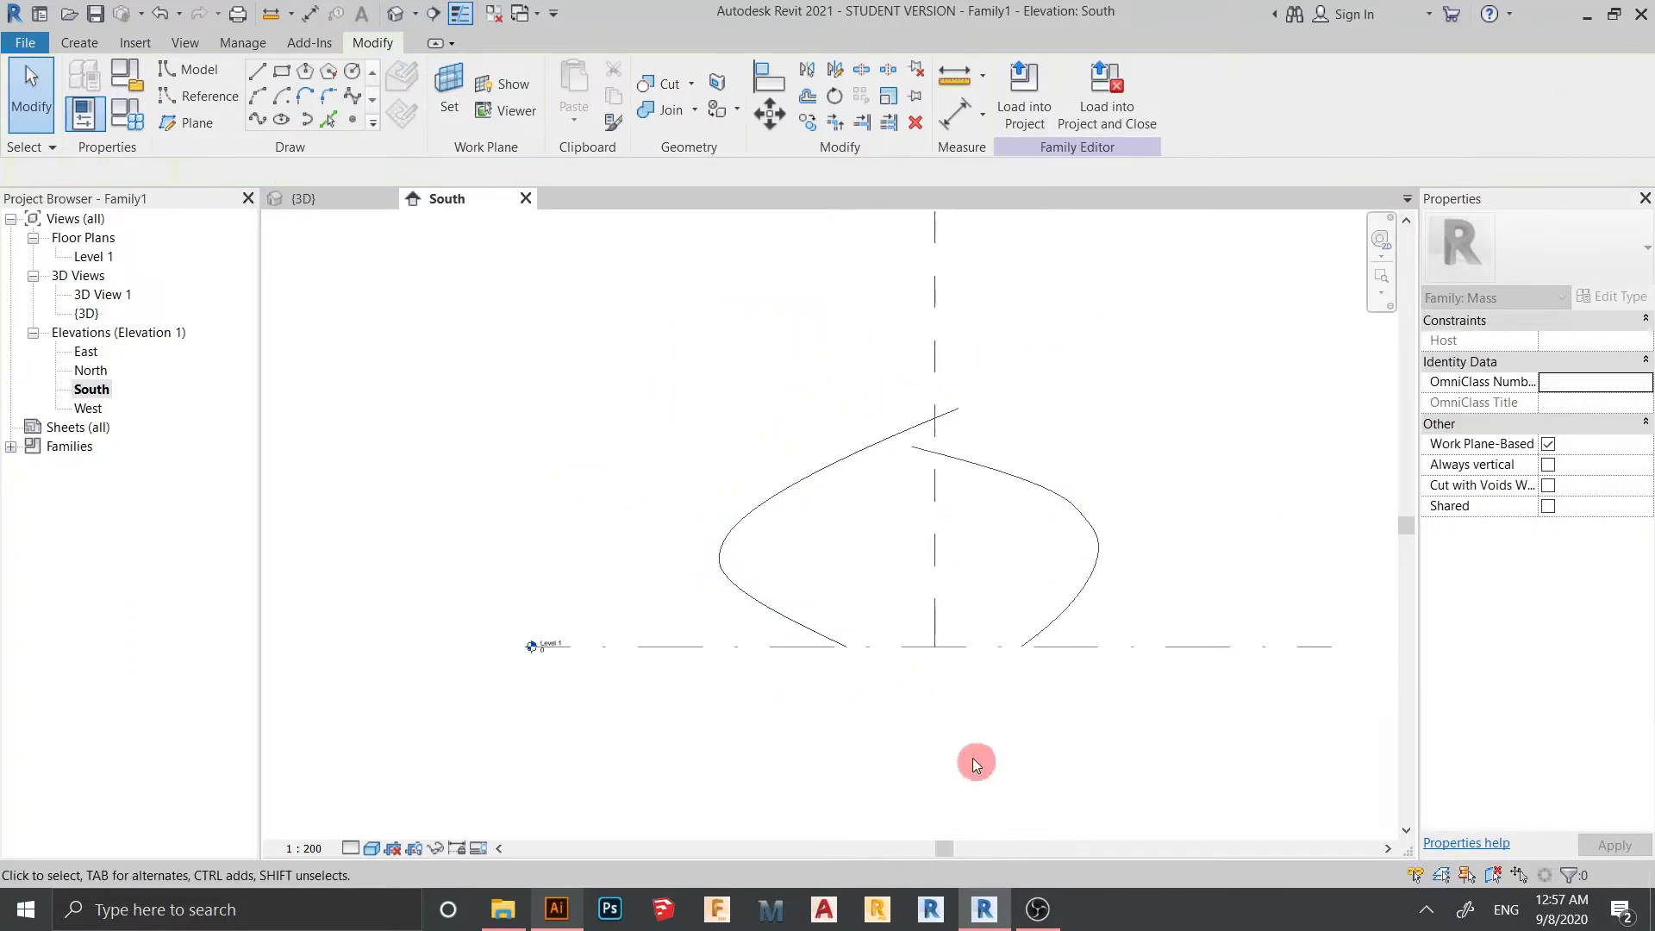
scroll(1000, 707, down, 1)
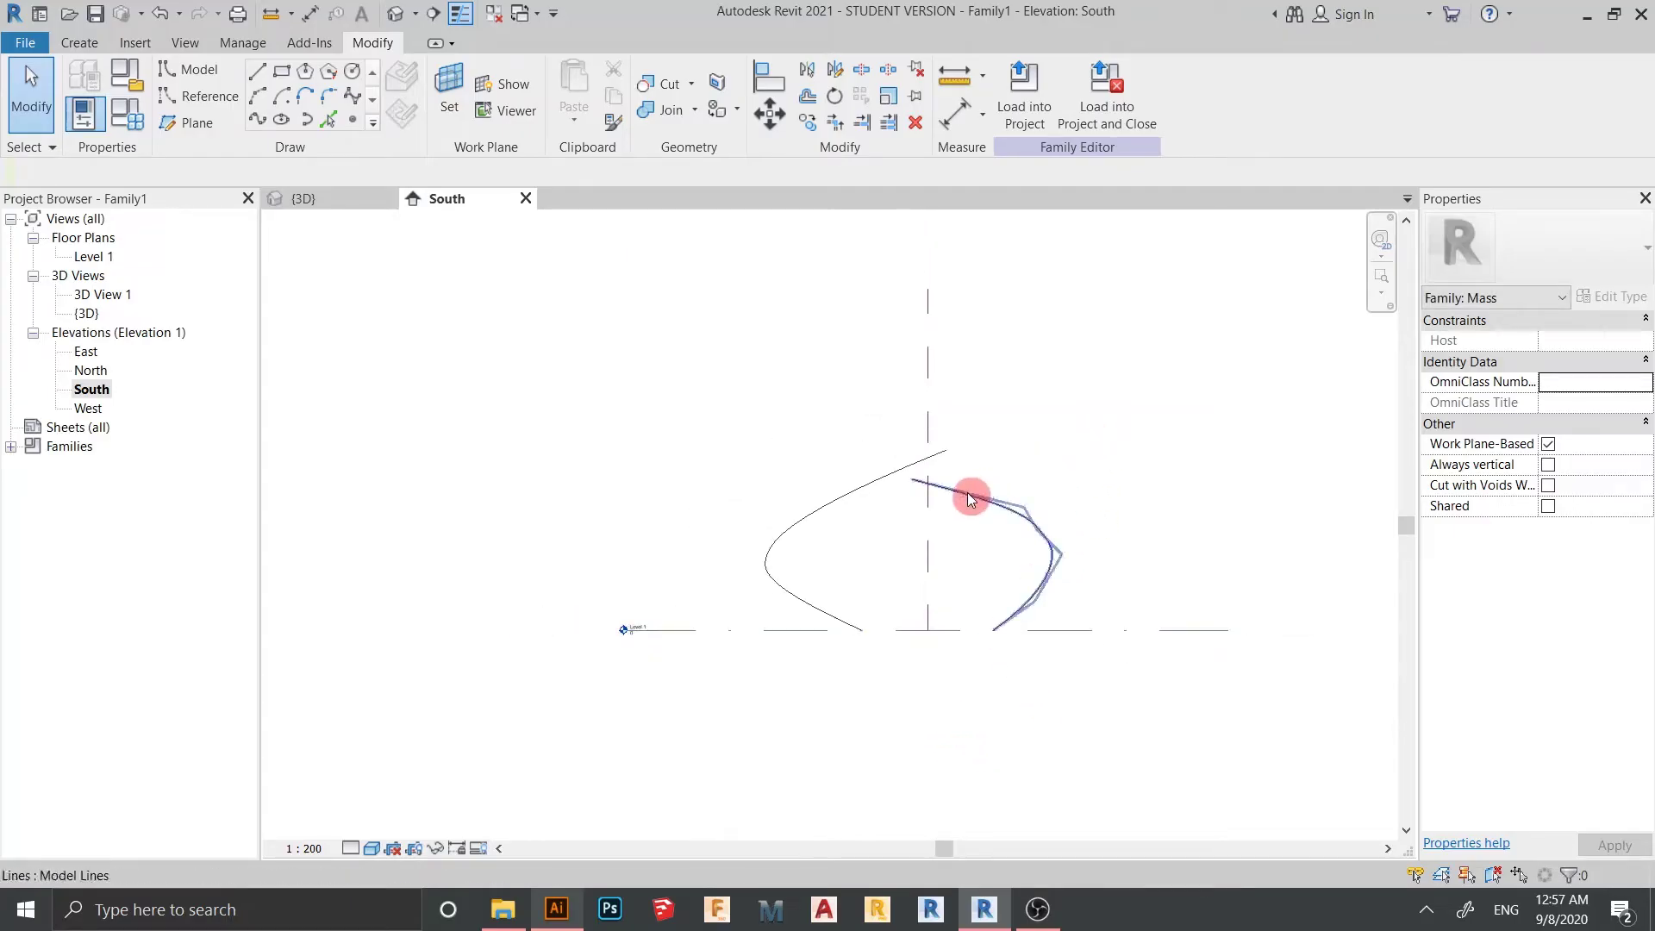
click(971, 529)
scroll(978, 547, up, 1)
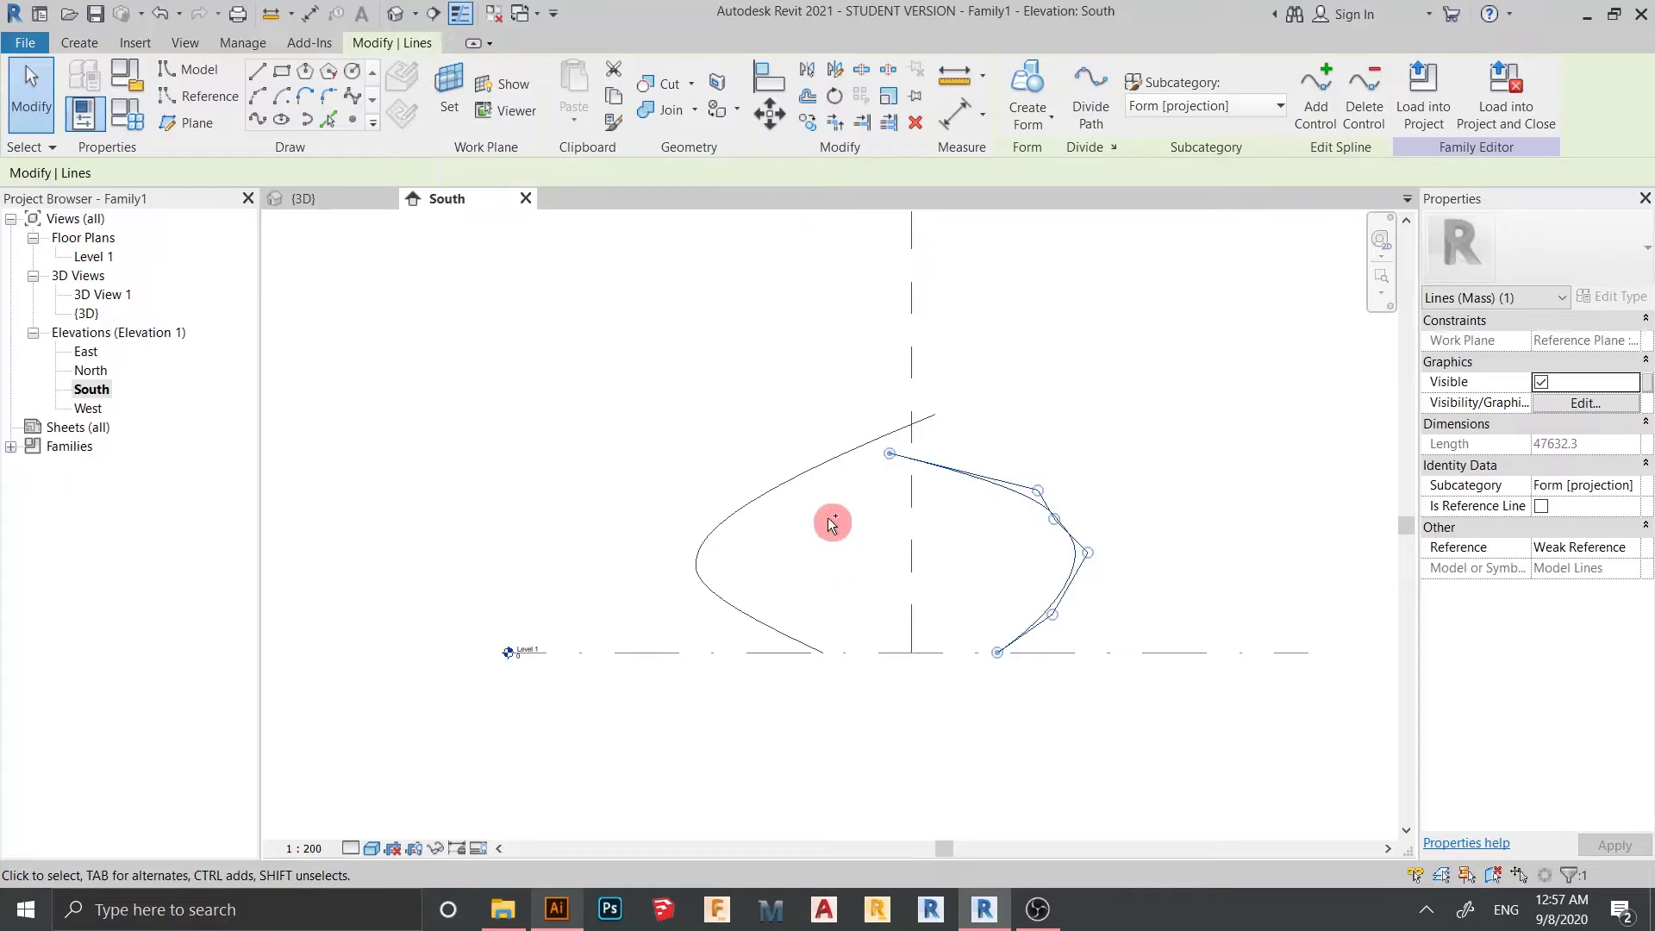
ctrl+click(810, 483)
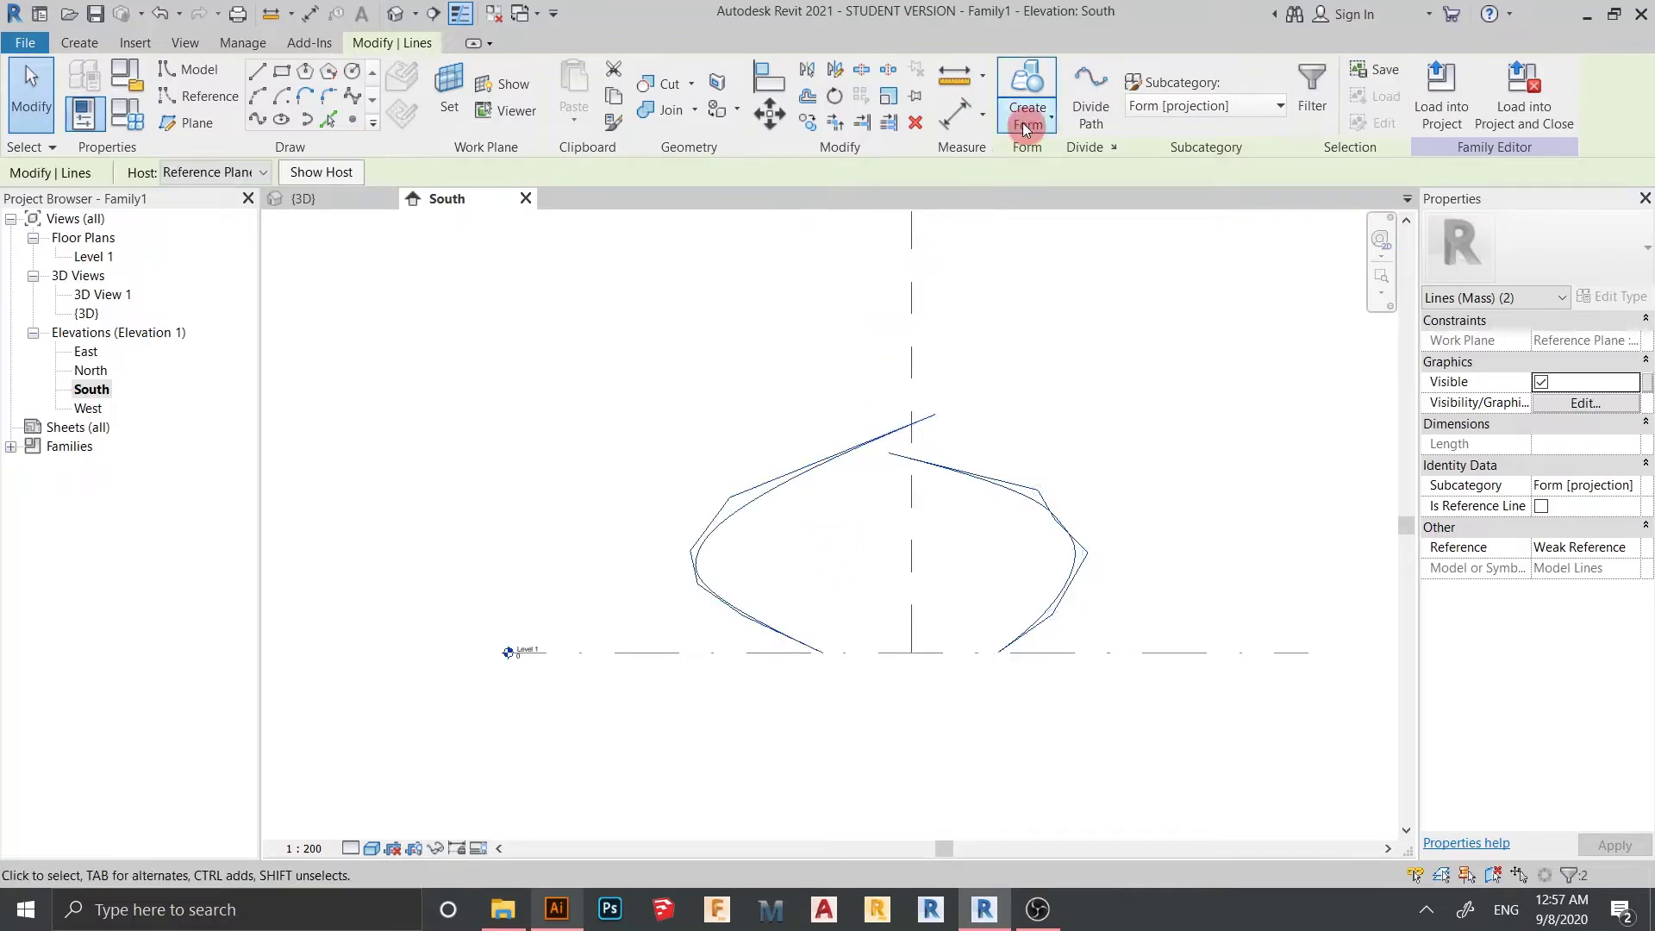
click(1043, 343)
- Create a separate solid form from each spline, first the right one and then the left one
click(998, 479)
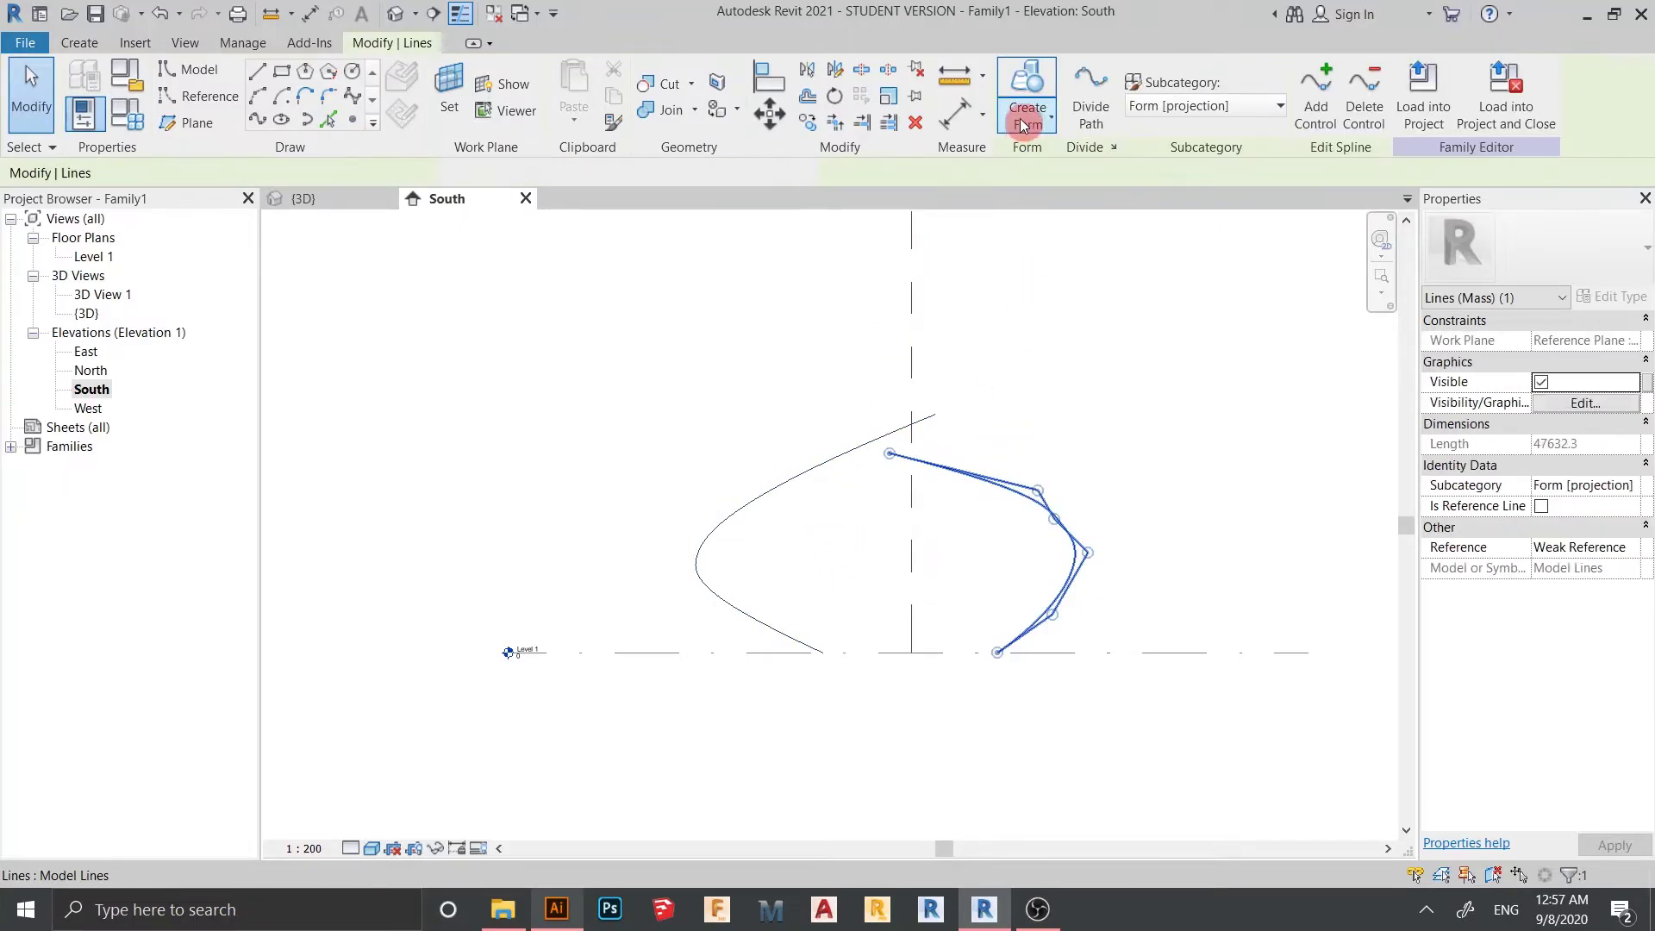
click(1028, 99)
click(1034, 164)
click(1097, 400)
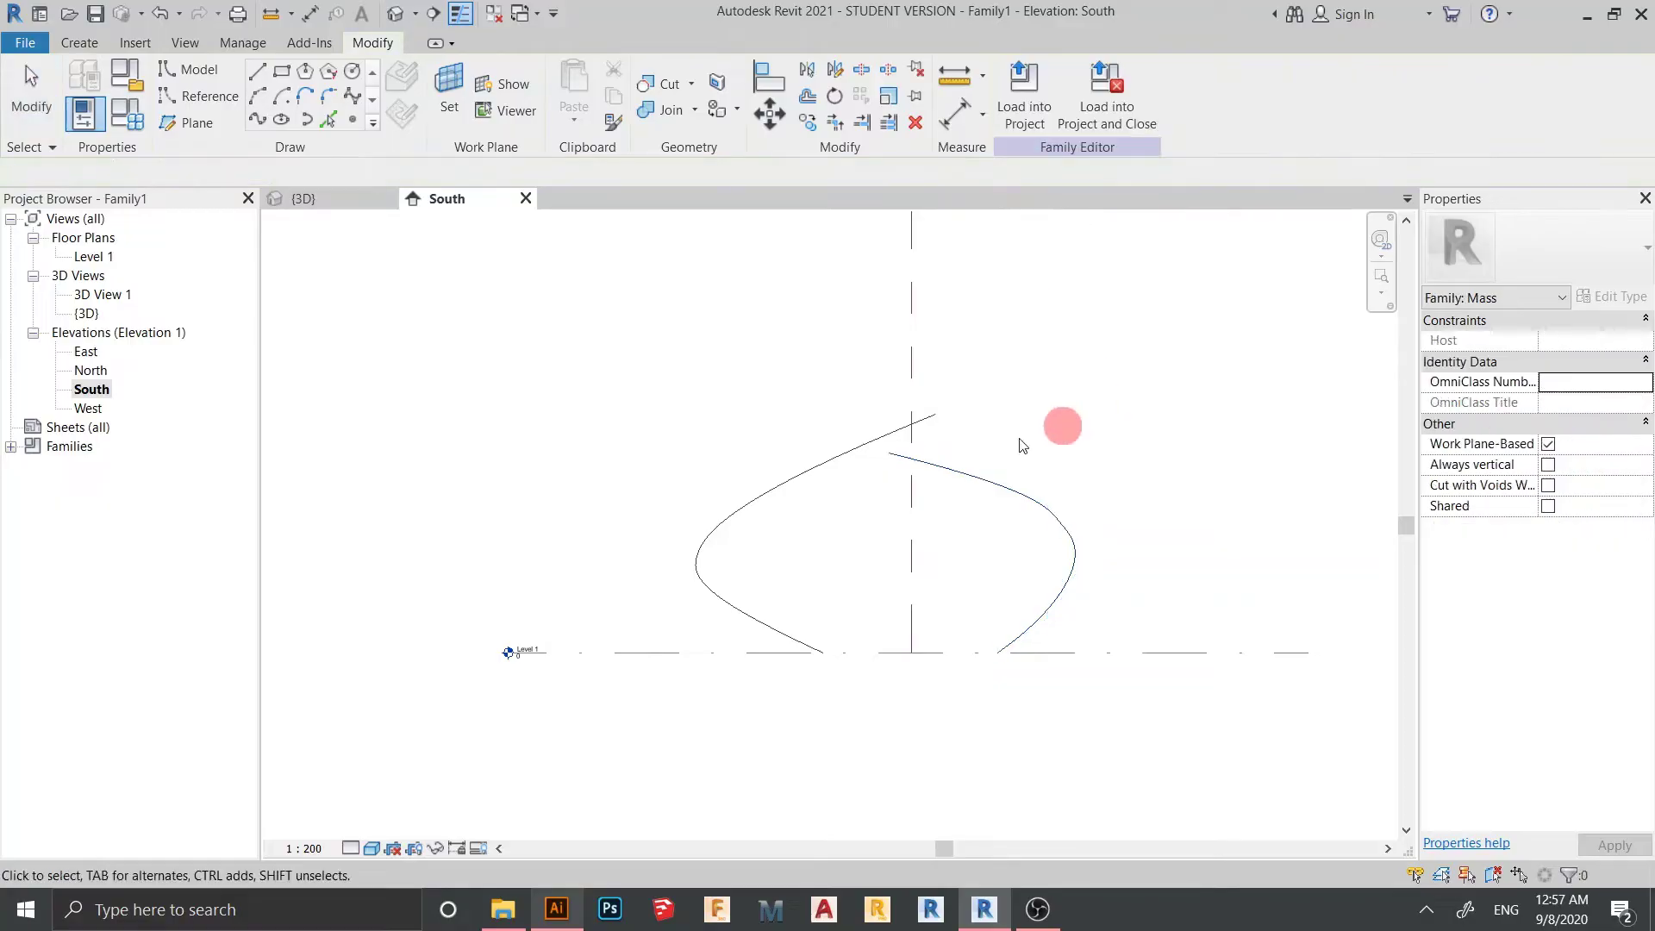
click(826, 470)
click(1027, 130)
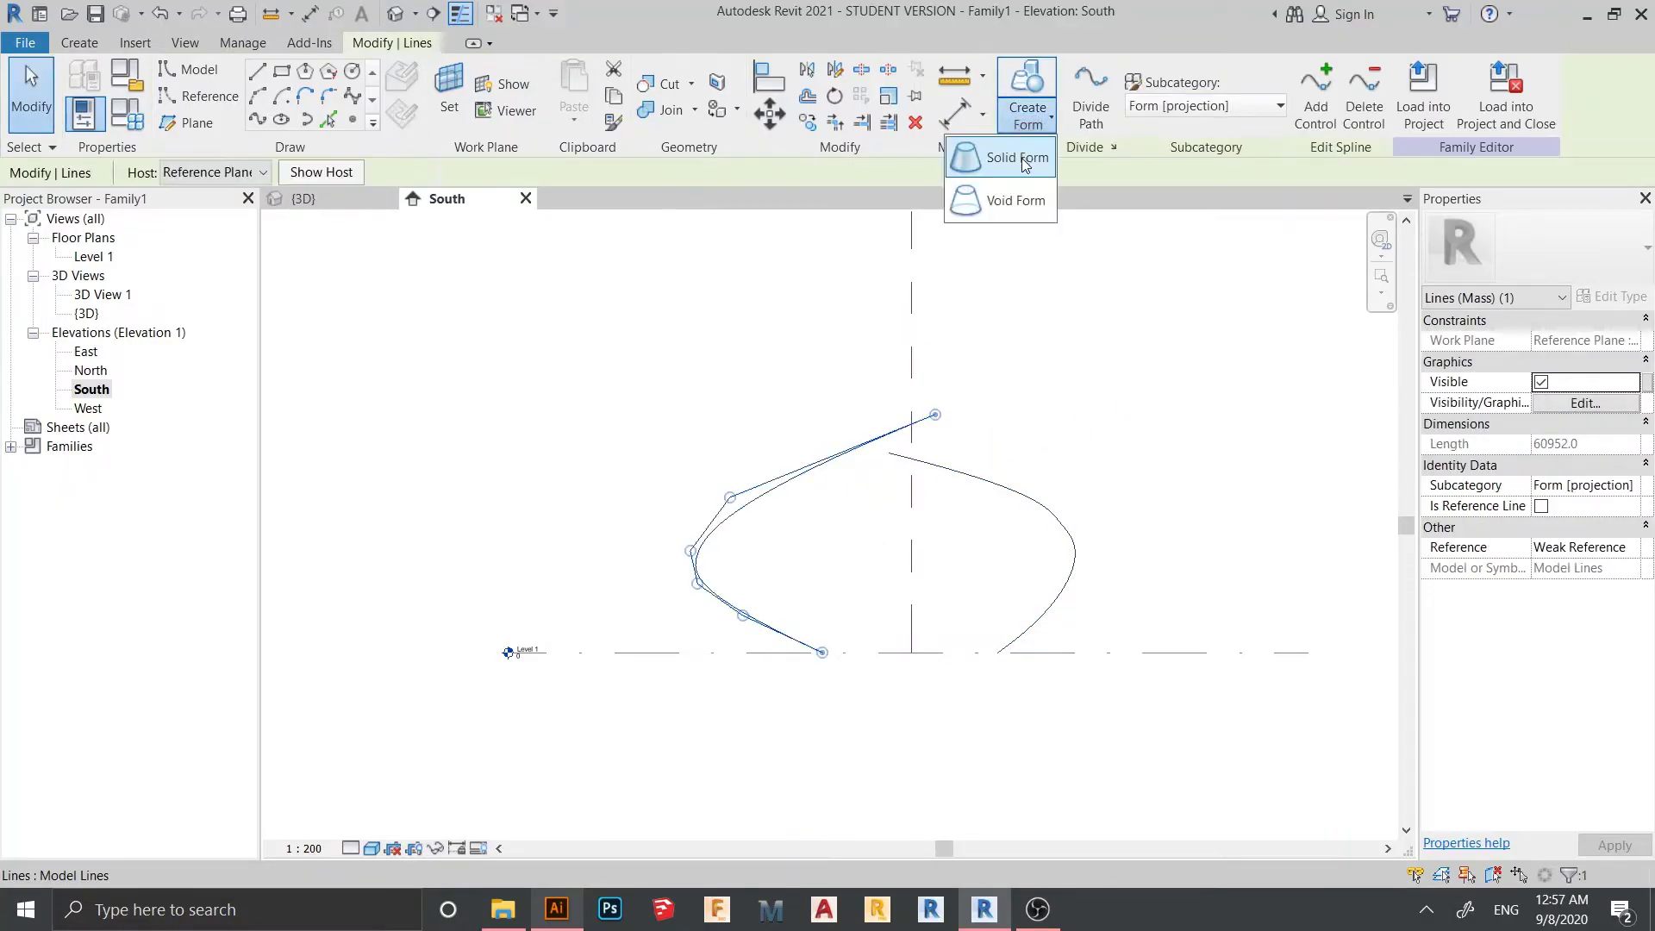
click(1065, 310)
- Examine the two curved surface forms from several directions in the 3D view
click(325, 206)
shift+middle_drag(850, 598, 1089, 565)
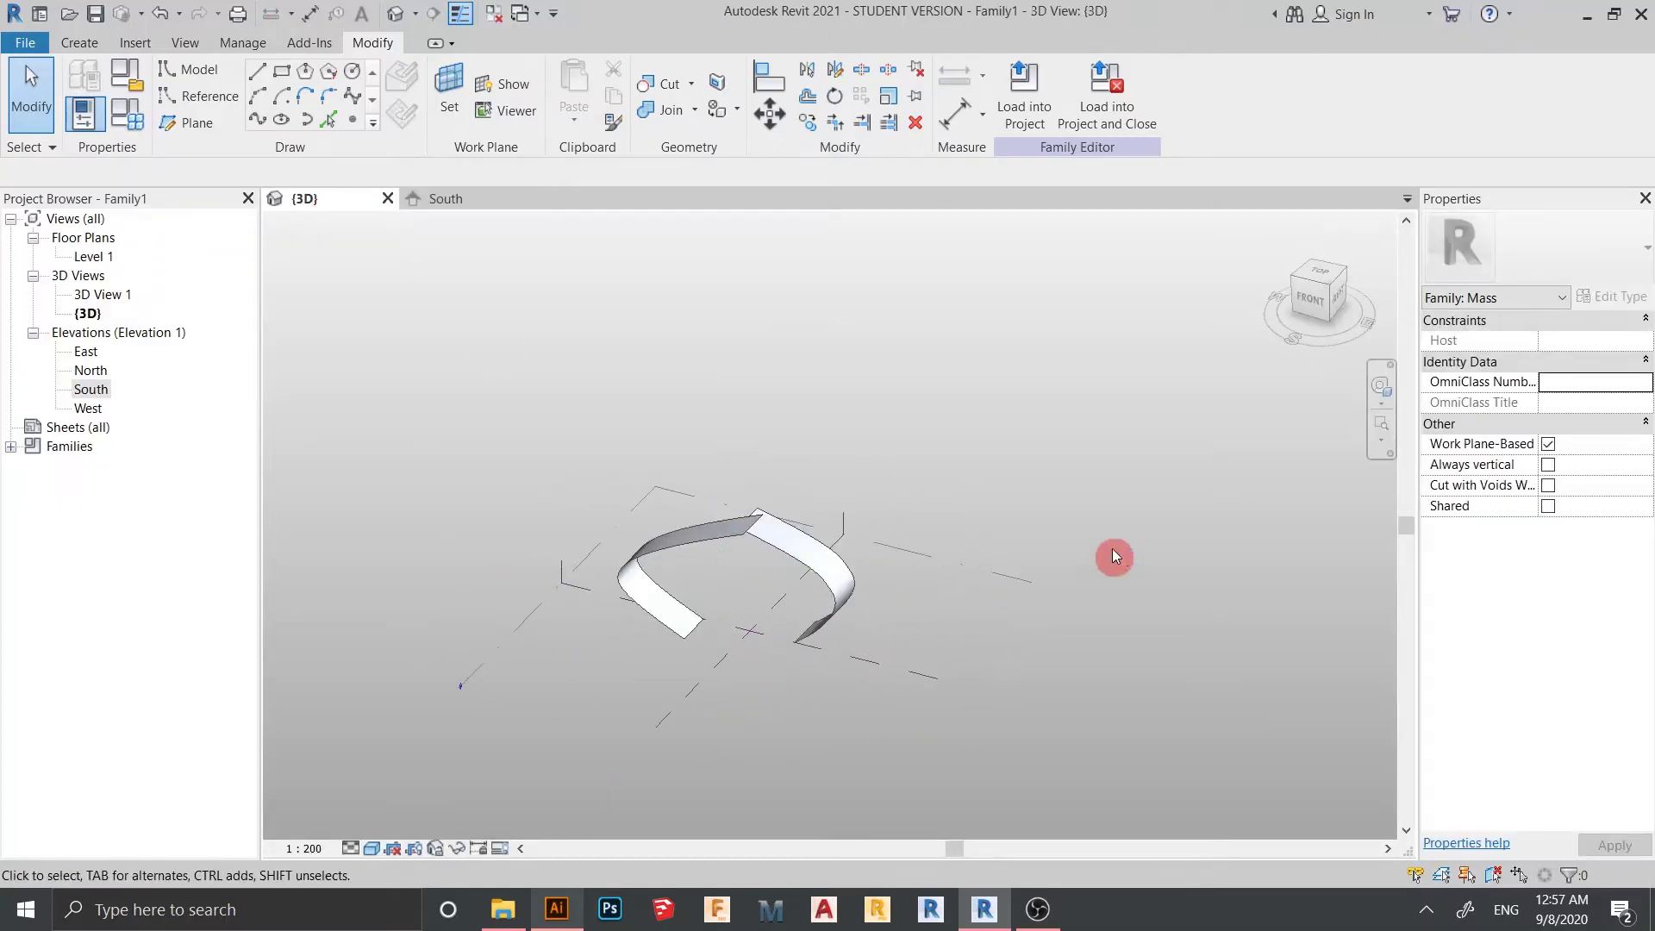
click(1312, 311)
shift+middle_drag(963, 629, 848, 612)
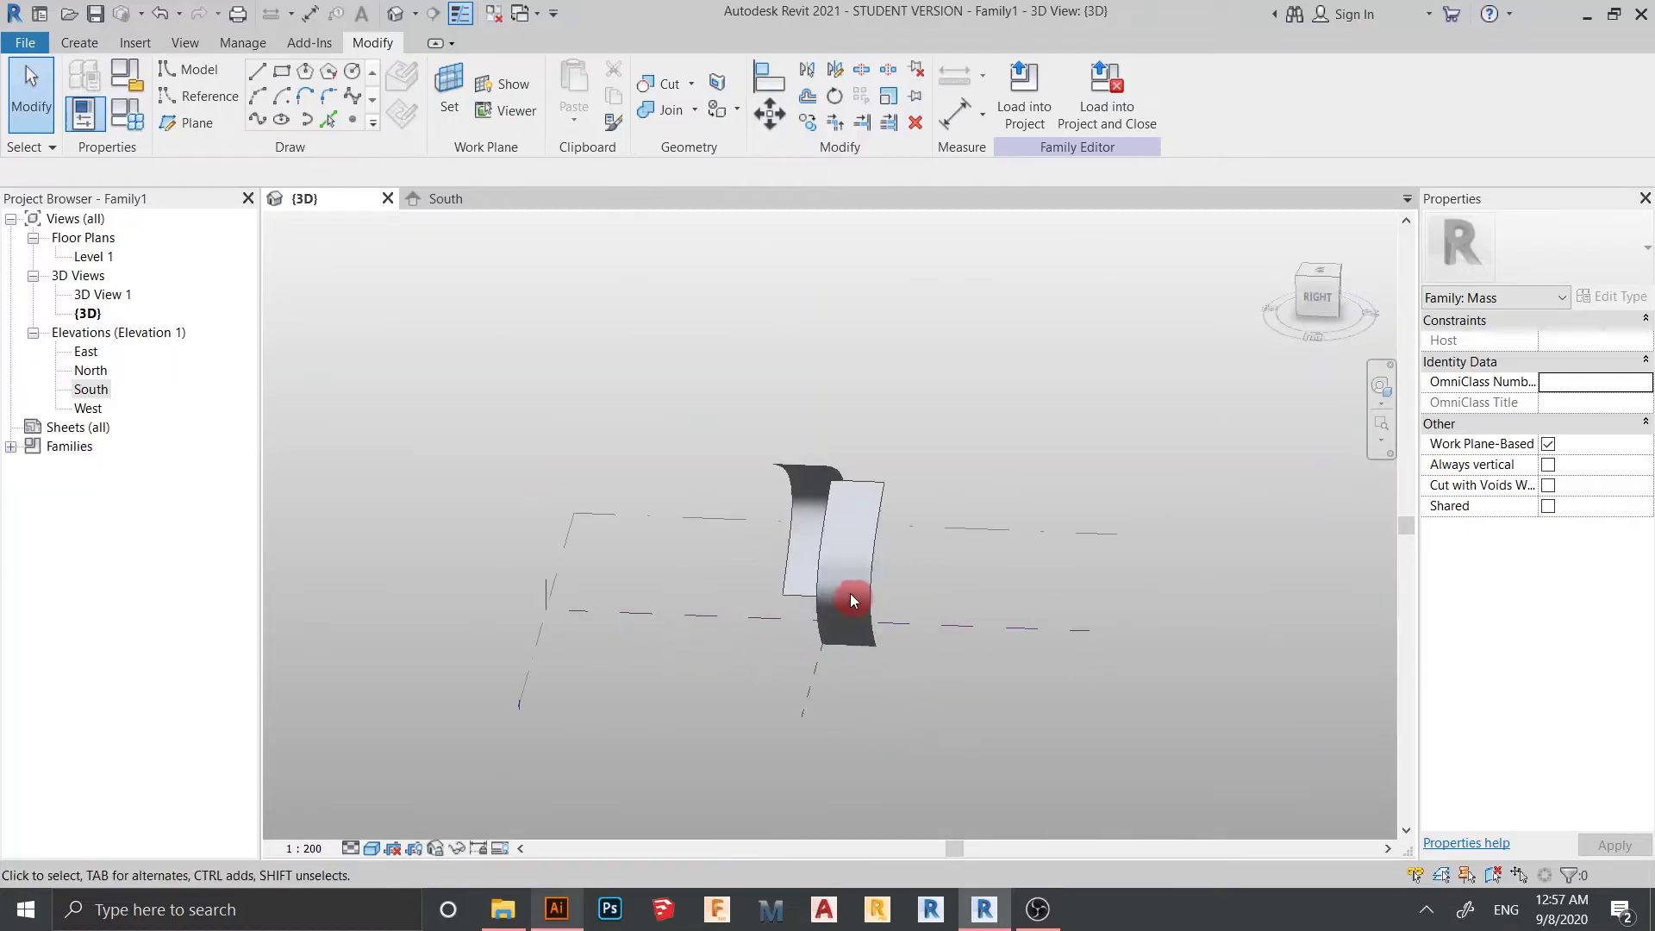
key(Tab)
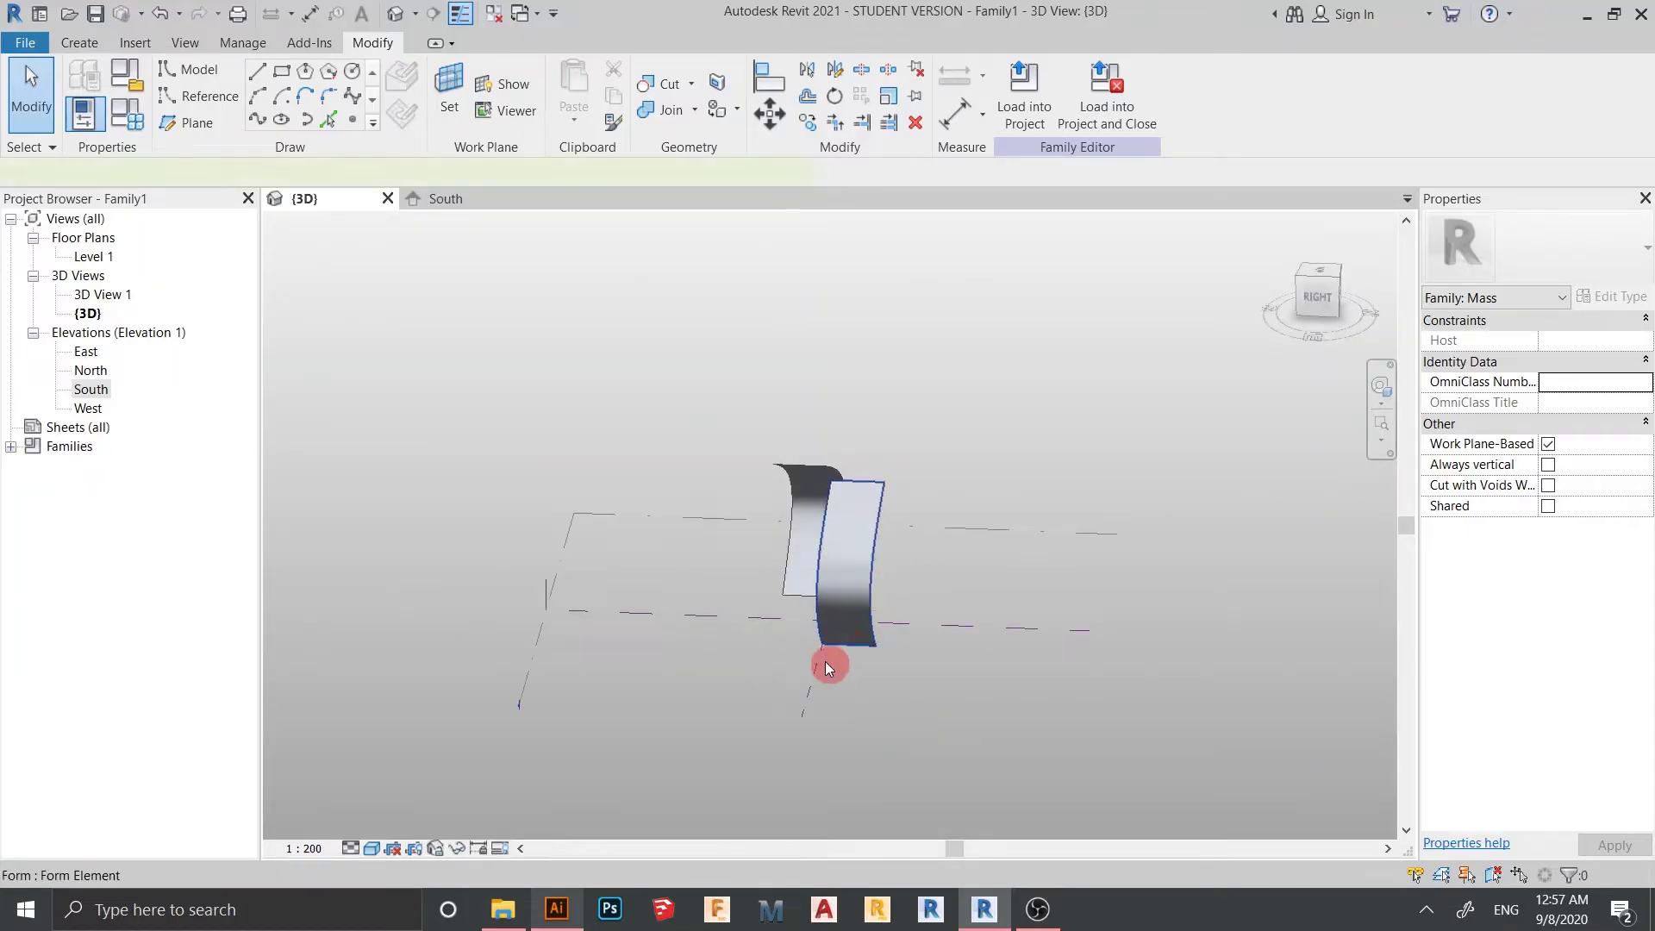
click(842, 687)
shift+middle_drag(842, 687, 887, 675)
click(971, 658)
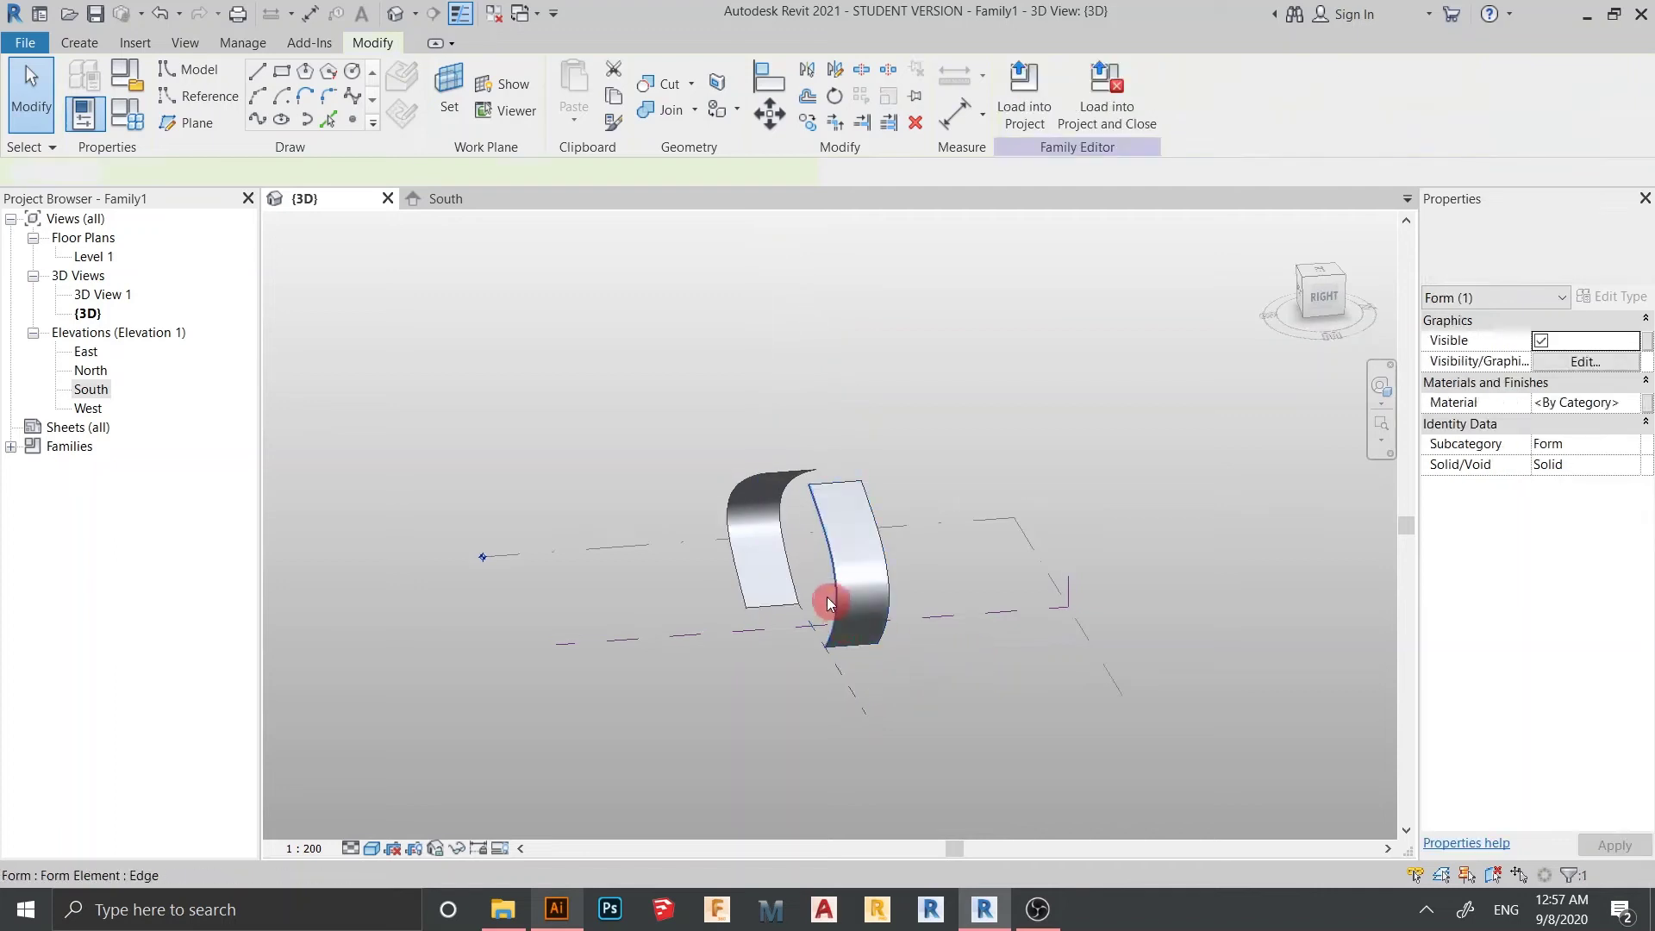
- Widen both curved surface forms by pulling one side edge of each form outward
click(822, 608)
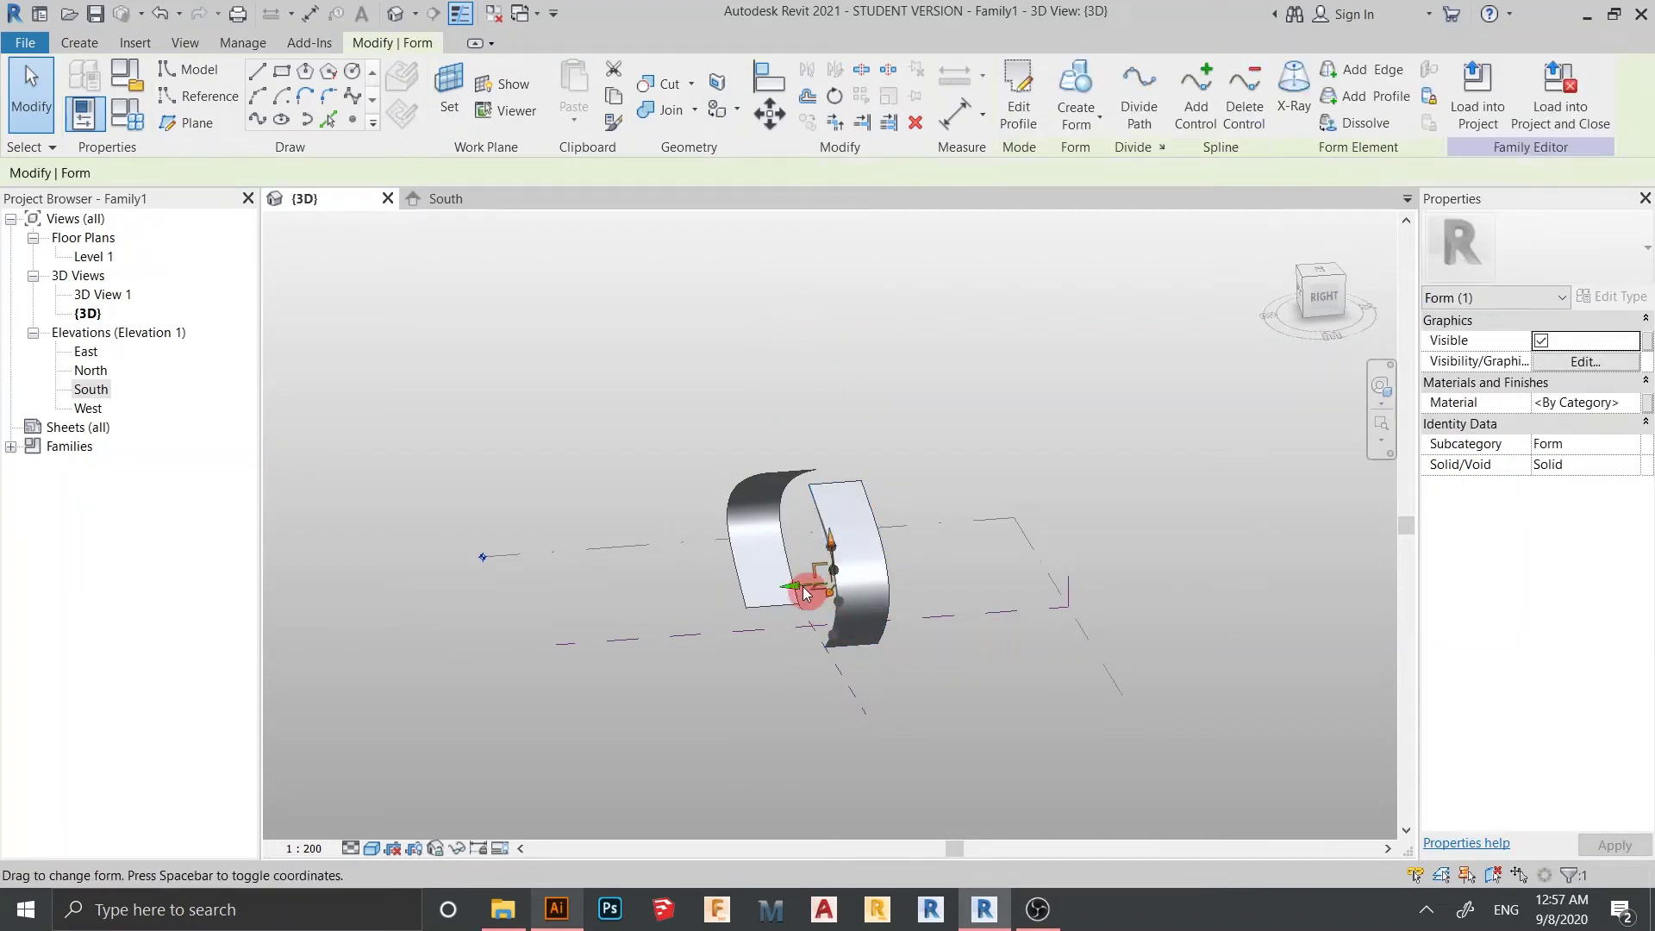
drag(783, 593, 734, 594)
shift+middle_drag(916, 743, 842, 701)
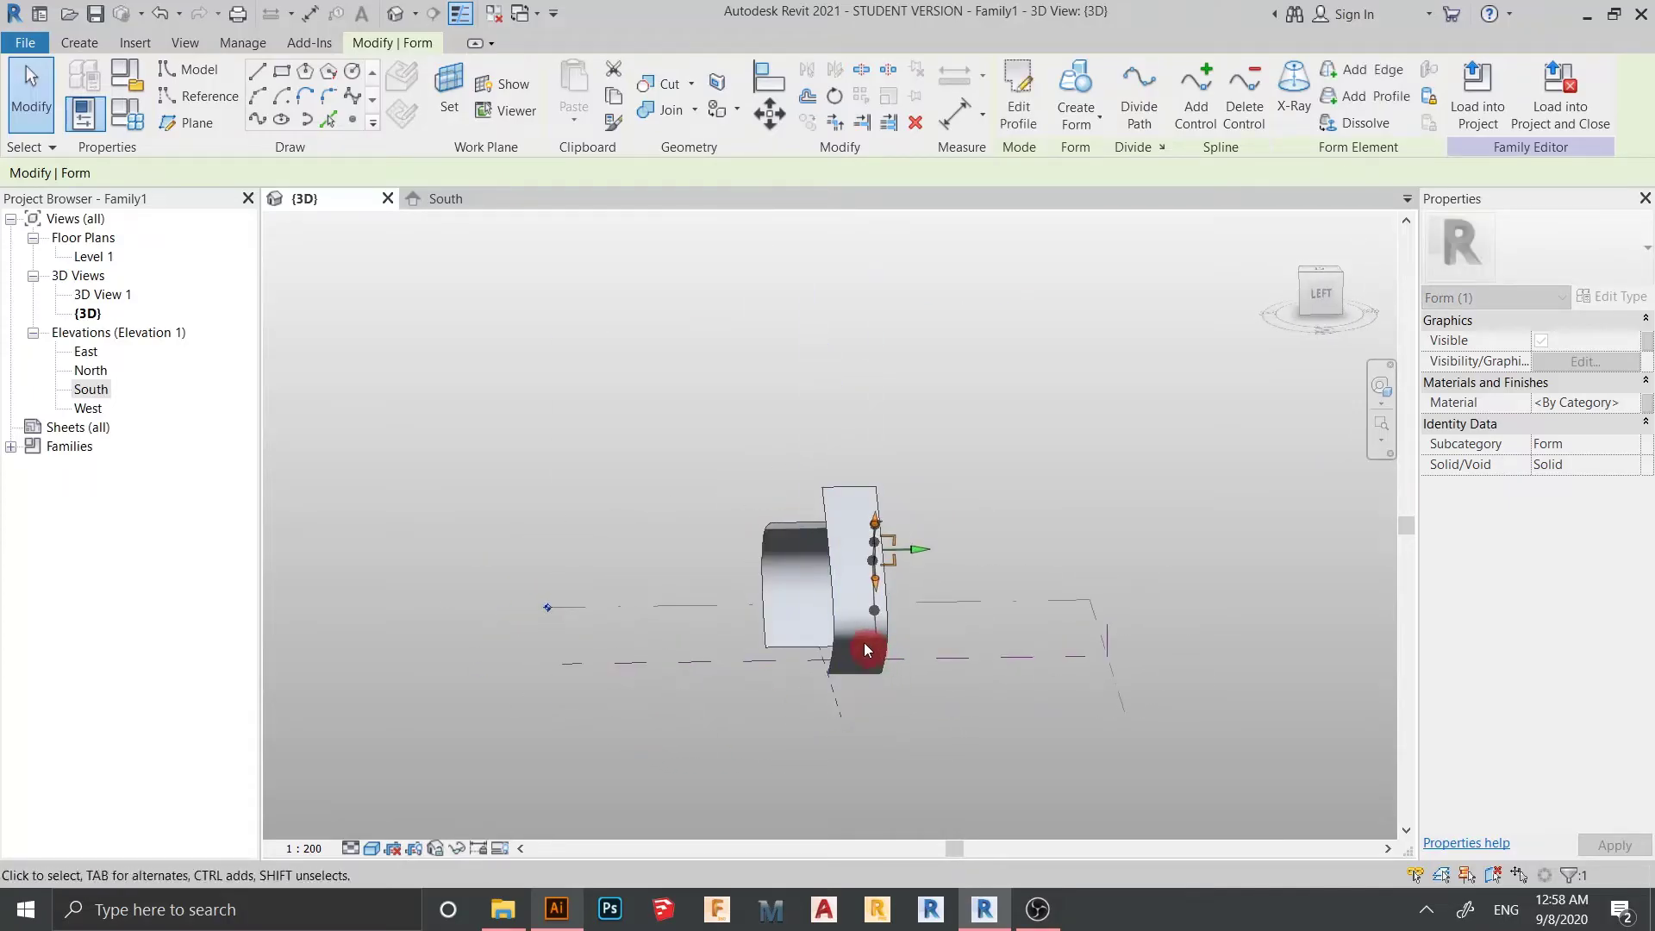
click(833, 629)
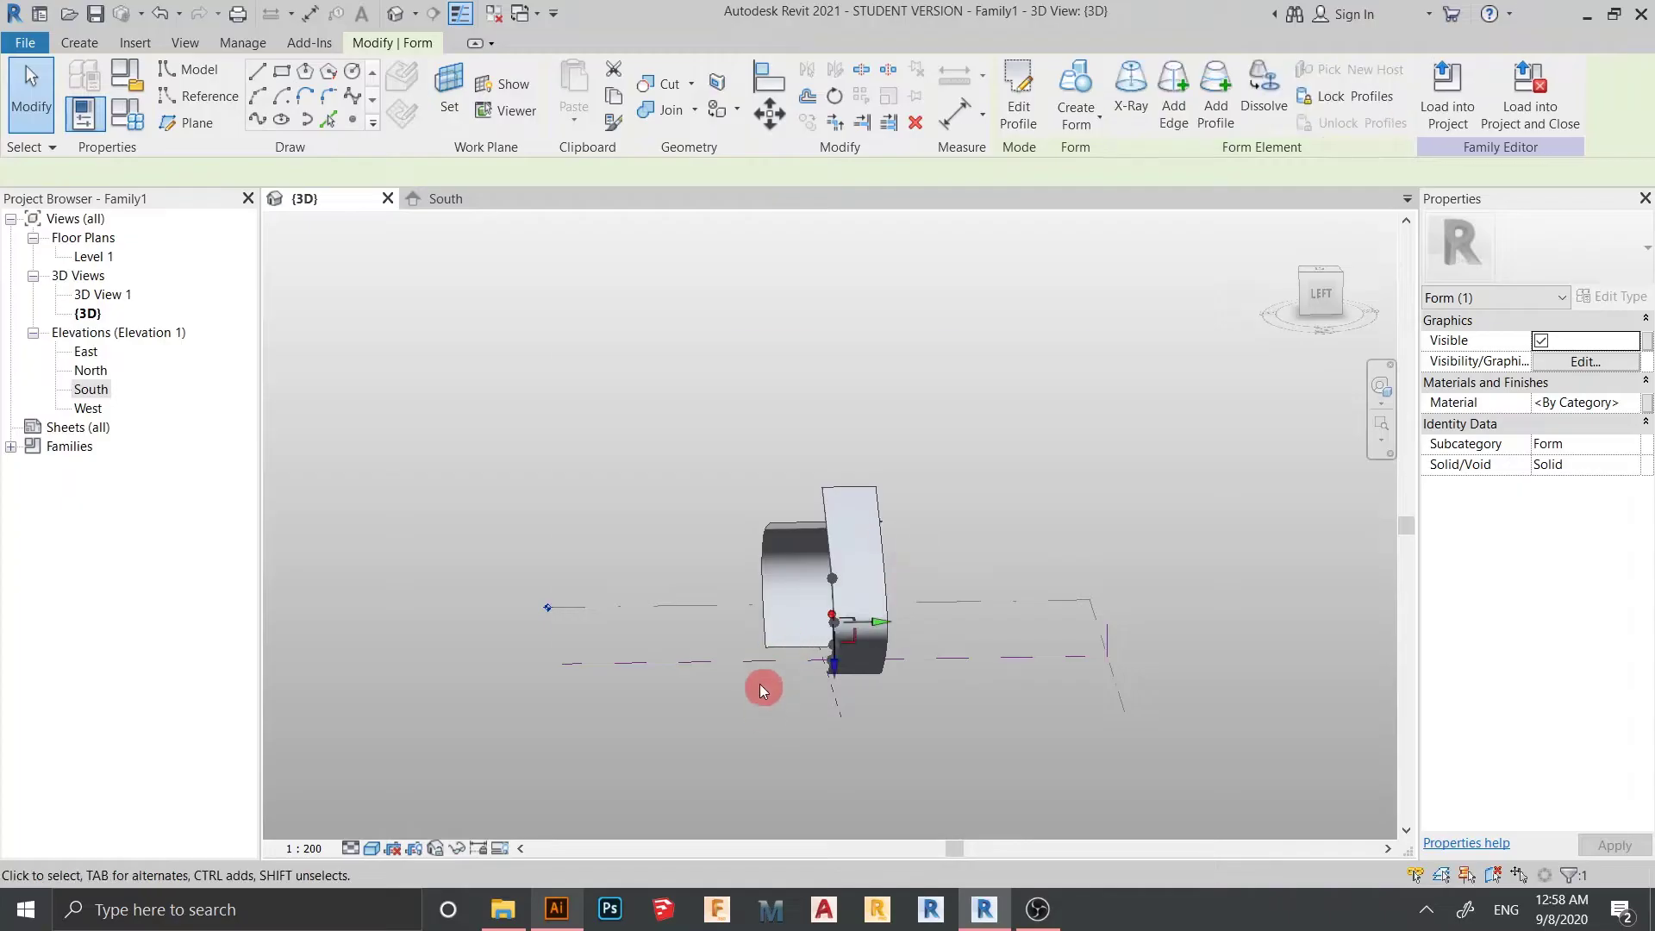
click(820, 619)
drag(871, 626, 825, 628)
shift+middle_drag(960, 724, 953, 621)
click(851, 748)
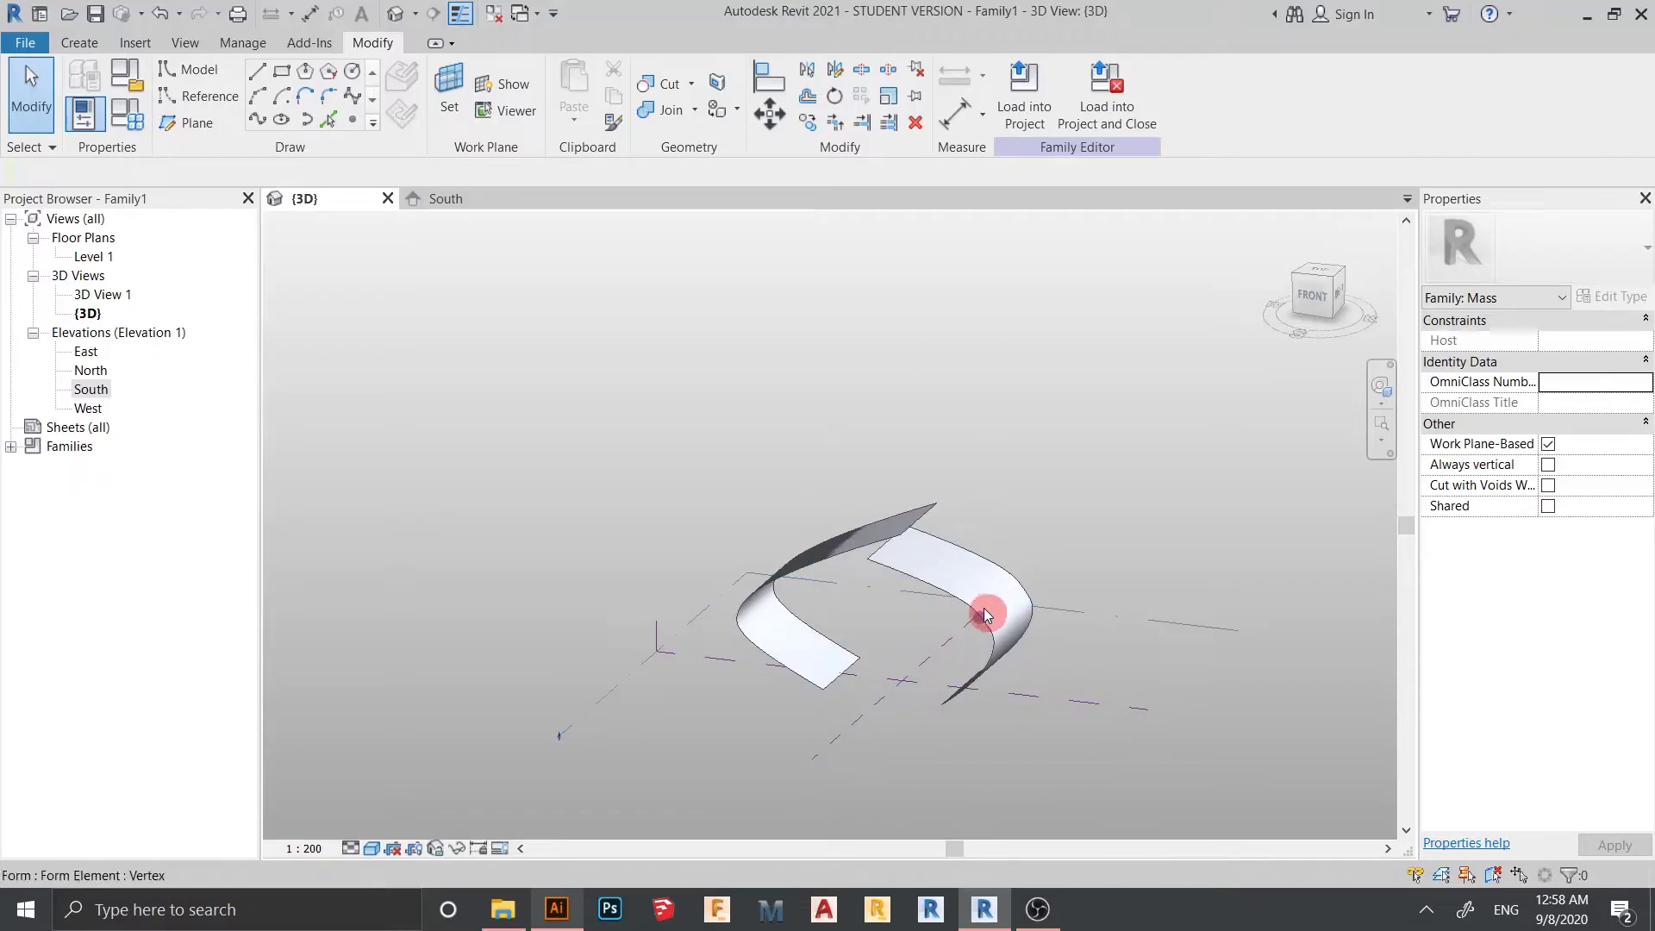
- Divide the right curved form's surface and apply the Rectangle pattern to it
click(985, 615)
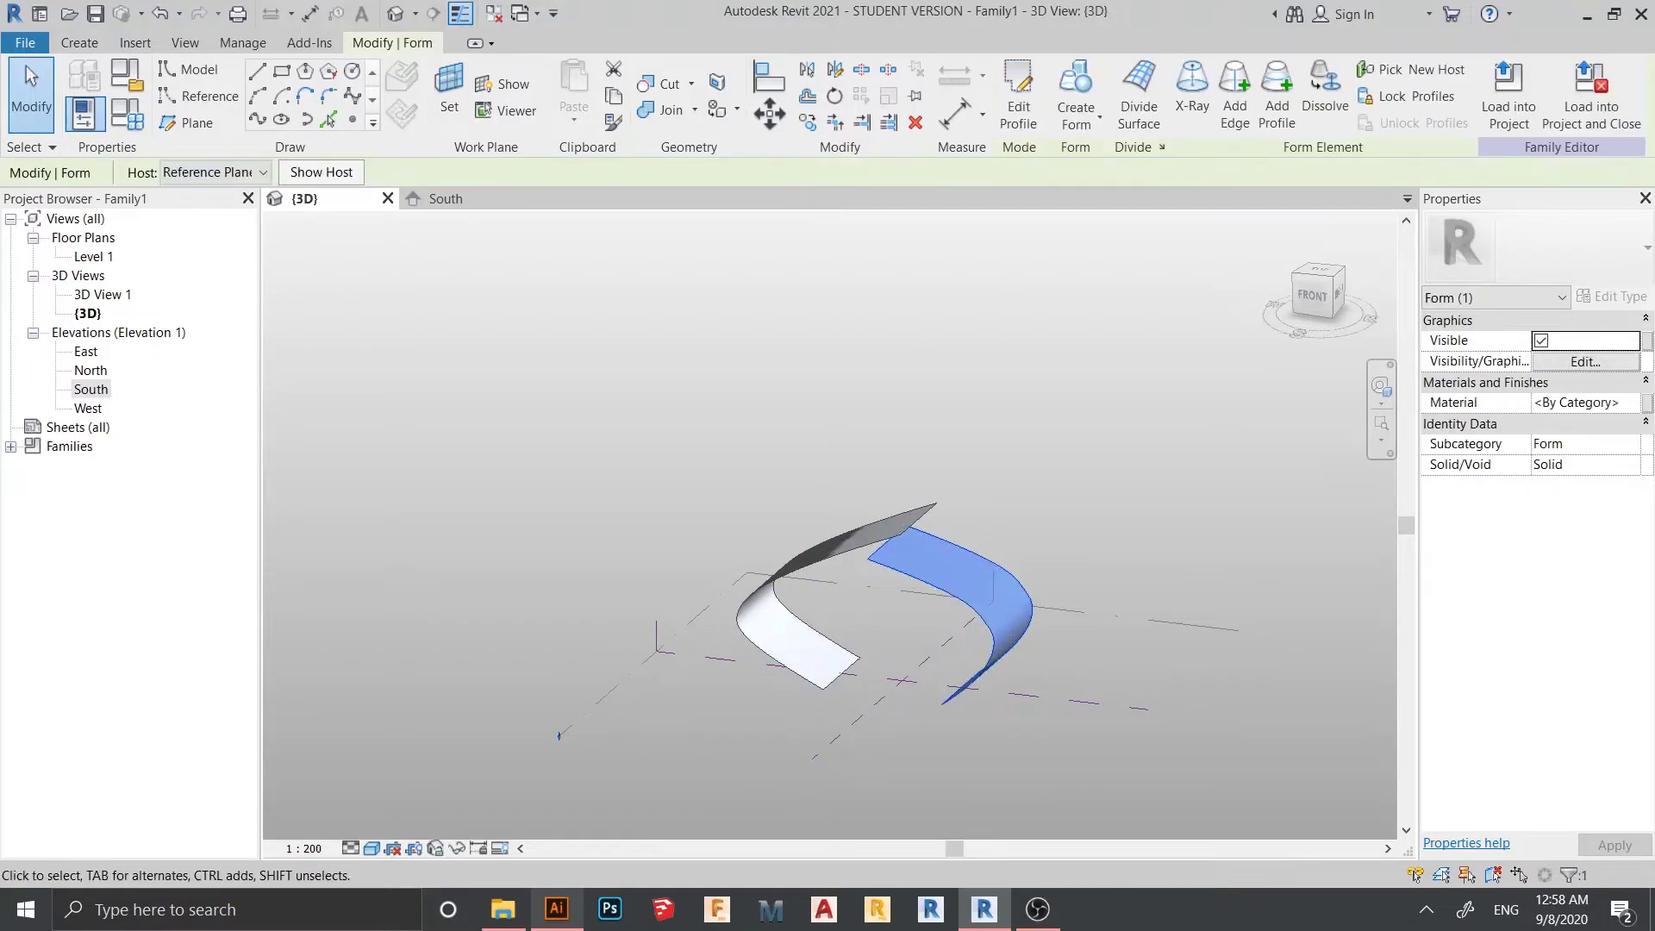
click(1134, 97)
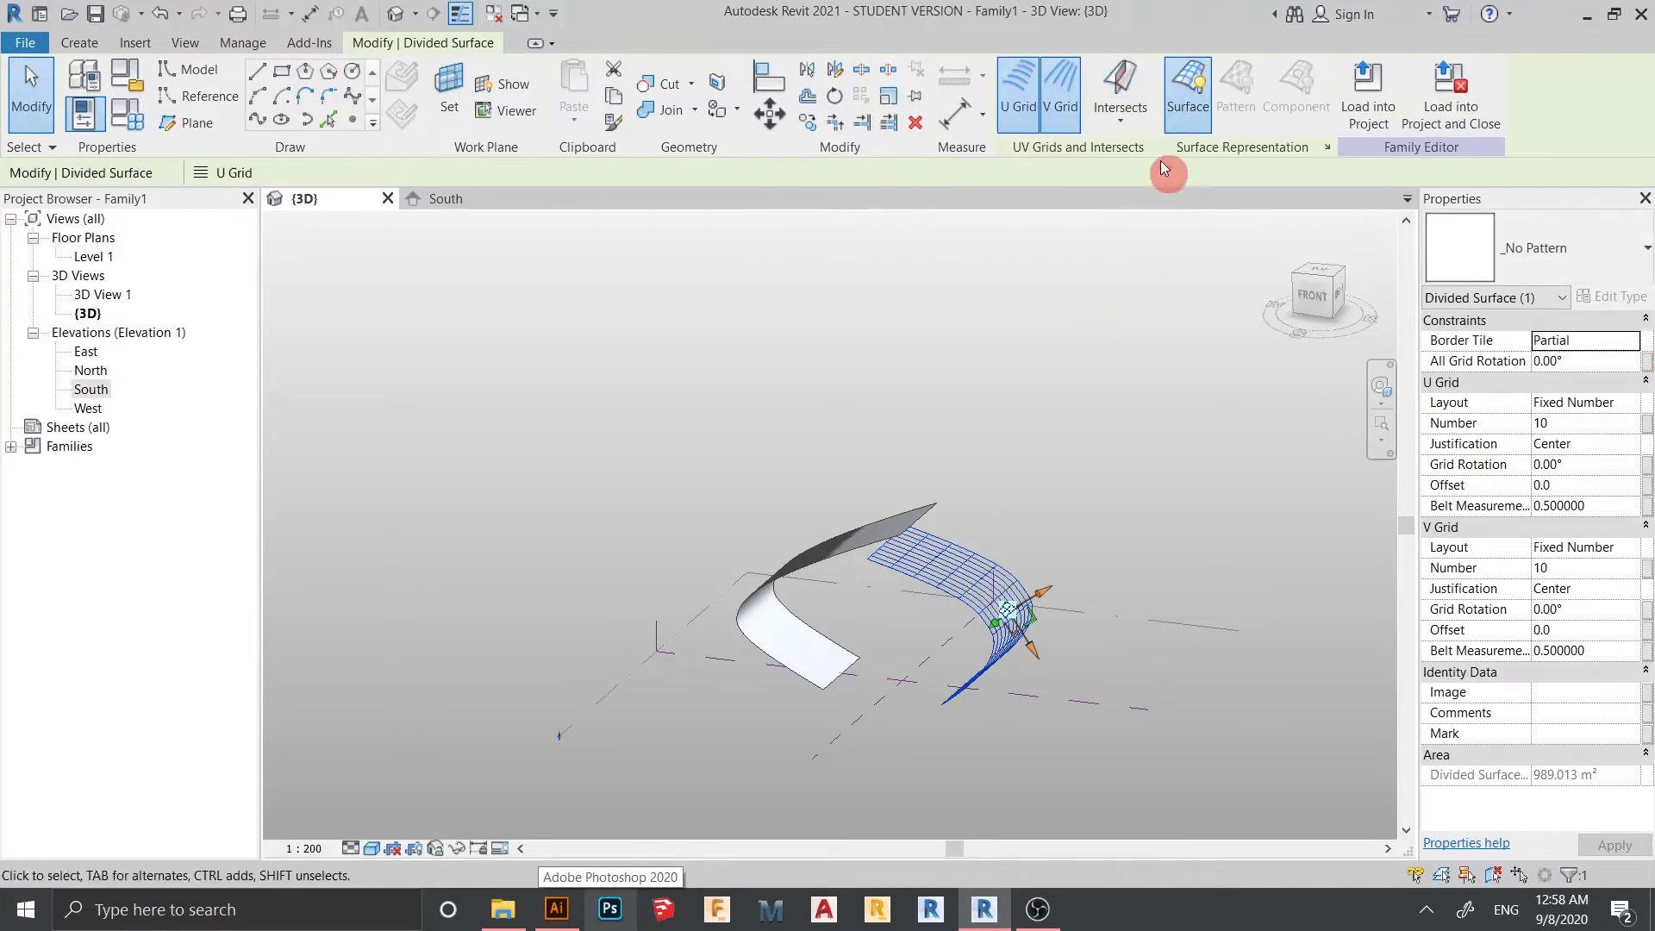
click(1556, 732)
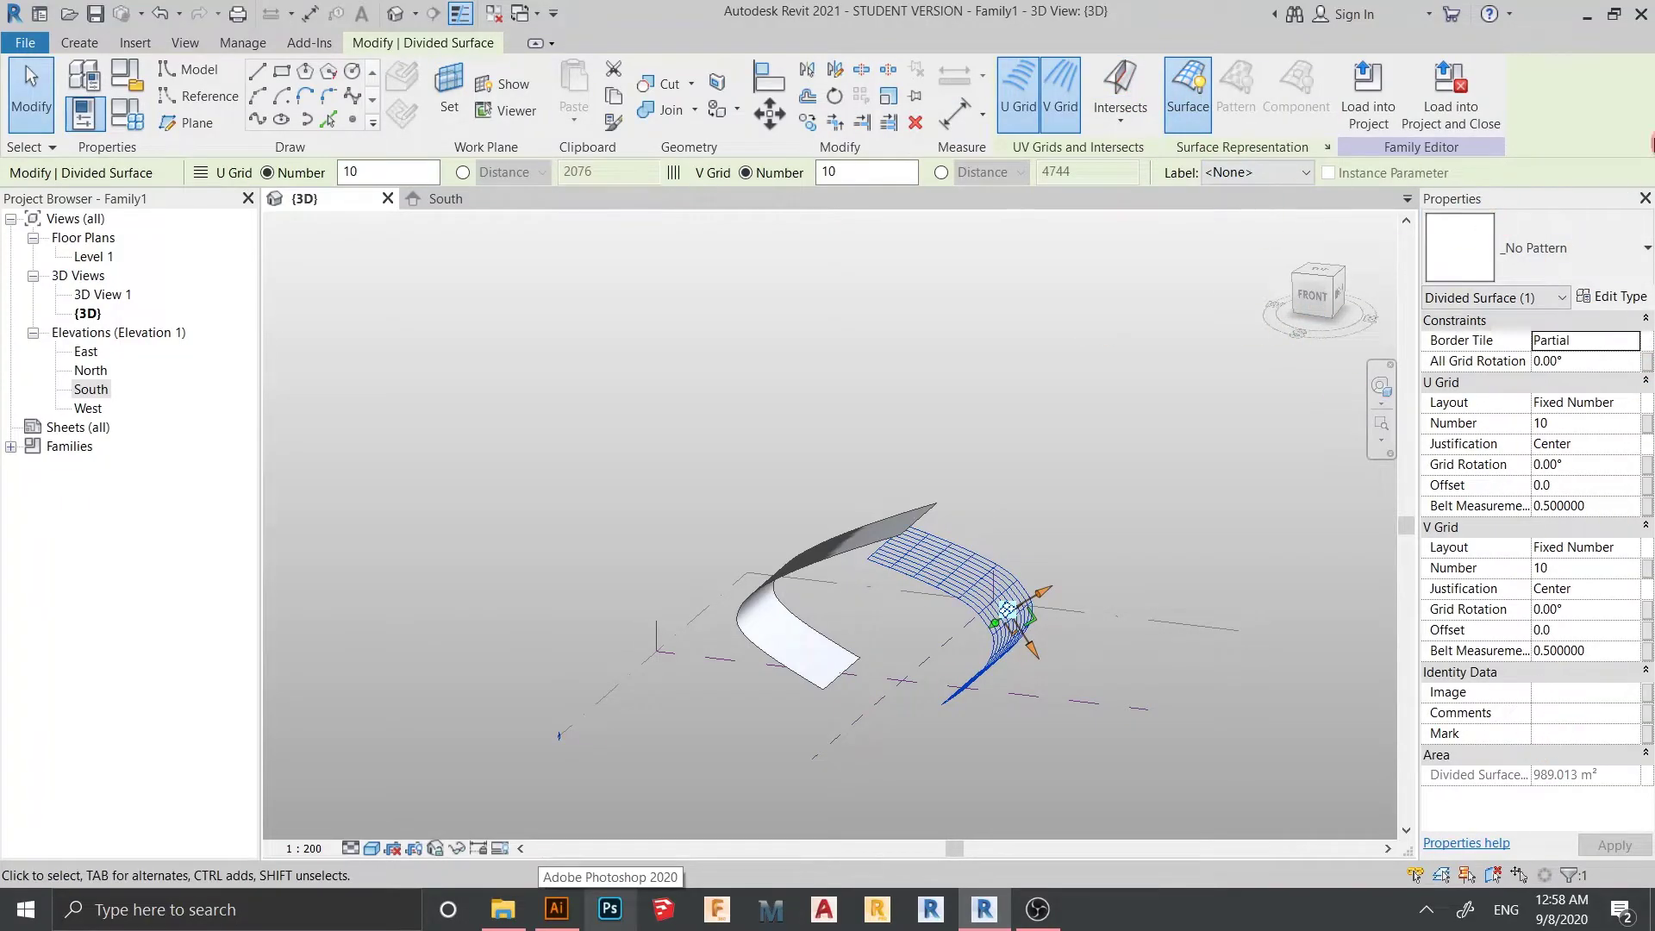
click(1619, 259)
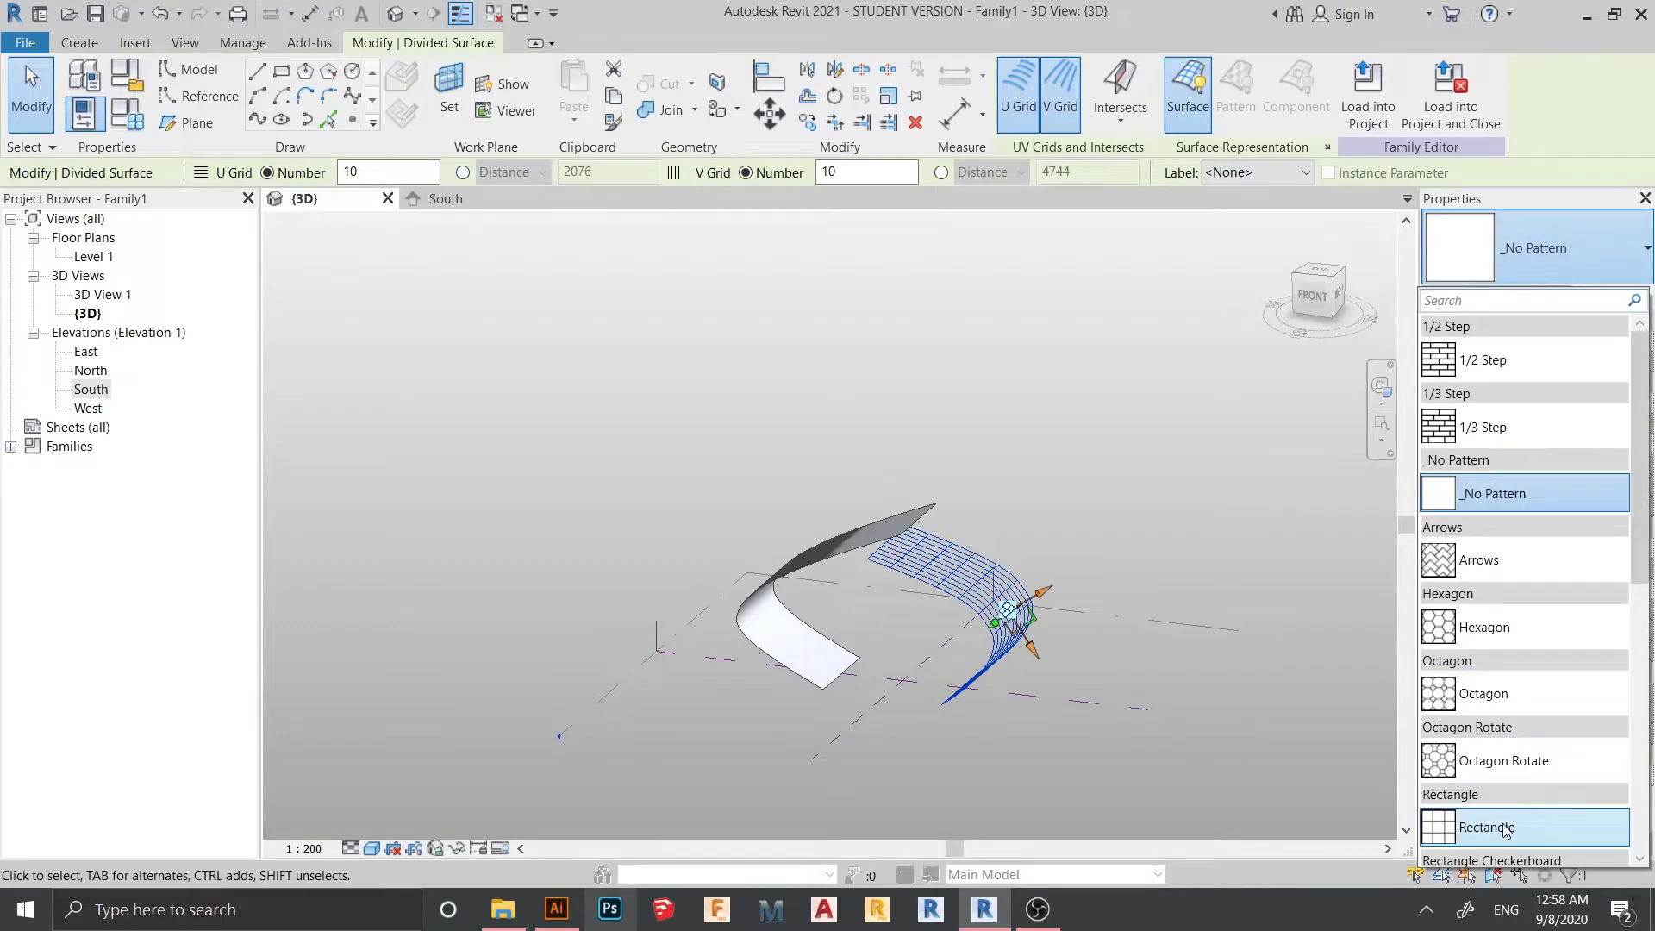
click(1505, 829)
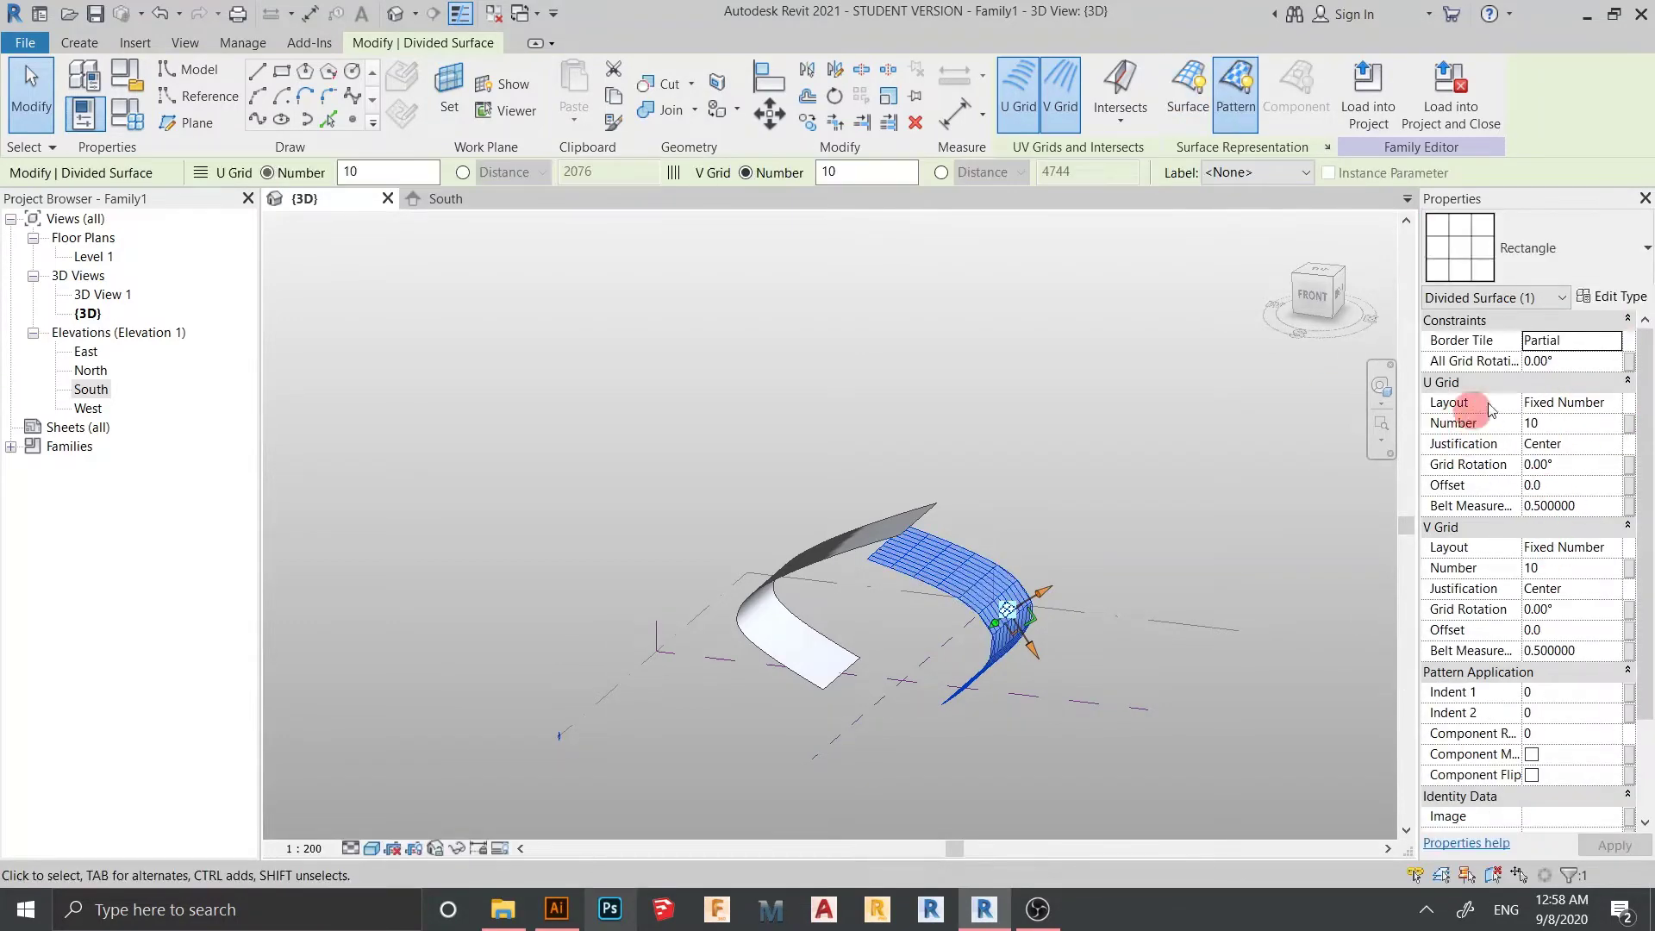
- Set the right divided surface's U and V grids to a Fixed Distance layout with 2000 spacing
click(1624, 405)
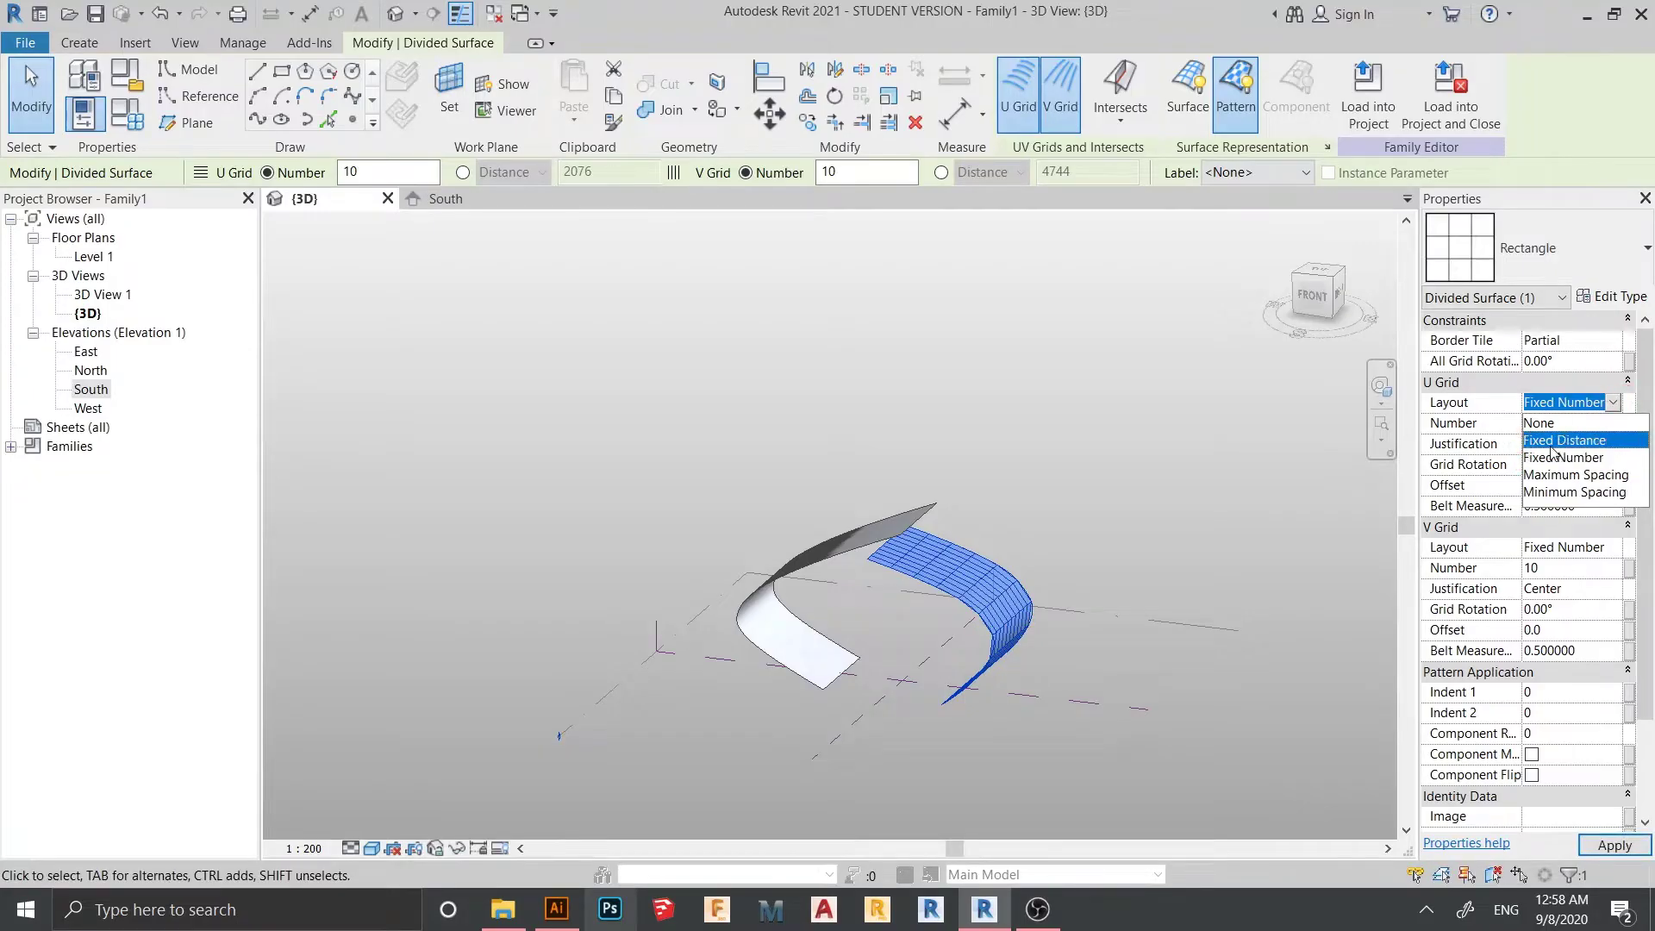
click(1562, 440)
click(1591, 422)
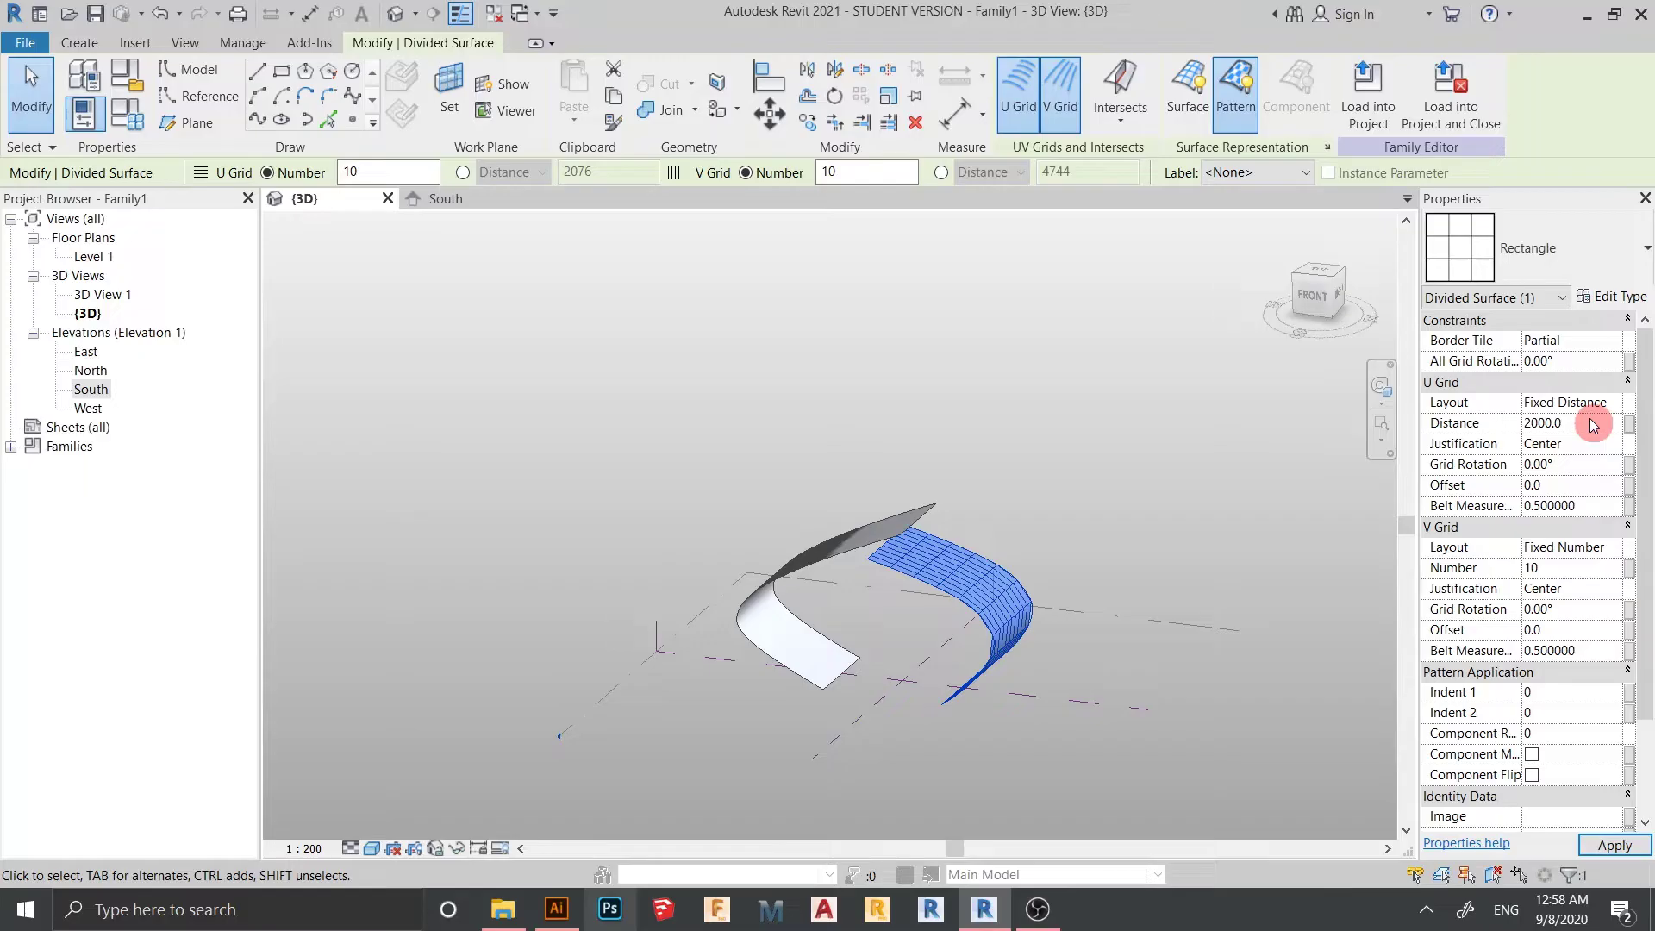
click(1611, 552)
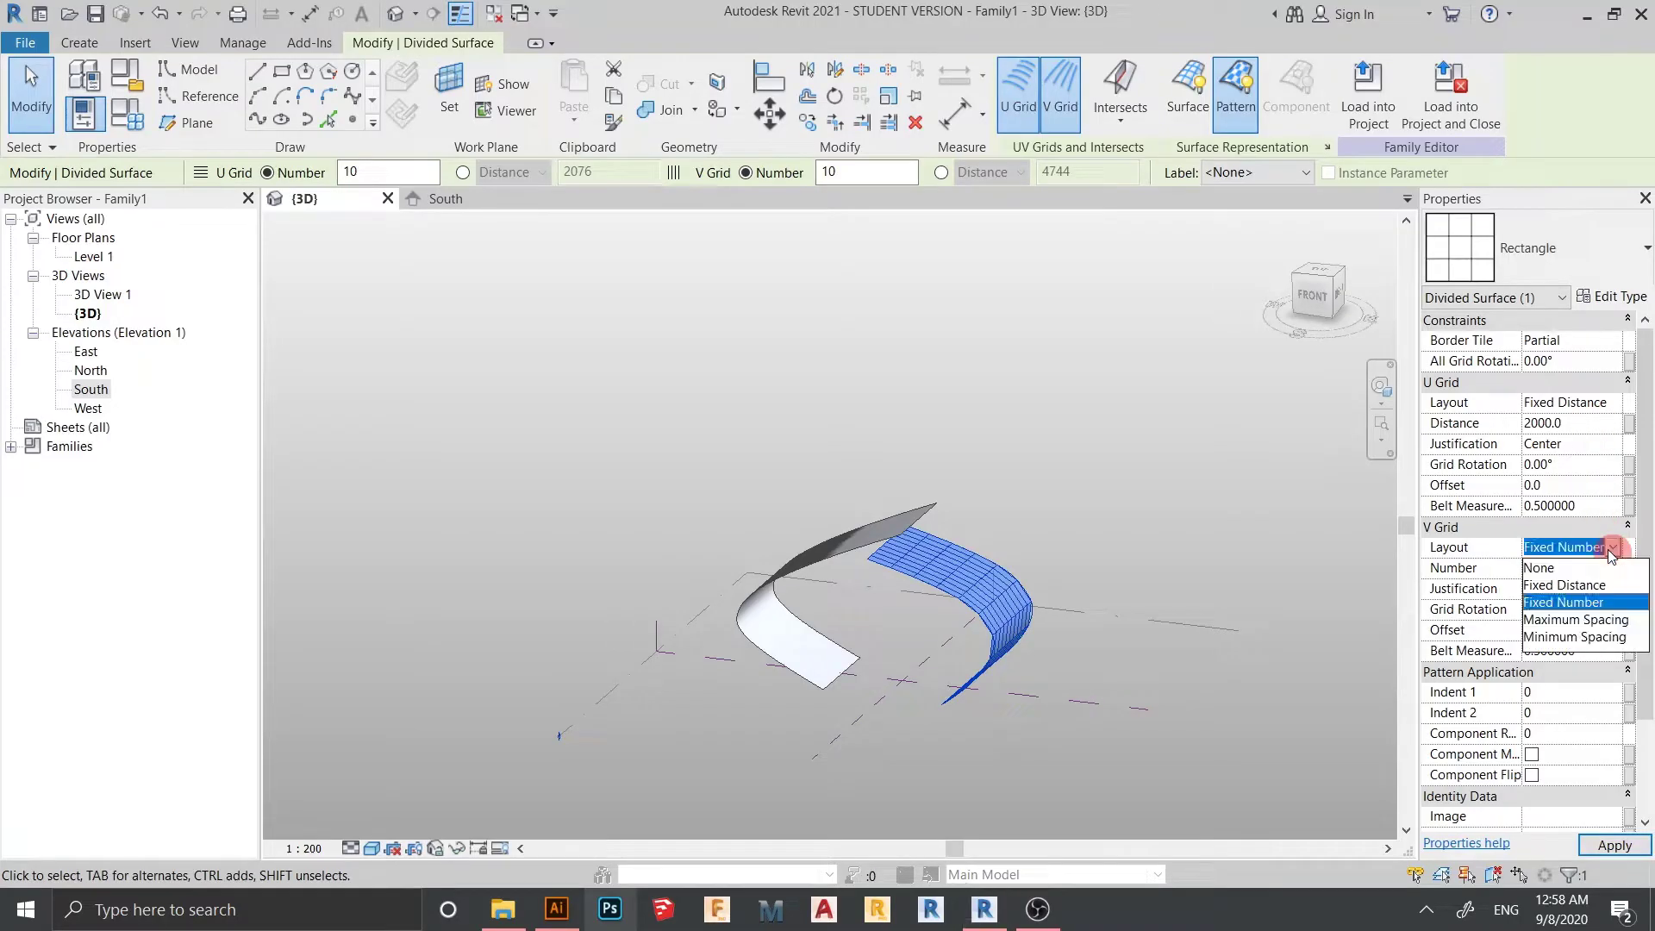
click(1581, 586)
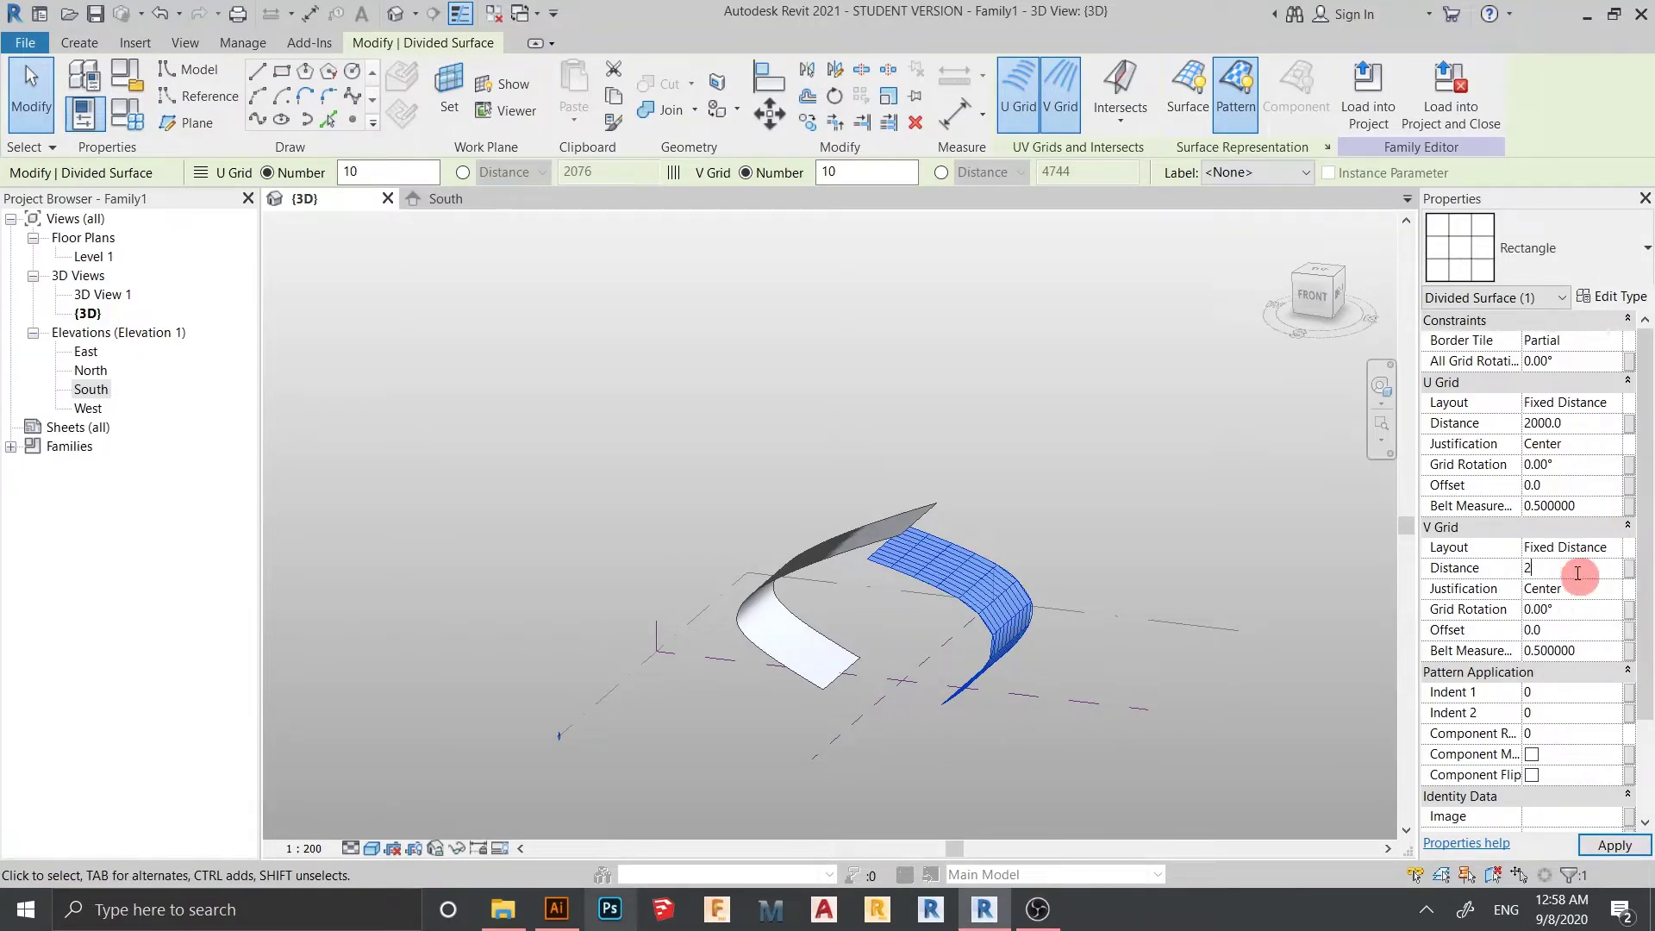
click(1578, 572)
text(2000.0)
click(1603, 843)
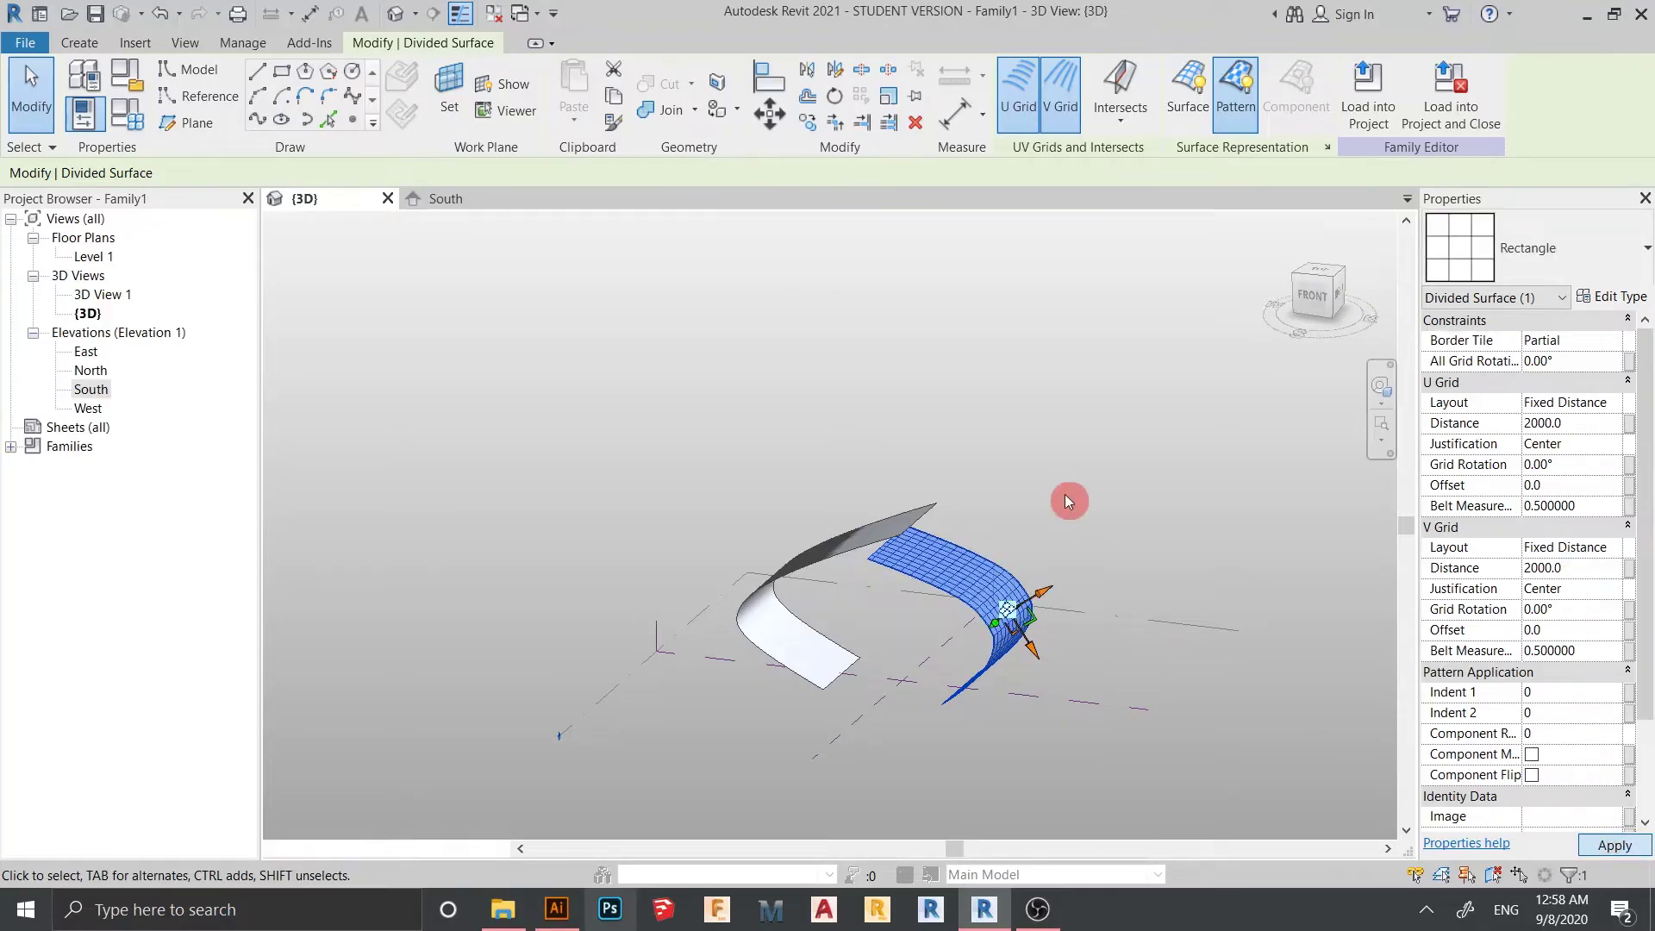
- Divide the left curved form's surface and give it the Rectangle pattern
shift+middle_drag(952, 415, 751, 509)
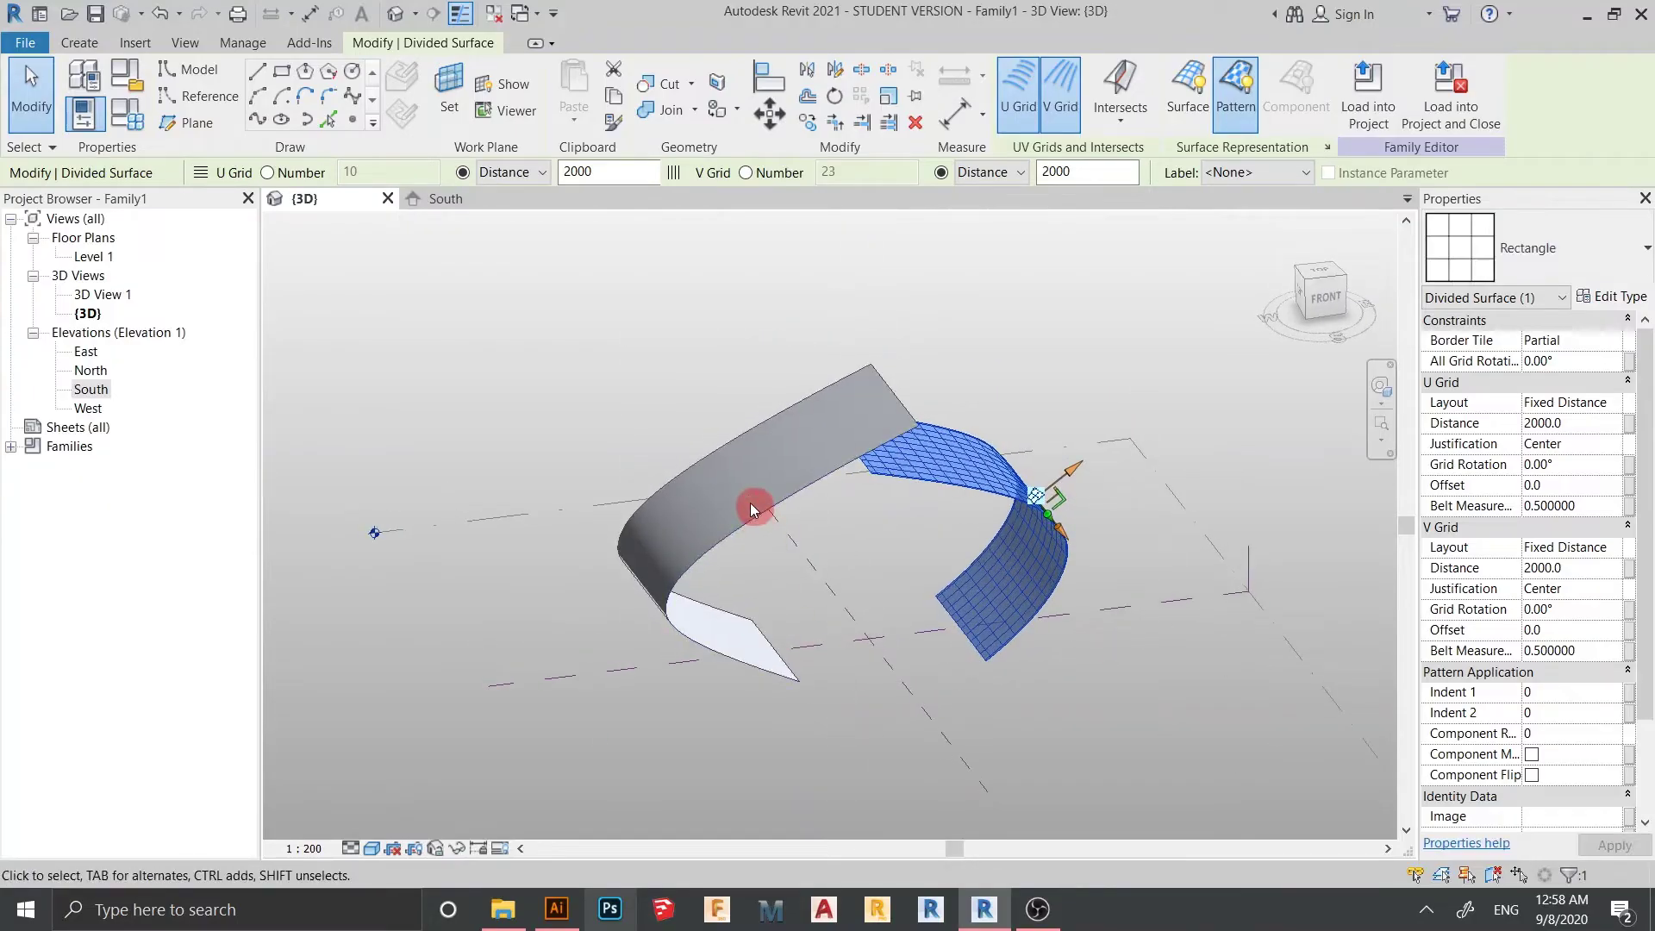
click(753, 510)
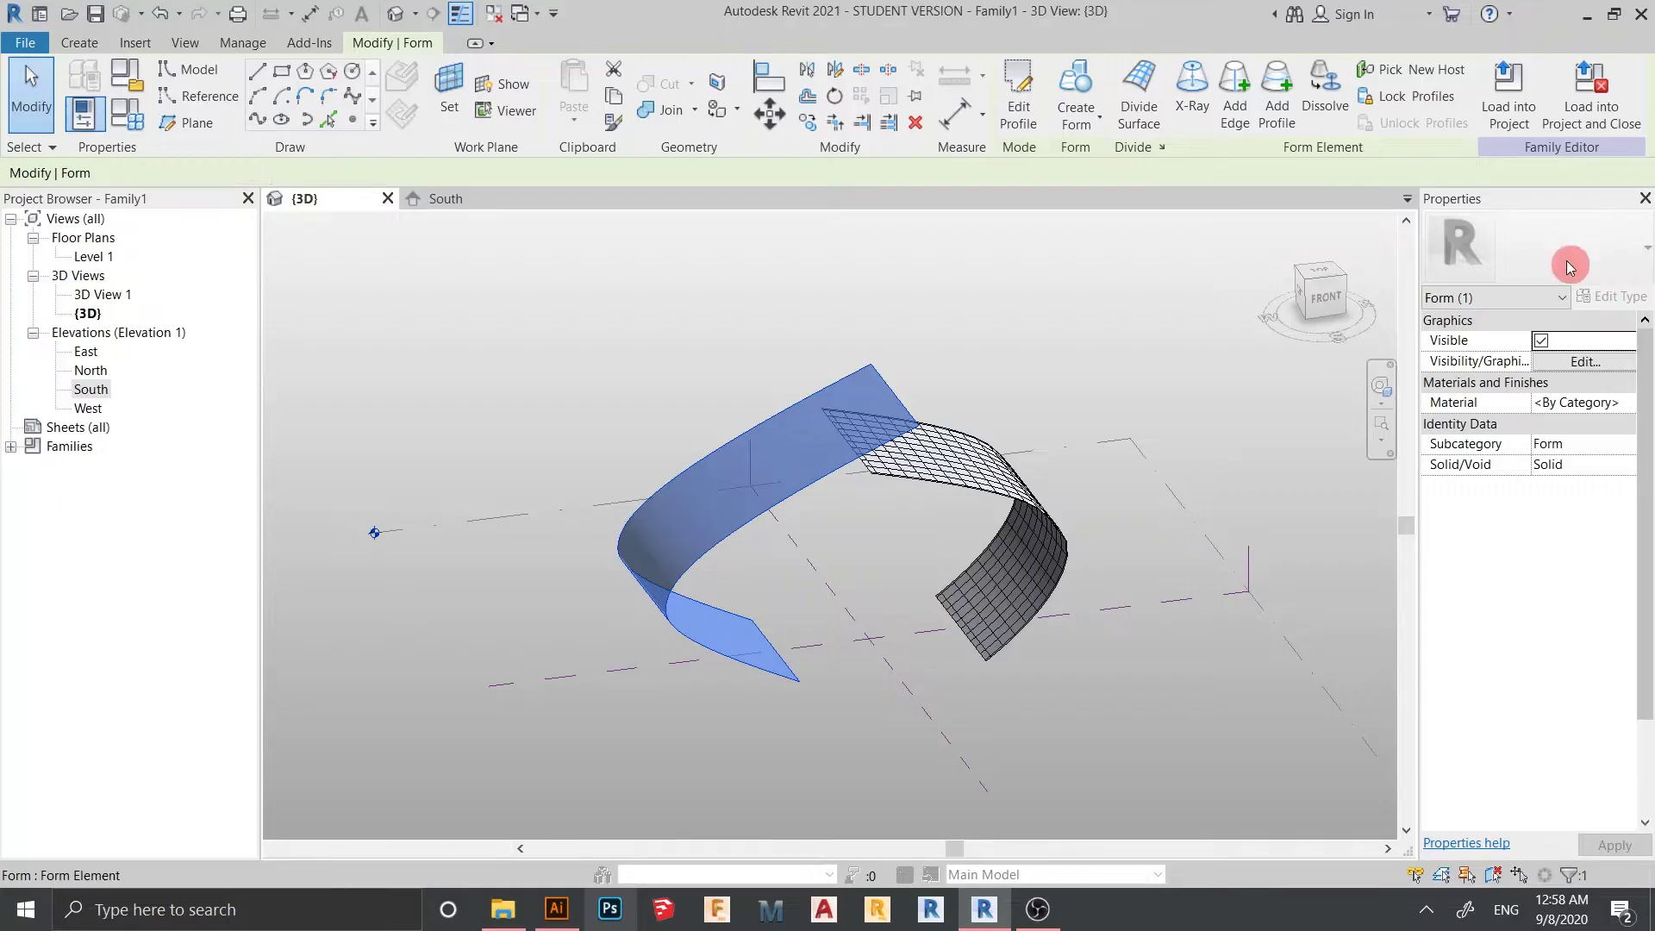
click(1138, 93)
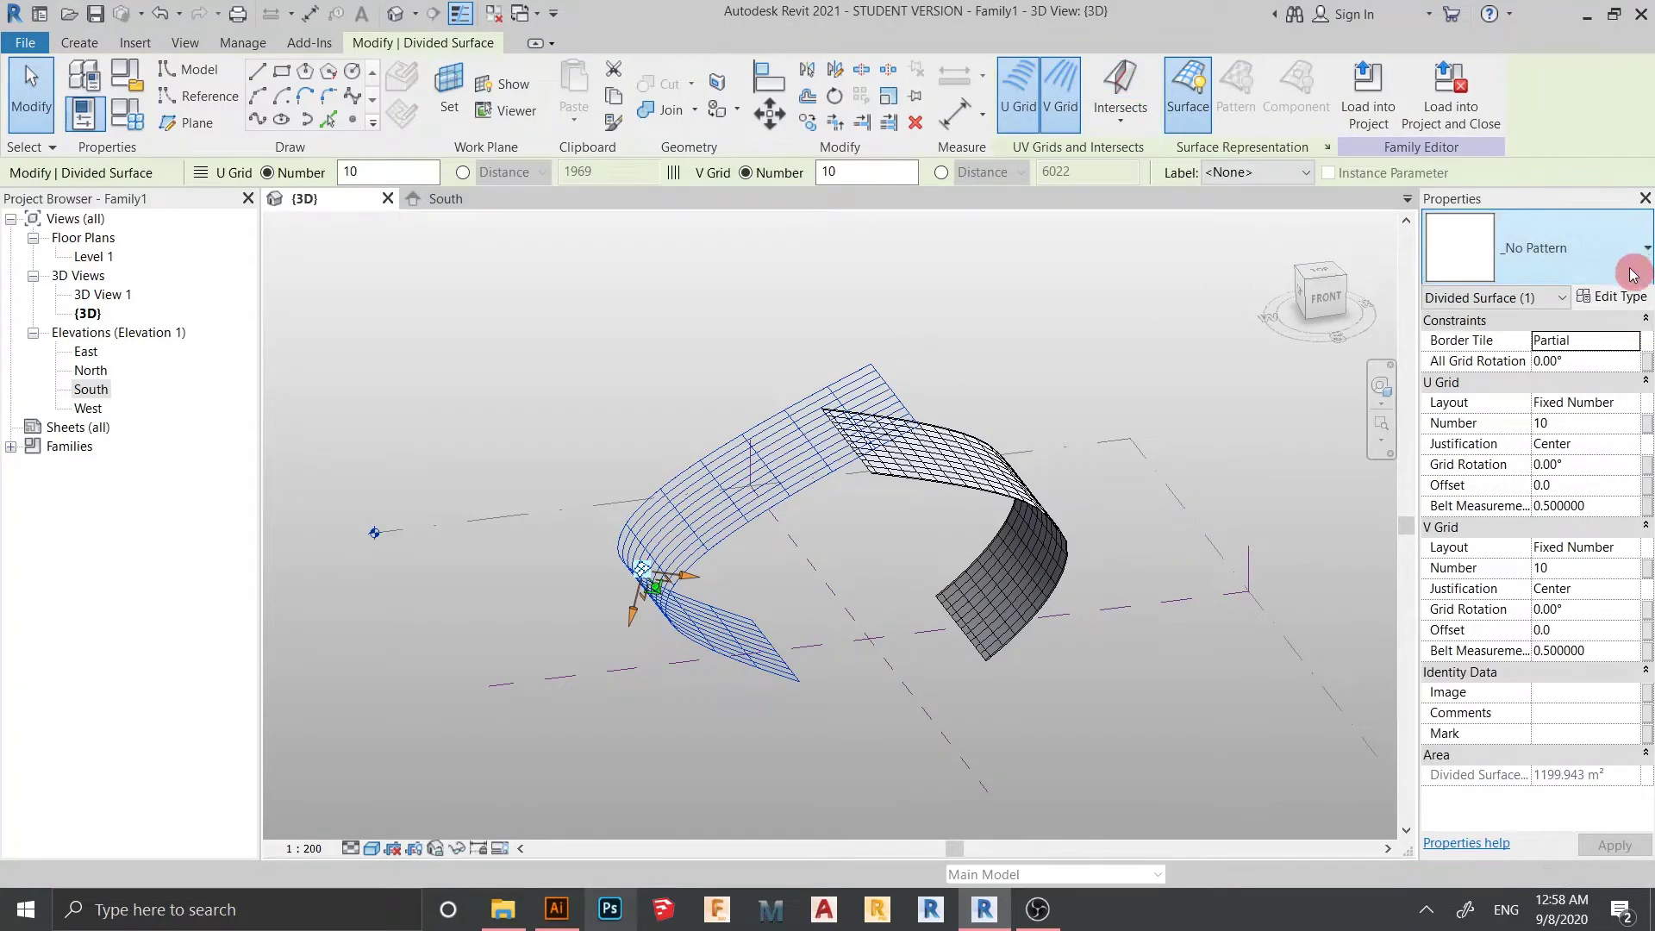
click(1635, 247)
scroll(1508, 638, down, 3)
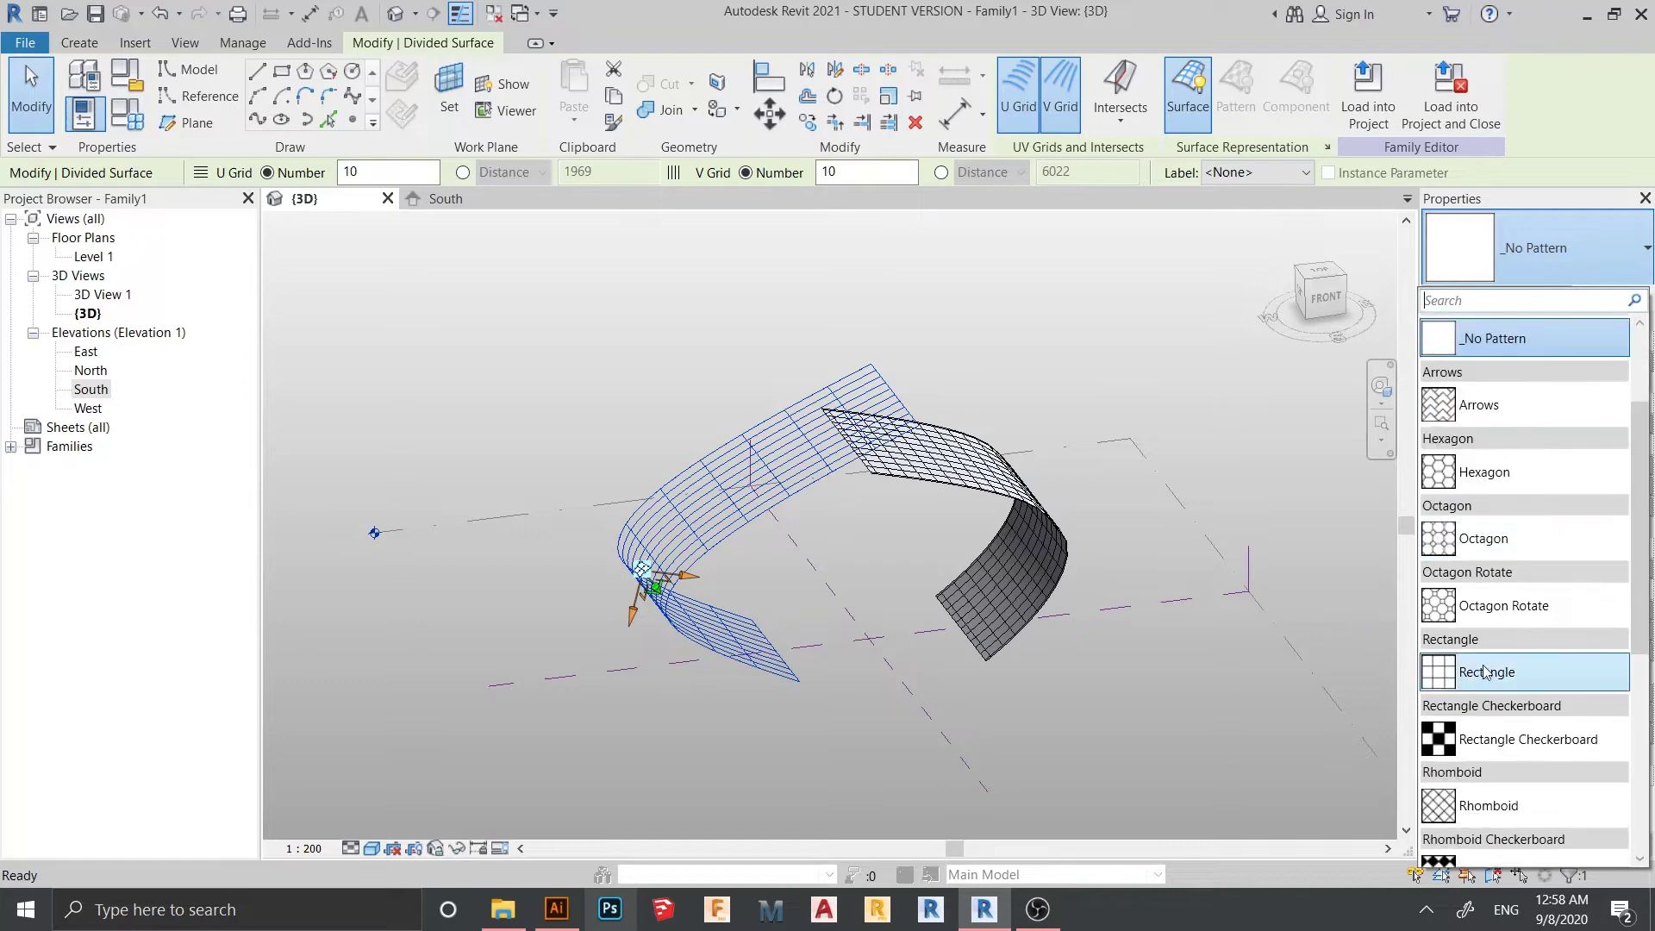
click(1494, 672)
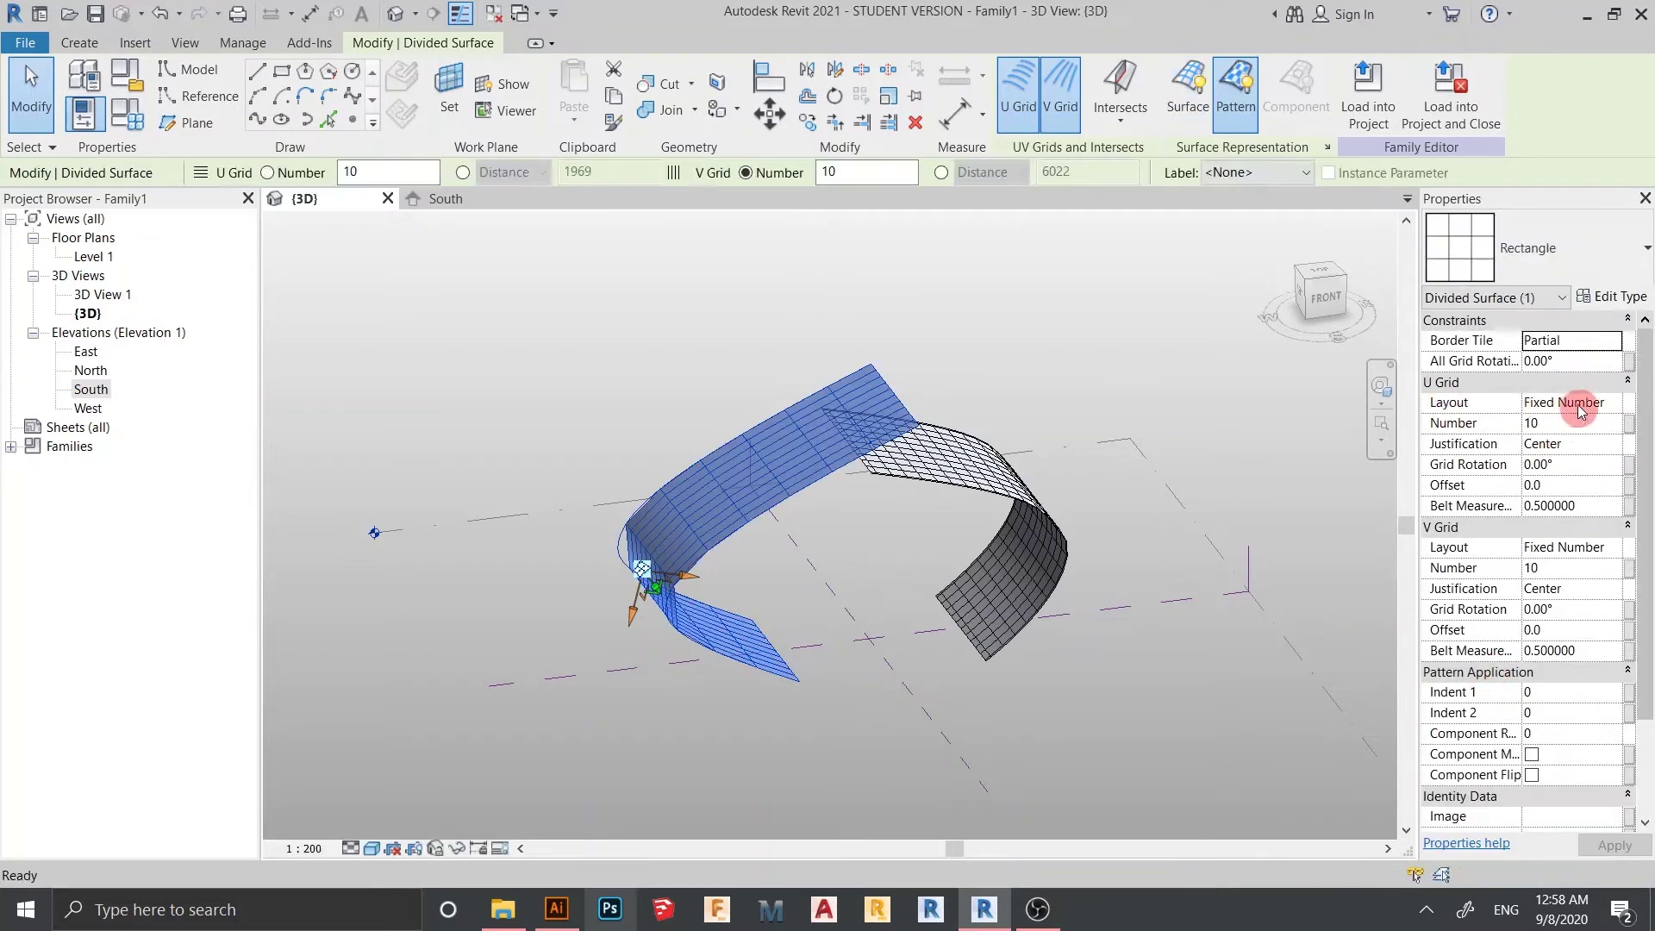
- Set the left divided surface's U and V grids to Fixed Distance at 2000 each
click(1617, 409)
click(1572, 441)
click(1580, 428)
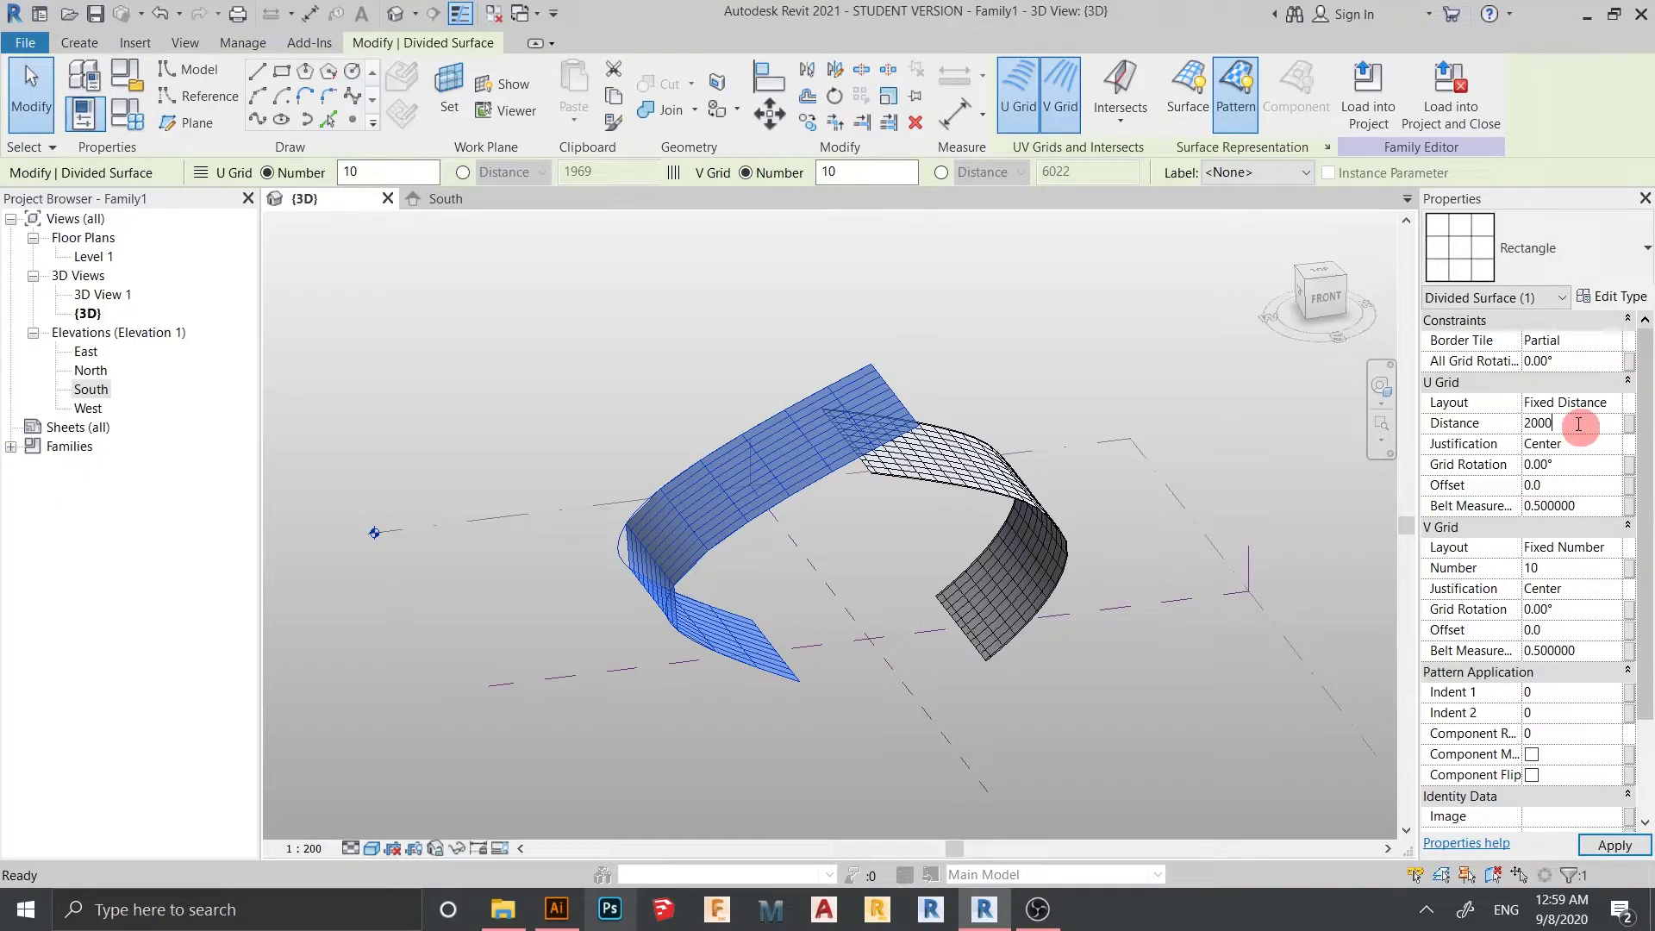
key(Return)
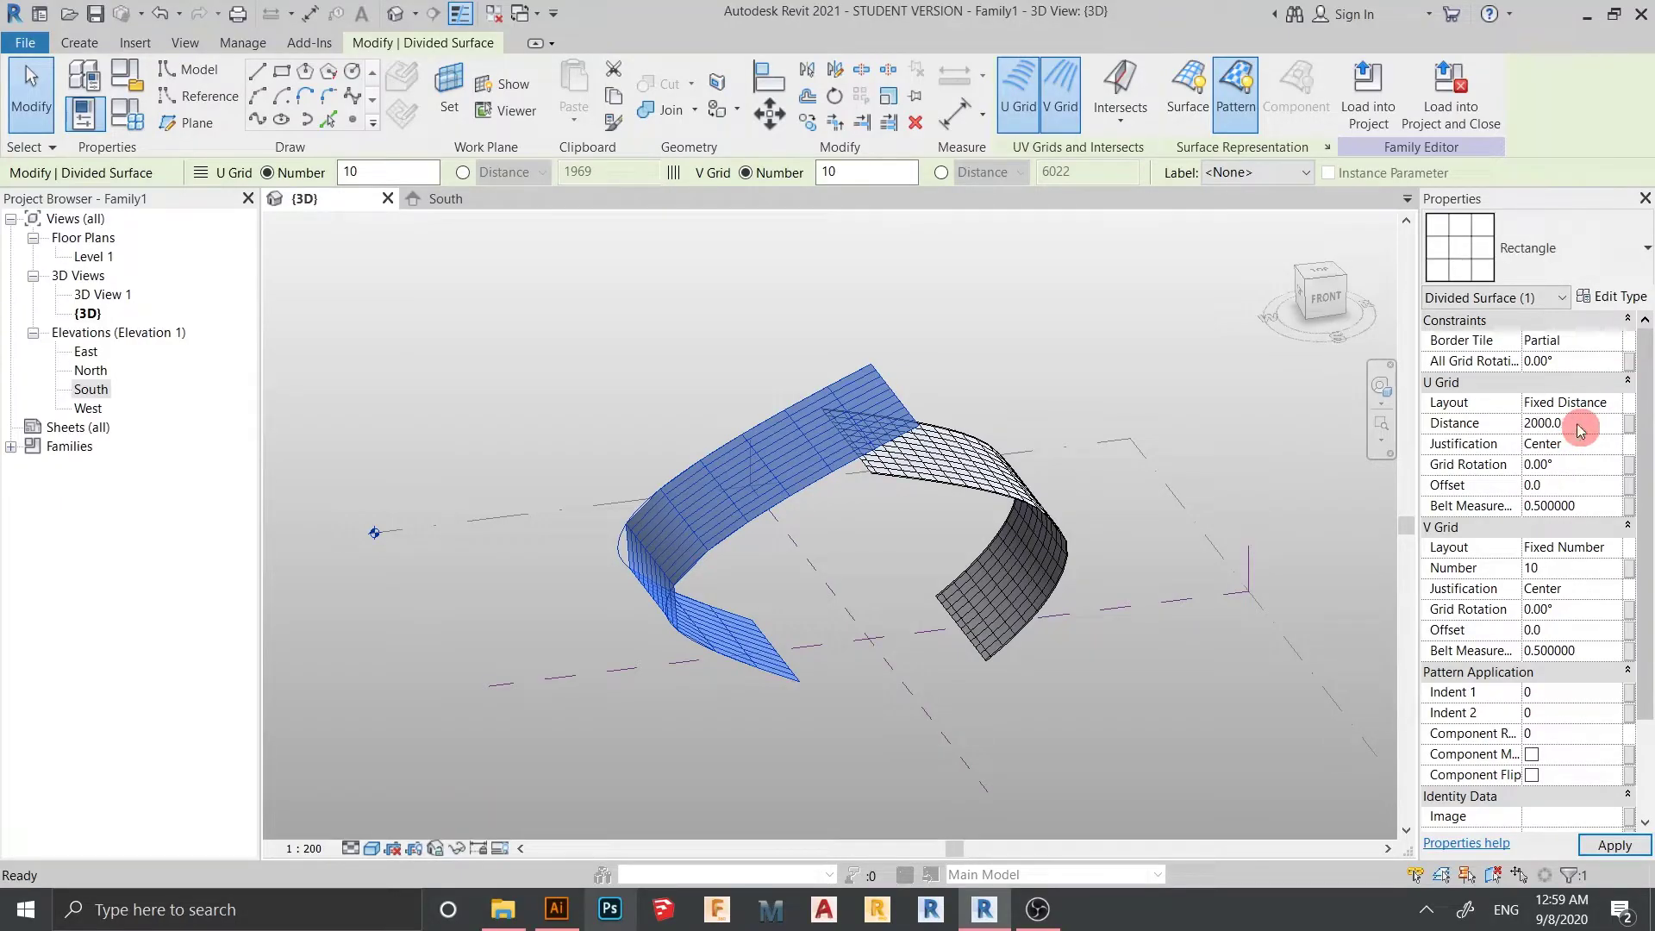
click(1614, 548)
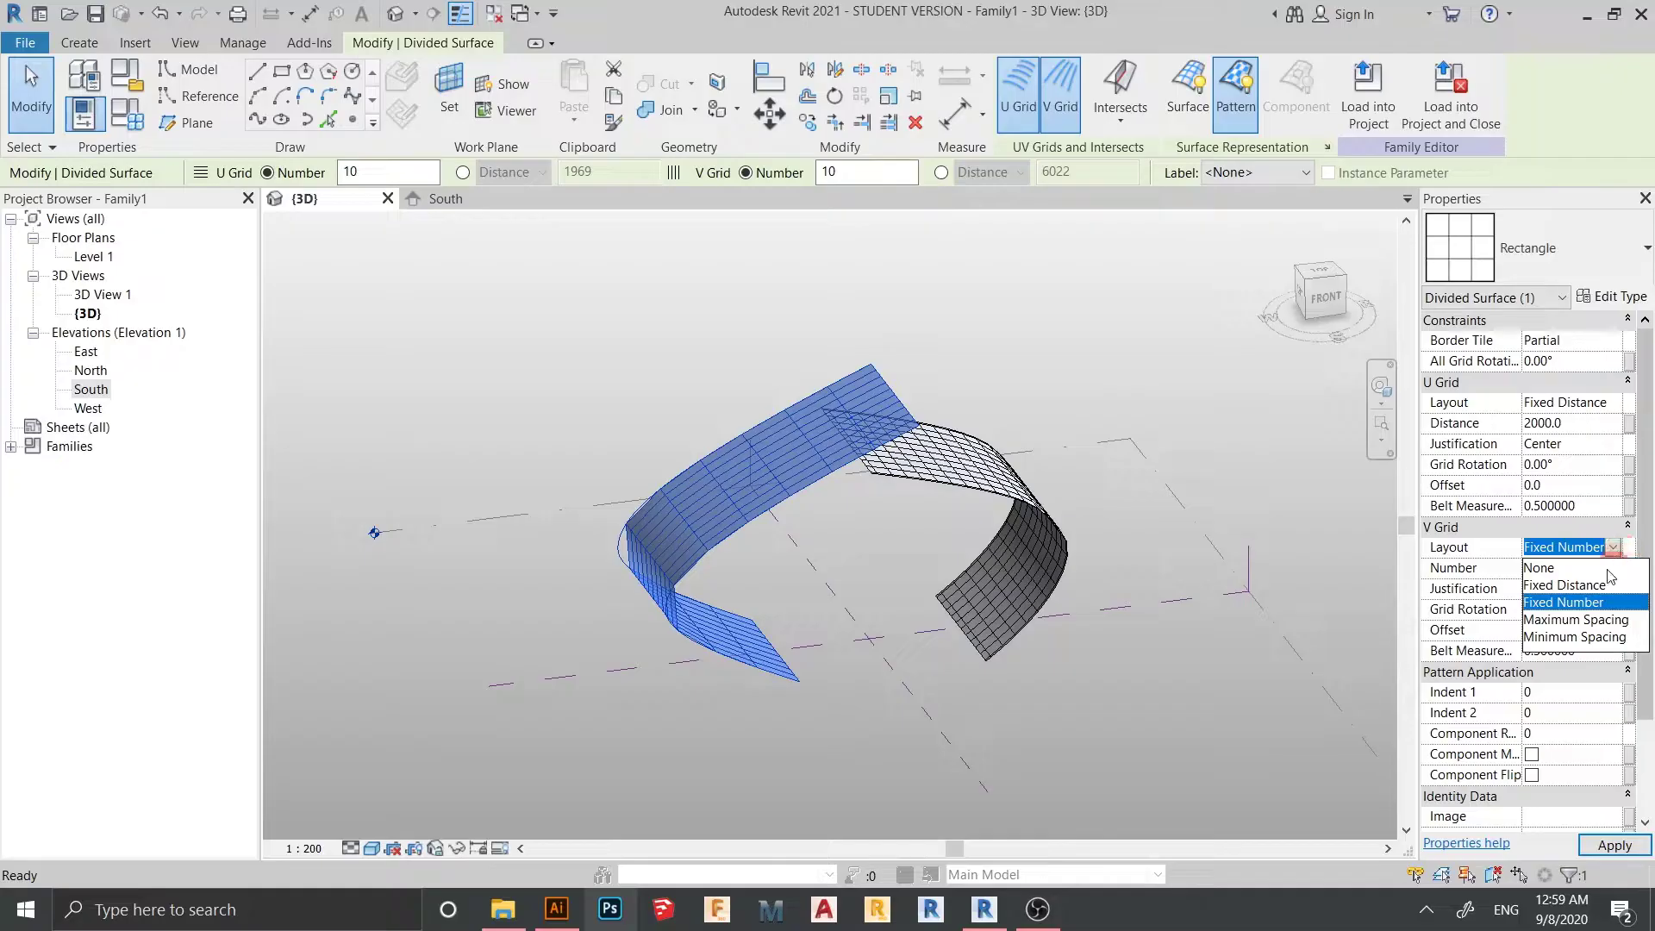
click(1595, 585)
click(1593, 571)
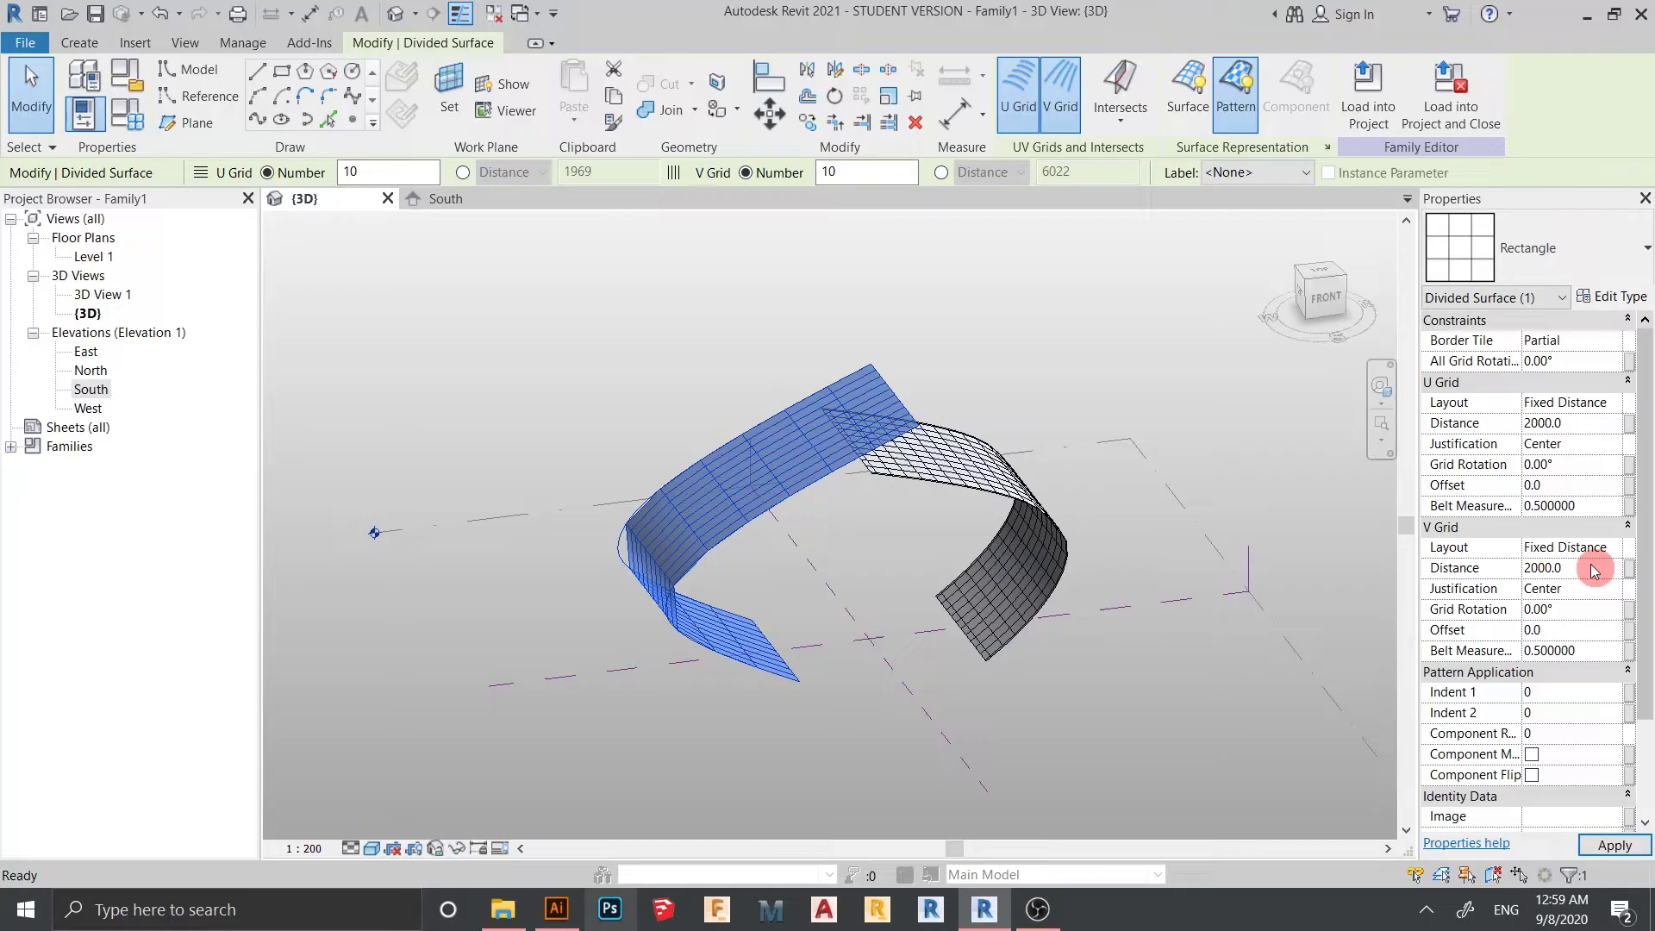
click(999, 727)
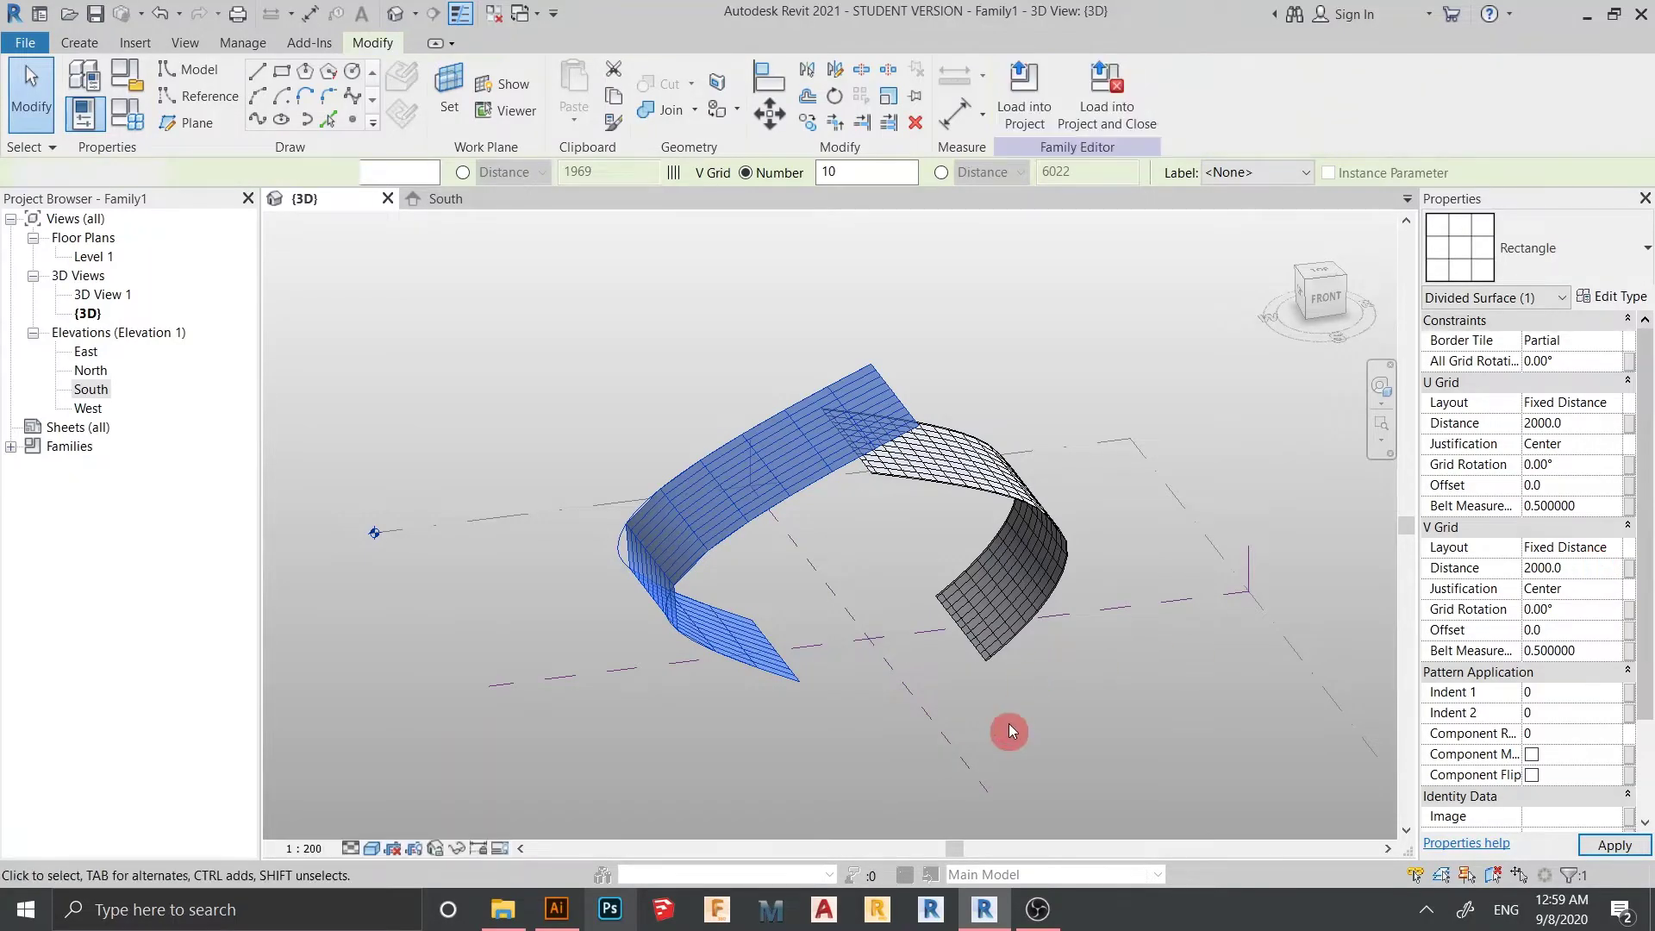
shift+middle_drag(1064, 695, 1000, 747)
- Create a new family from the Metric Generic Model Pattern Based.rft template in the English templates folder
click(21, 48)
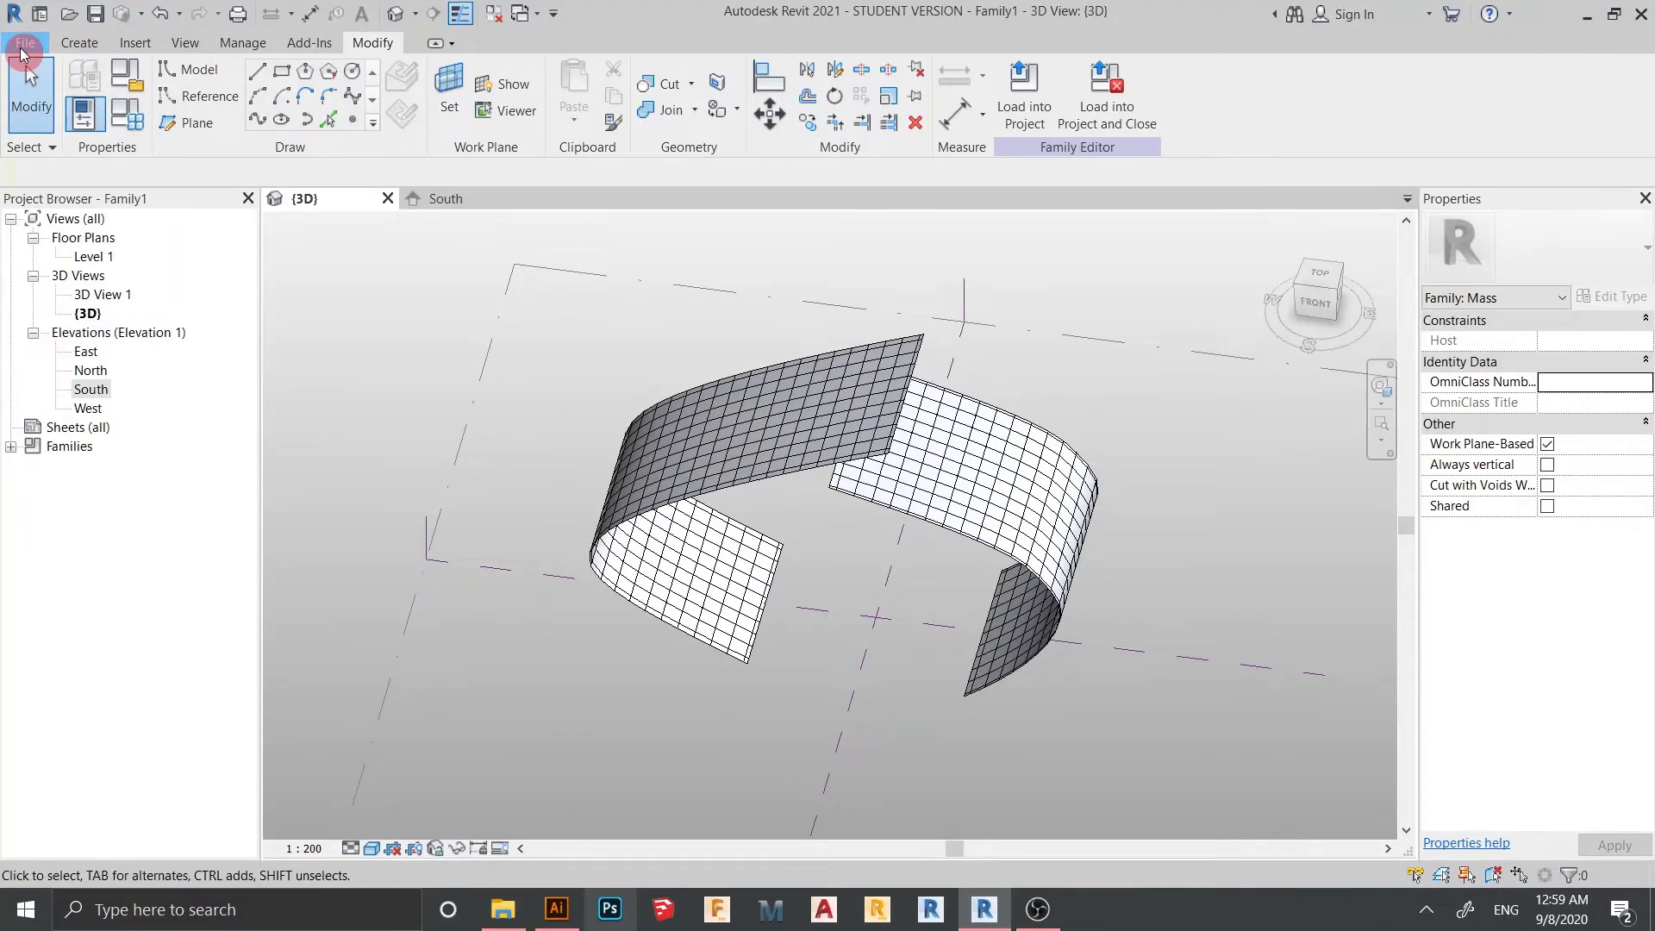
click(22, 46)
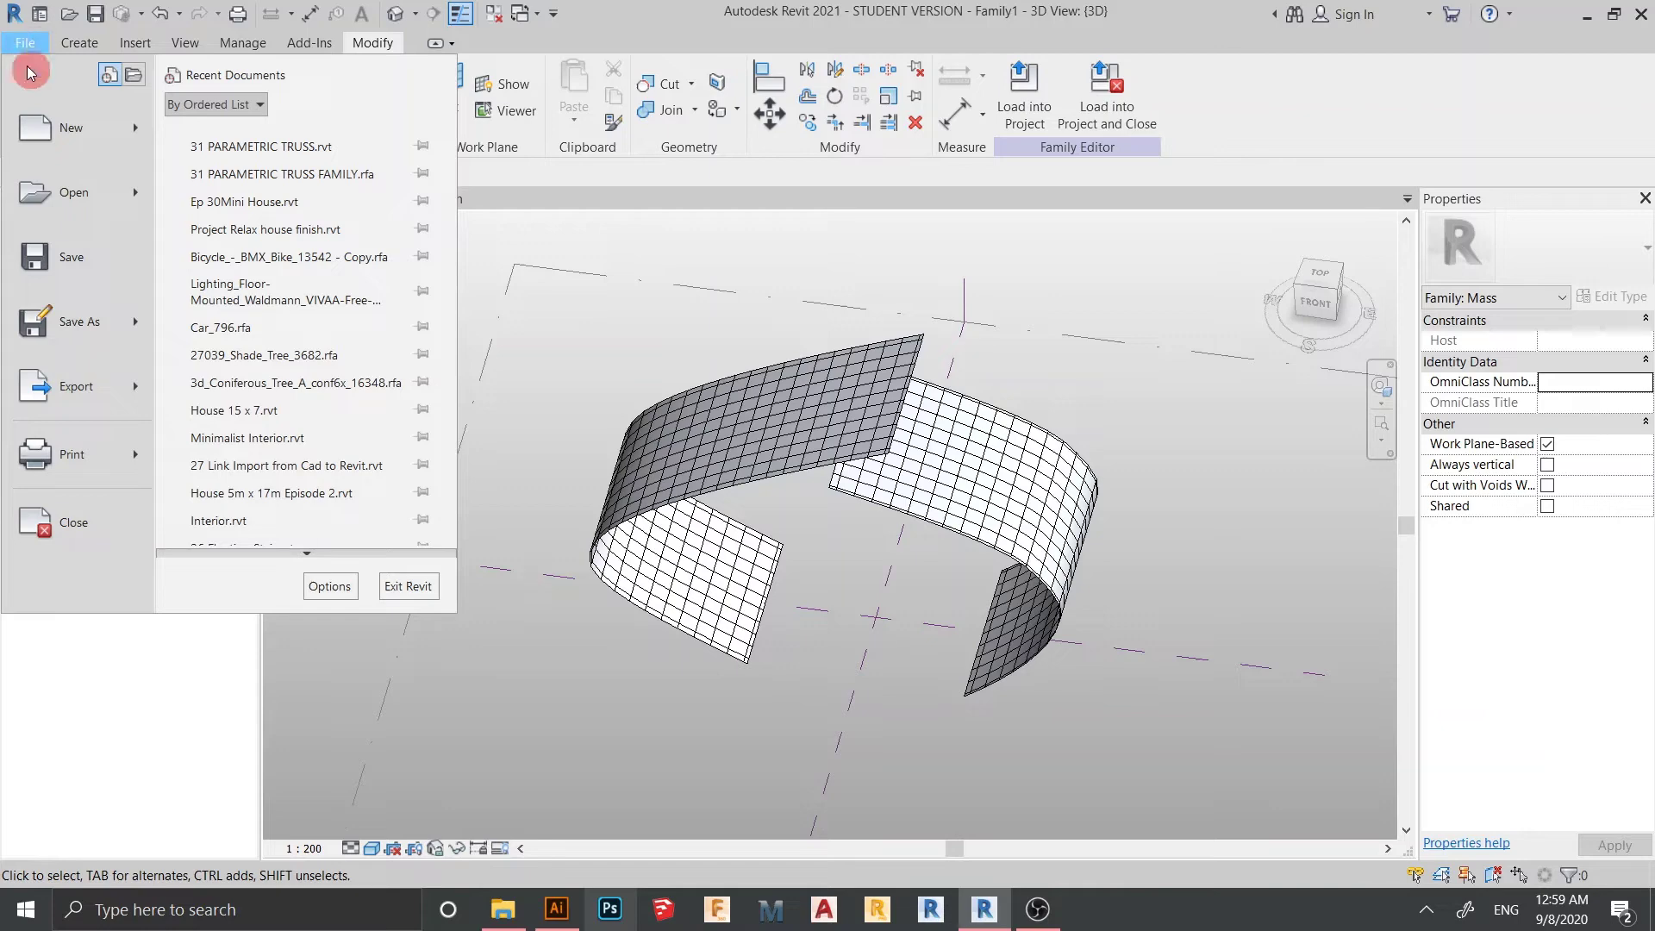
click(67, 152)
click(334, 199)
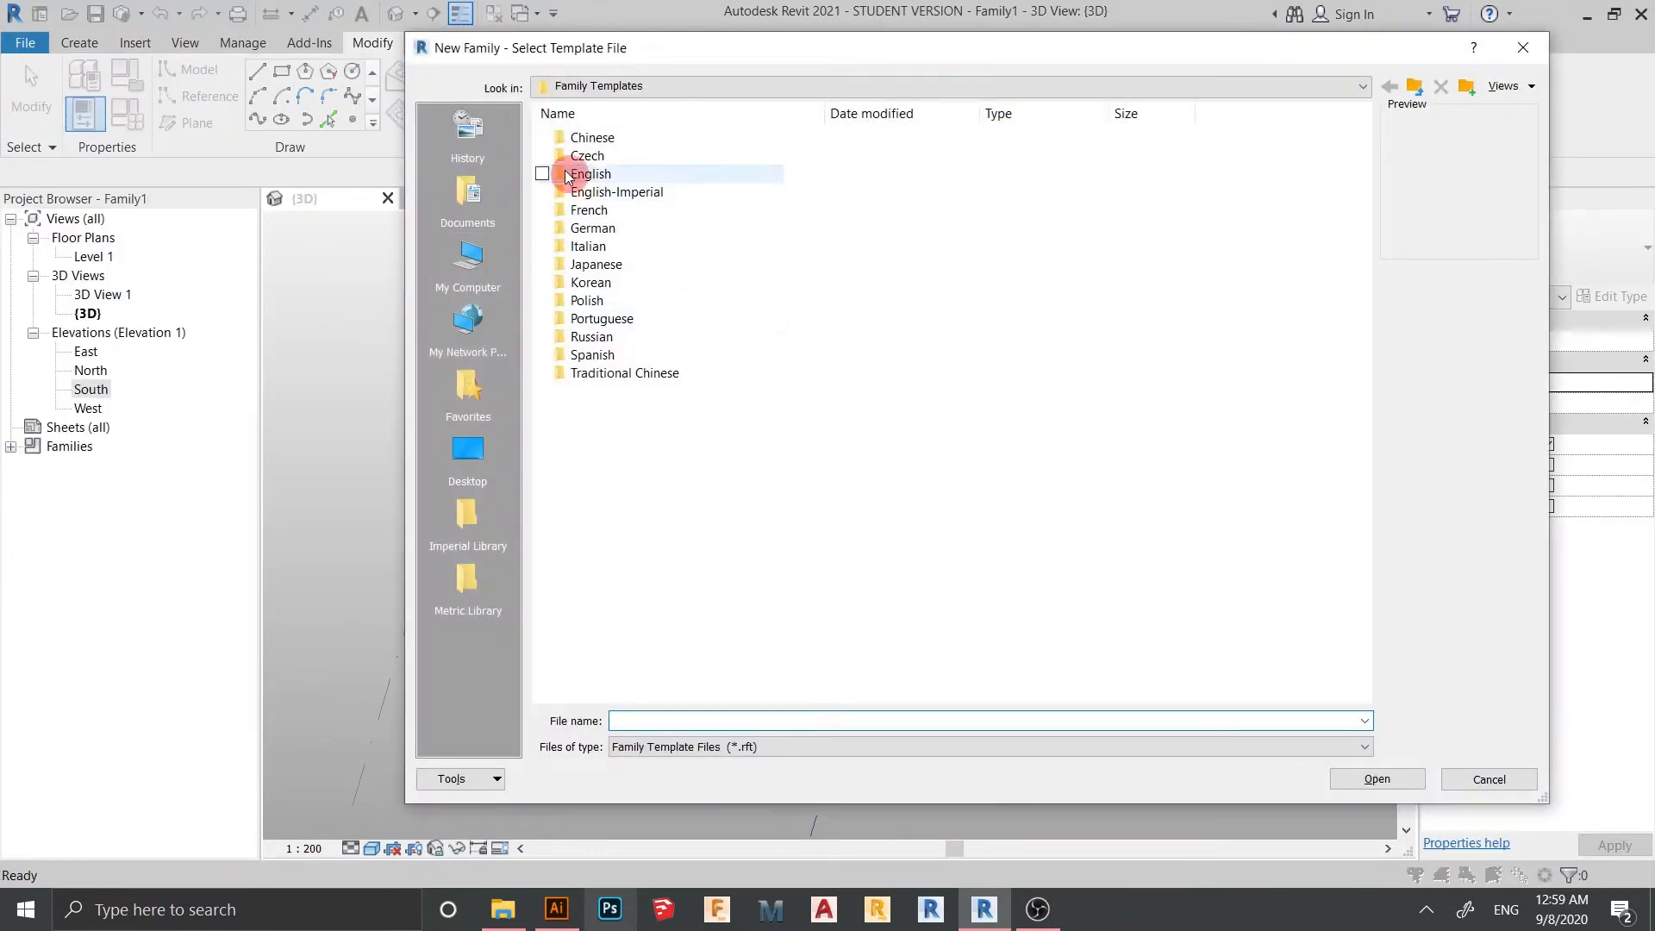
double_click(566, 175)
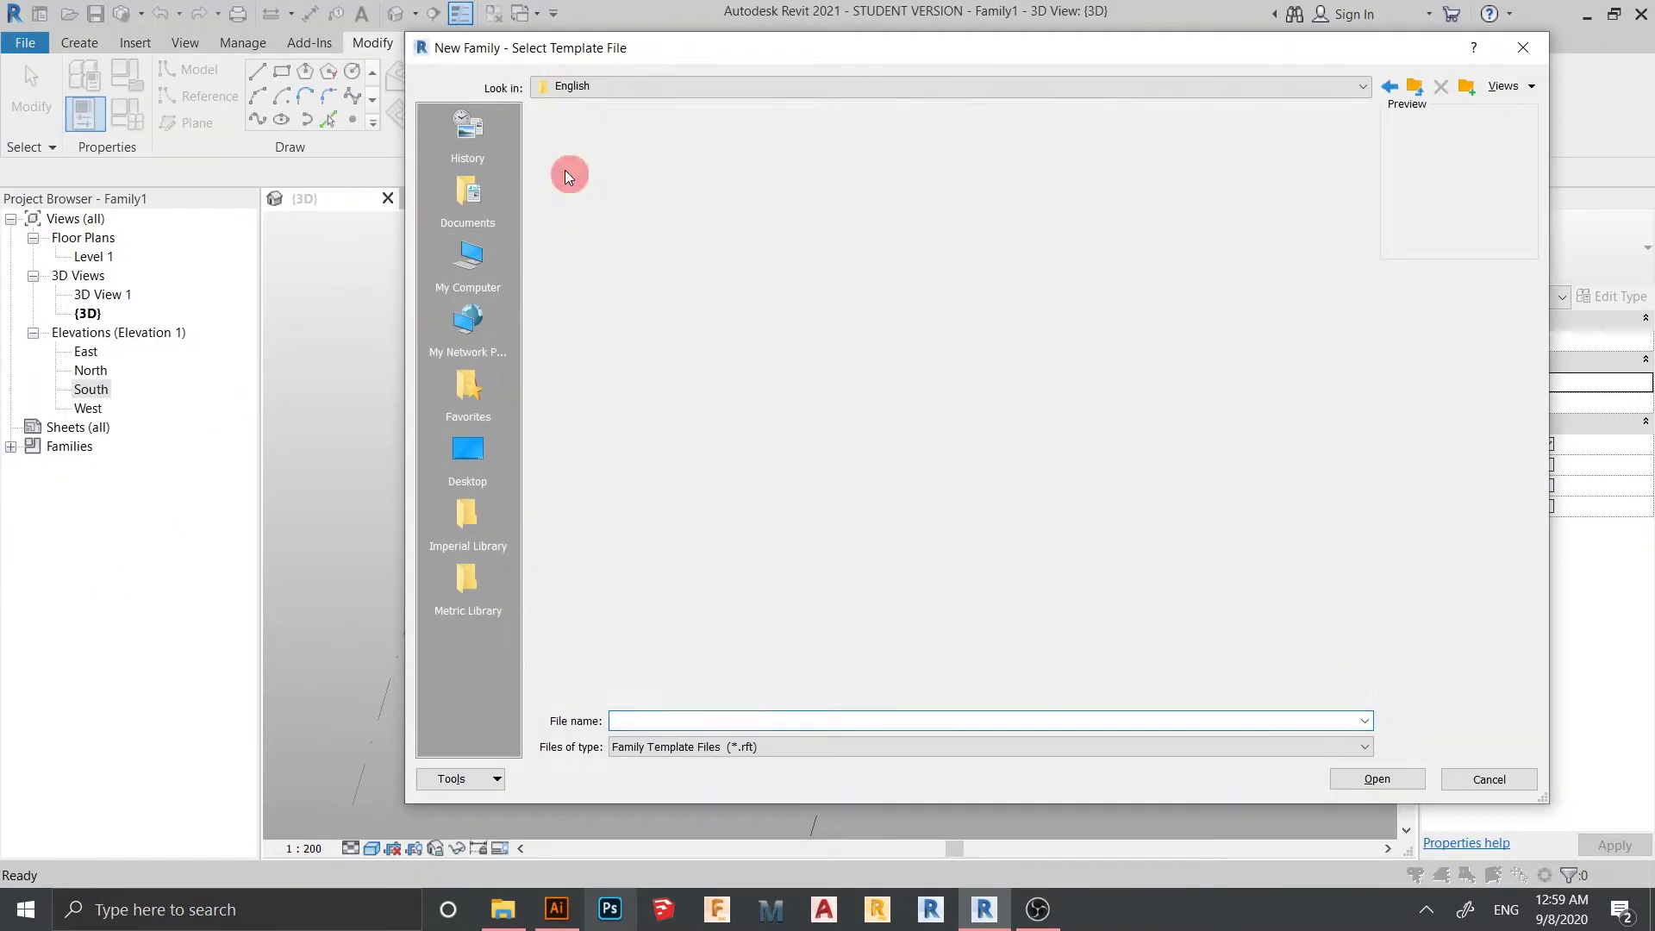
click(1300, 449)
scroll(1300, 450, up, 2)
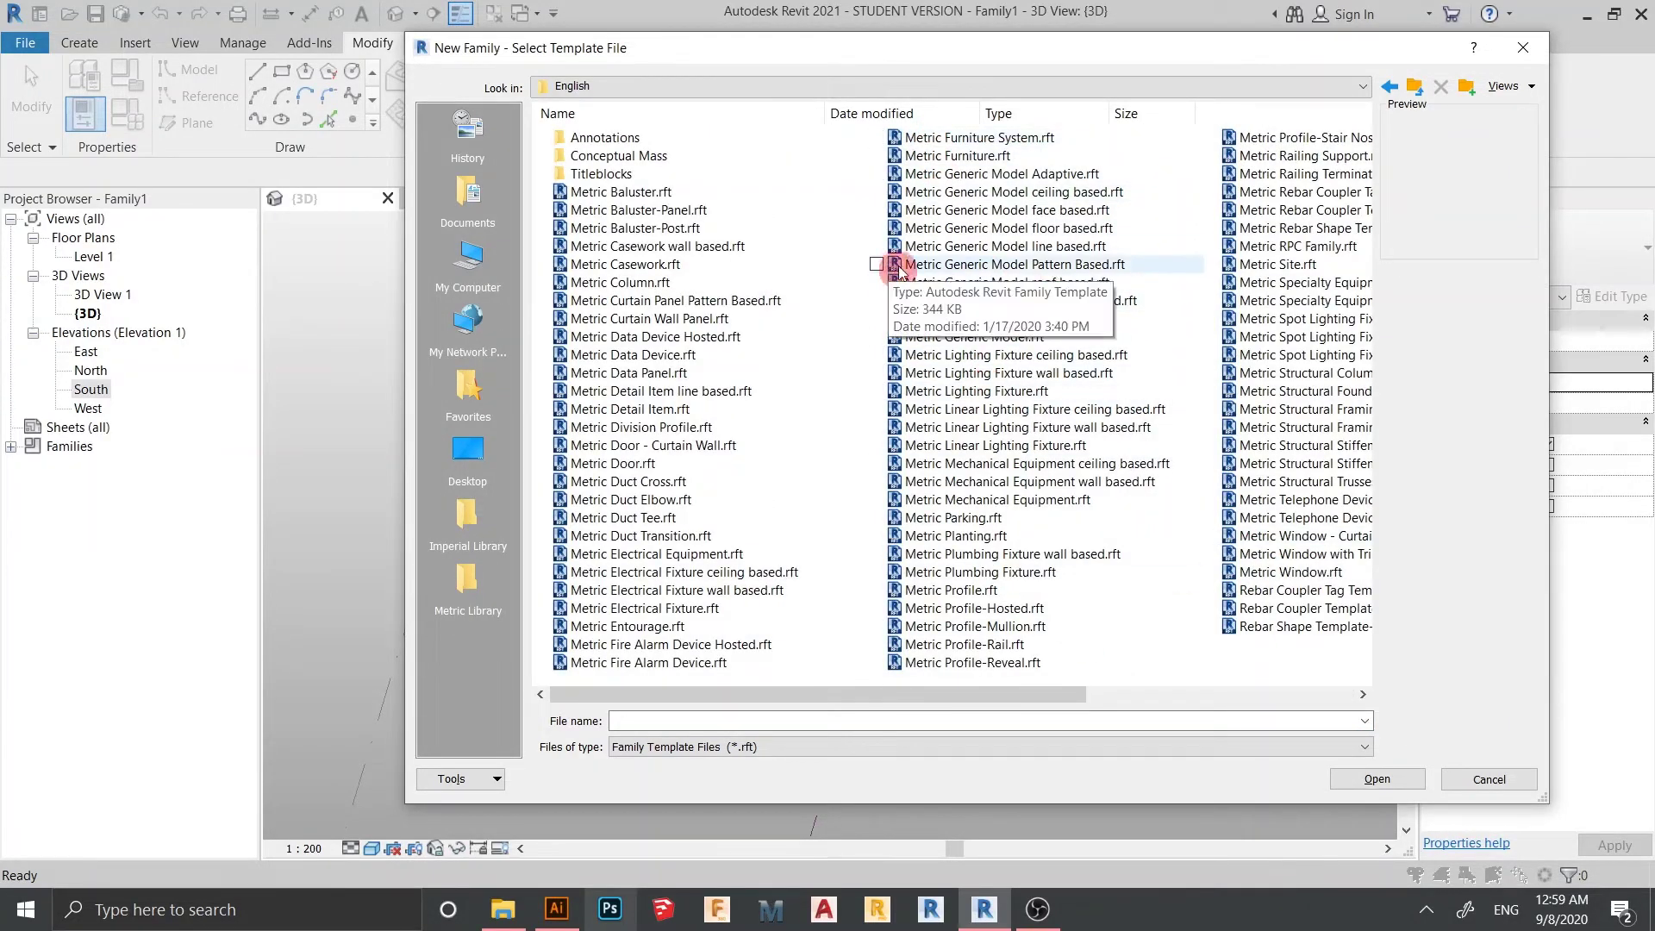
double_click(1050, 265)
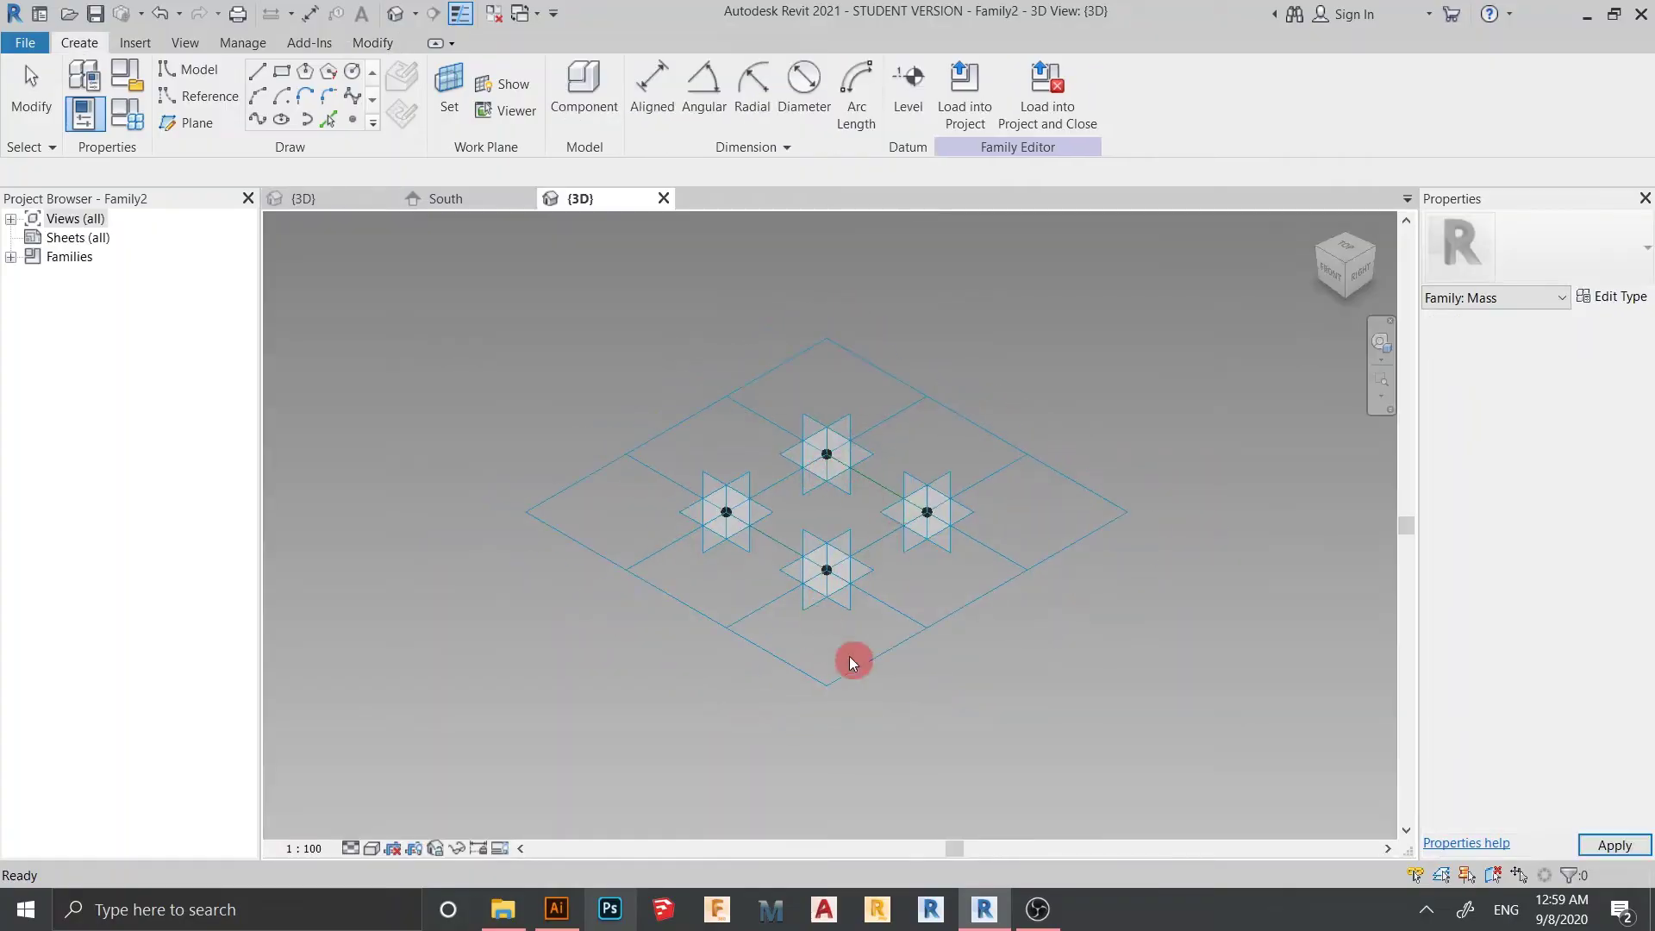
- Set the tile pattern grid's horizontal and vertical spacing to 2000 in the new family
shift+middle_drag(954, 695, 629, 481)
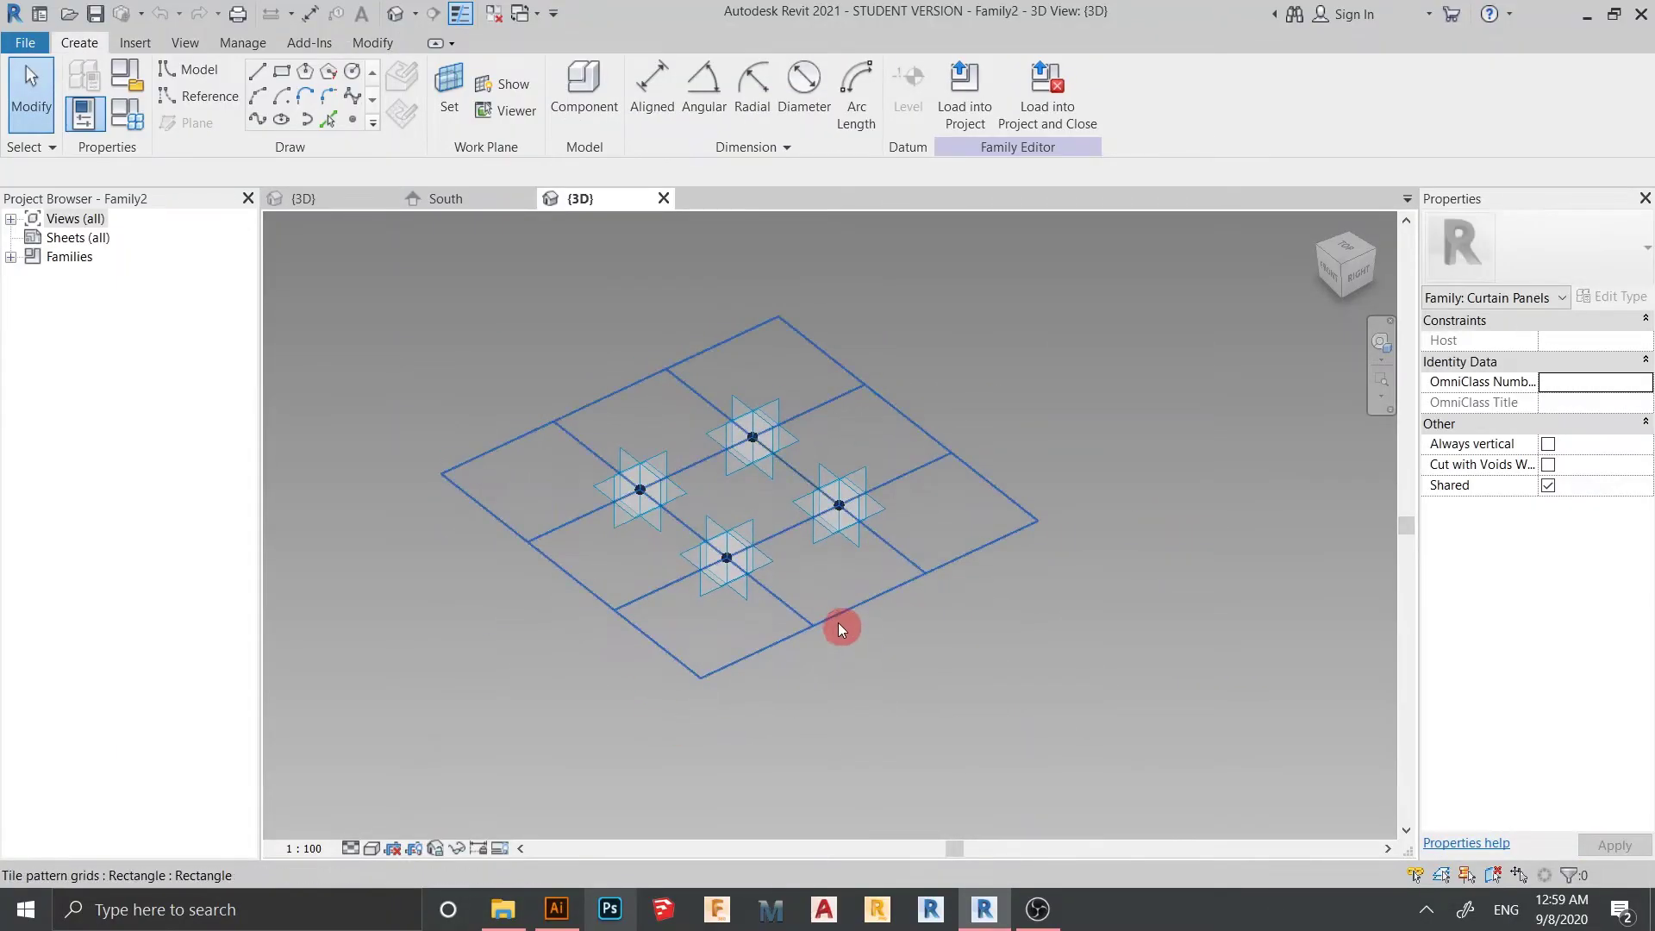
click(838, 628)
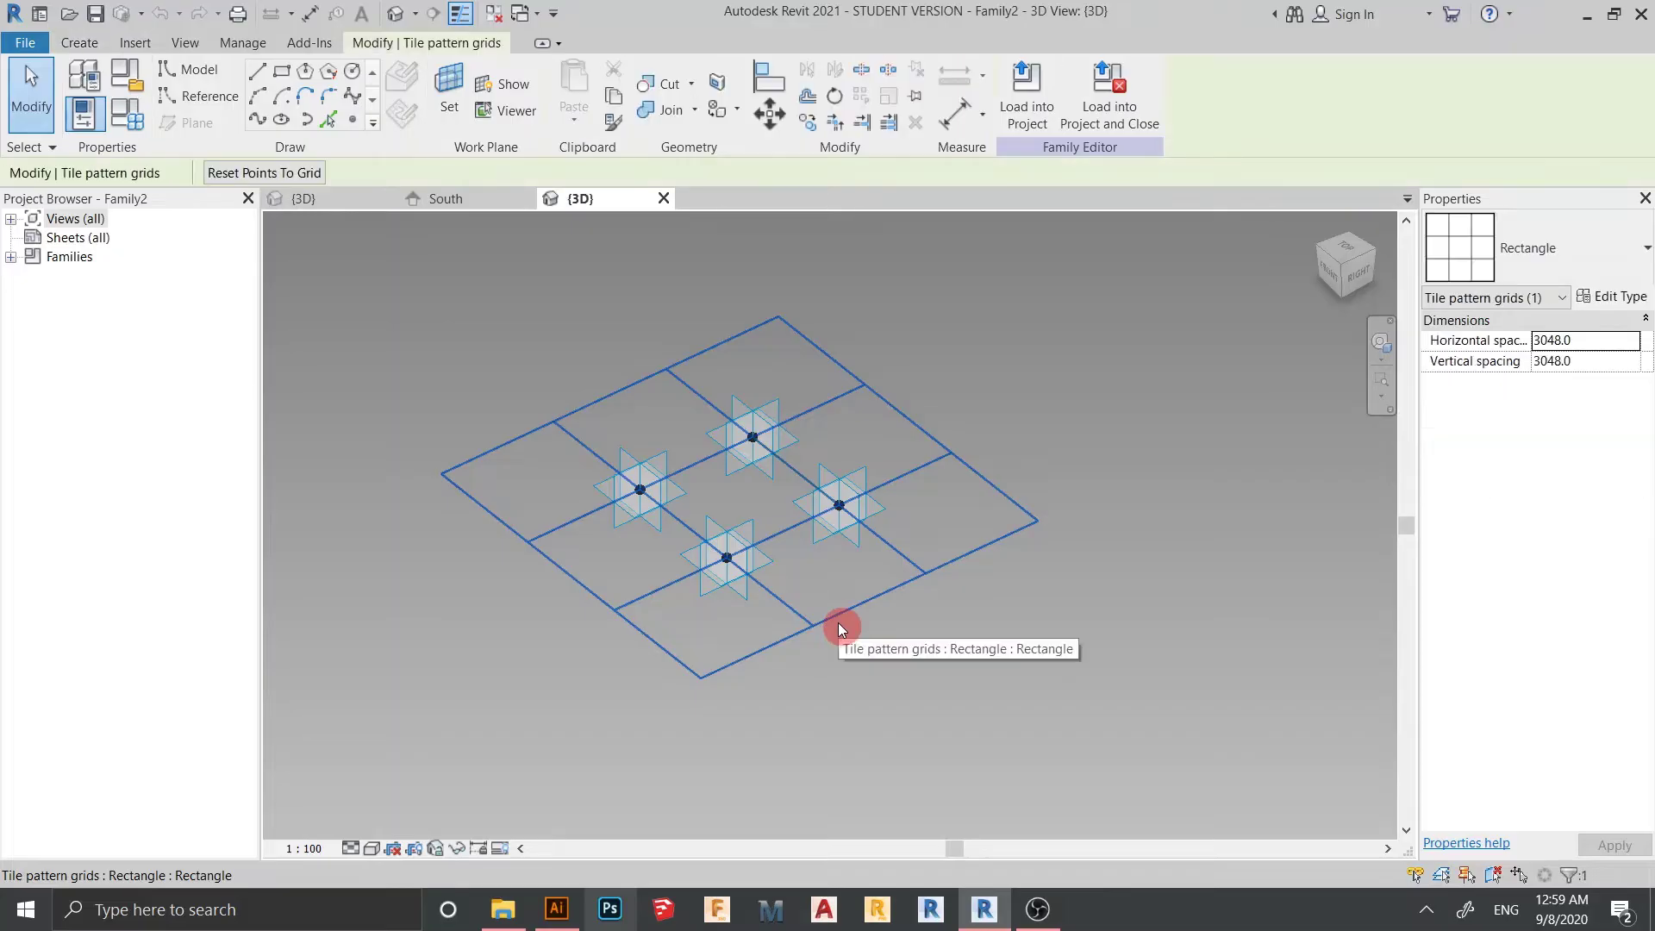
click(1605, 340)
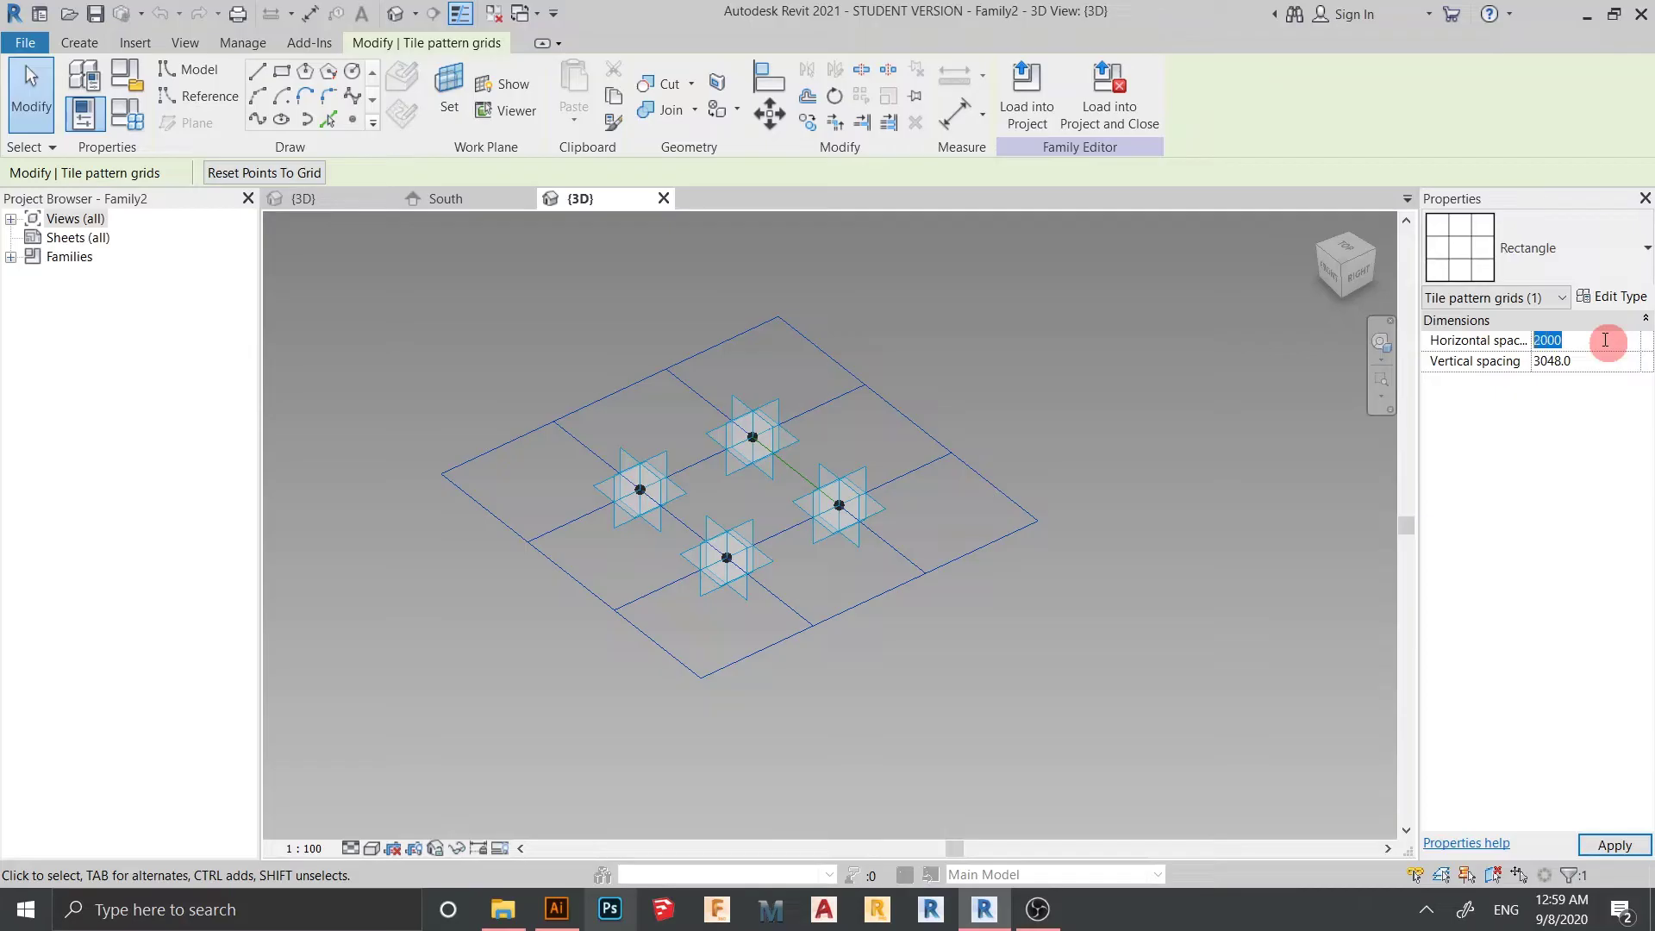
click(1596, 360)
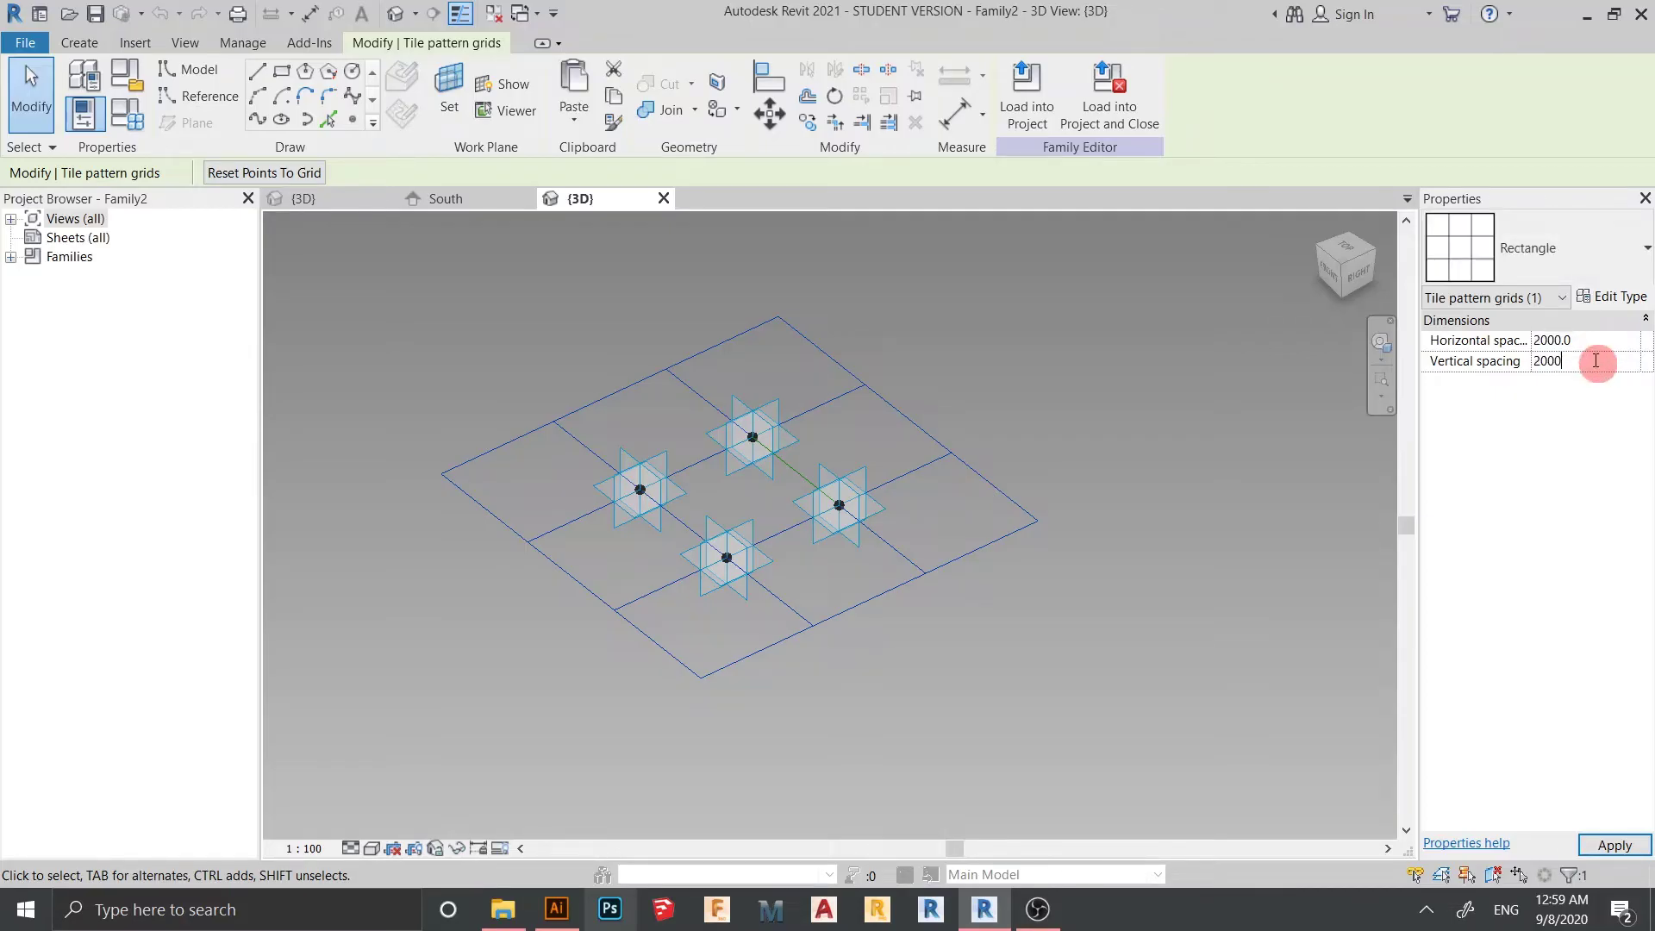
text(2000.0)
click(1638, 845)
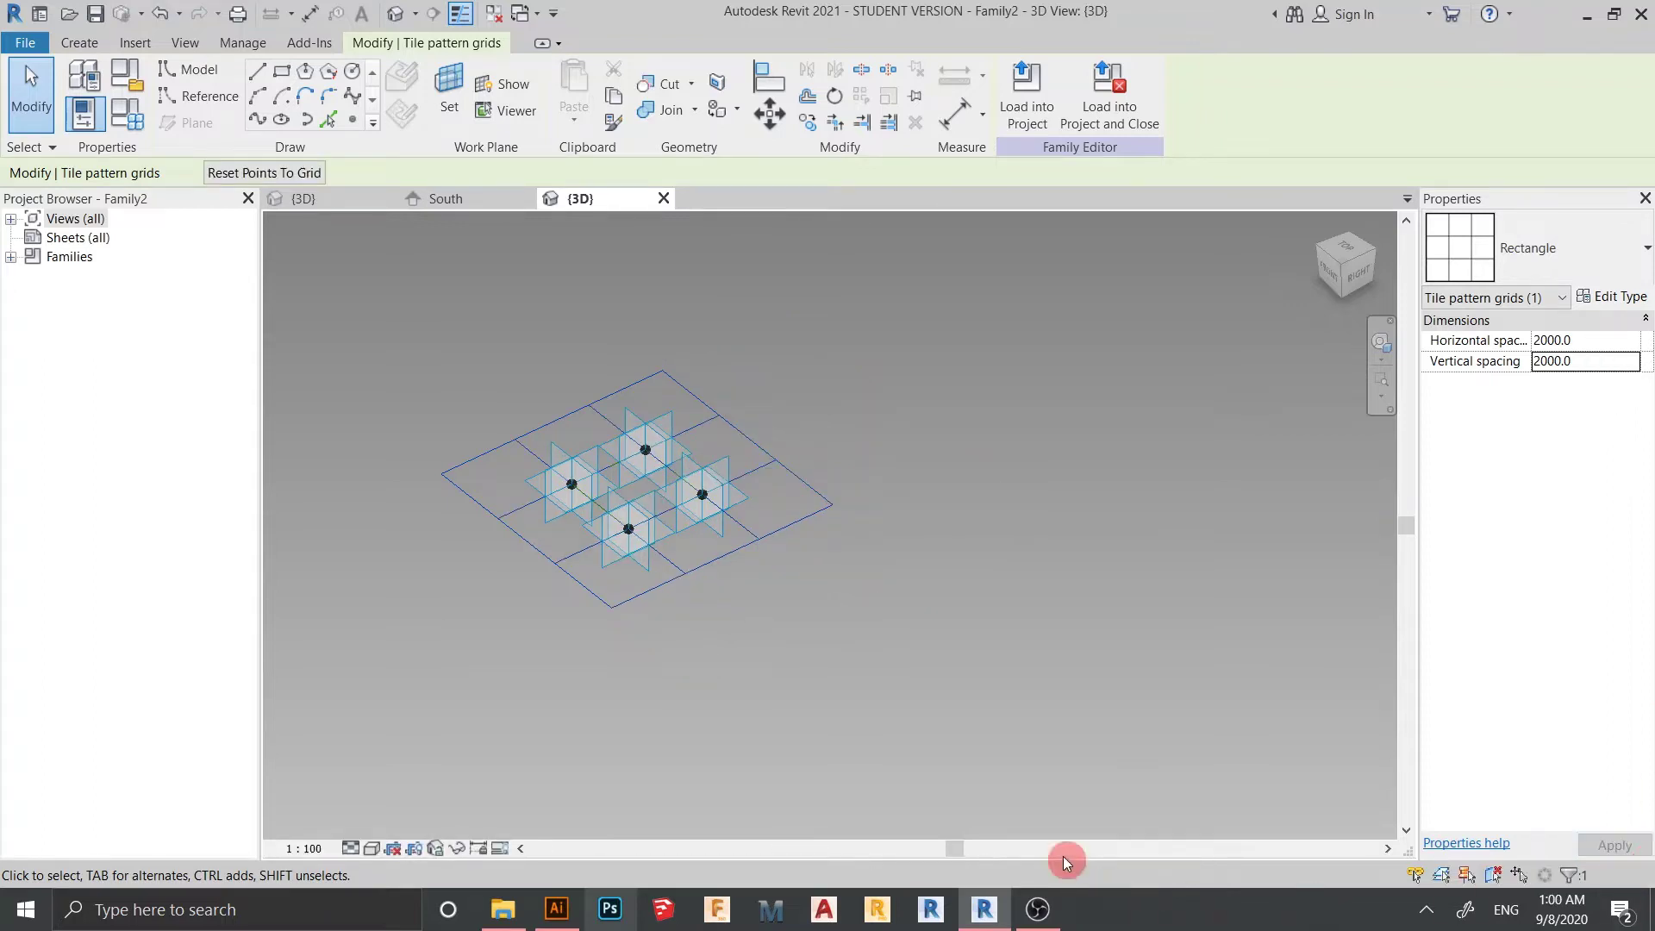
- Place reference points on the horizontal work planes of the left and front adaptive points in the centre grid cell
scroll(732, 749, up, 5)
middle_drag(706, 646, 798, 673)
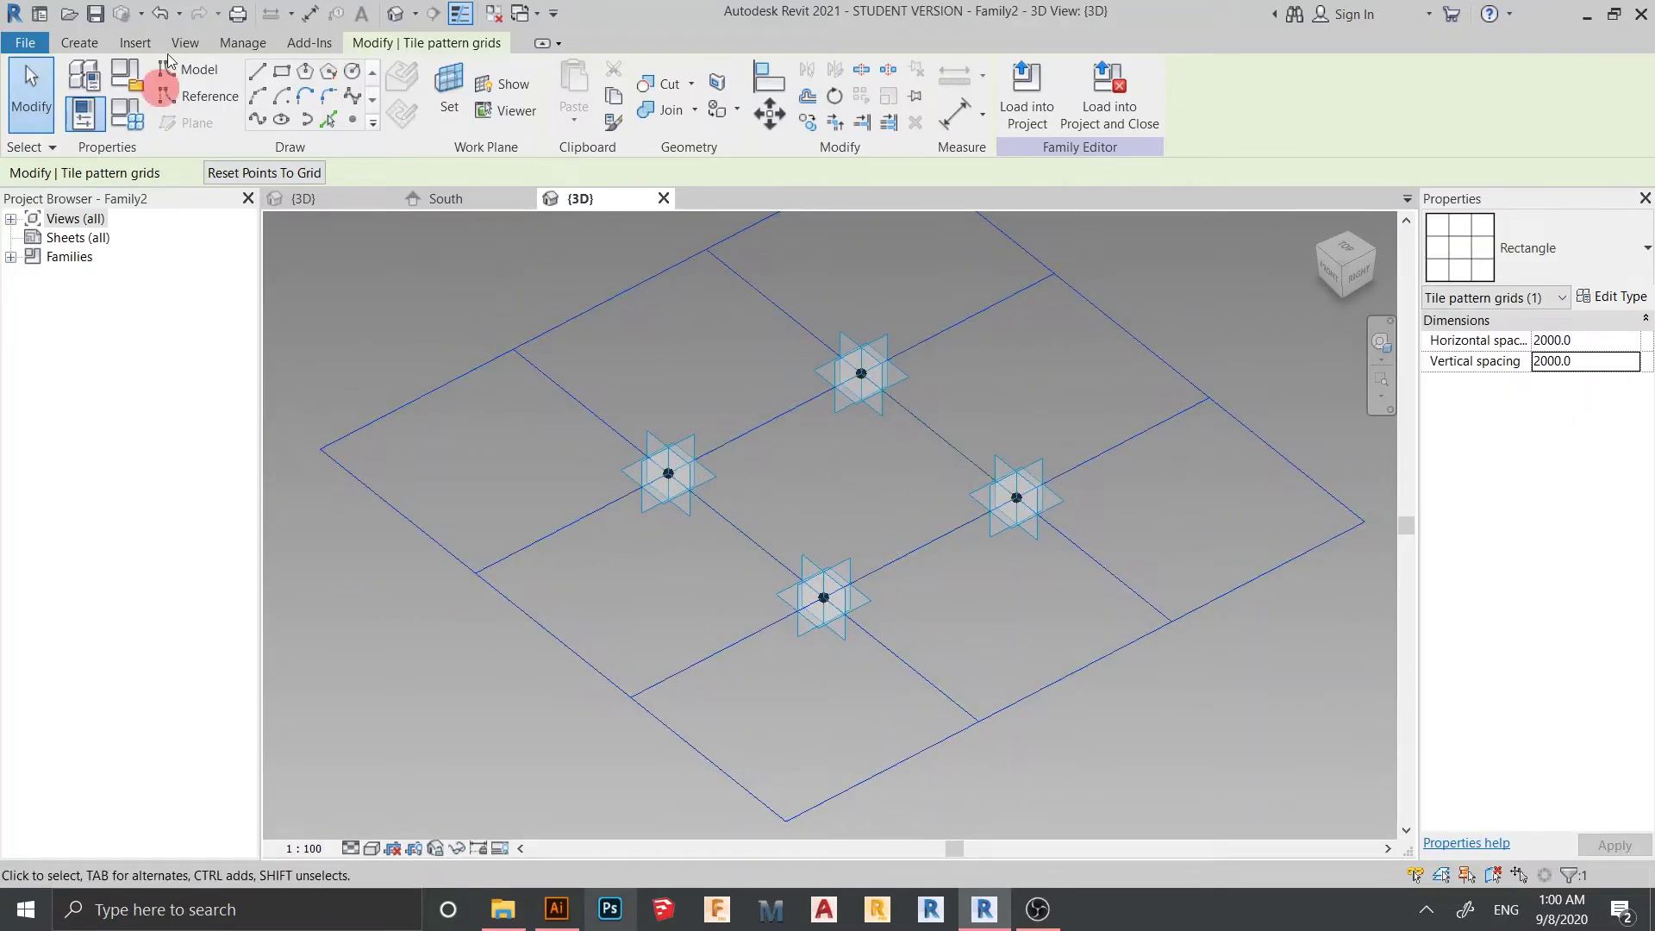
click(179, 100)
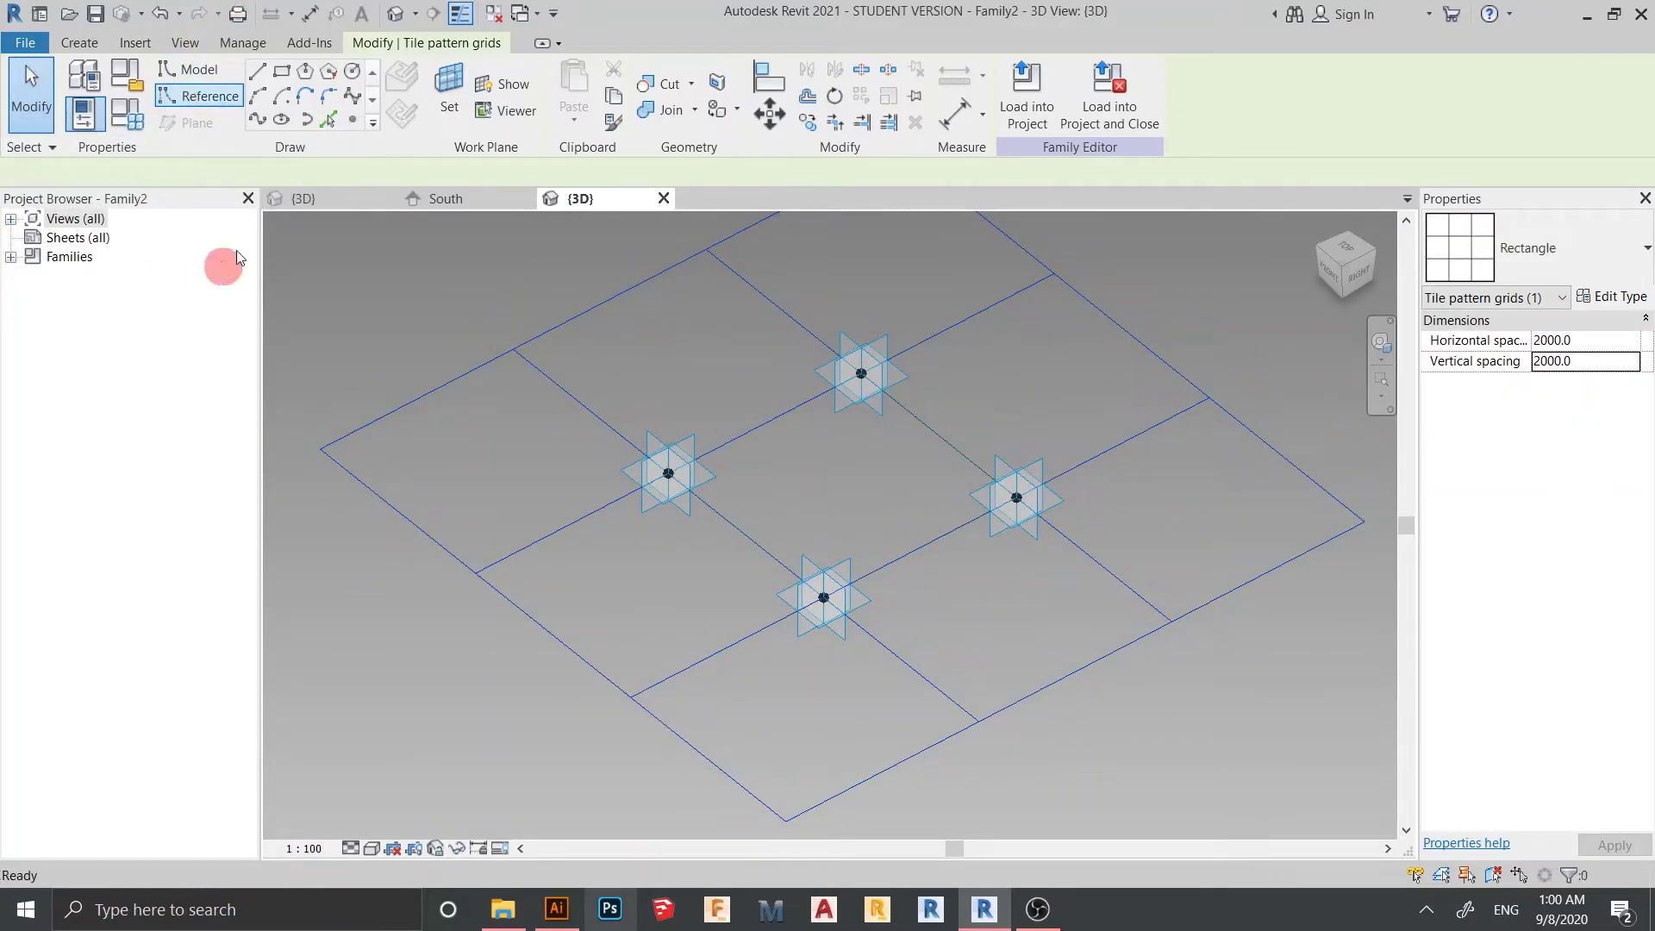
click(353, 119)
click(449, 107)
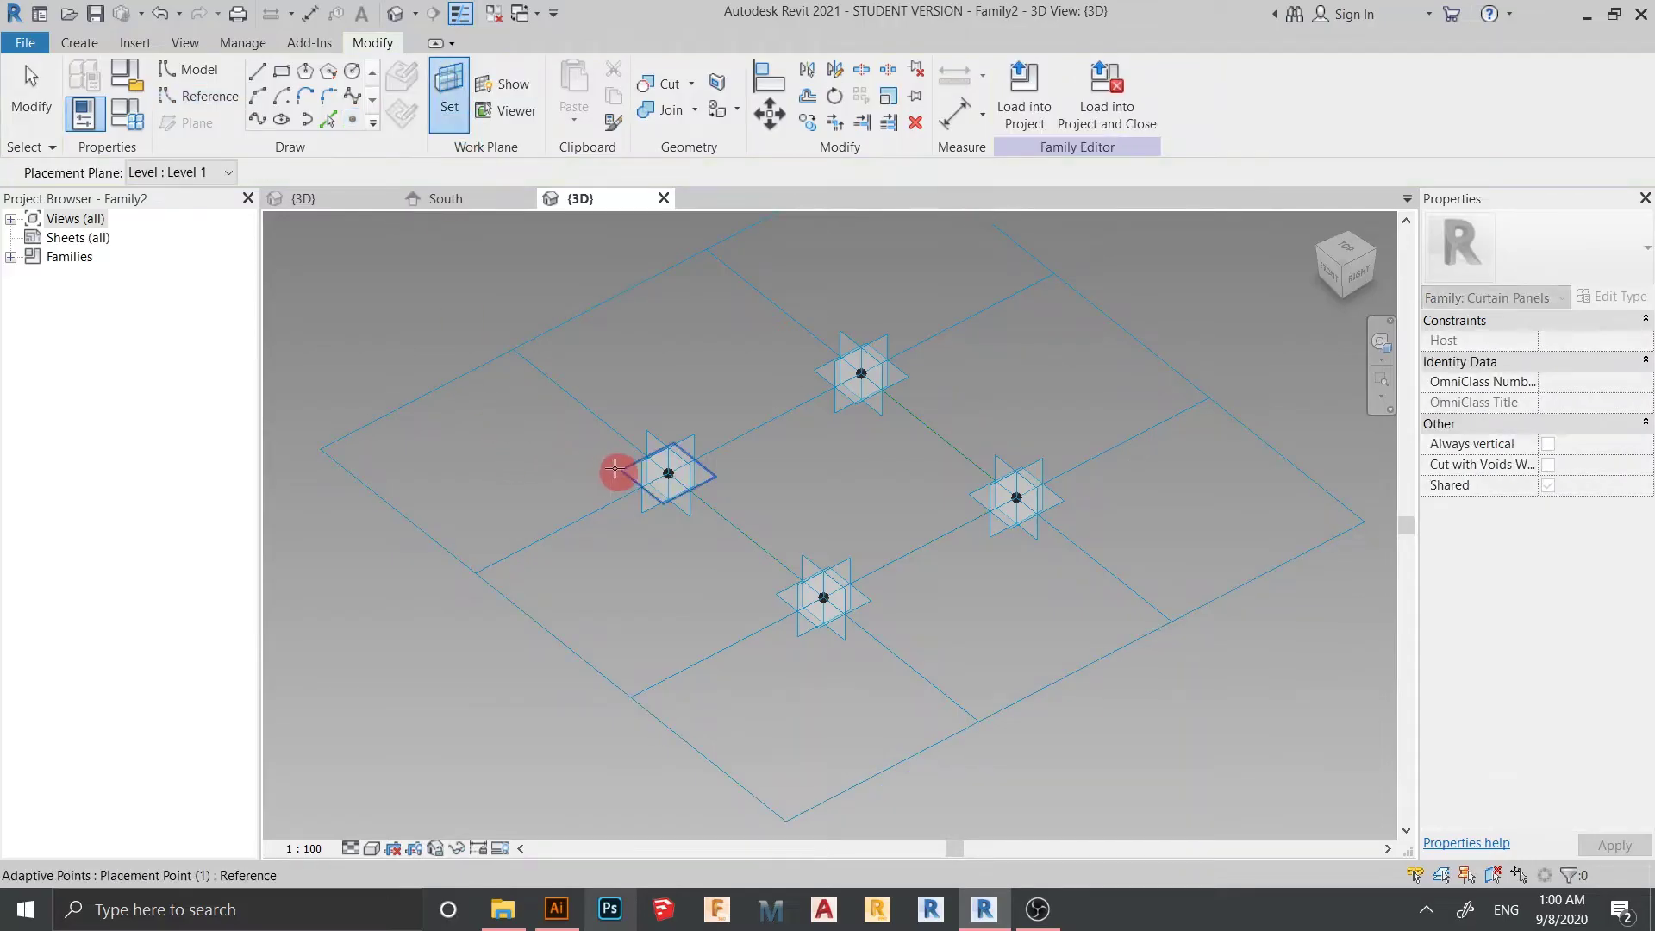
click(615, 468)
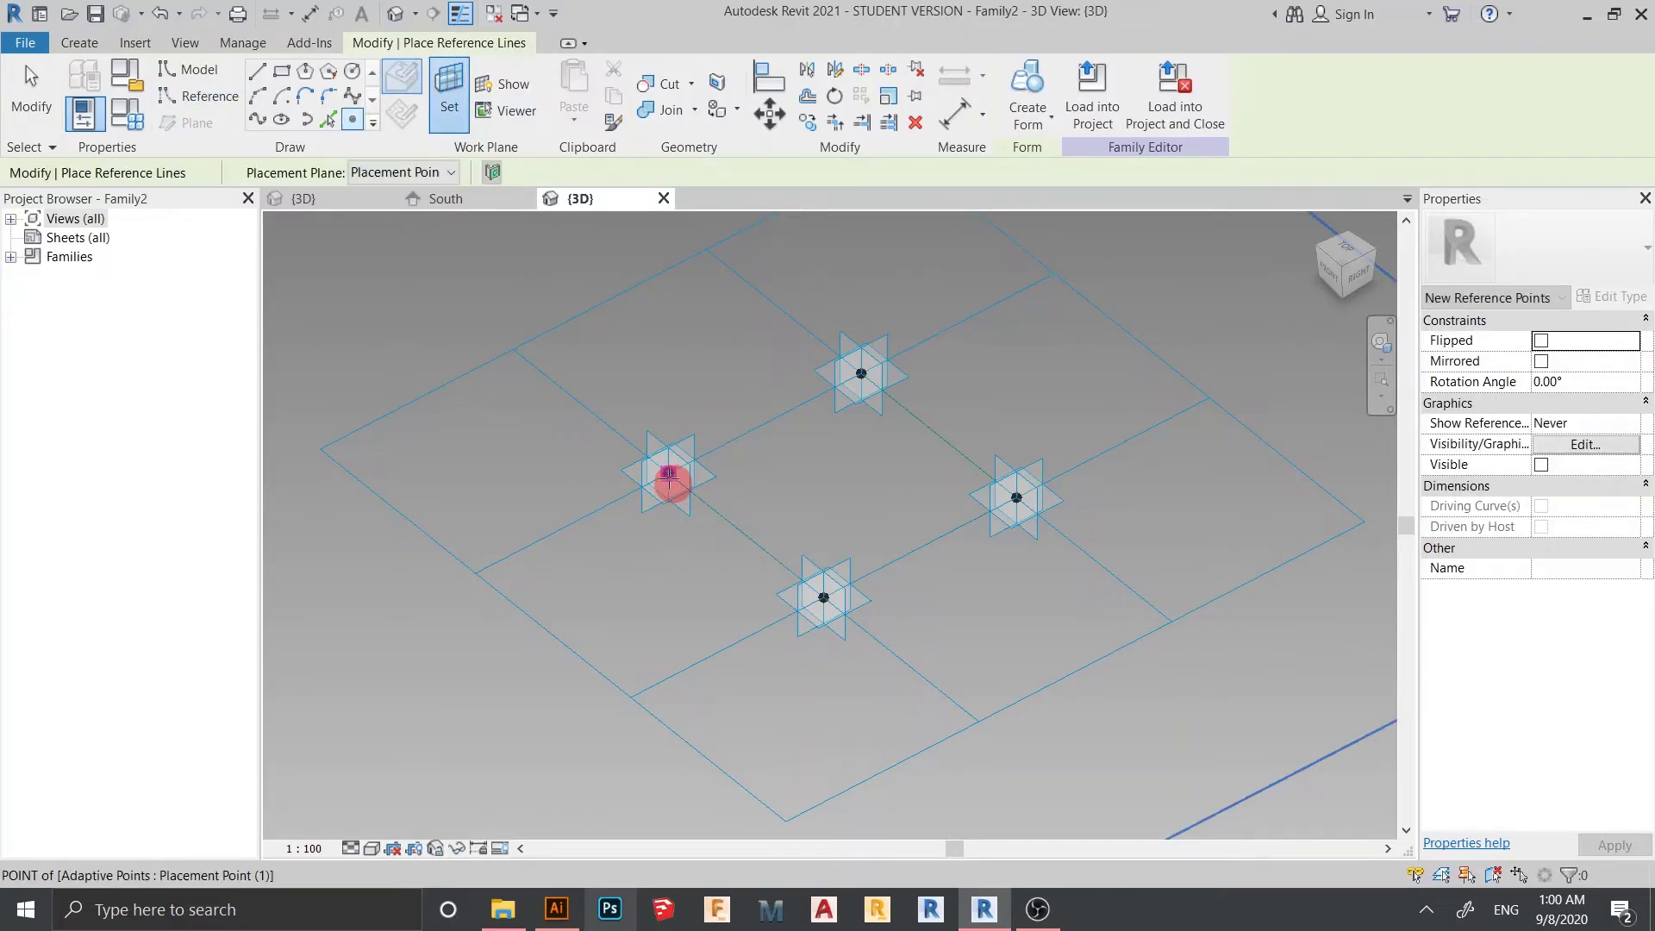
click(449, 107)
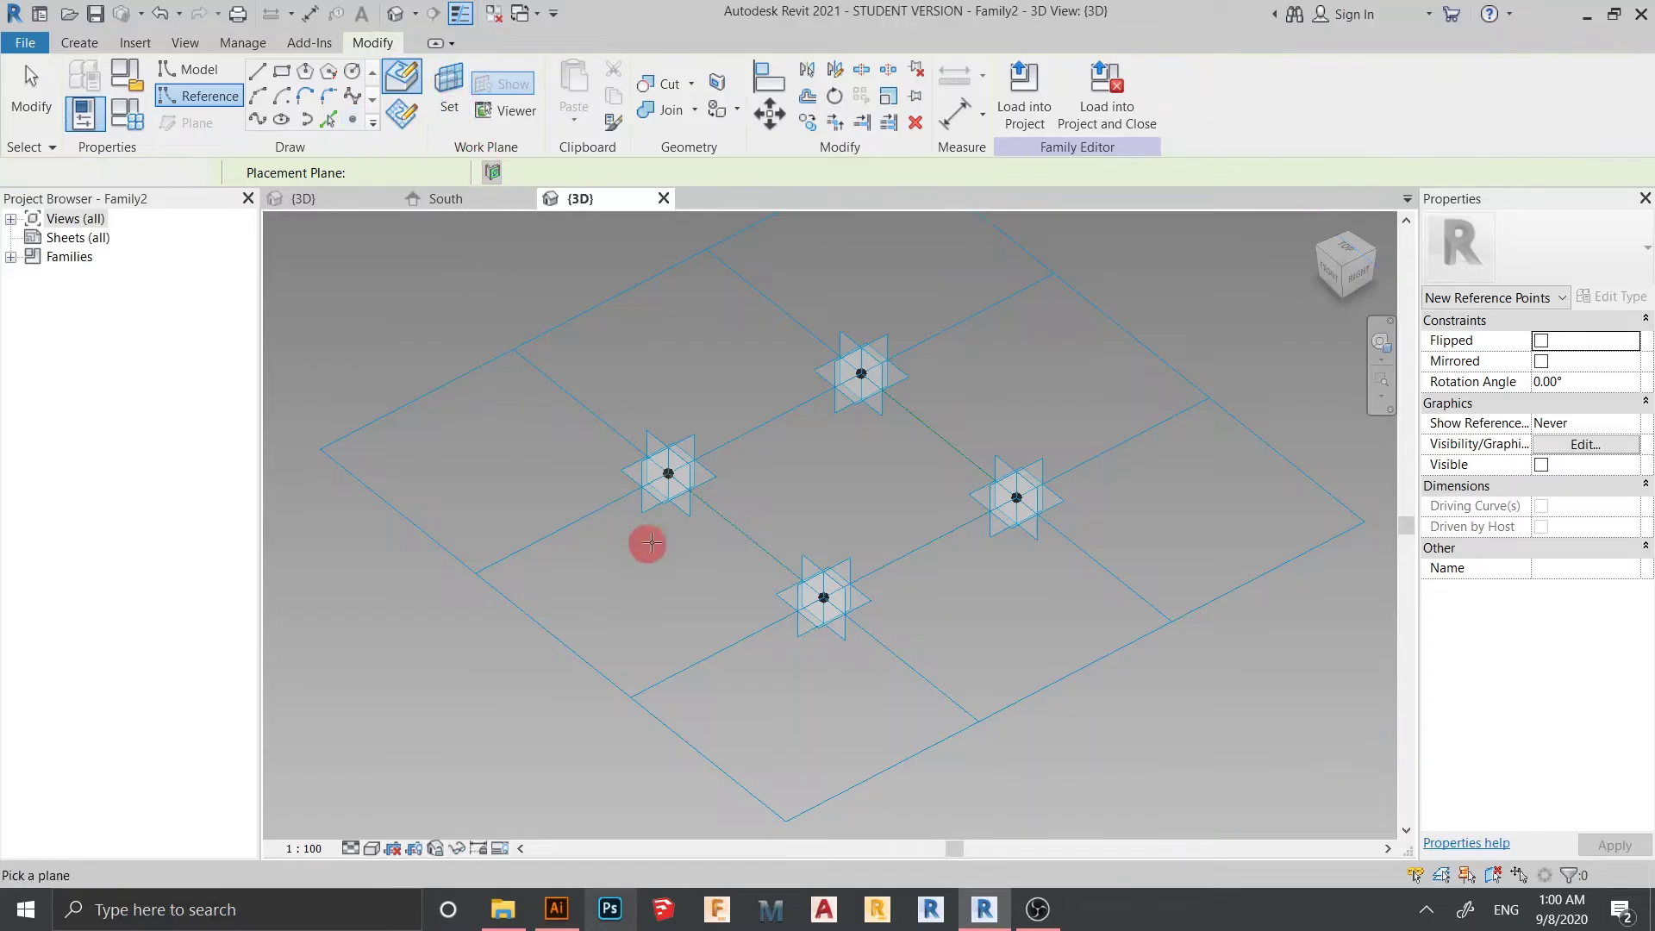
click(823, 599)
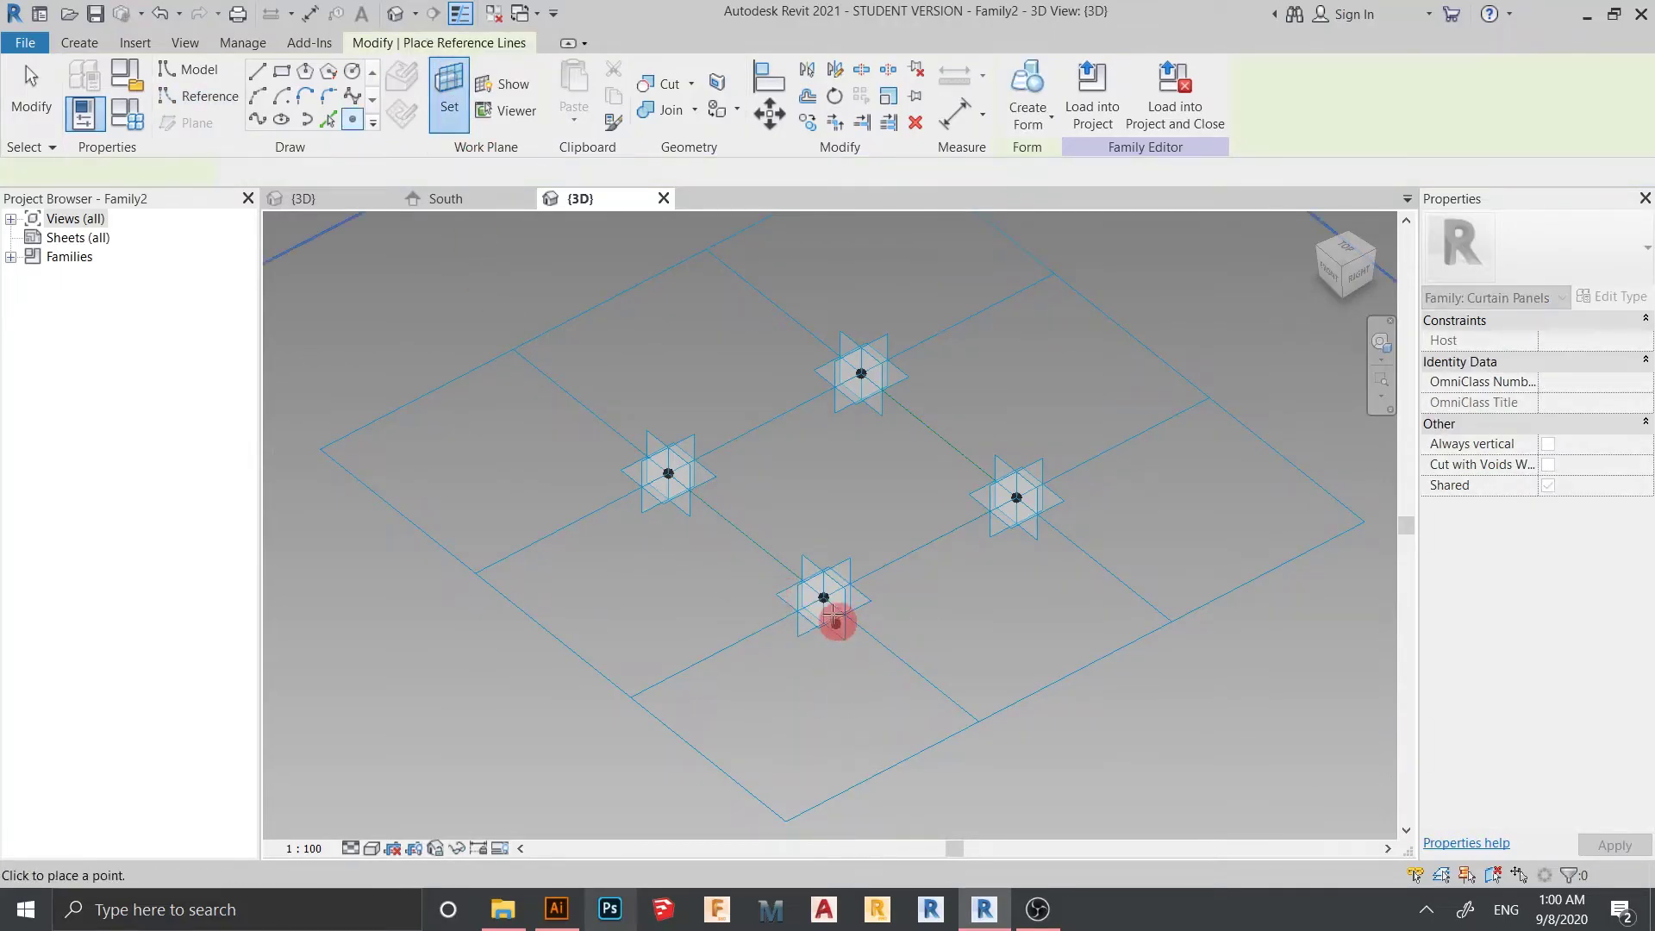
- Place reference points on the horizontal work planes of the back and right adaptive points, completing the set of four
click(450, 77)
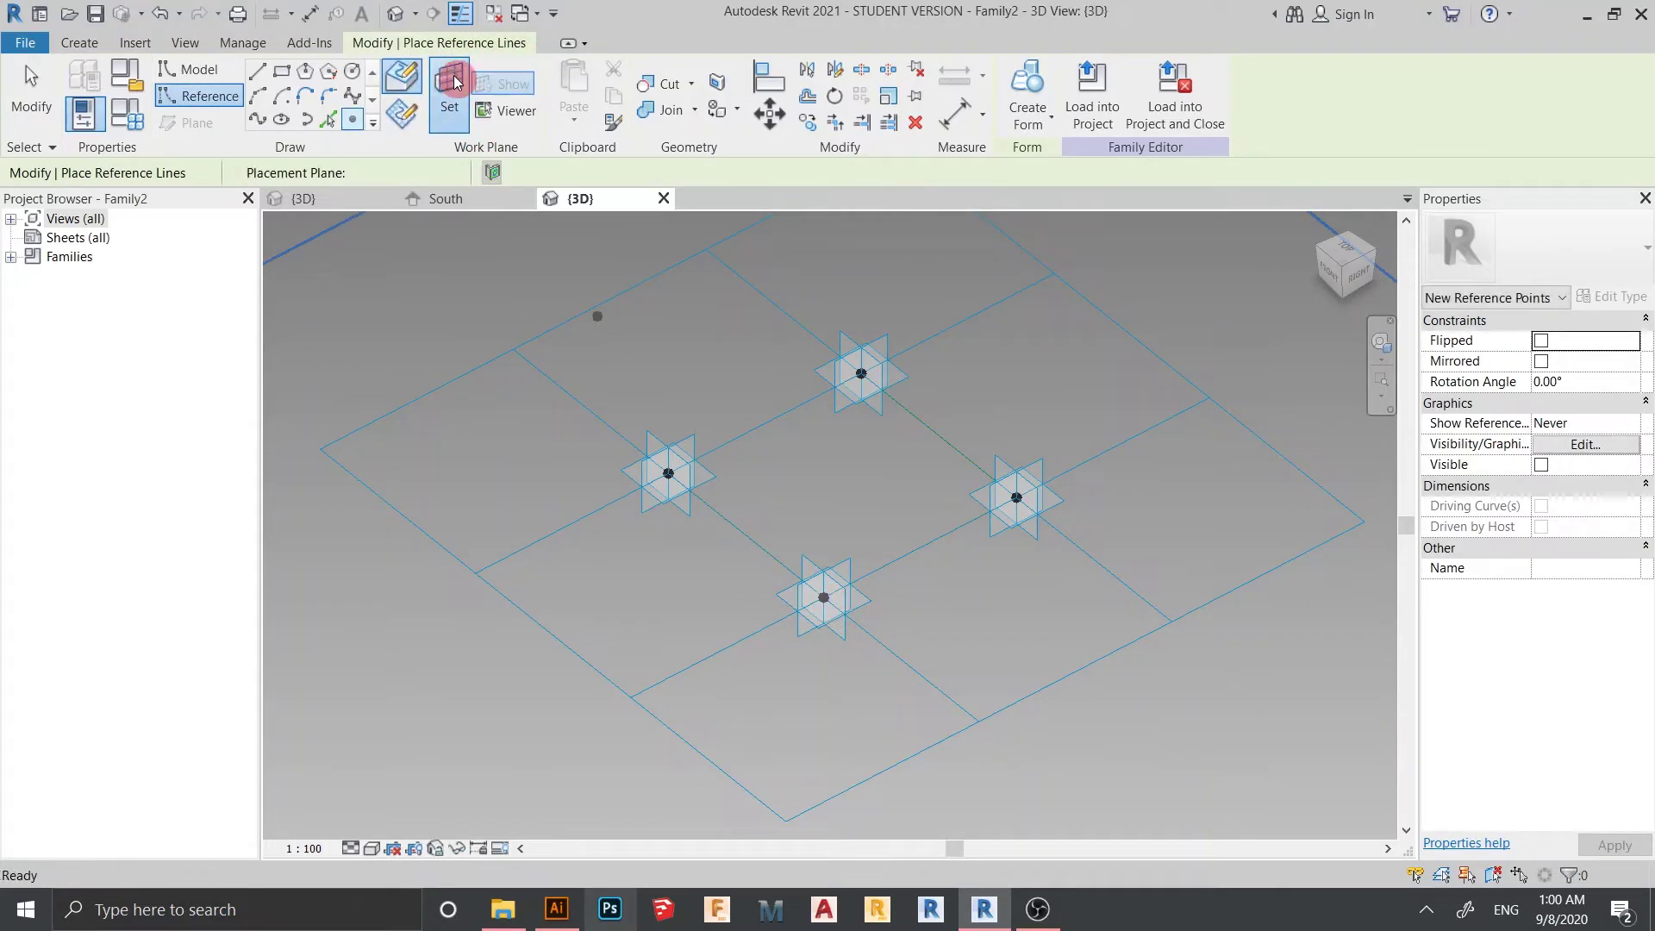
click(807, 371)
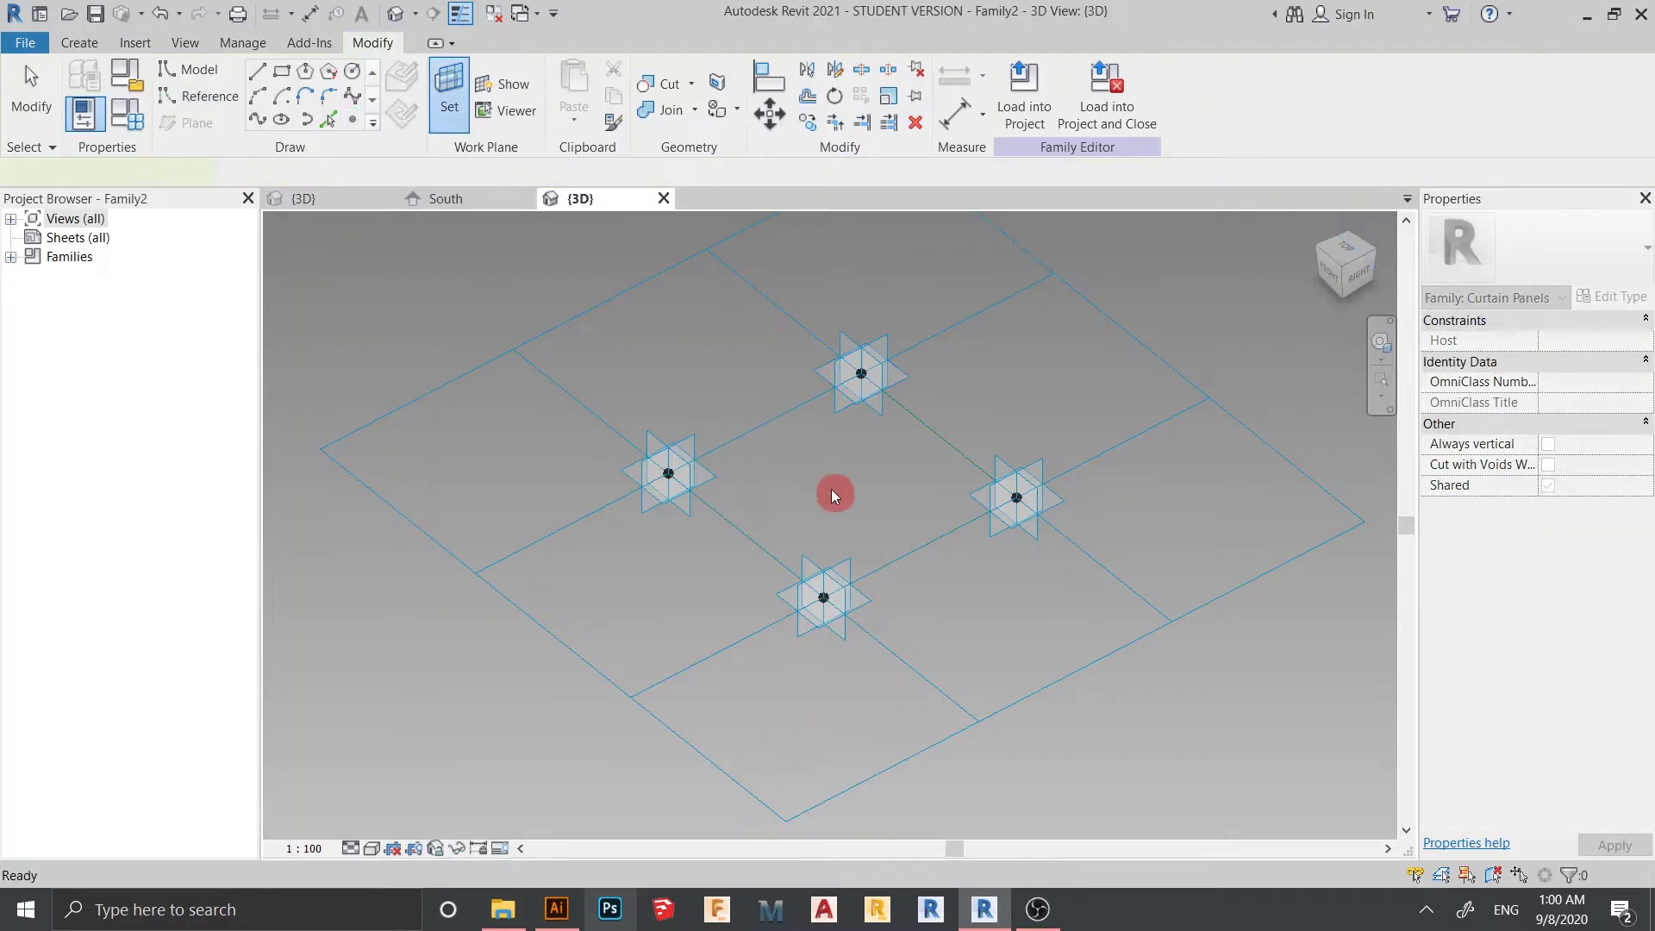
click(861, 371)
click(449, 118)
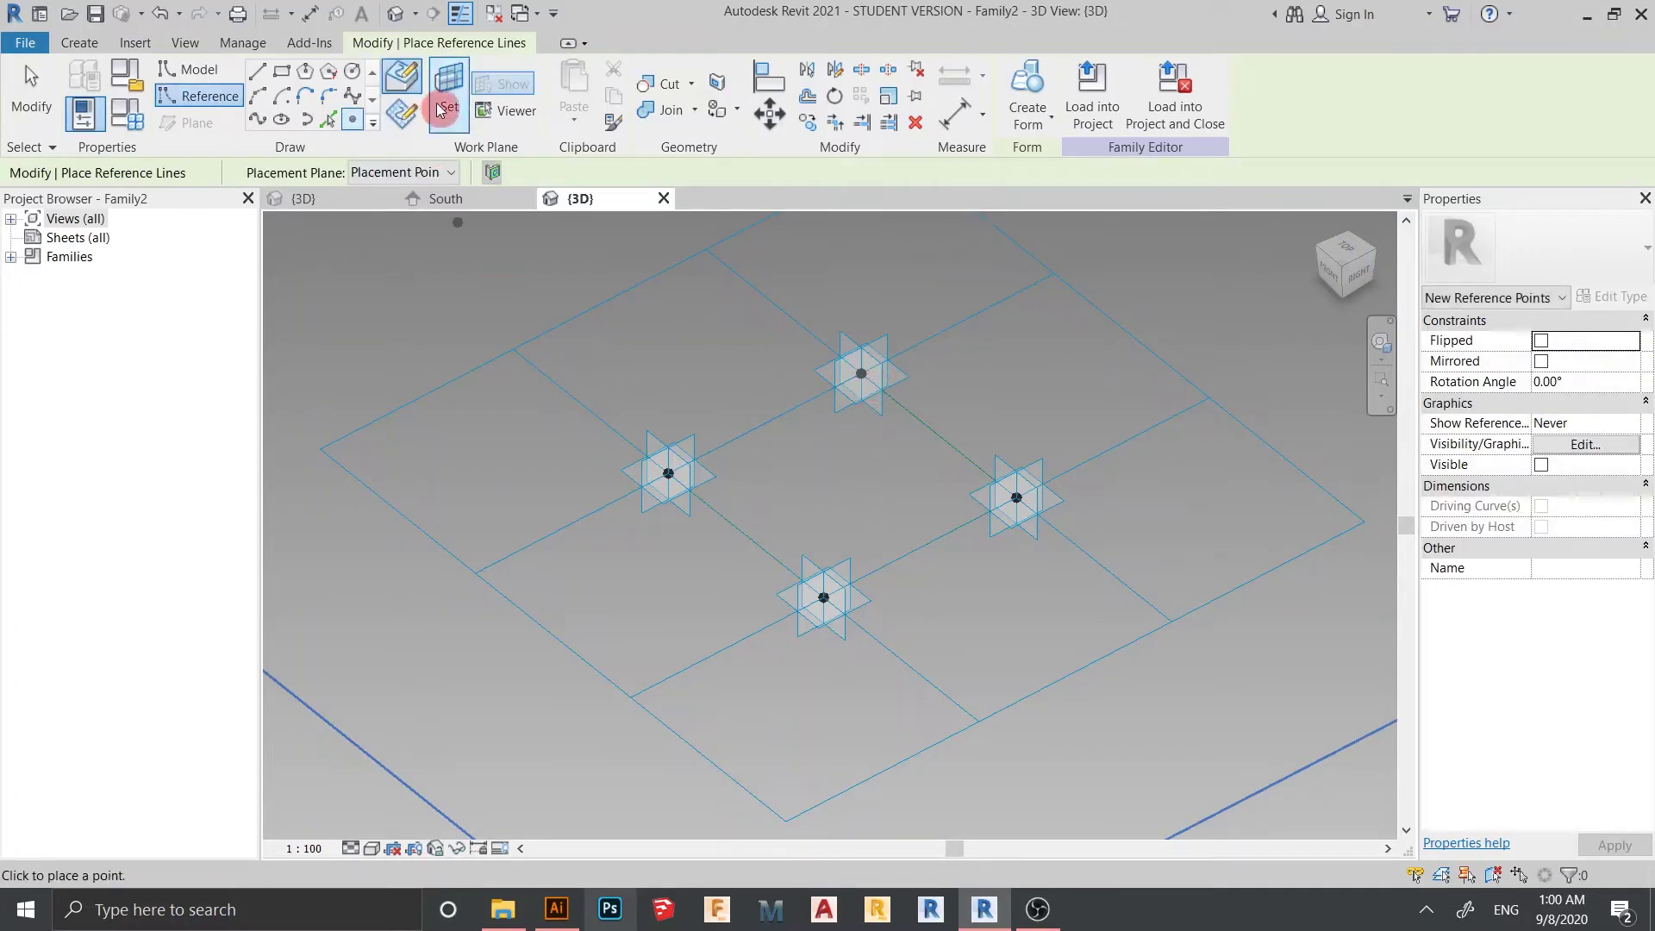
click(1037, 506)
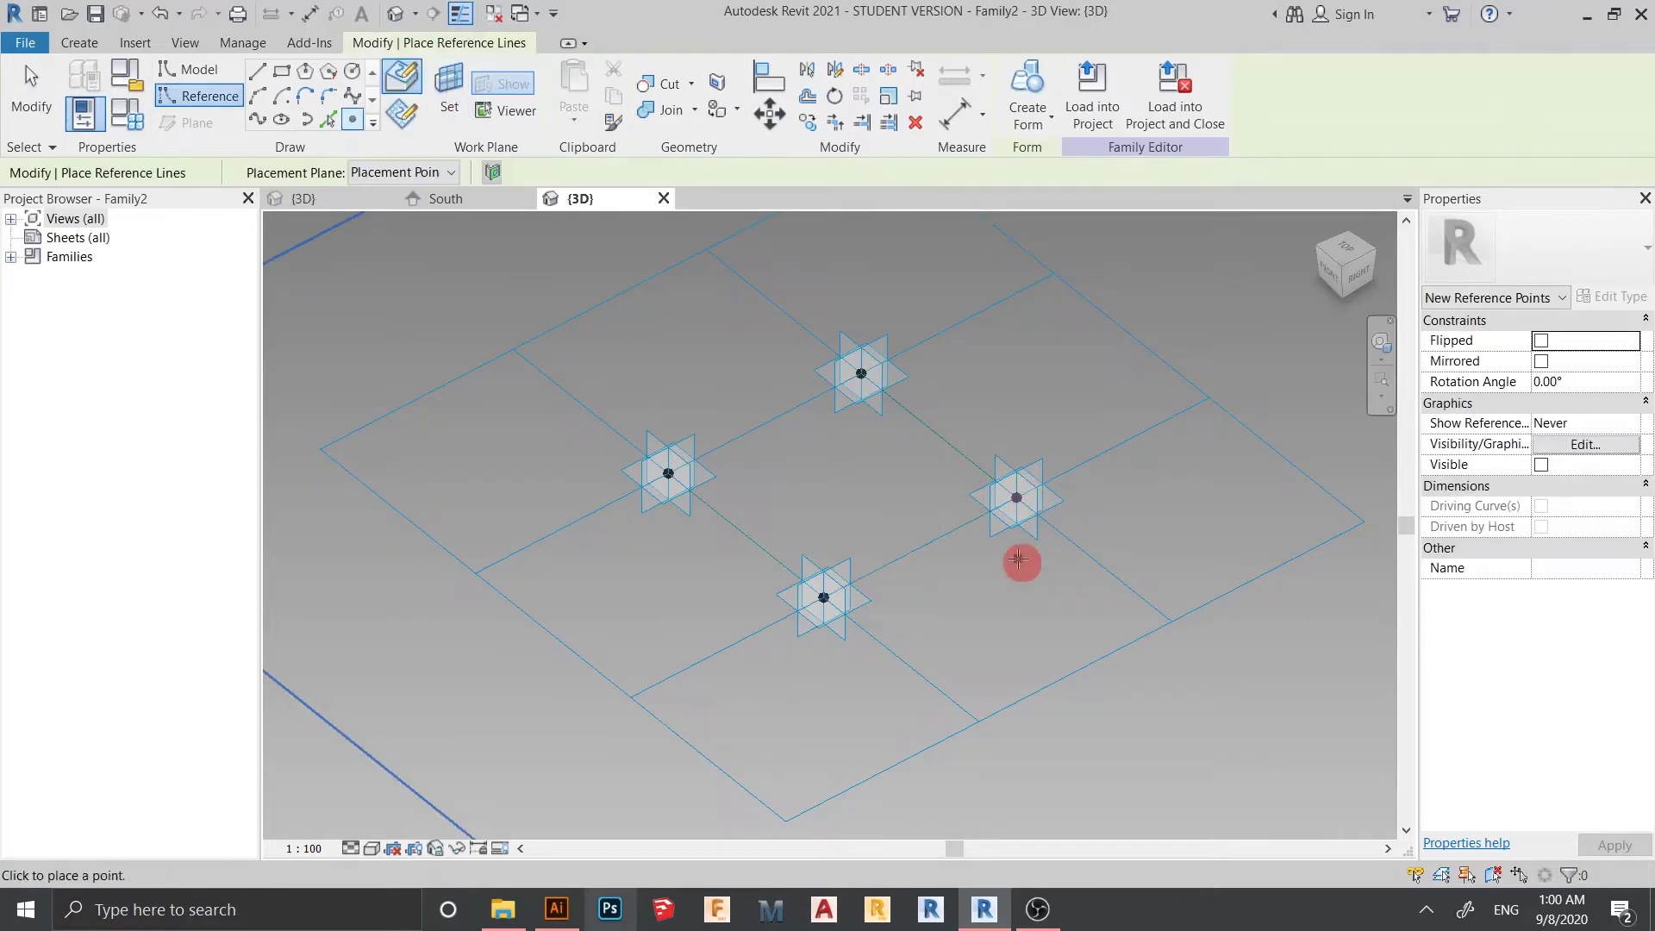
key(Escape)
- Select the whole tile pattern and filter the selection down to the Reference Points category only
scroll(1012, 580, down, 4)
shift+middle_drag(1012, 710, 921, 712)
drag(1171, 272, 482, 667)
click(1084, 107)
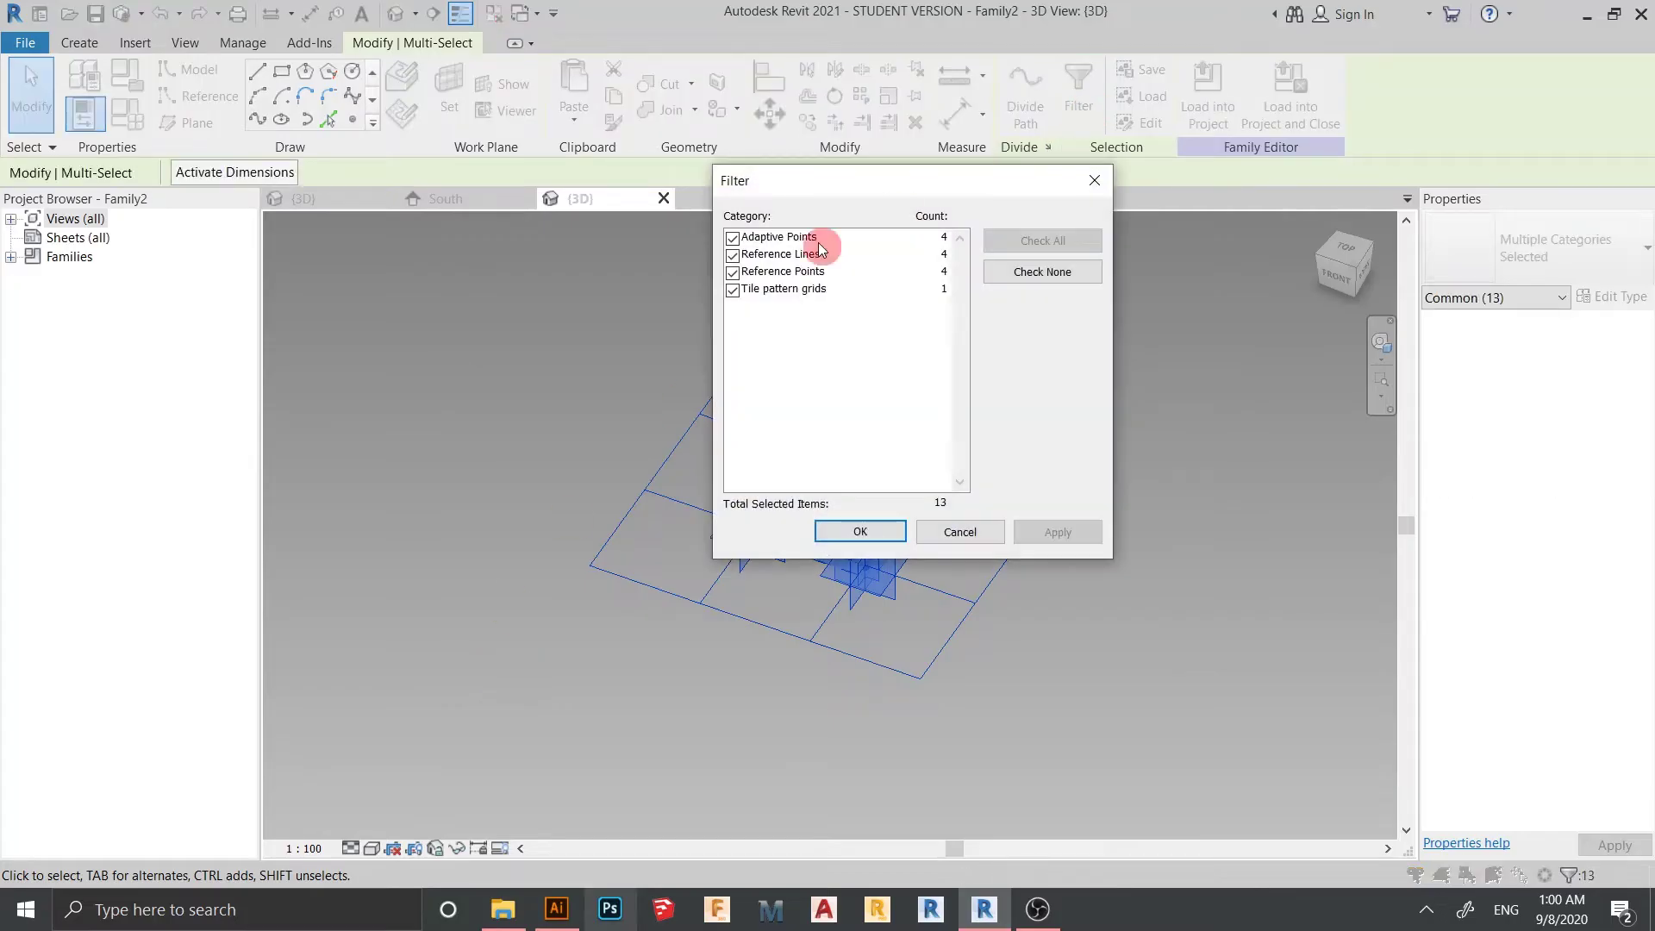
click(1002, 274)
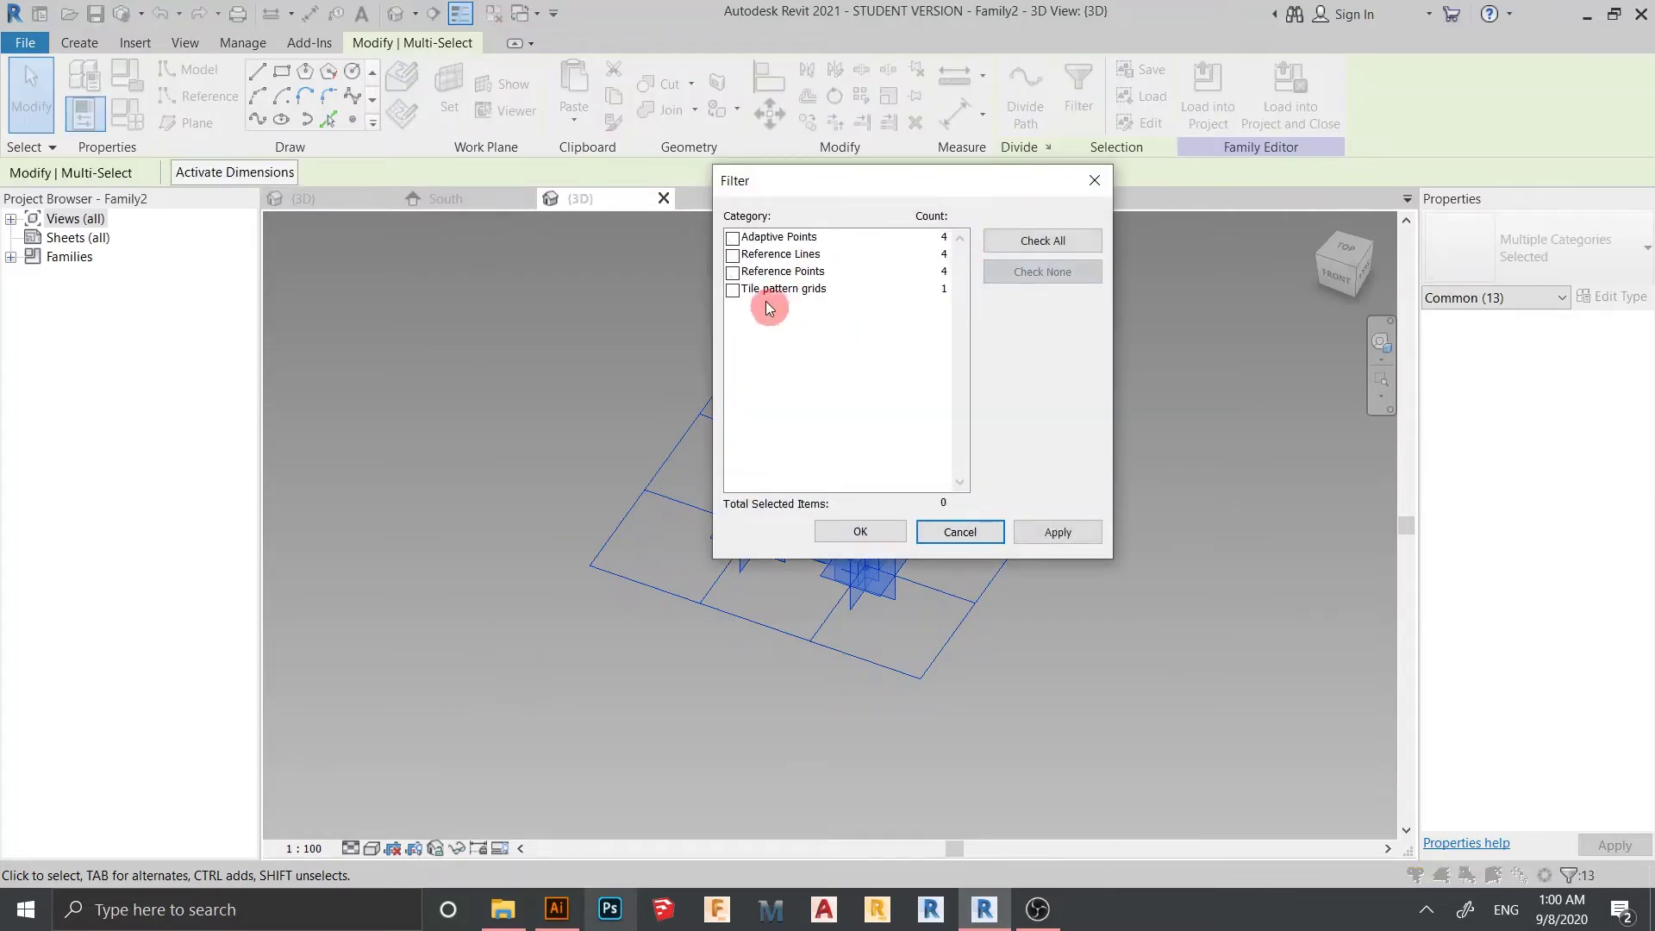
click(732, 272)
click(1057, 533)
click(864, 534)
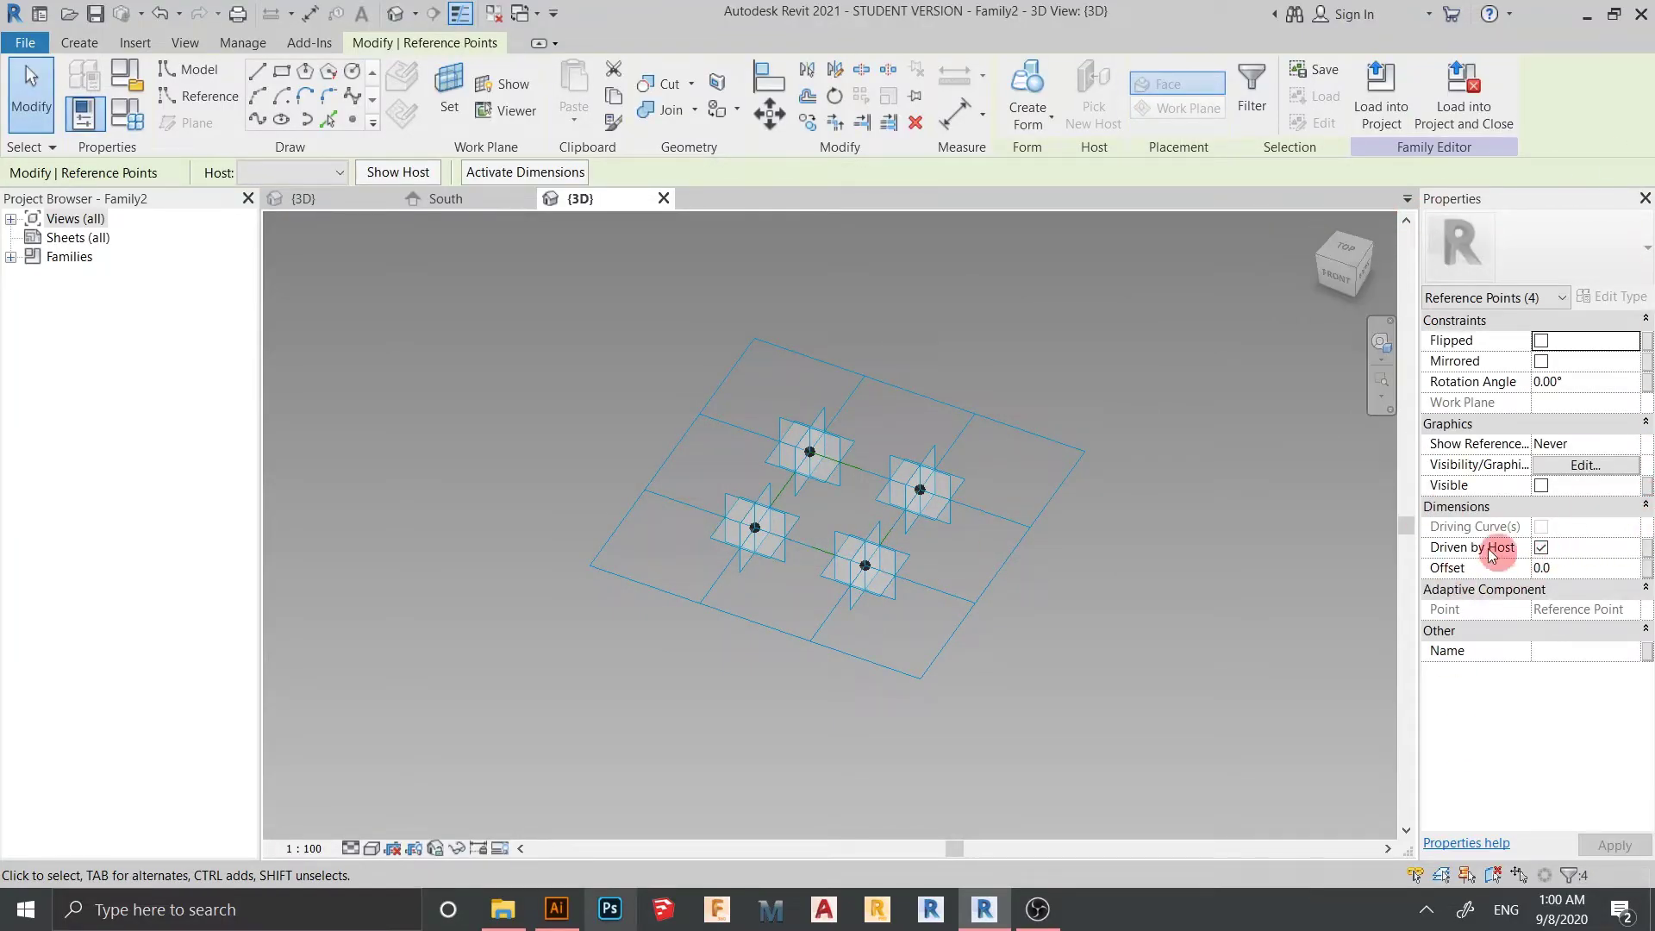
- Link the reference points' Offset to a new family type parameter named OFFSET POINT
click(1647, 571)
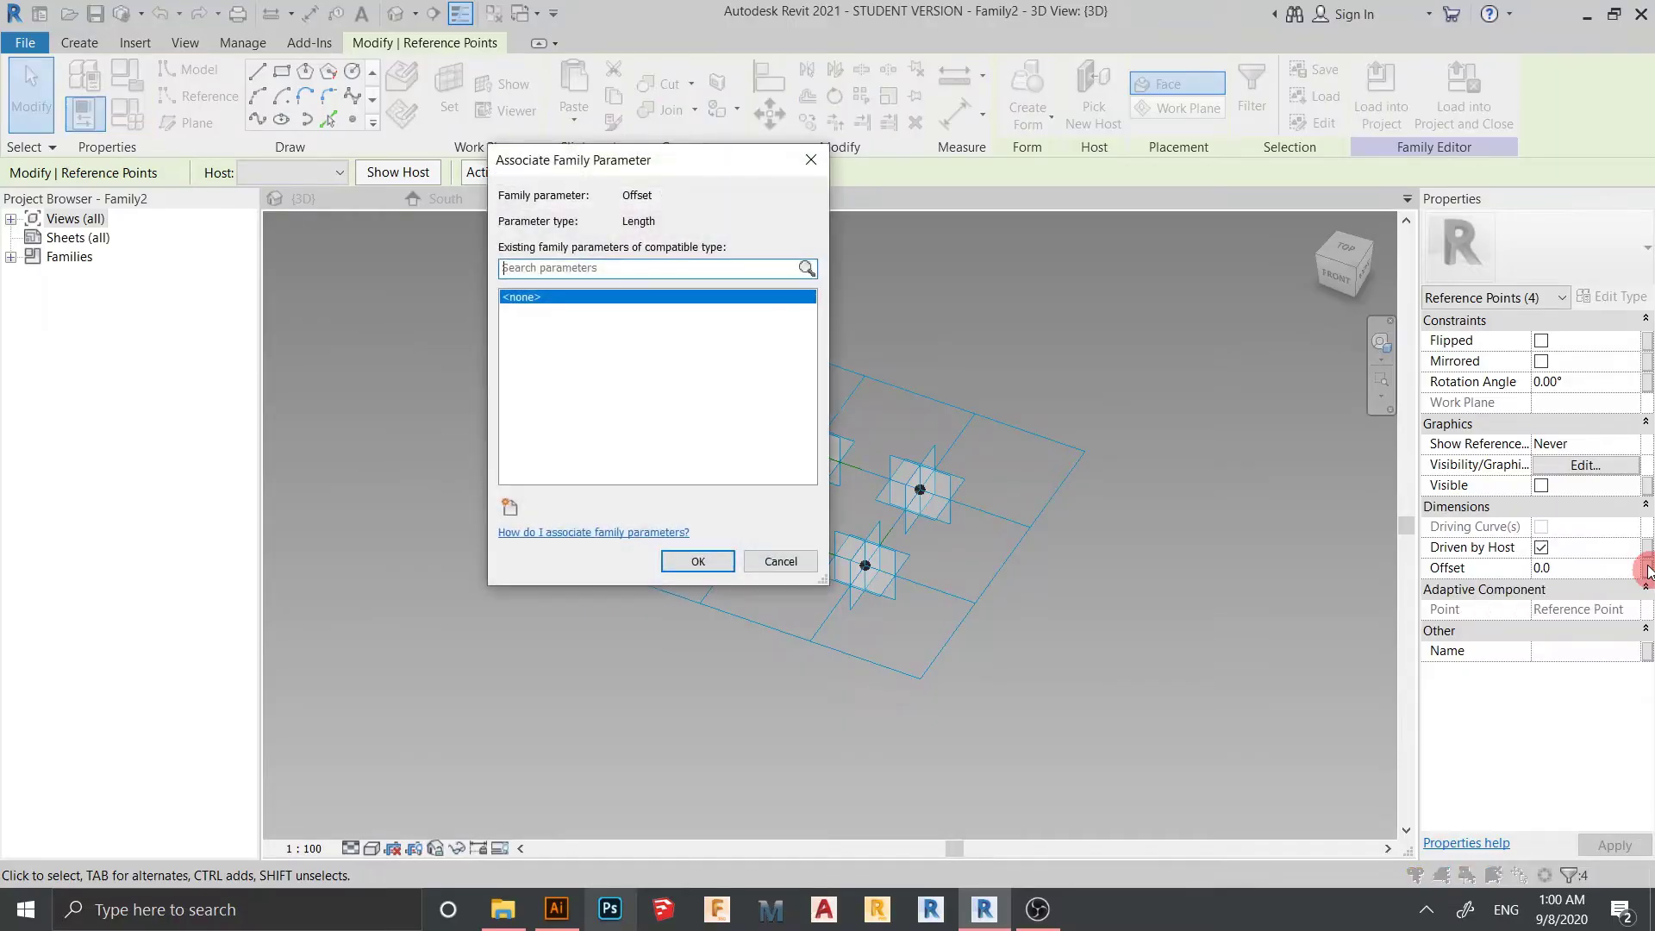
click(509, 512)
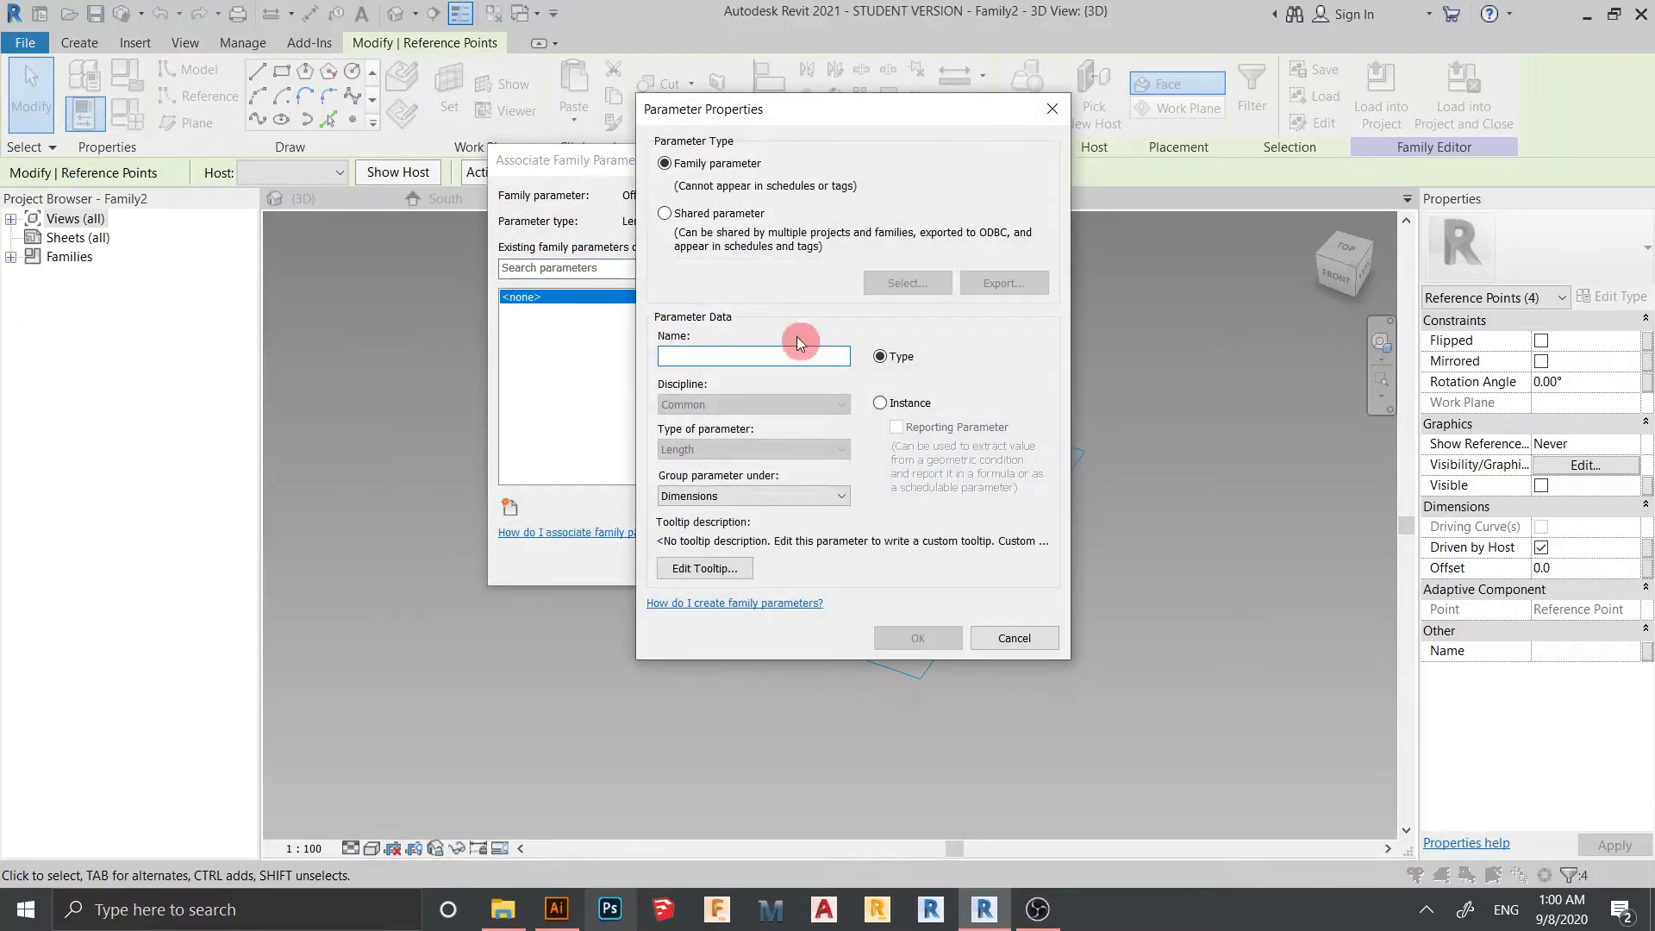
text(OFFSET POINT)
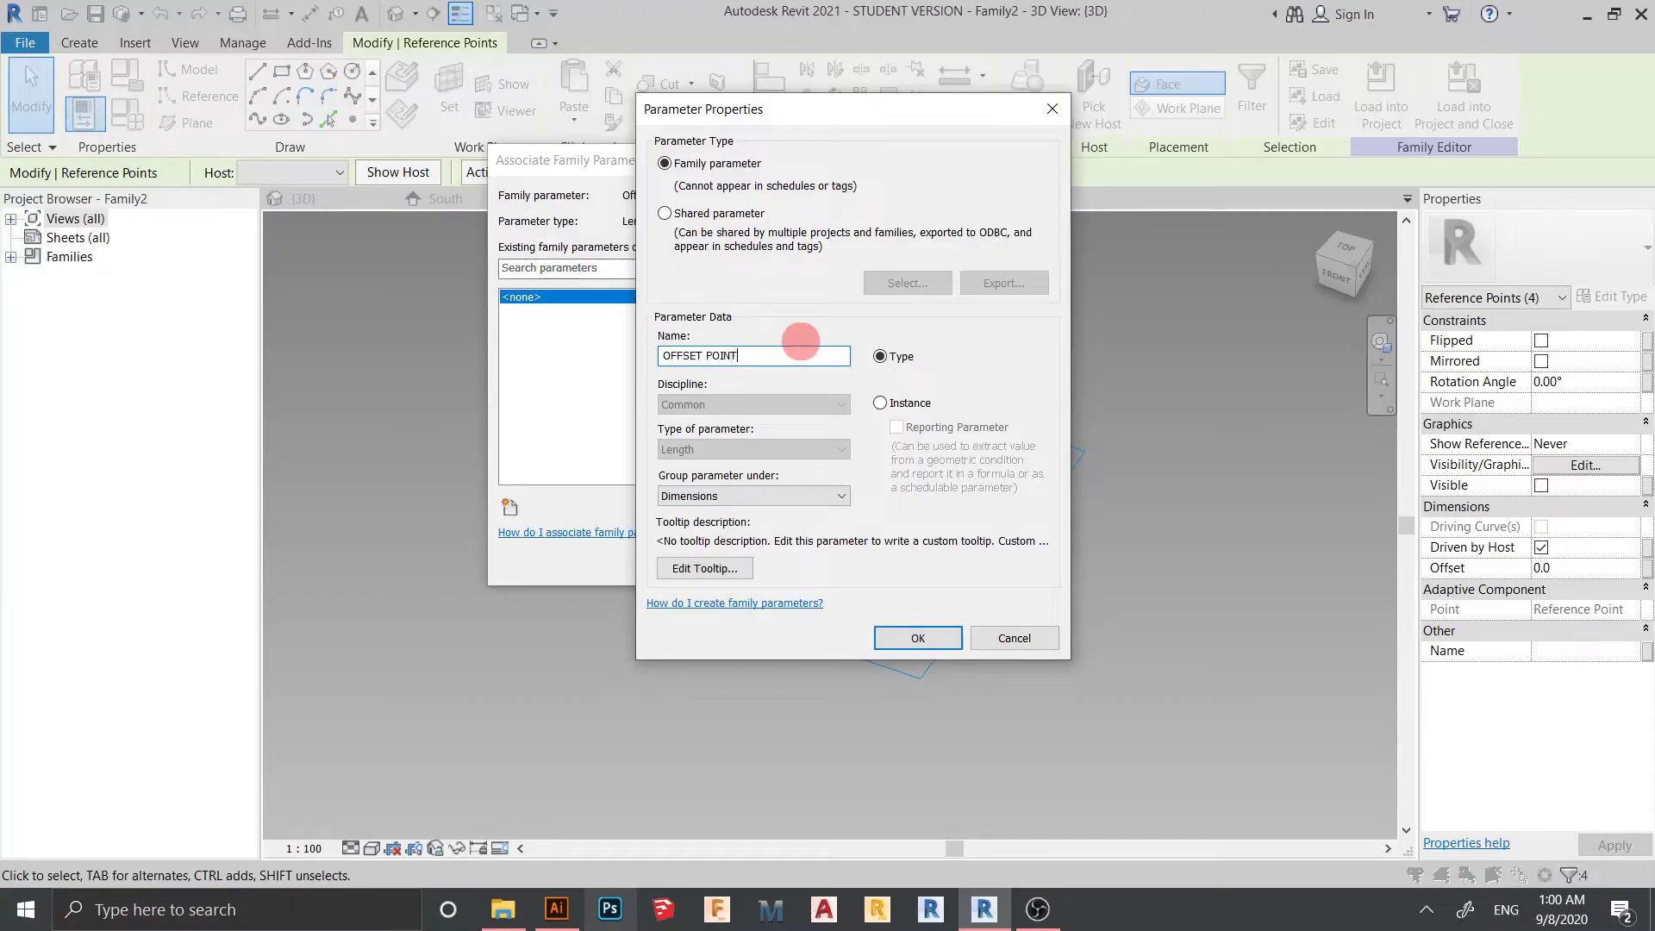
key(Return)
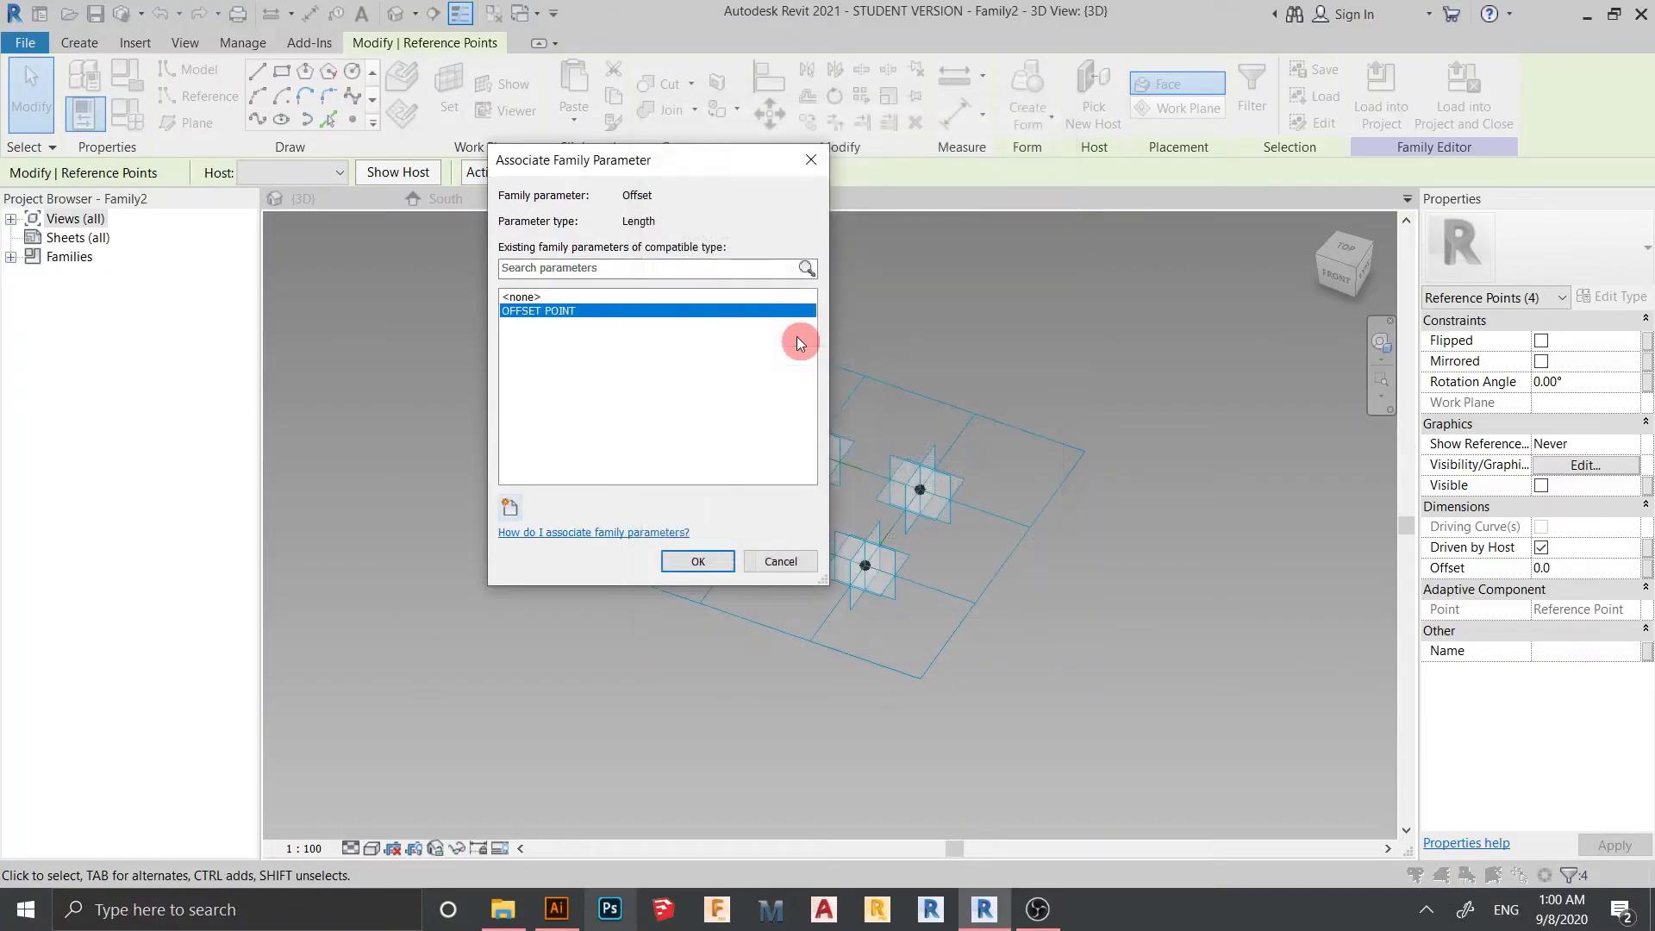
click(696, 562)
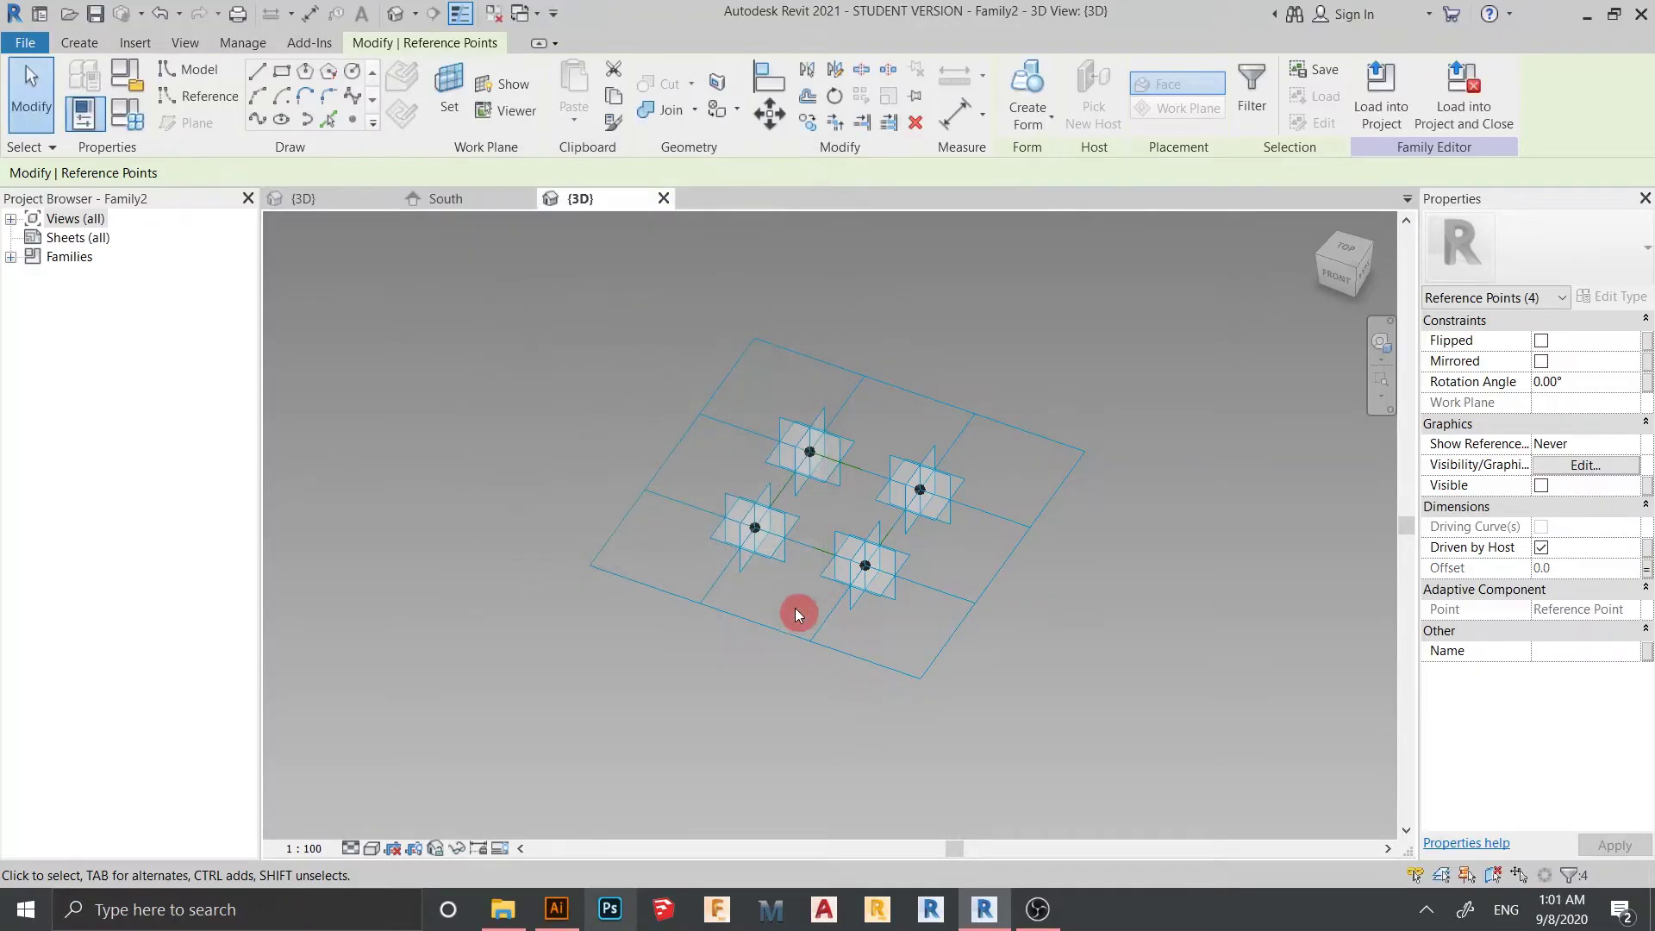
- Set the OFFSET POINT parameter to 2000 in the family types and deselect the points
click(128, 118)
click(653, 346)
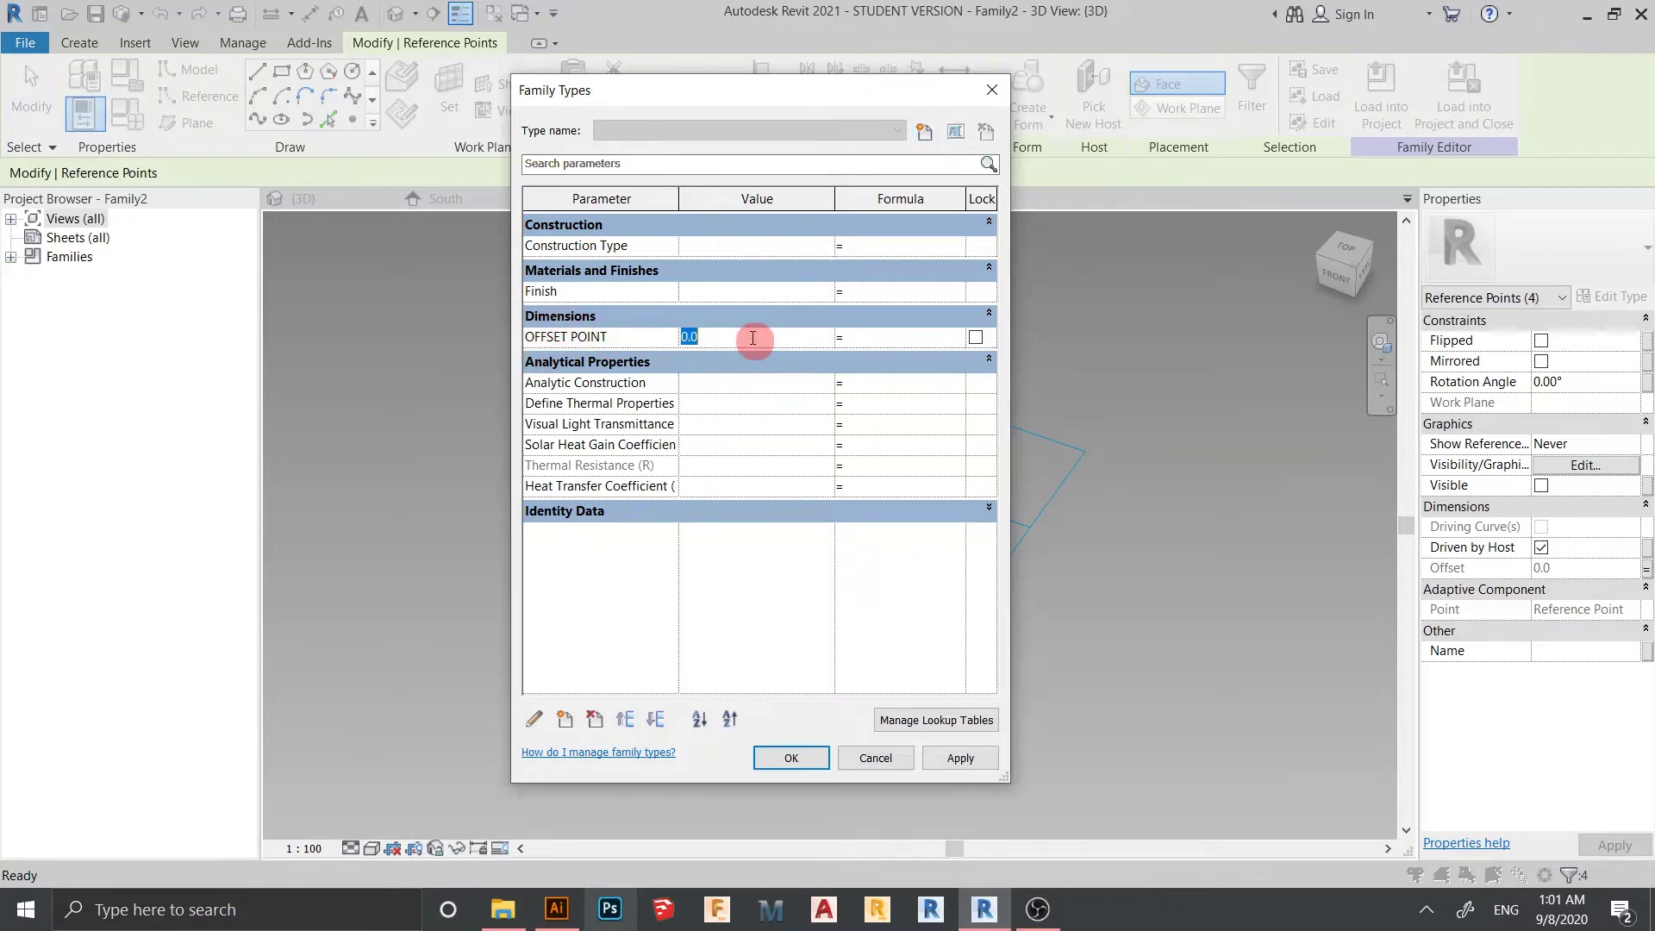
key(Tab)
click(948, 765)
click(791, 758)
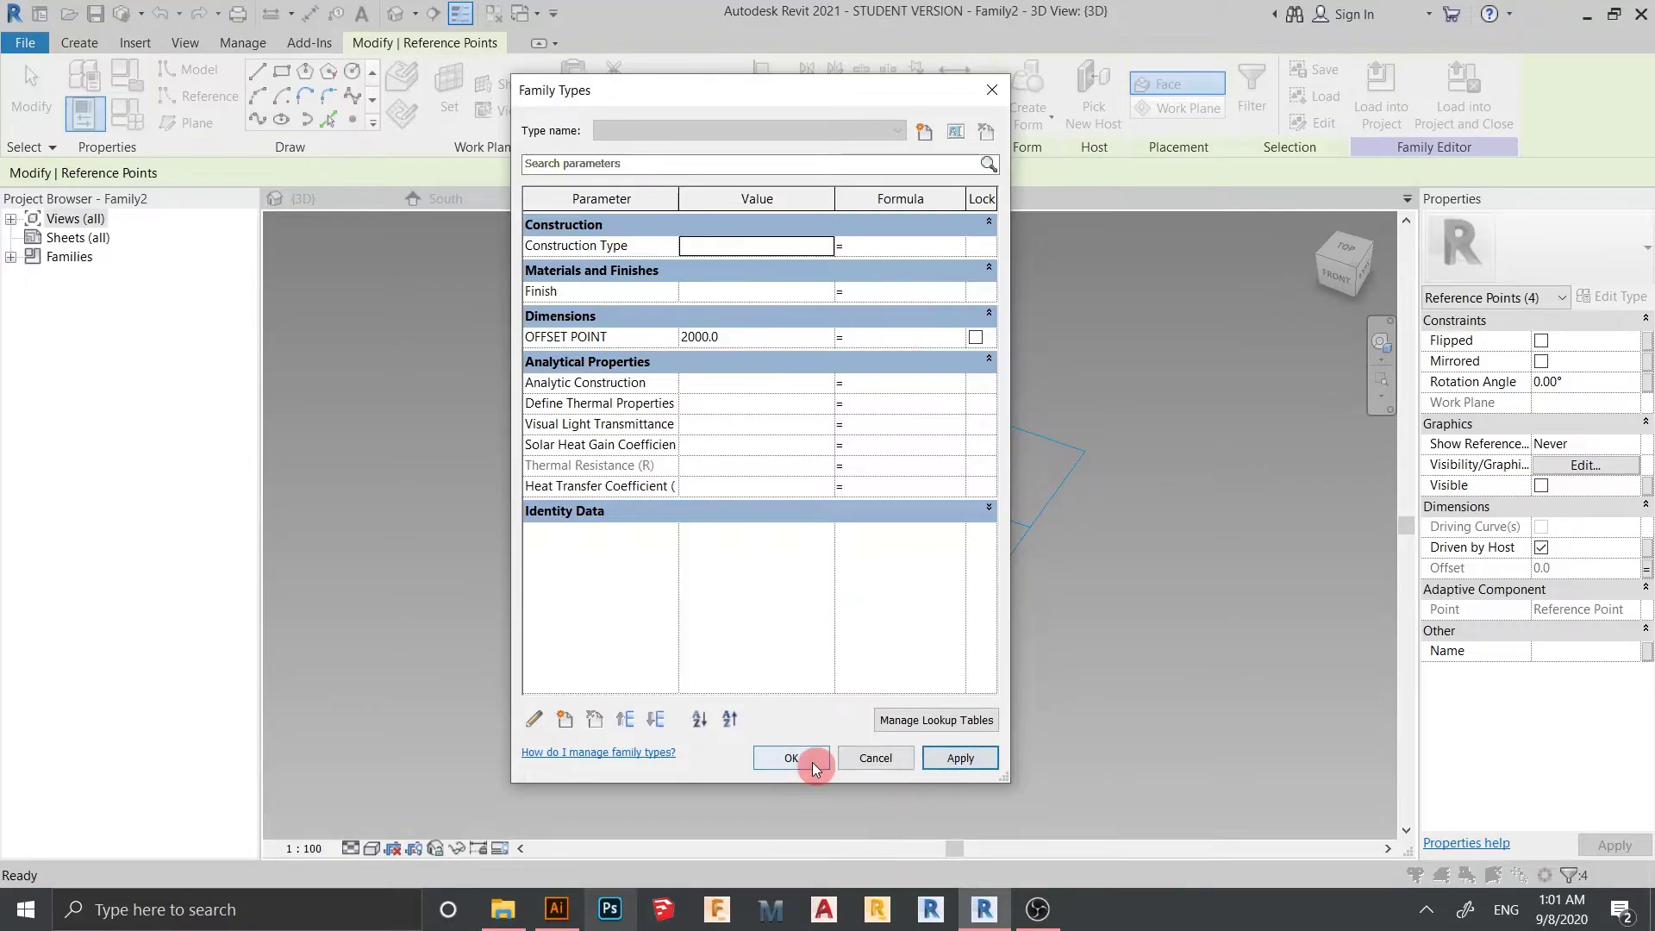
click(908, 726)
- Draw a closed rectangle of model lines through the four raised reference points with 3D Snapping enabled
shift+middle_drag(839, 460, 689, 463)
click(637, 375)
shift+middle_drag(739, 359, 782, 292)
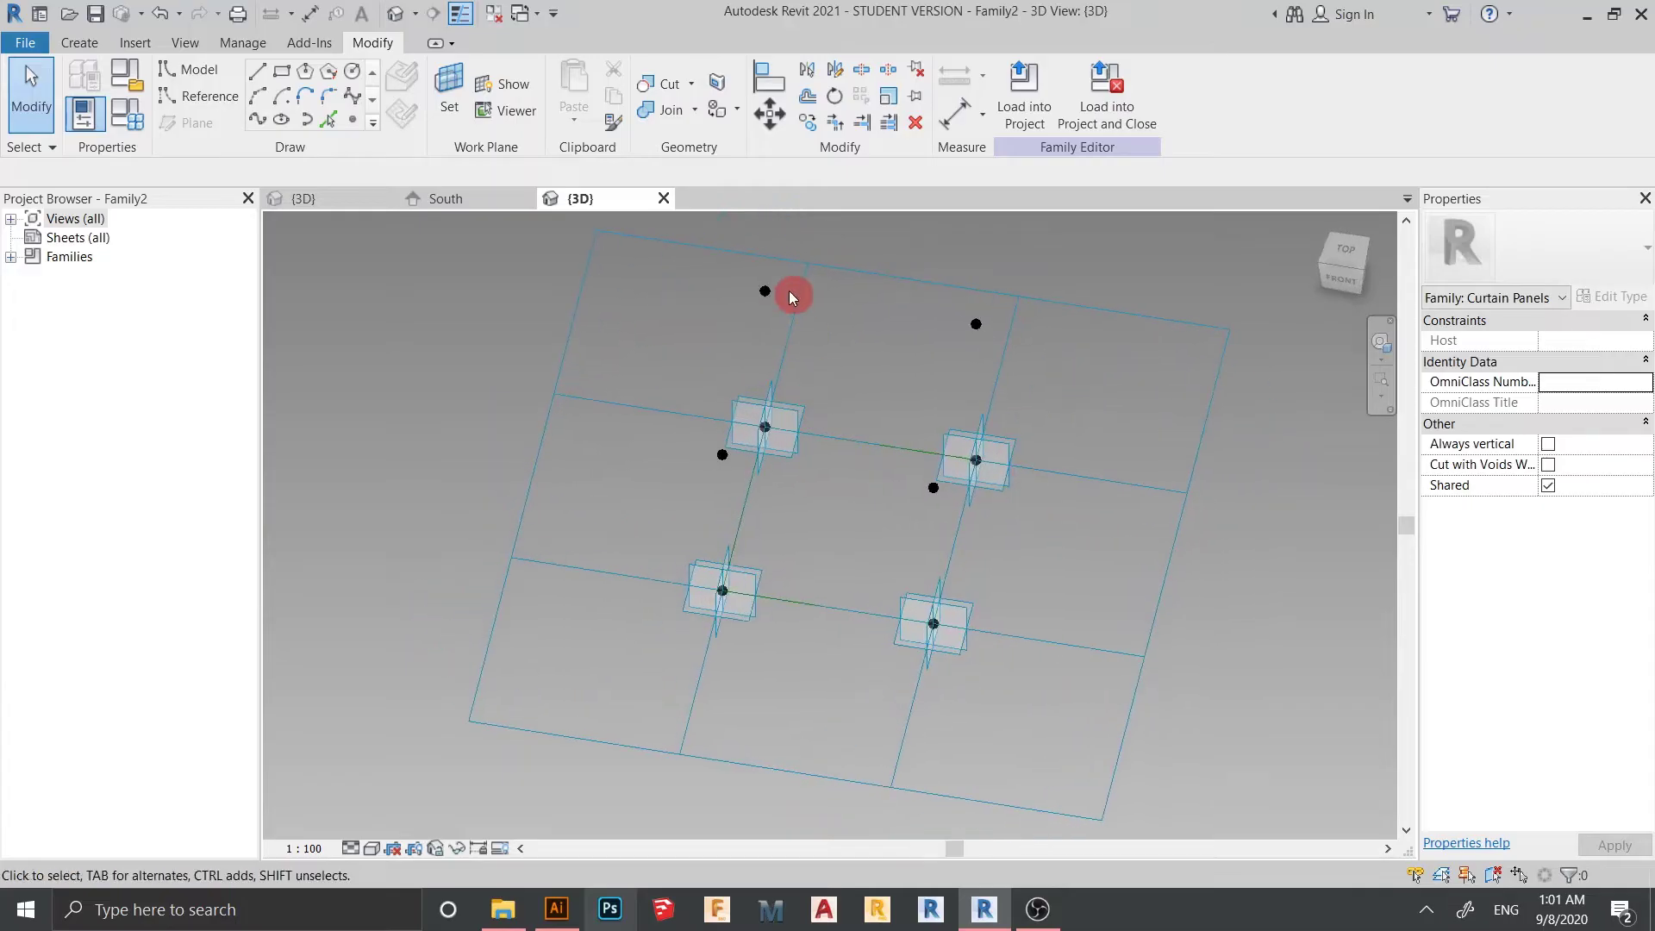
mouse_move(753, 354)
shift+middle_down()
mouse_move(918, 382)
mouse_move(905, 398)
shift+middle_up()
click(256, 71)
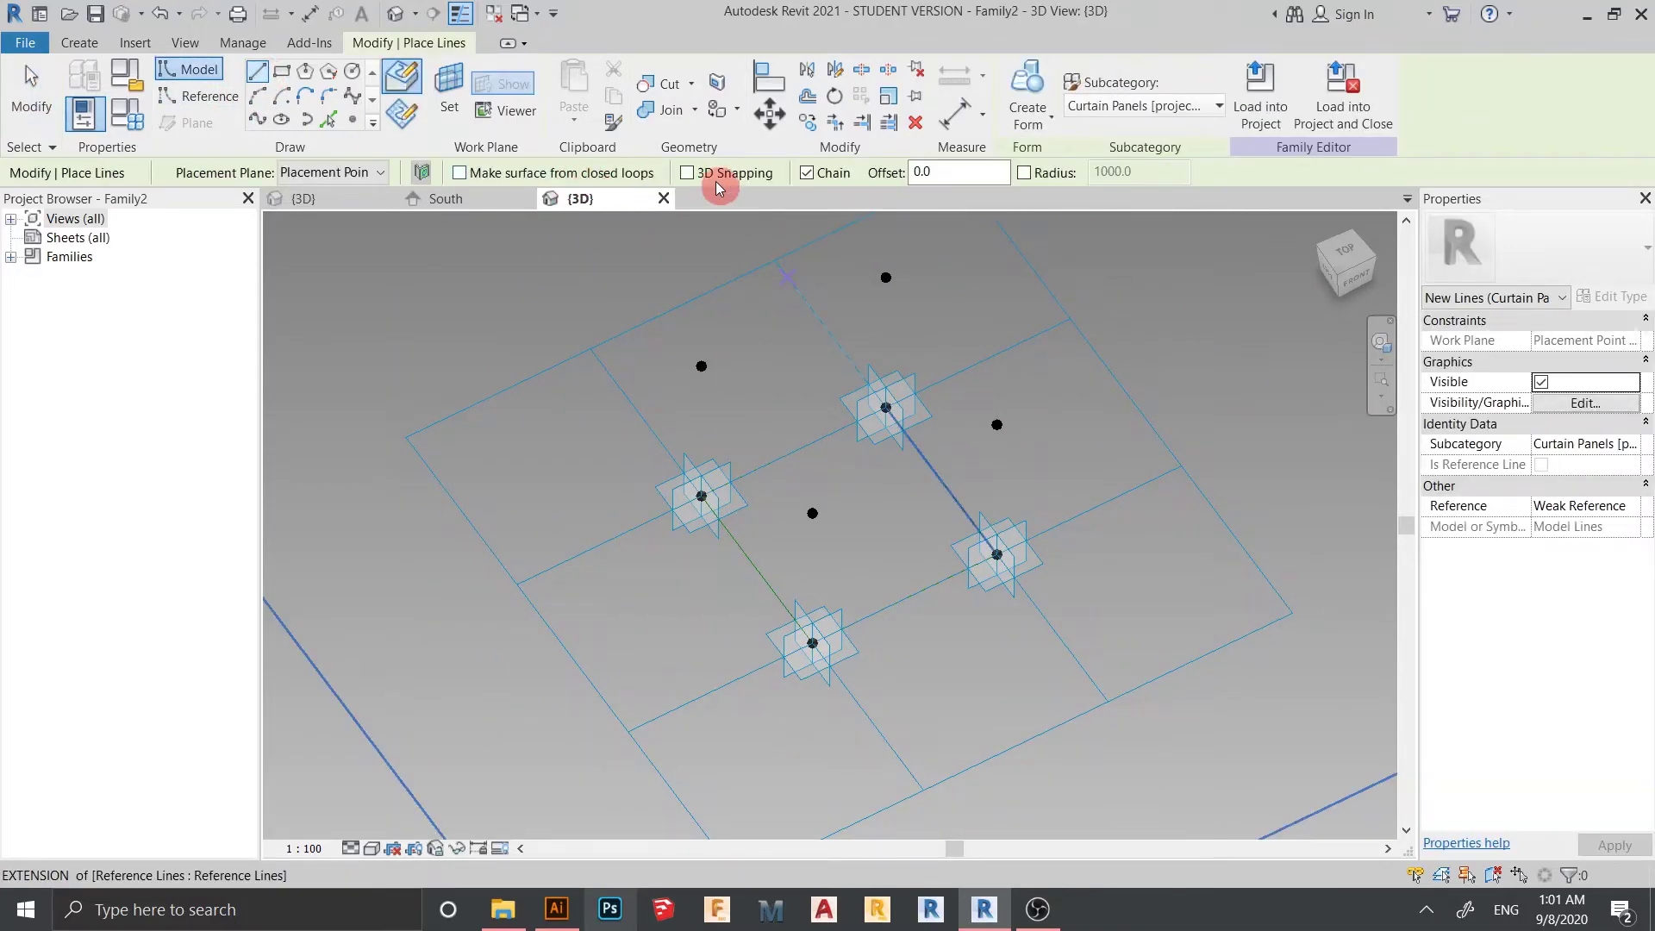
click(692, 181)
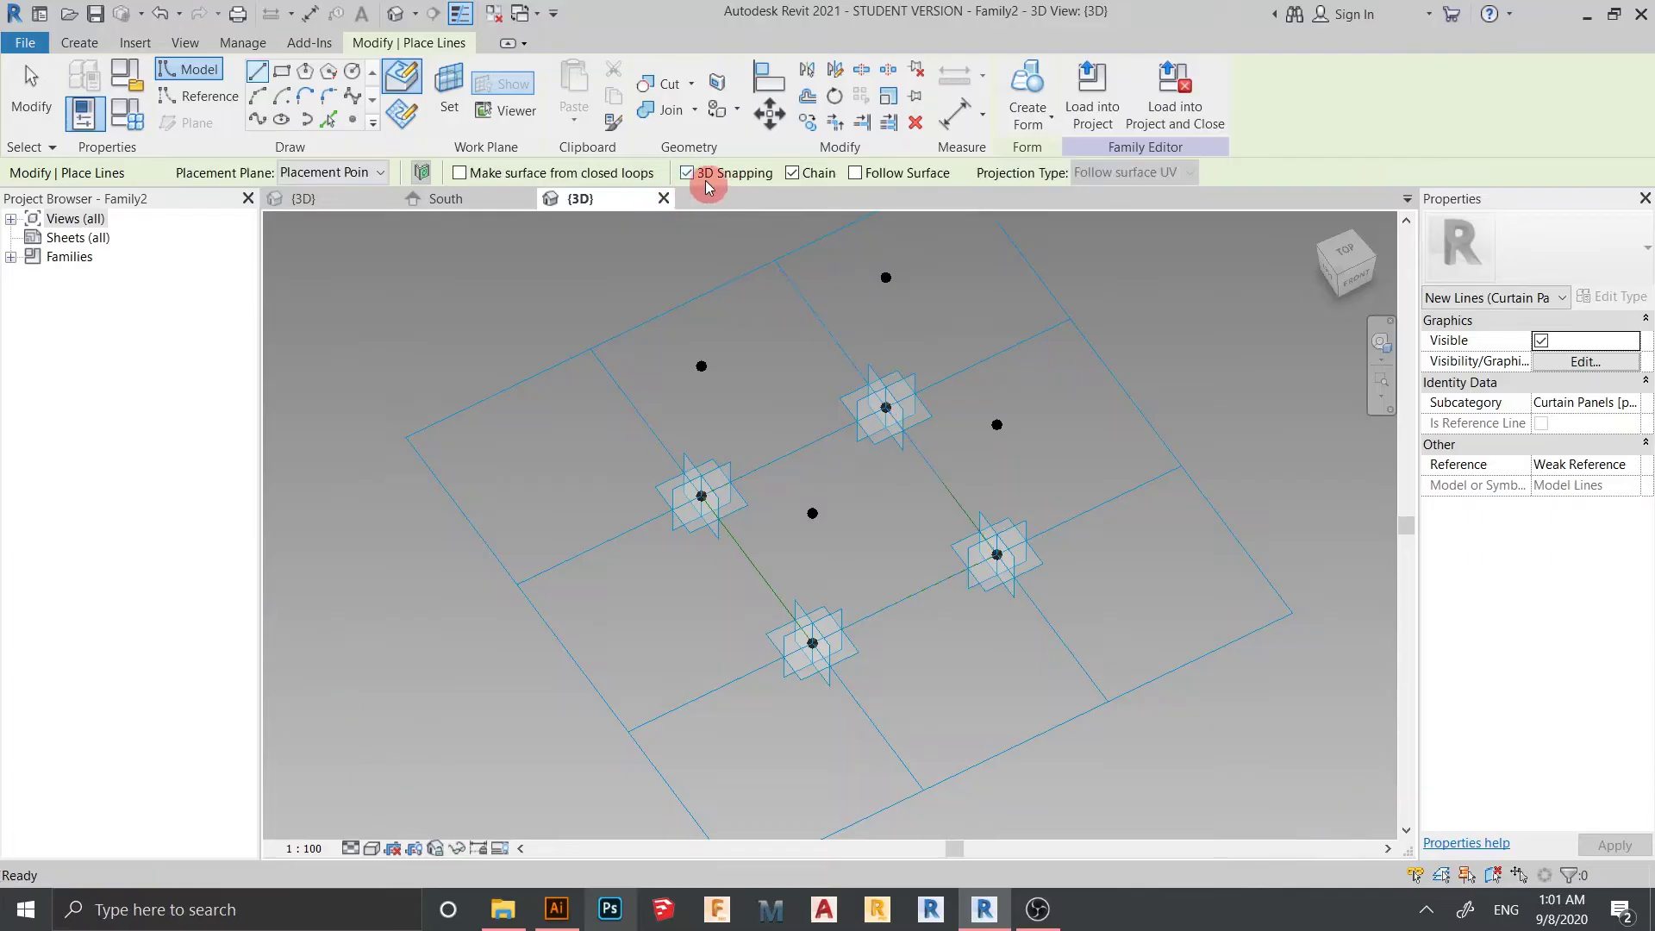
click(701, 366)
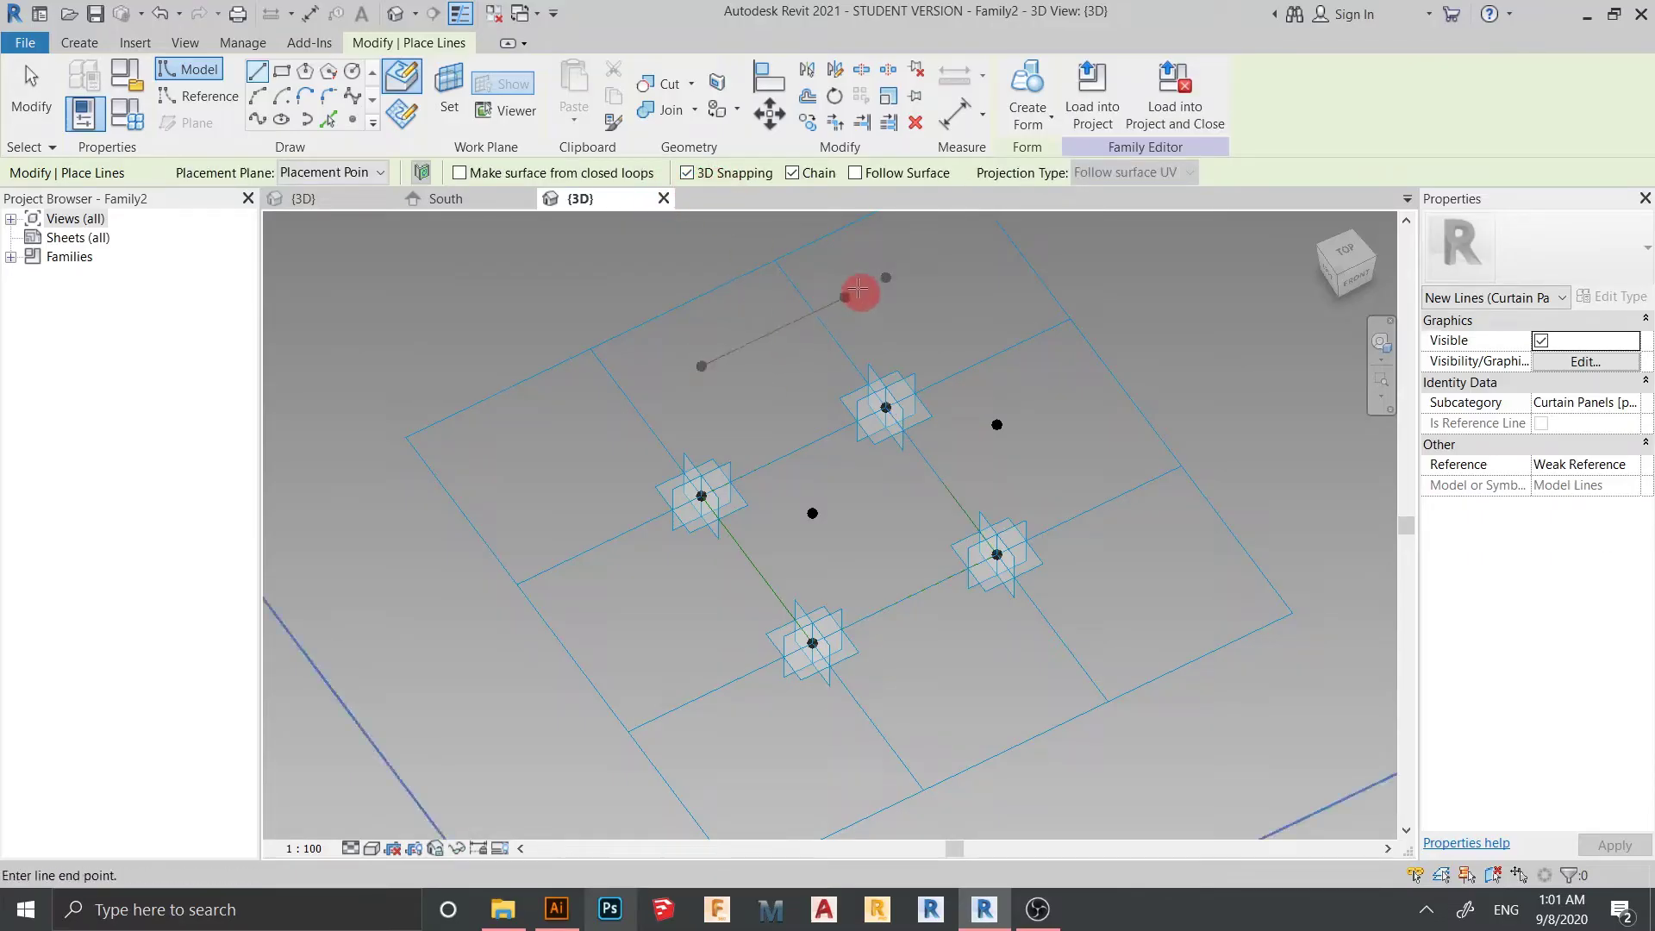
click(886, 279)
click(997, 424)
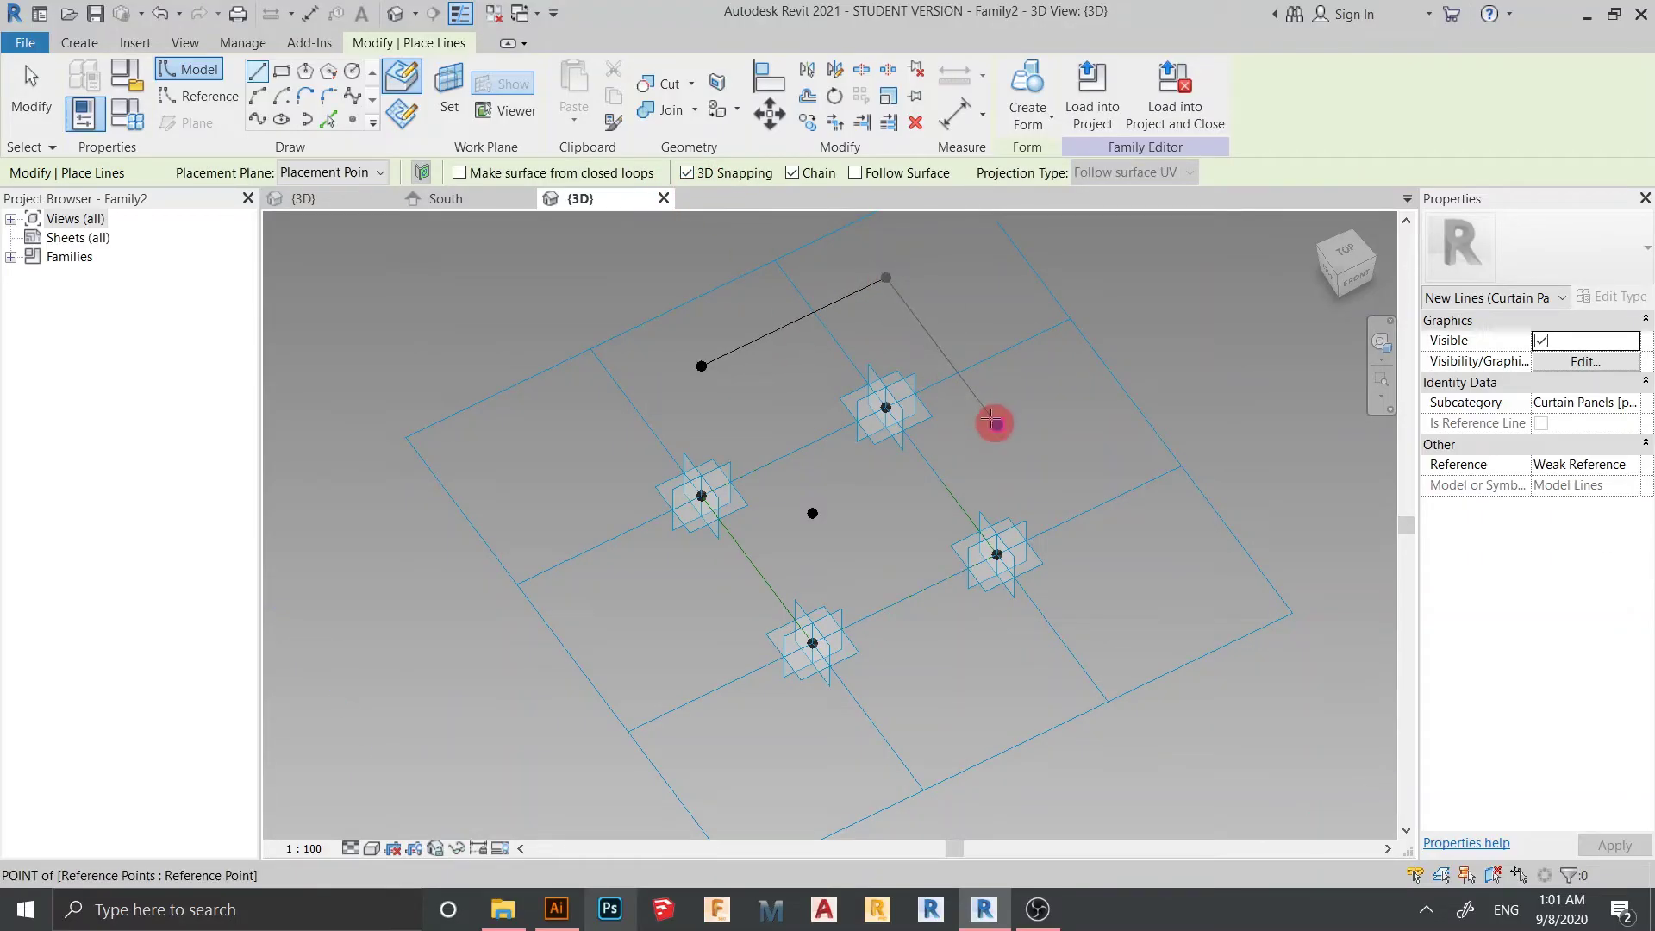
click(813, 512)
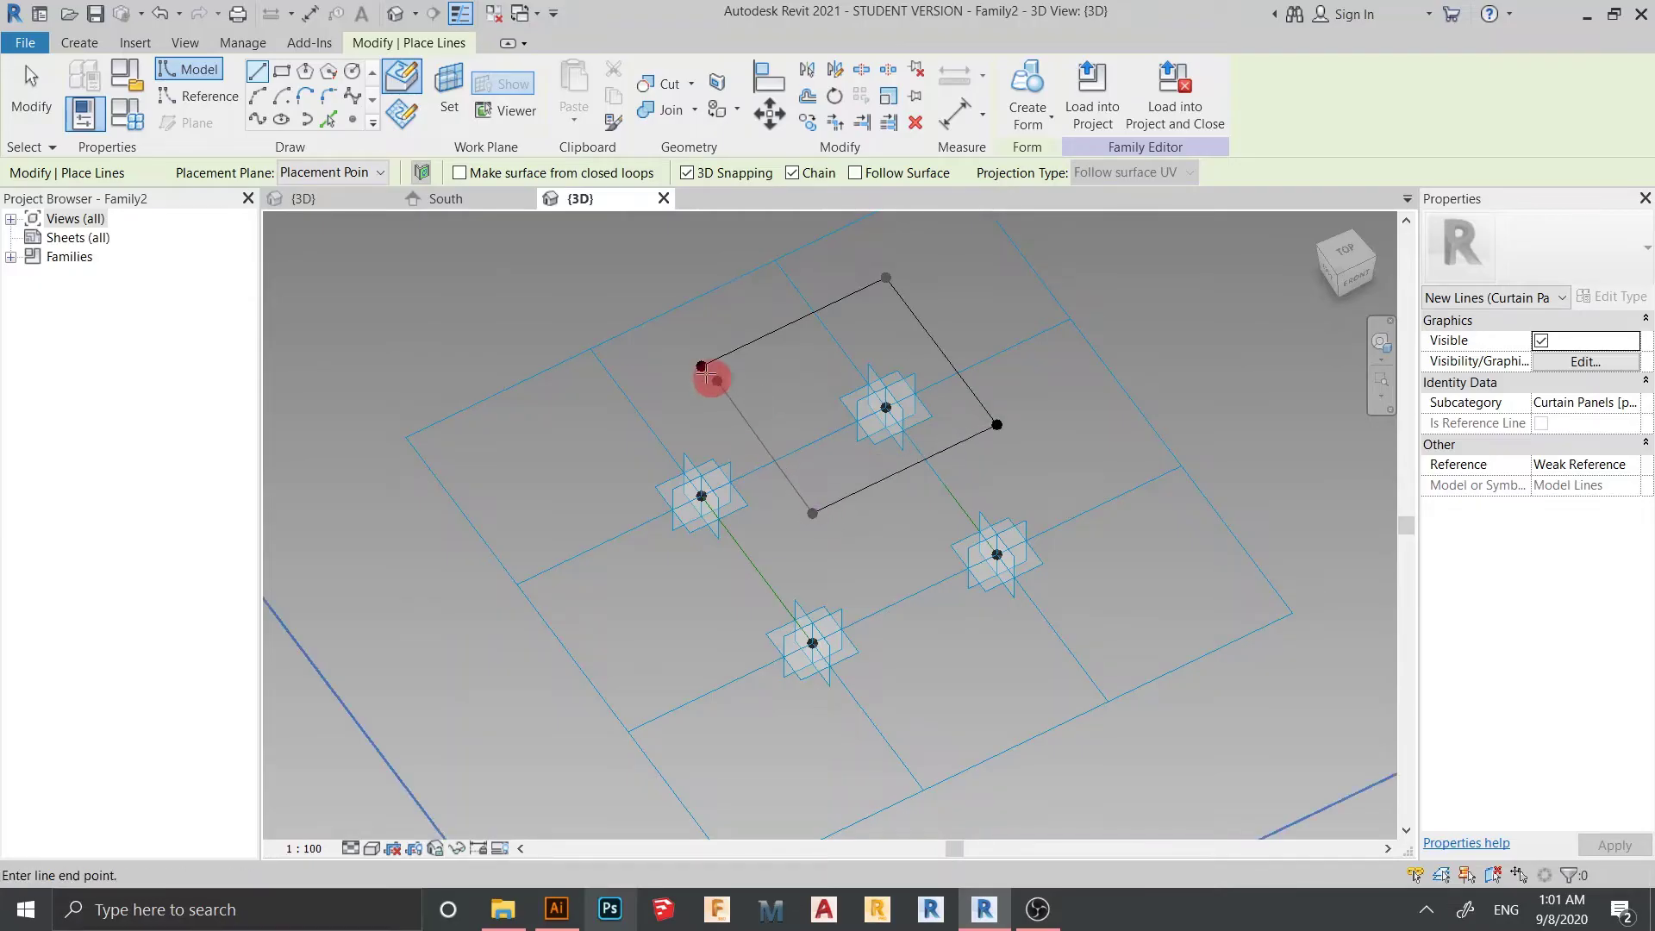
click(702, 365)
key(Escape)
- Draw two diagonal model lines from the front upper edge's midpoint down to the two adaptive points below it
shift+middle_drag(887, 562, 841, 537)
click(827, 445)
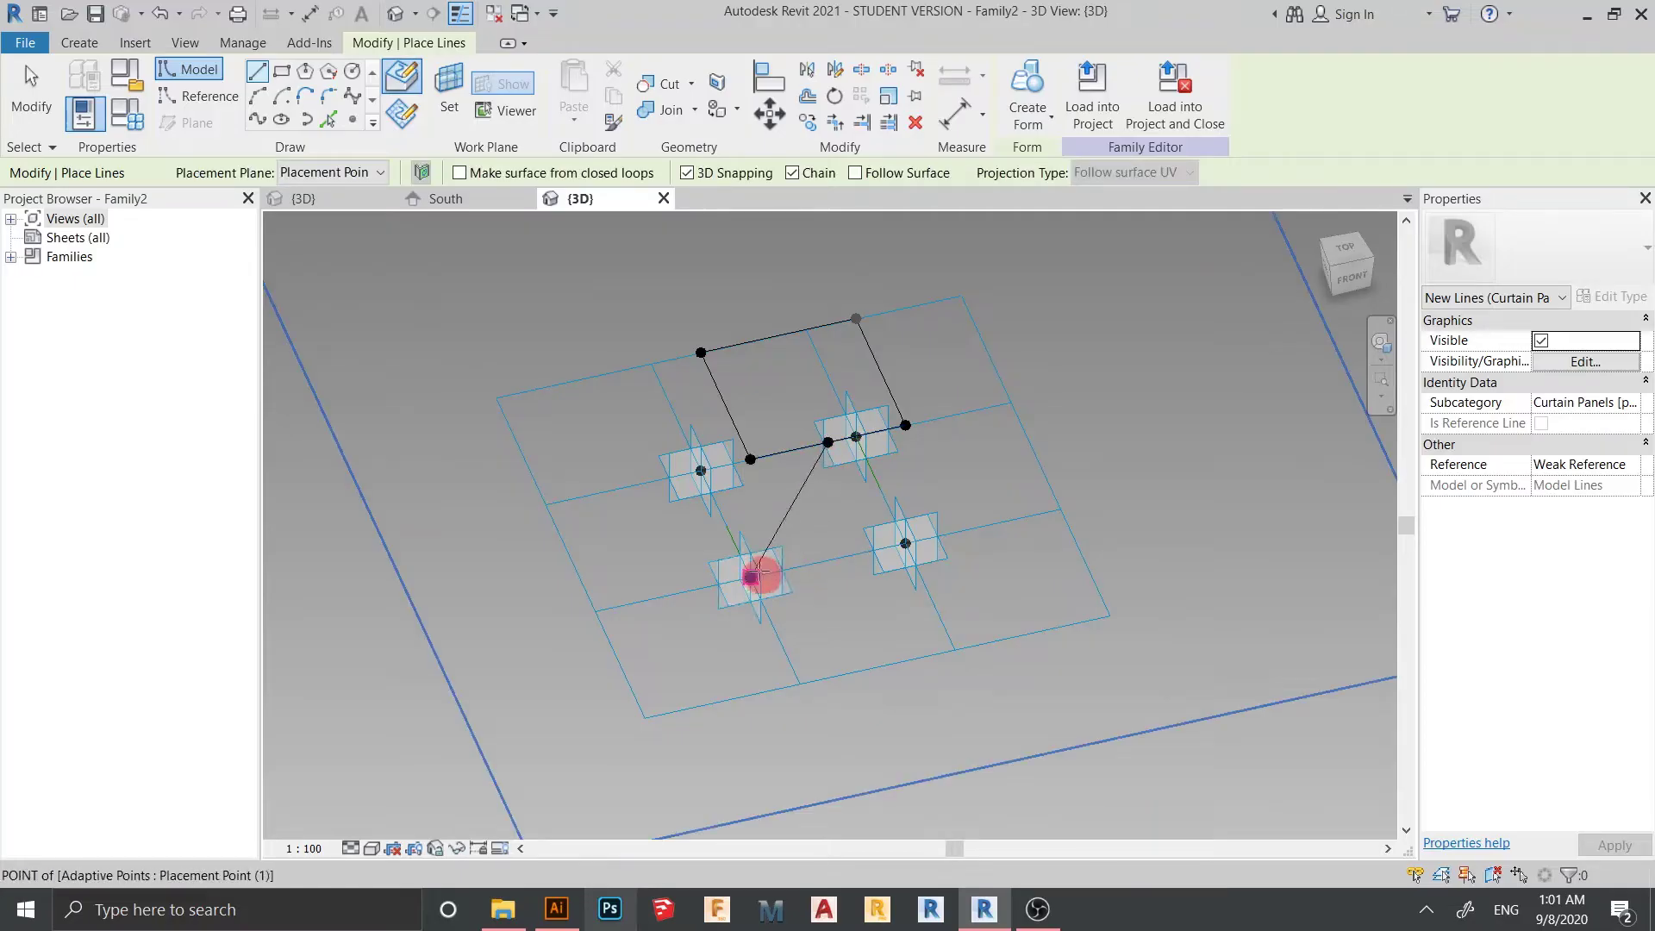
click(750, 576)
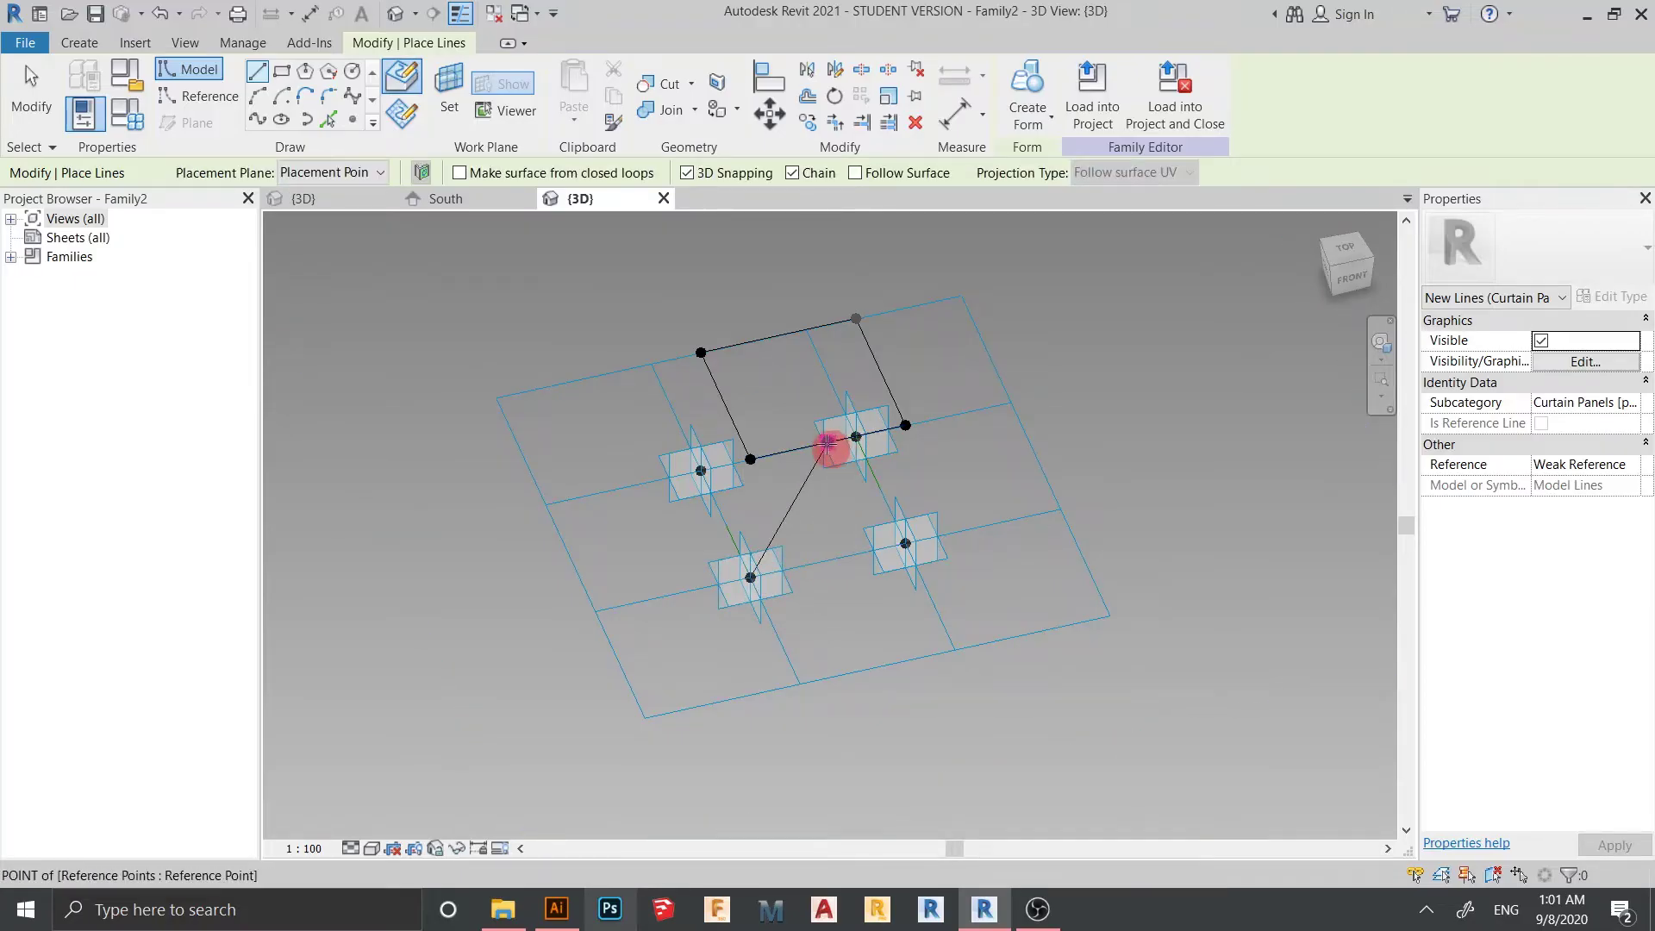
click(828, 445)
click(903, 543)
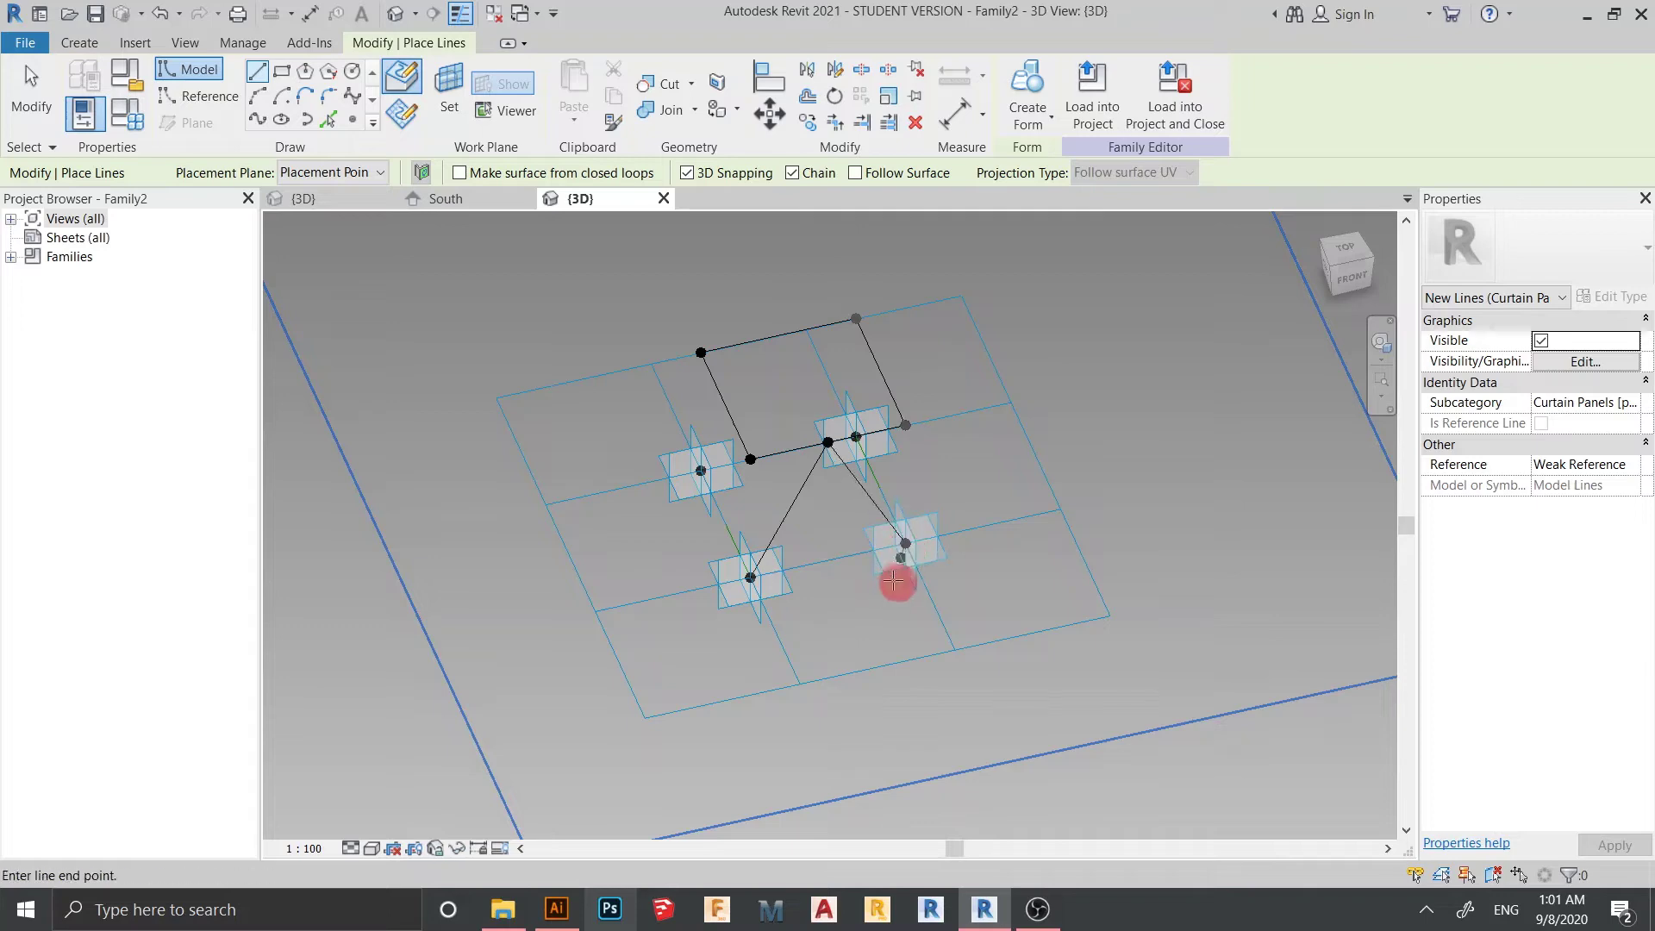
key(Escape)
key(Escape)
- Draw two diagonal model lines from the left upper edge's midpoint to the two adaptive points on that side
shift+middle_drag(762, 612, 923, 517)
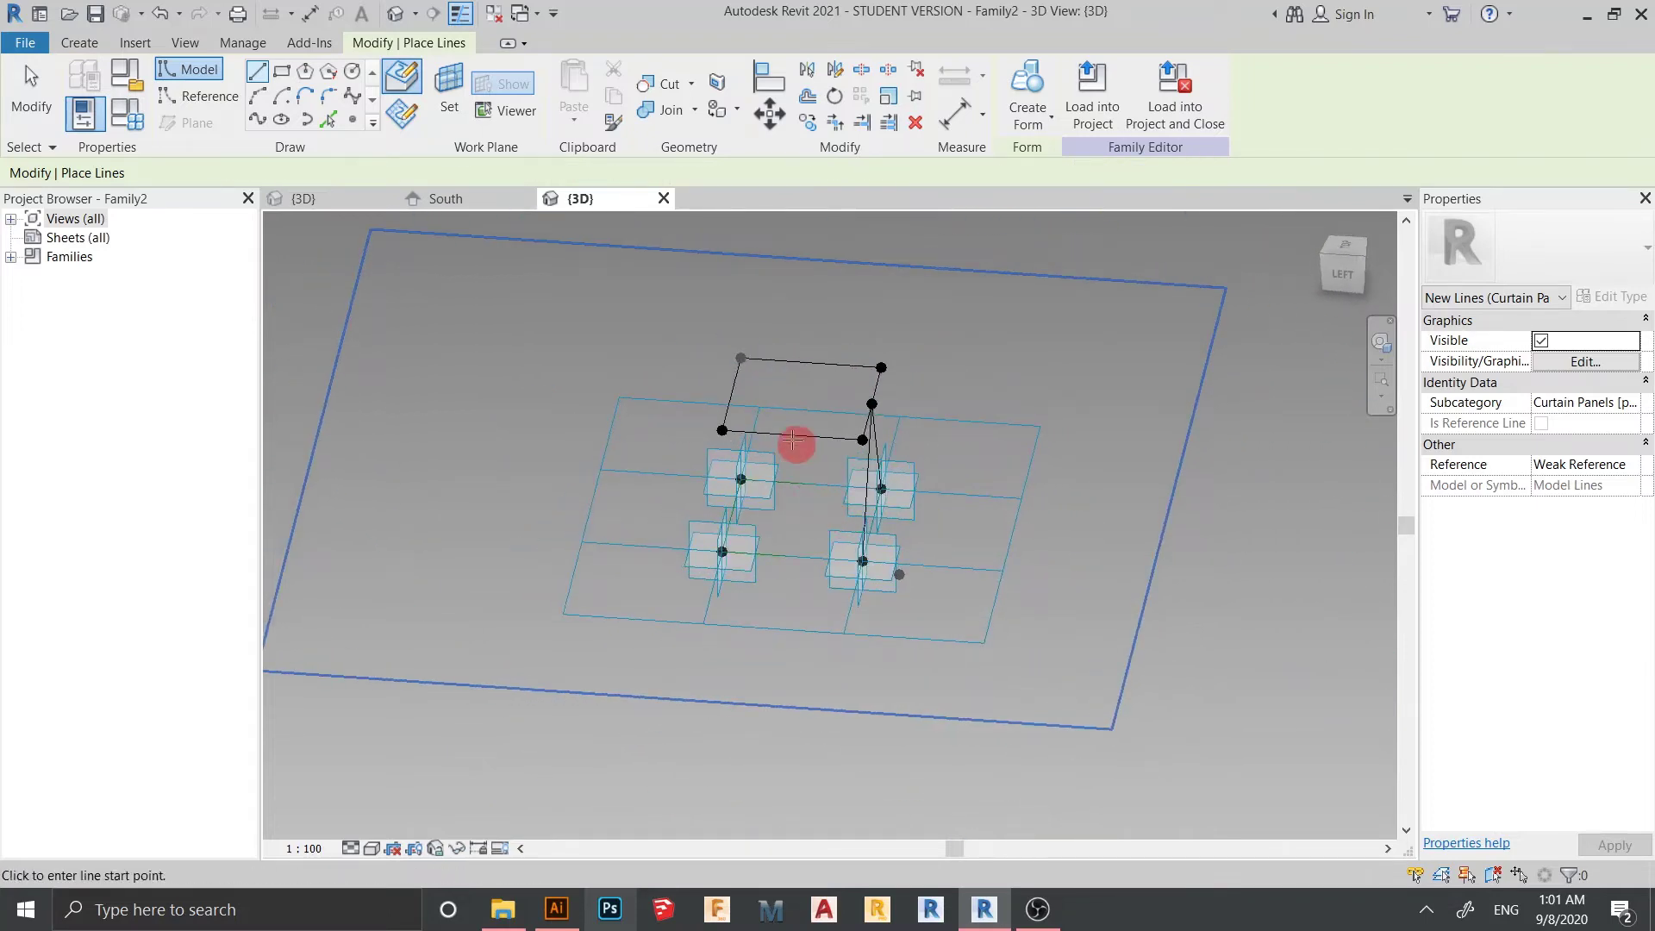
click(791, 433)
click(861, 559)
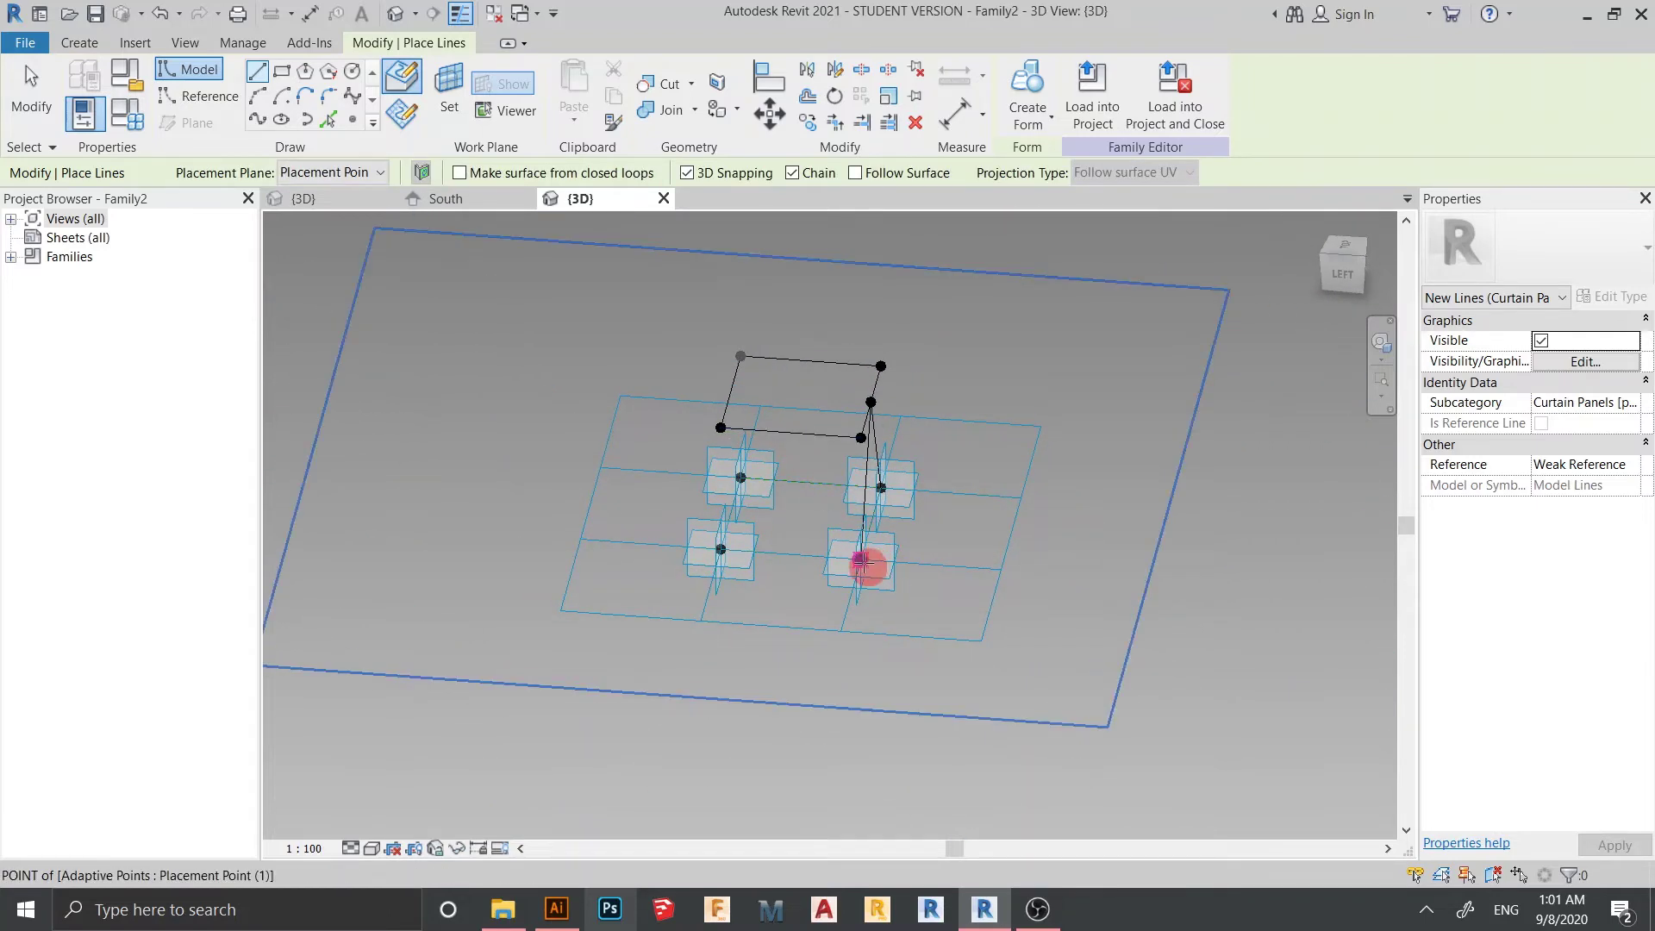
click(792, 436)
click(721, 549)
- Draw the diagonal pairs on the remaining two sides, joining each upper edge's midpoint to the adaptive points below
shift+middle_drag(681, 565, 949, 580)
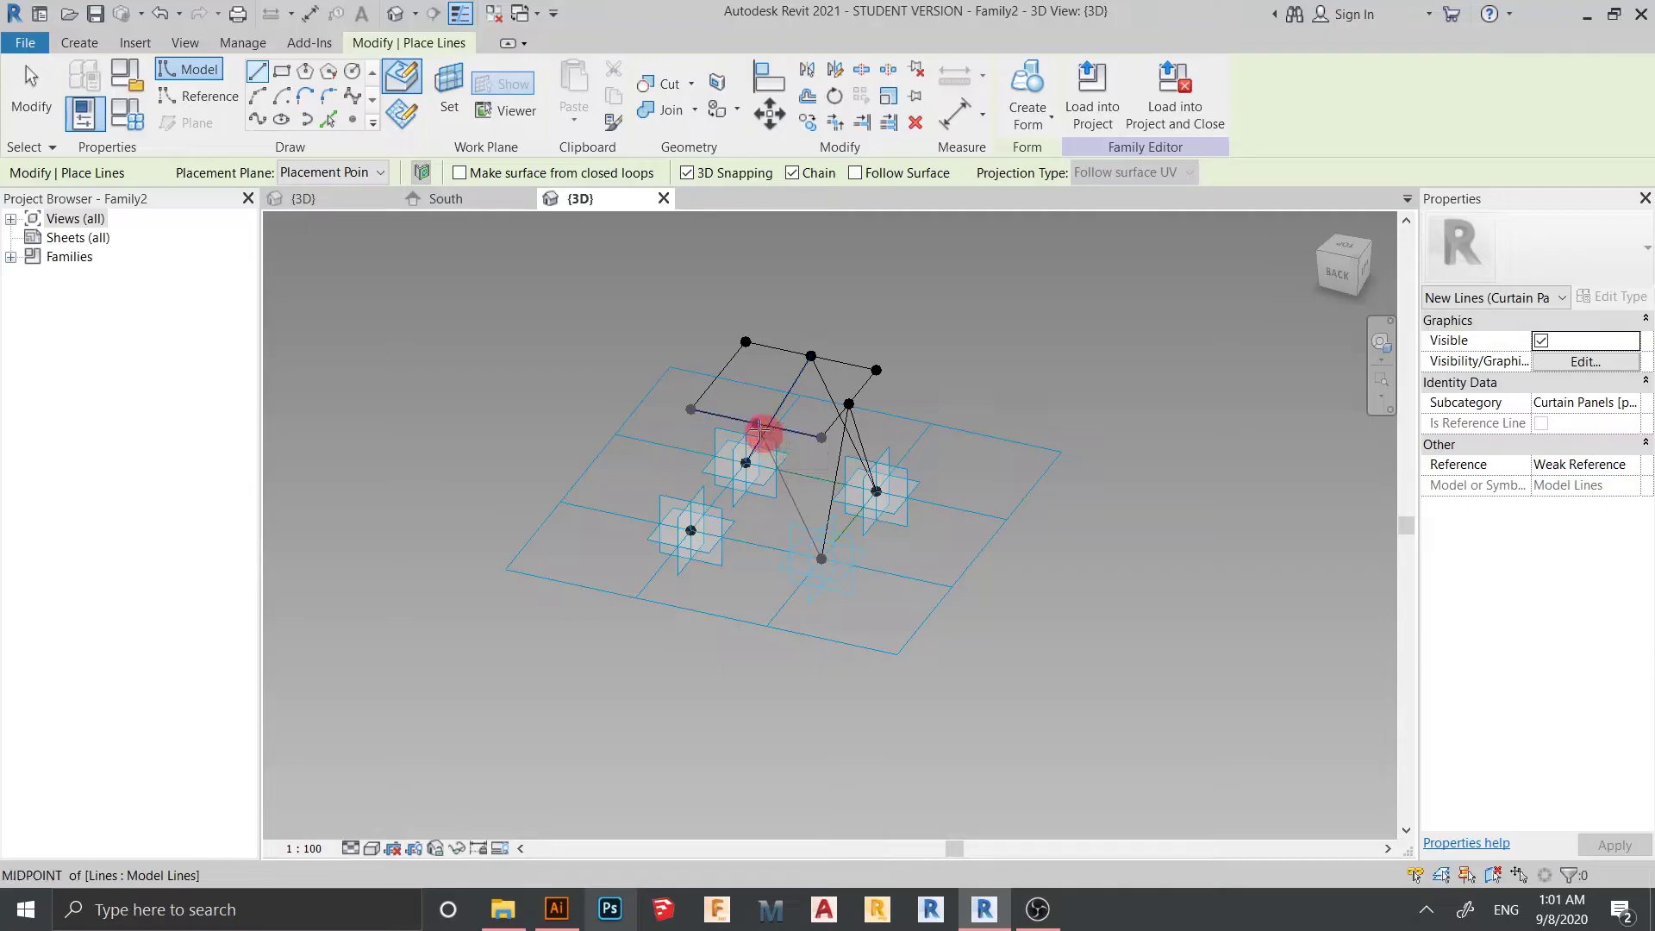
click(763, 433)
click(690, 533)
shift+middle_drag(686, 539, 783, 566)
shift+middle_drag(743, 443, 779, 432)
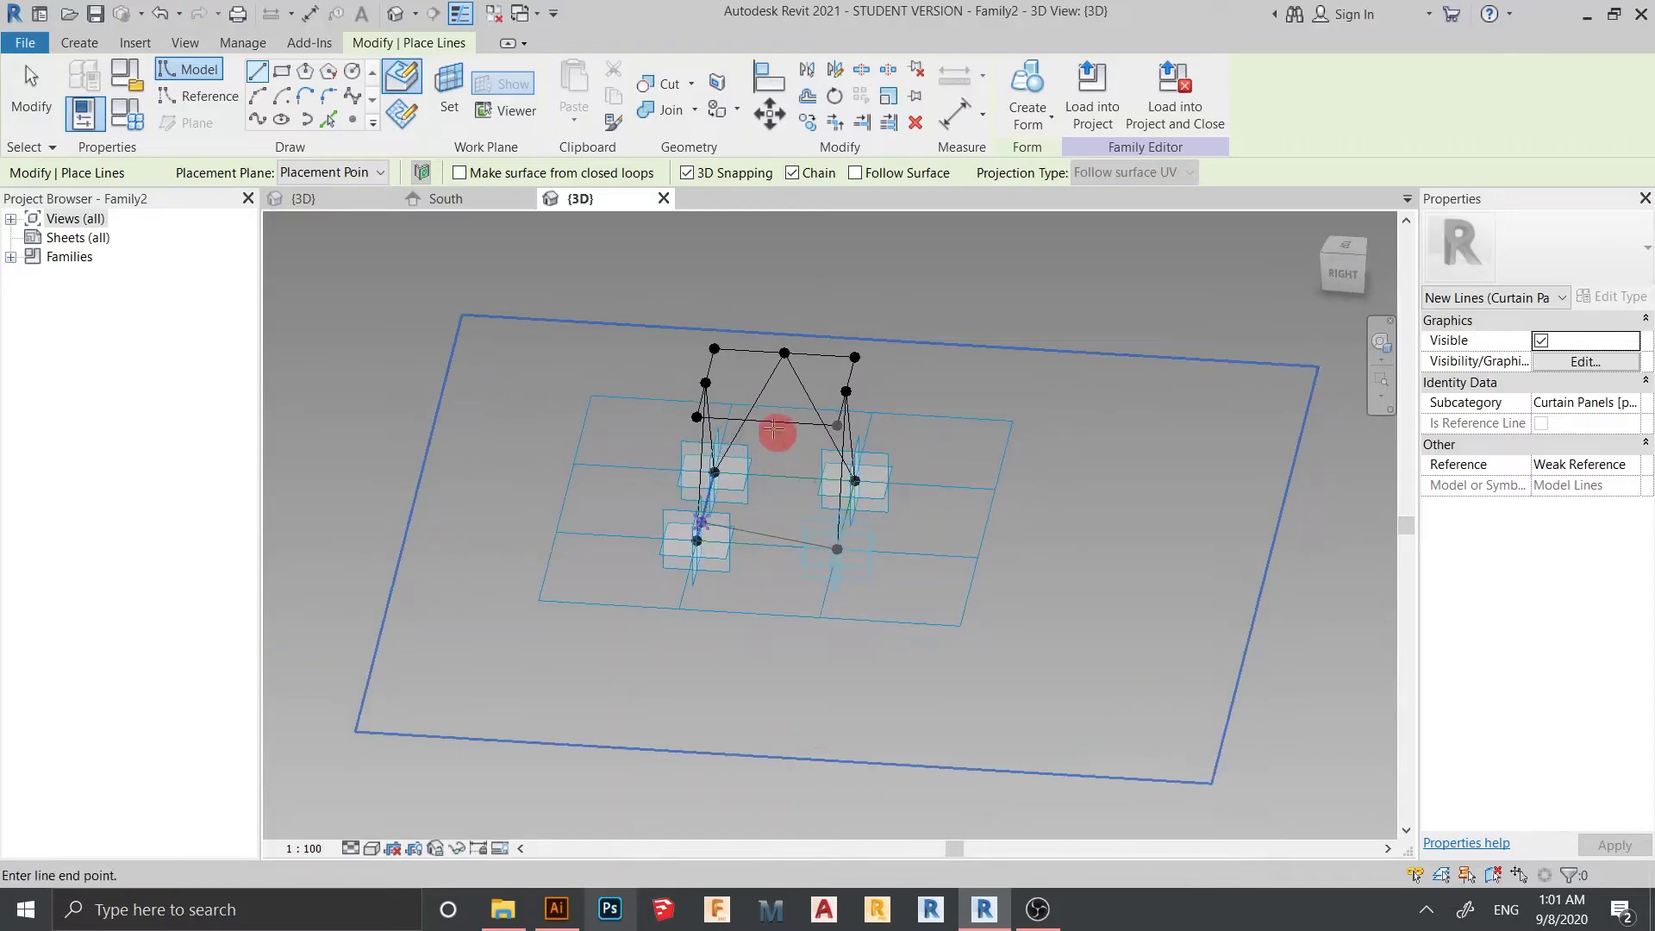
click(700, 541)
scroll(712, 578, down, 2)
shift+middle_drag(712, 578, 827, 607)
key(Escape)
key(Escape)
- Convert the eight diagonal lines and the four lines of the upper rectangle into reference lines
click(760, 526)
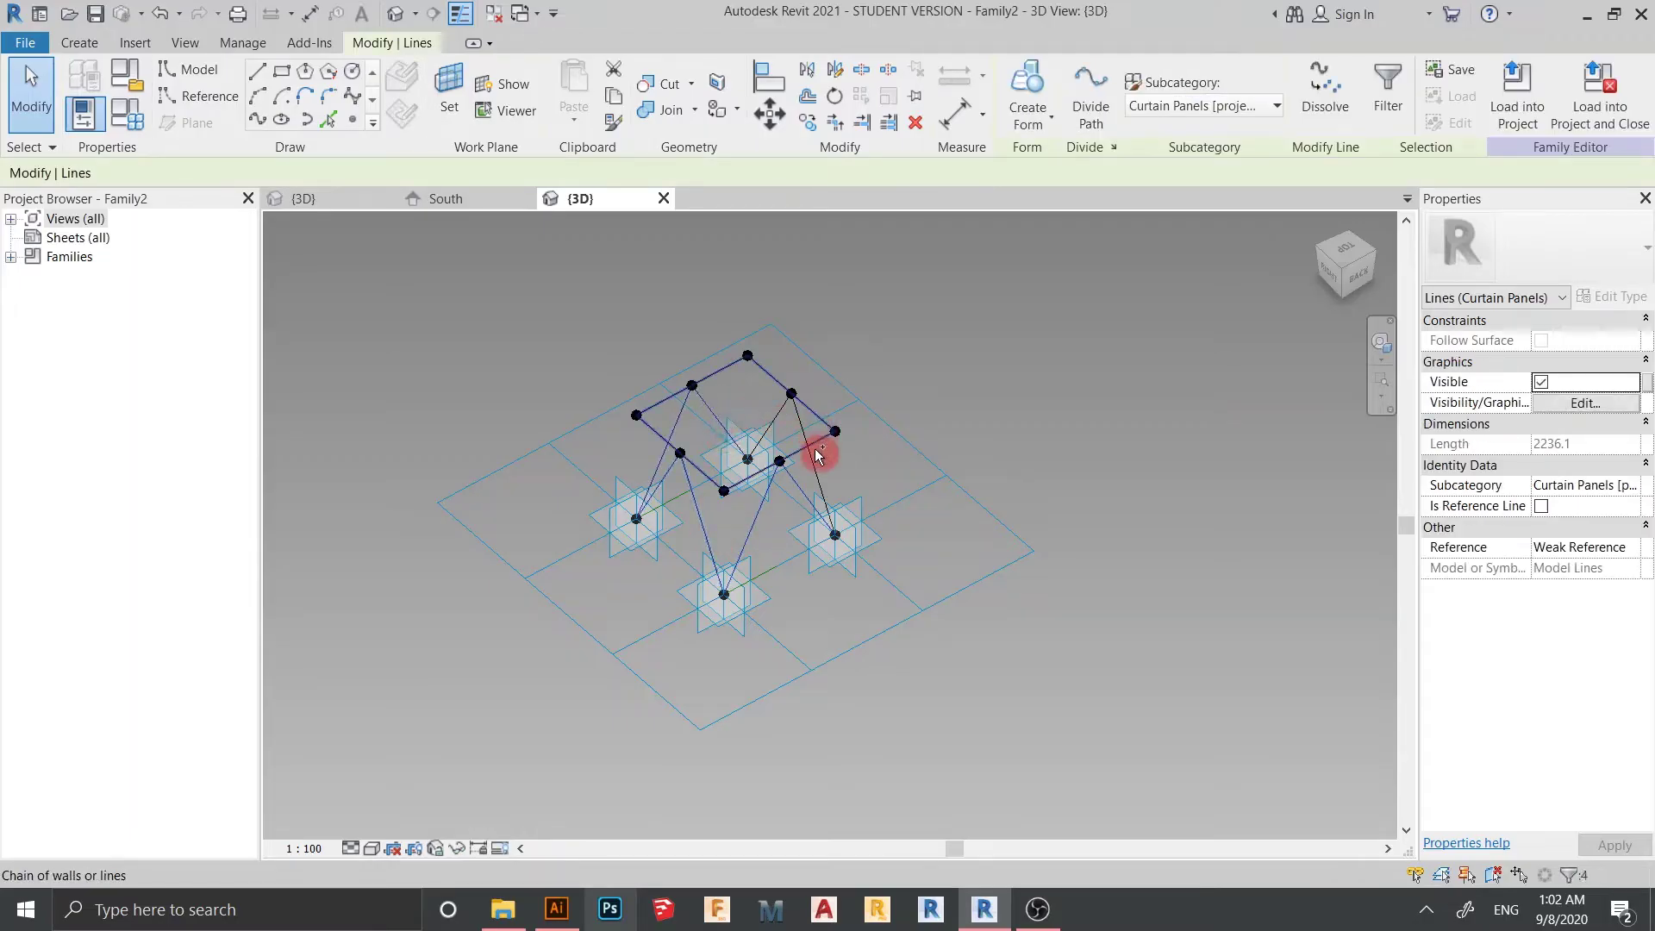
shift+middle_drag(1034, 650, 1345, 560)
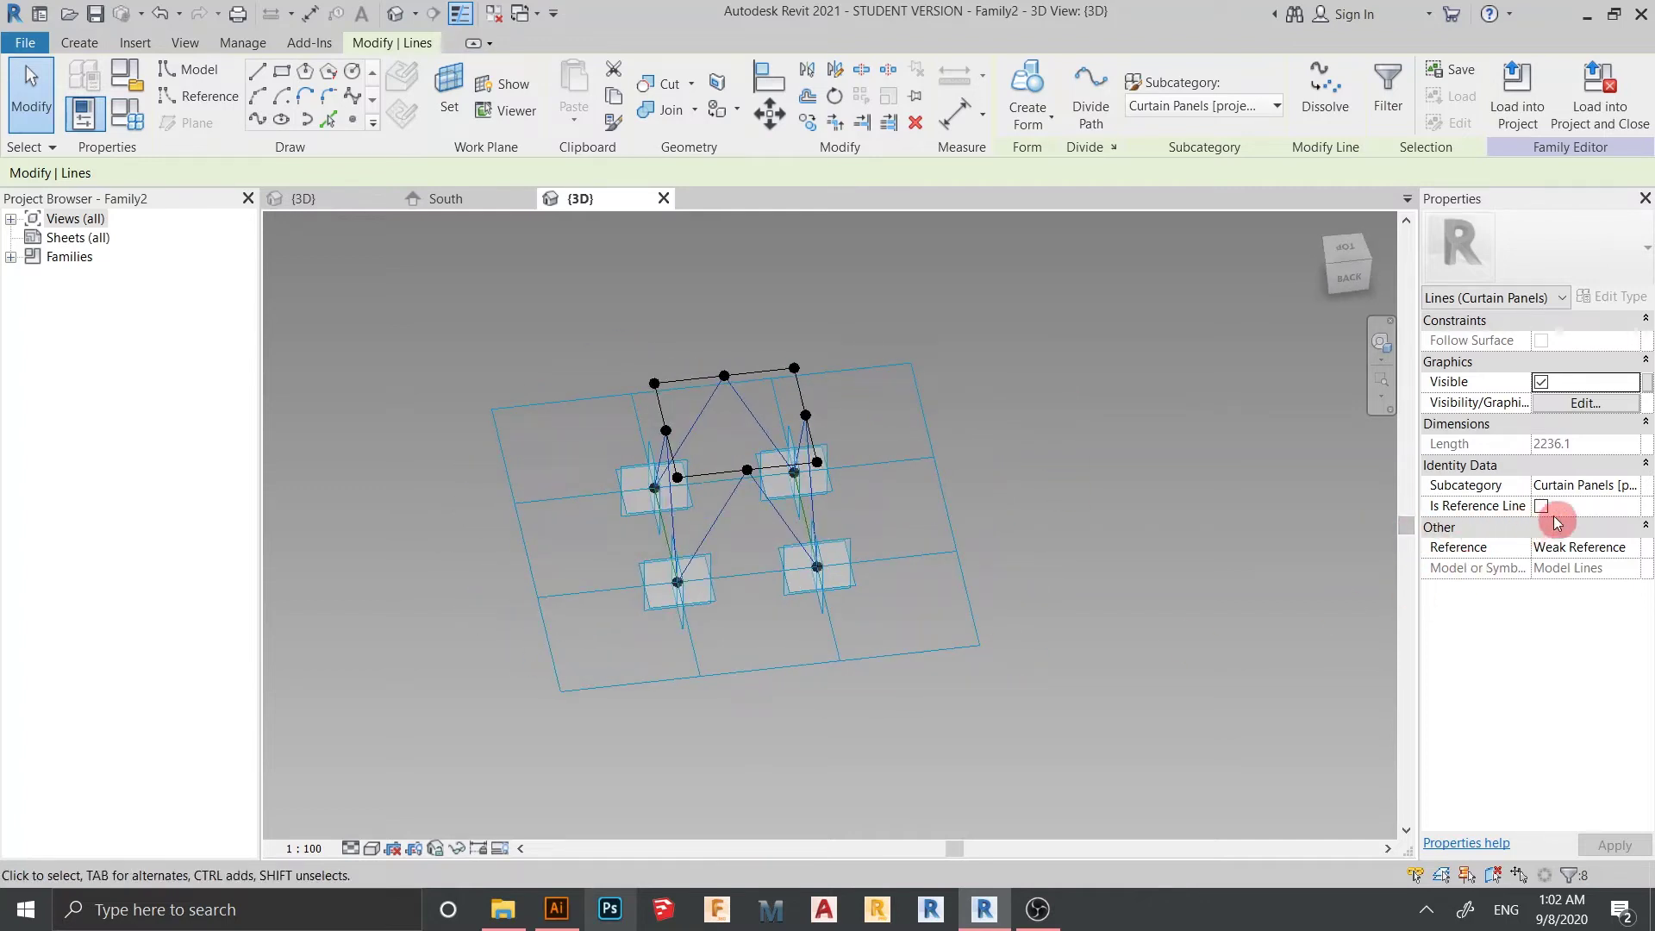
click(1541, 509)
shift+middle_drag(1093, 632, 794, 527)
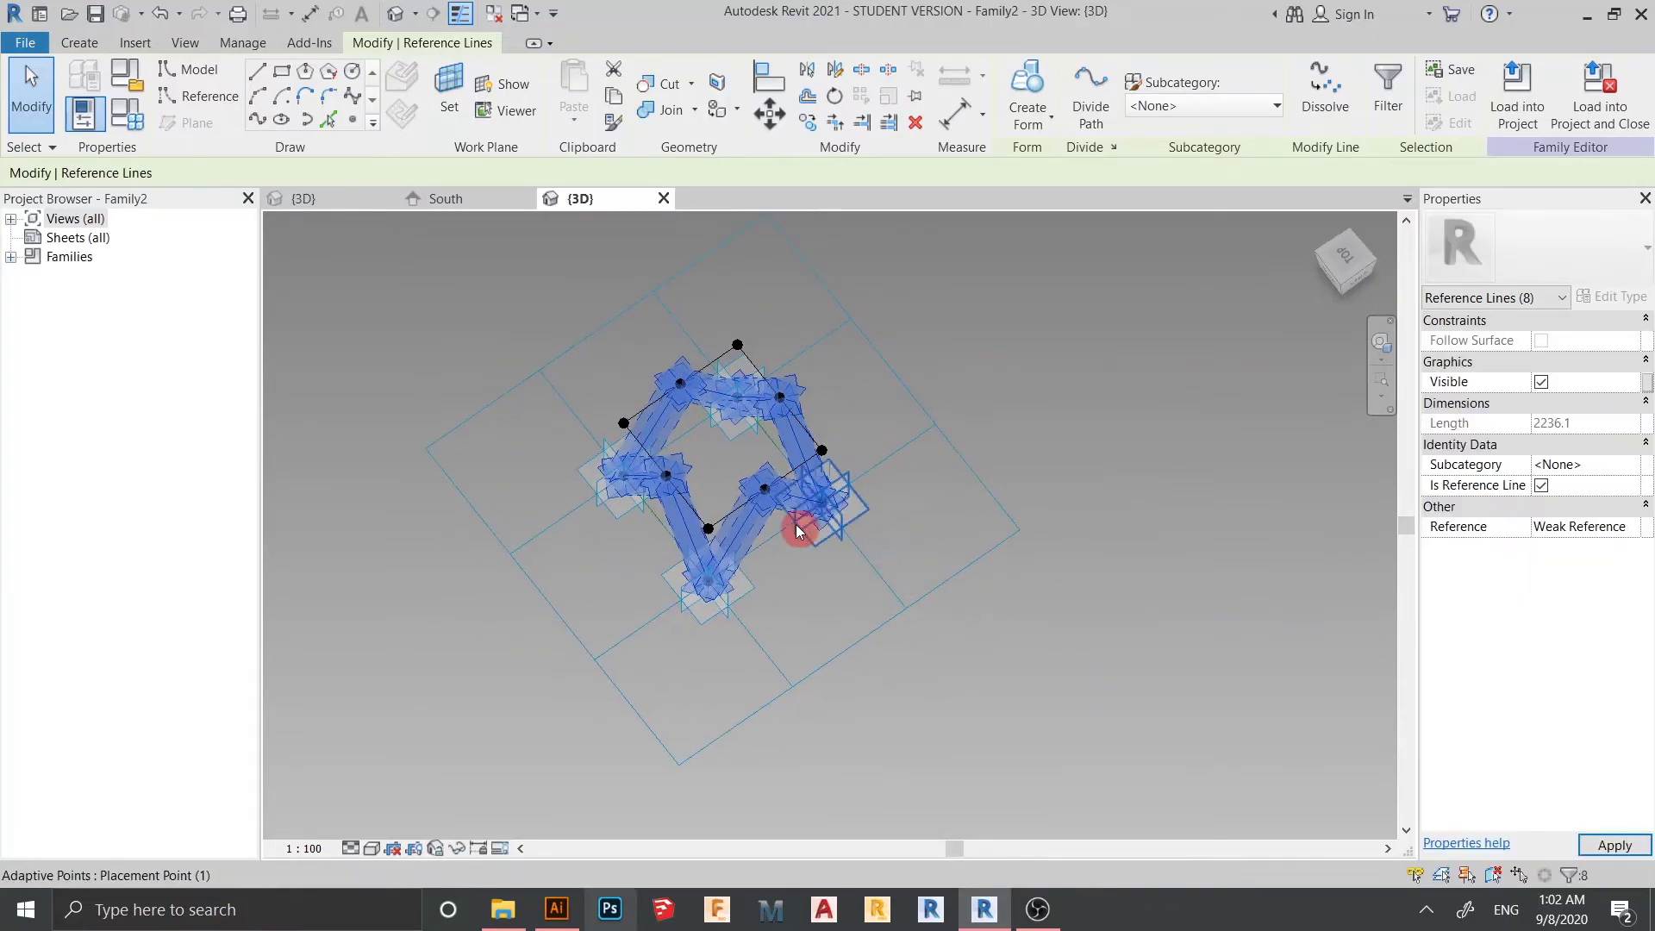
click(1541, 485)
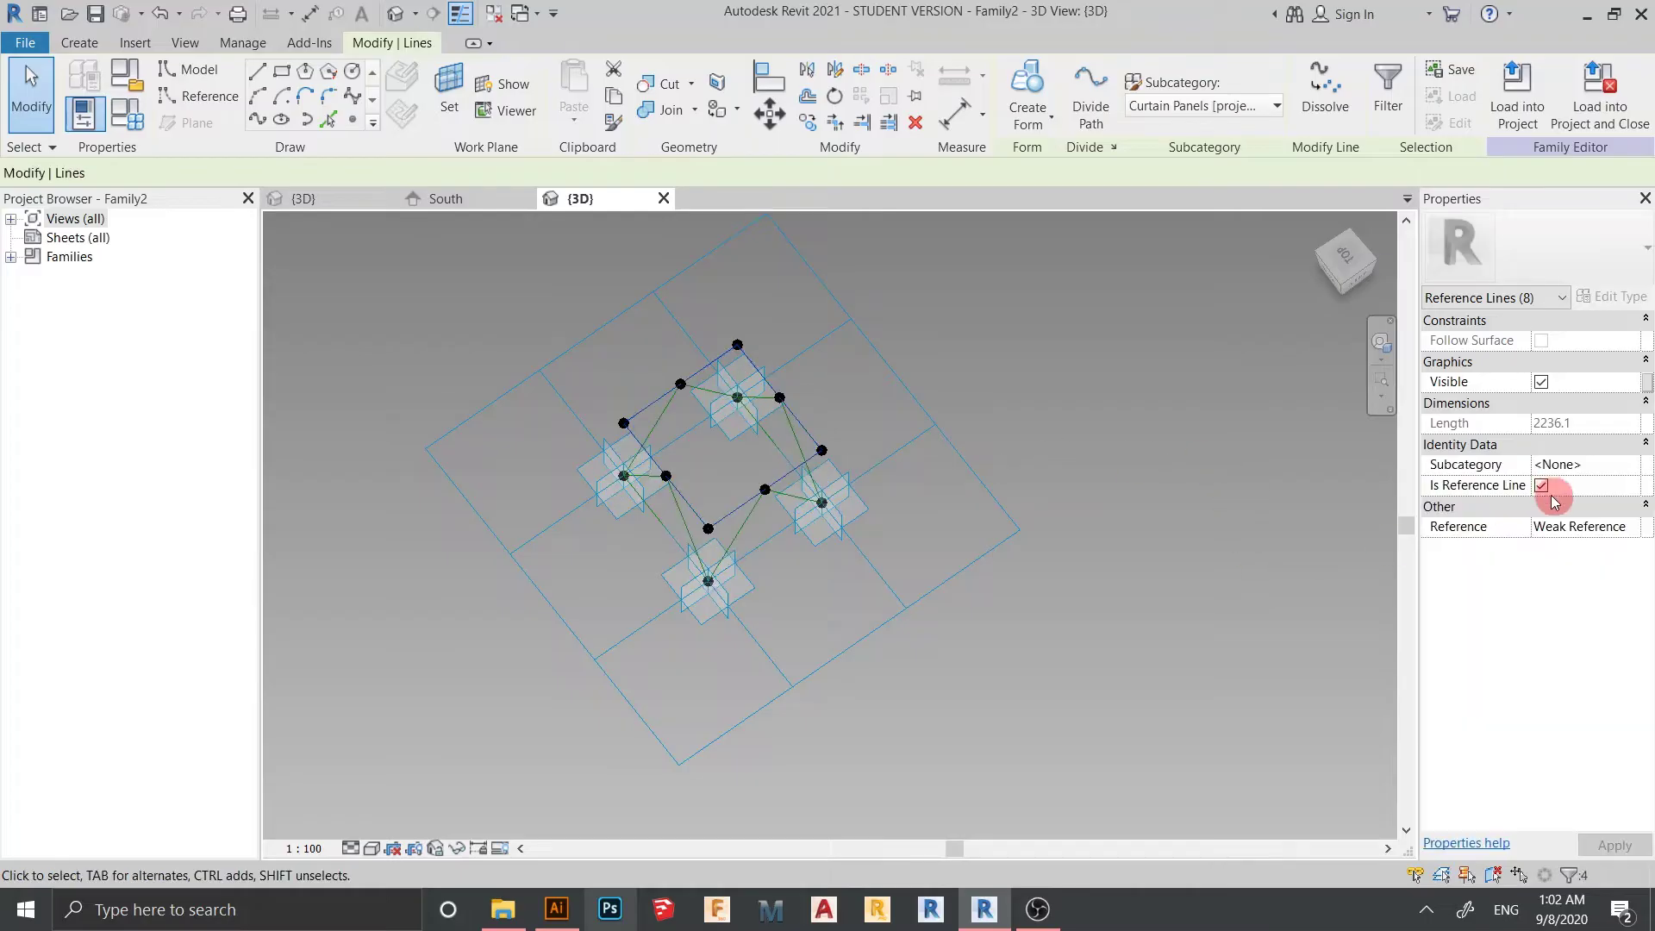
click(1541, 507)
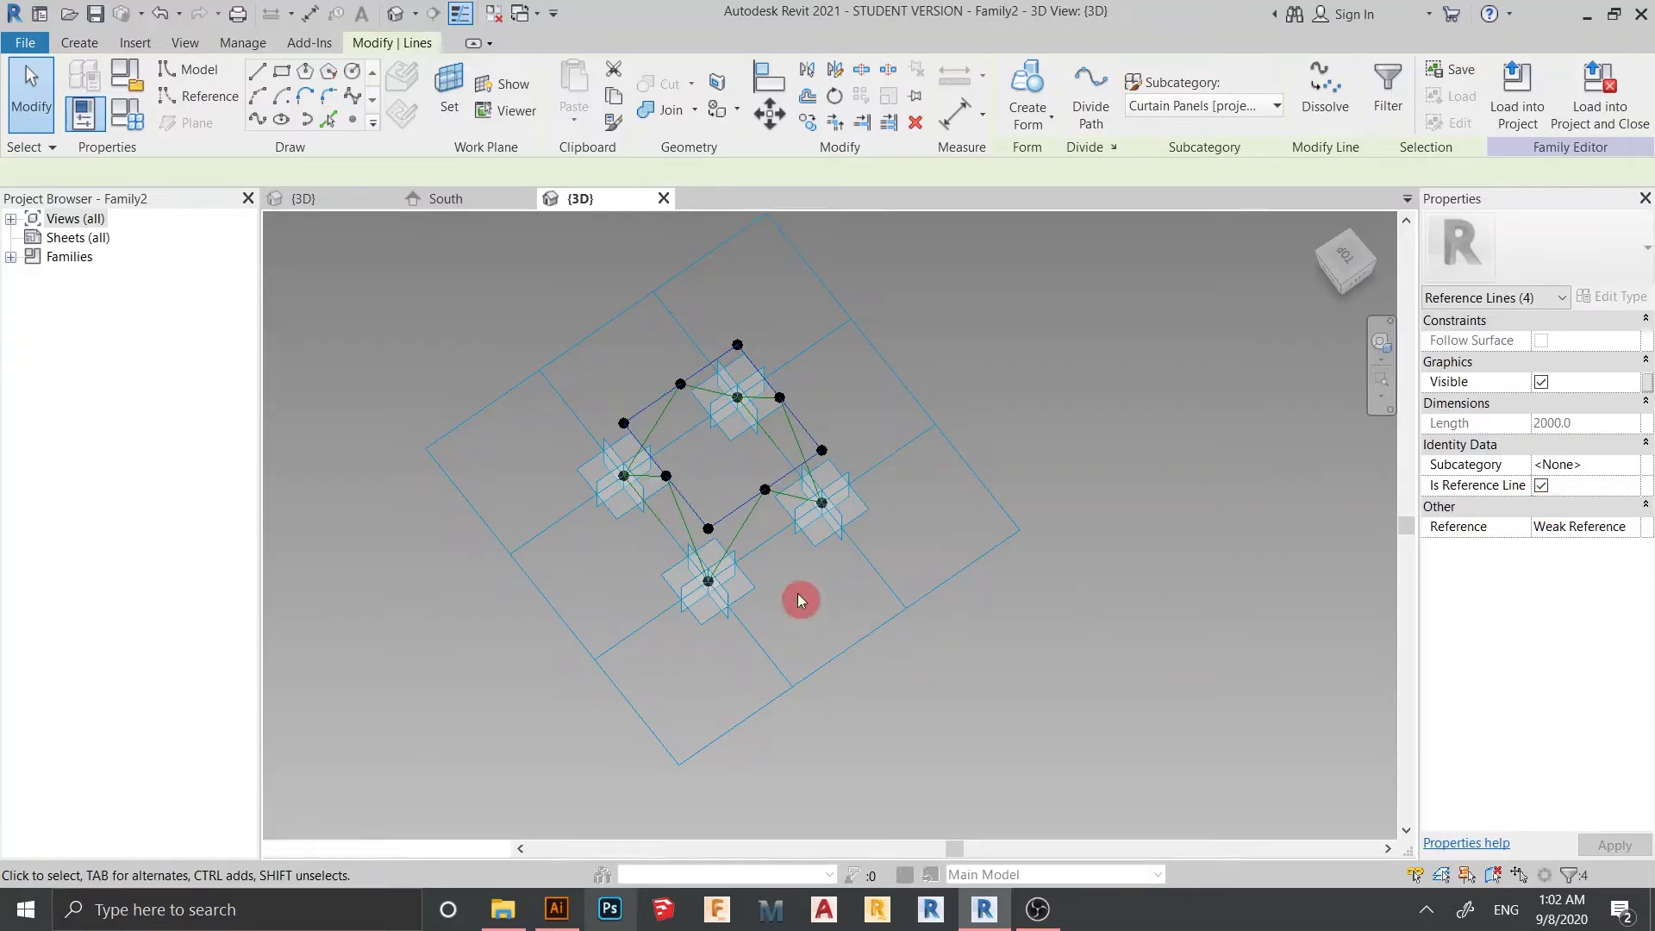
click(867, 597)
- Create a solid box form from the upper rectangle of reference lines
shift+middle_drag(867, 596, 691, 432)
scroll(792, 628, up, 3)
click(691, 432)
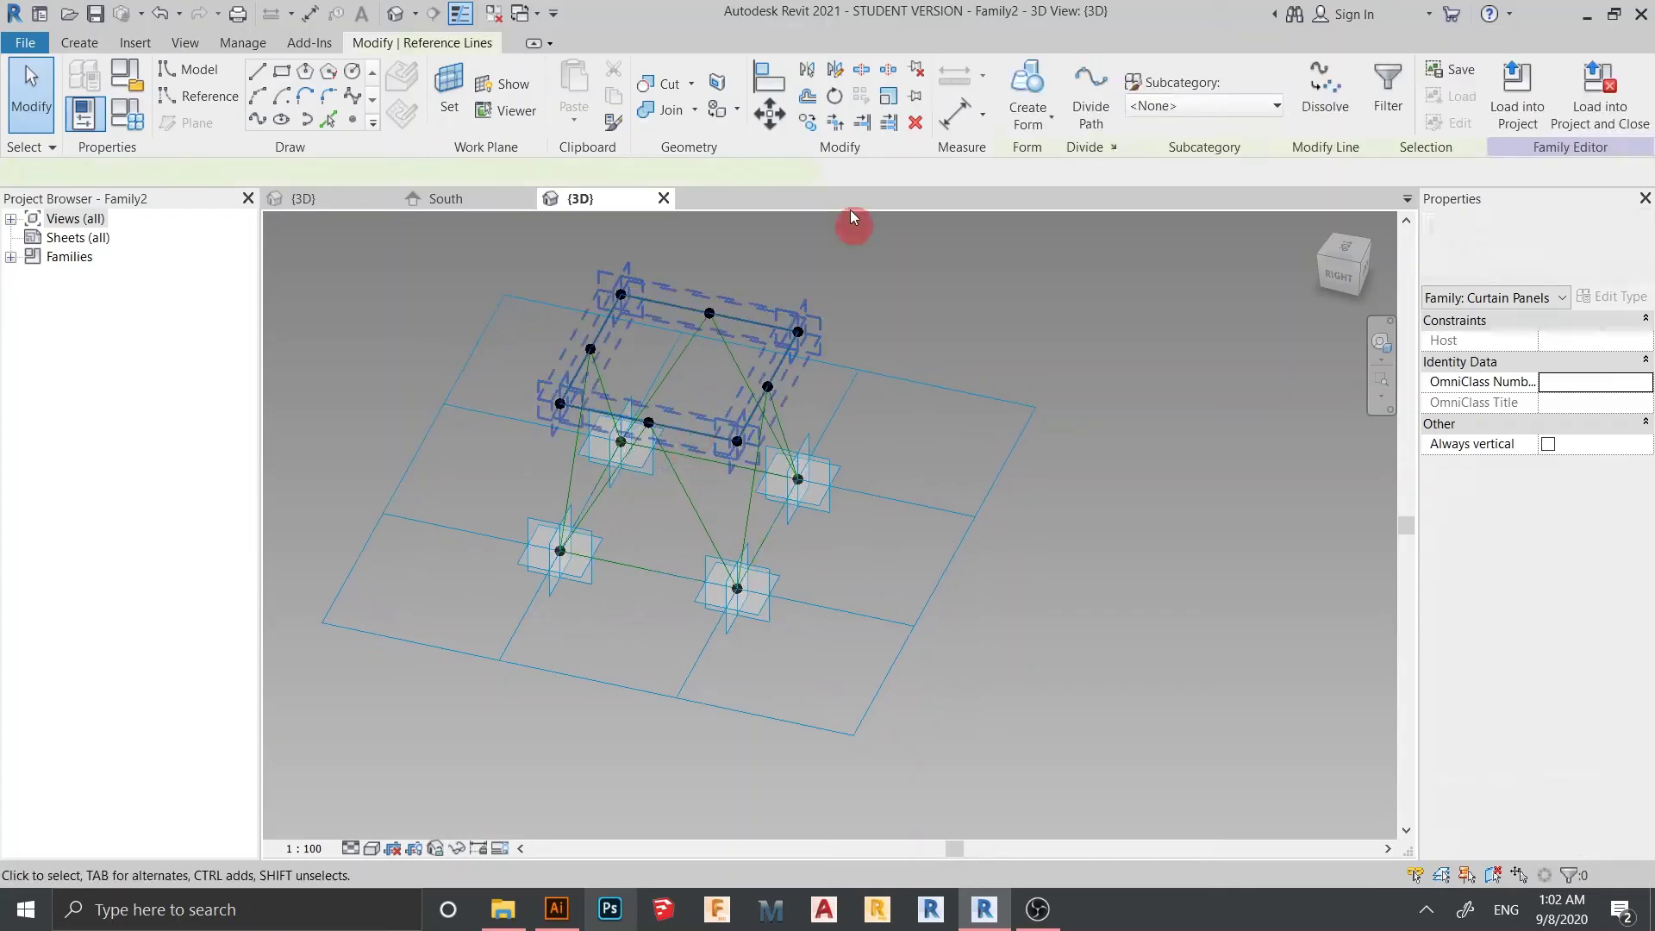
click(1028, 108)
click(1018, 158)
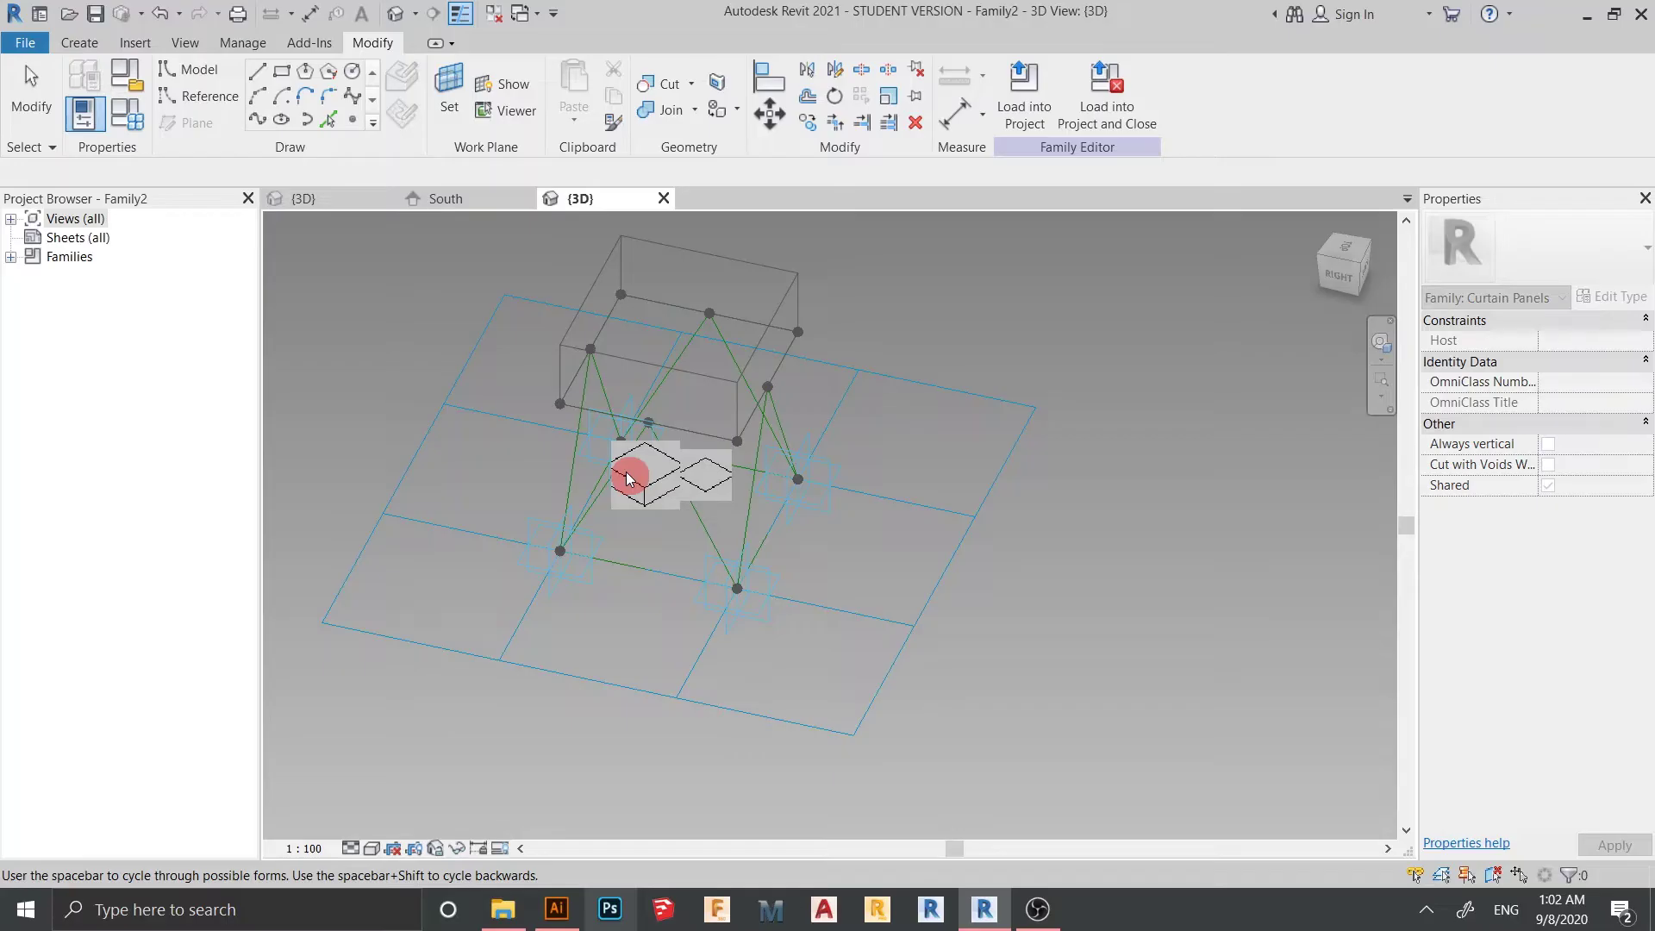
click(628, 477)
- Set the height of the upper solid form to 10
click(684, 314)
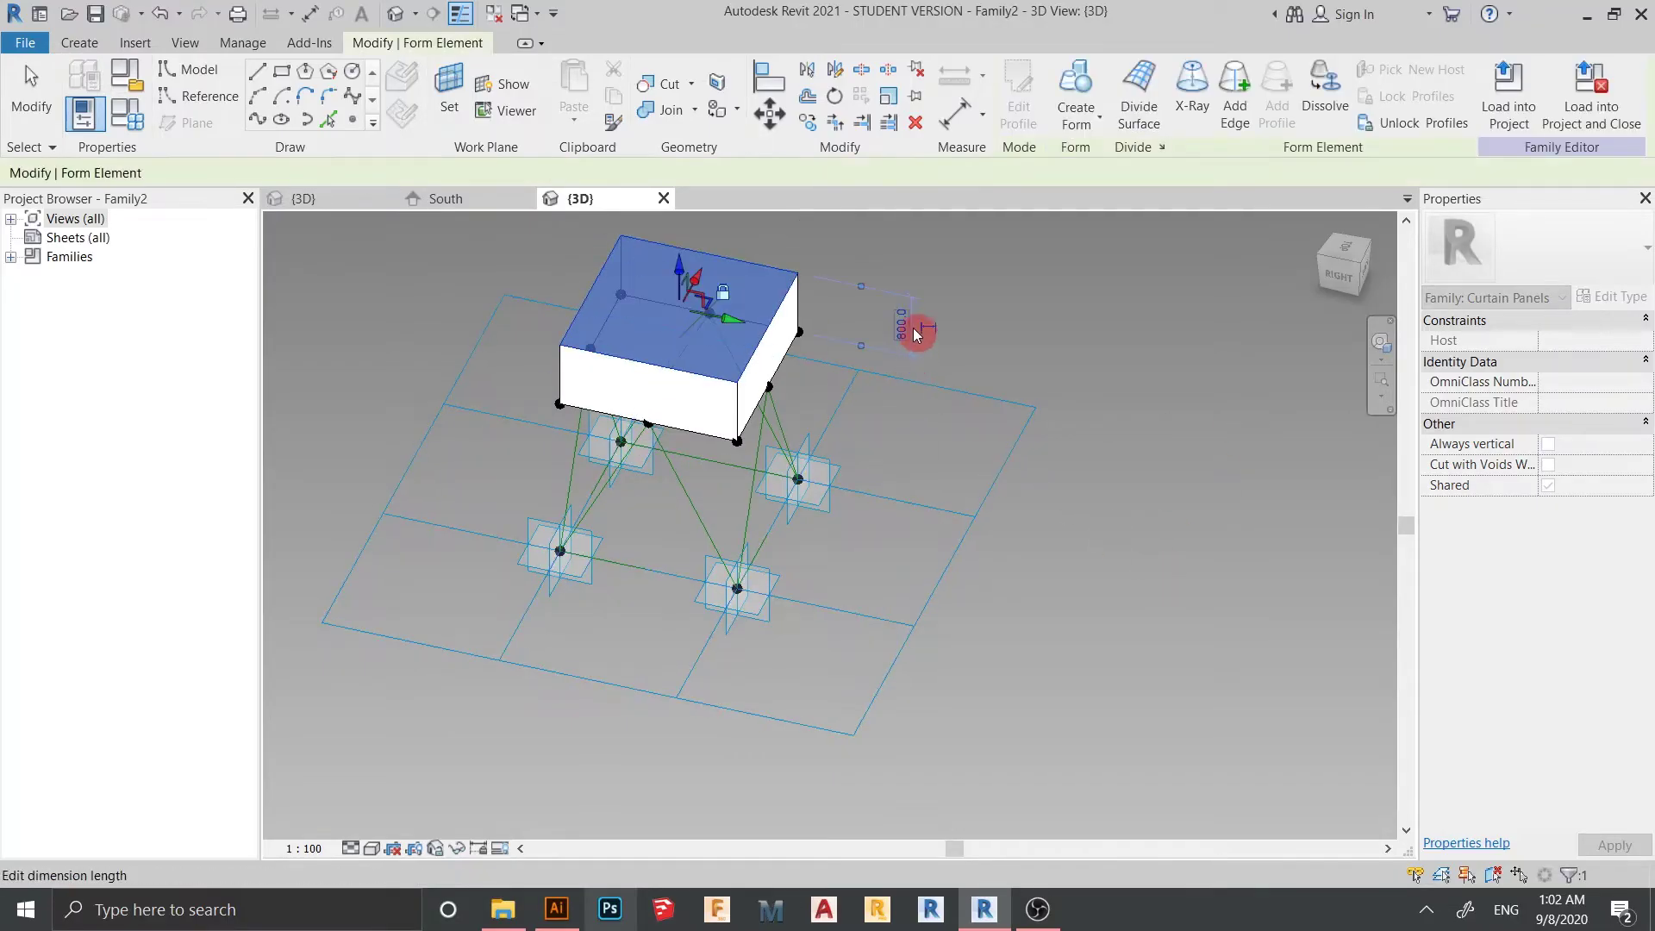
click(904, 325)
text(10)
key(Return)
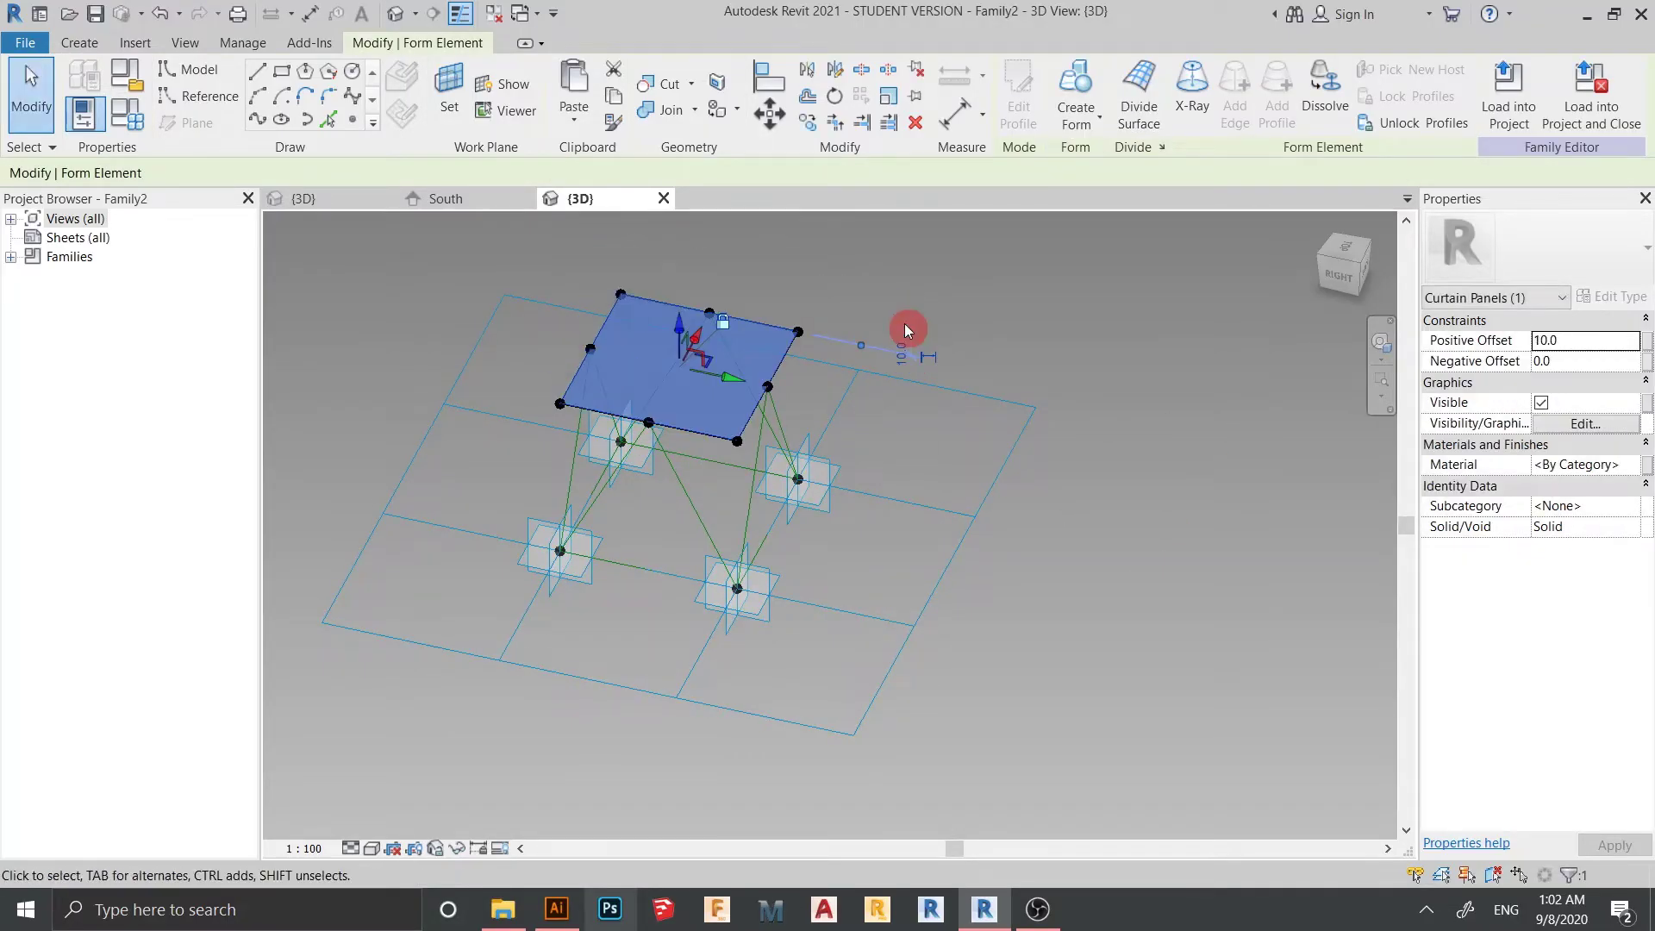
- Create a material family parameter named m and associate it with the upper panel's material
click(1648, 465)
click(510, 507)
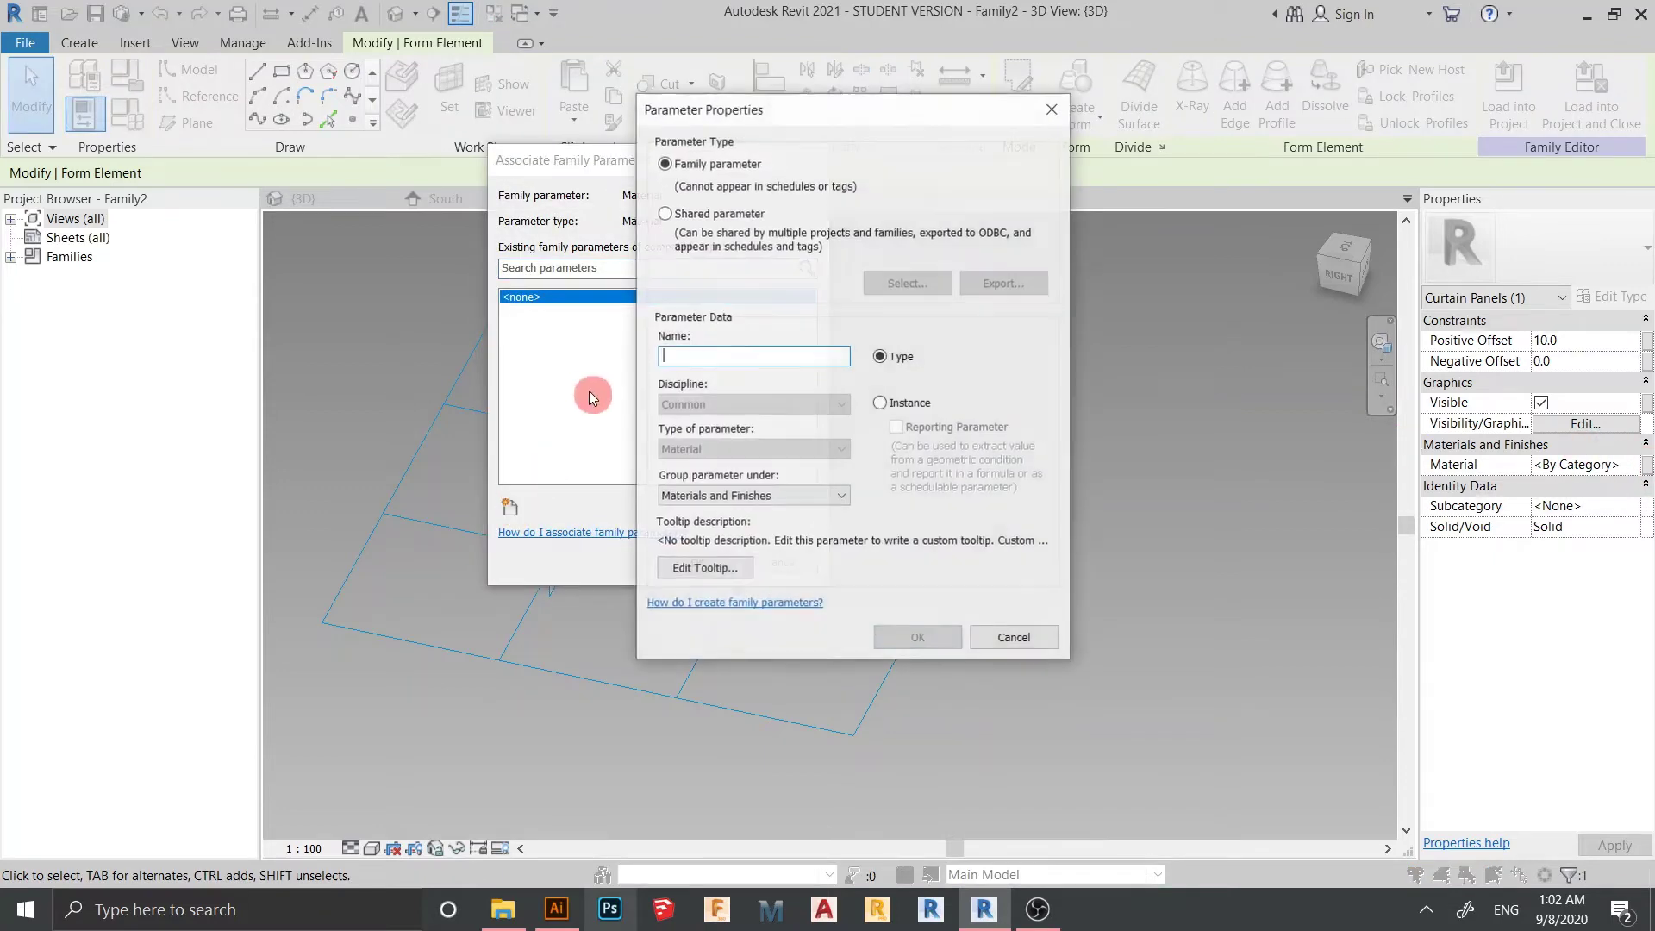
key(Return)
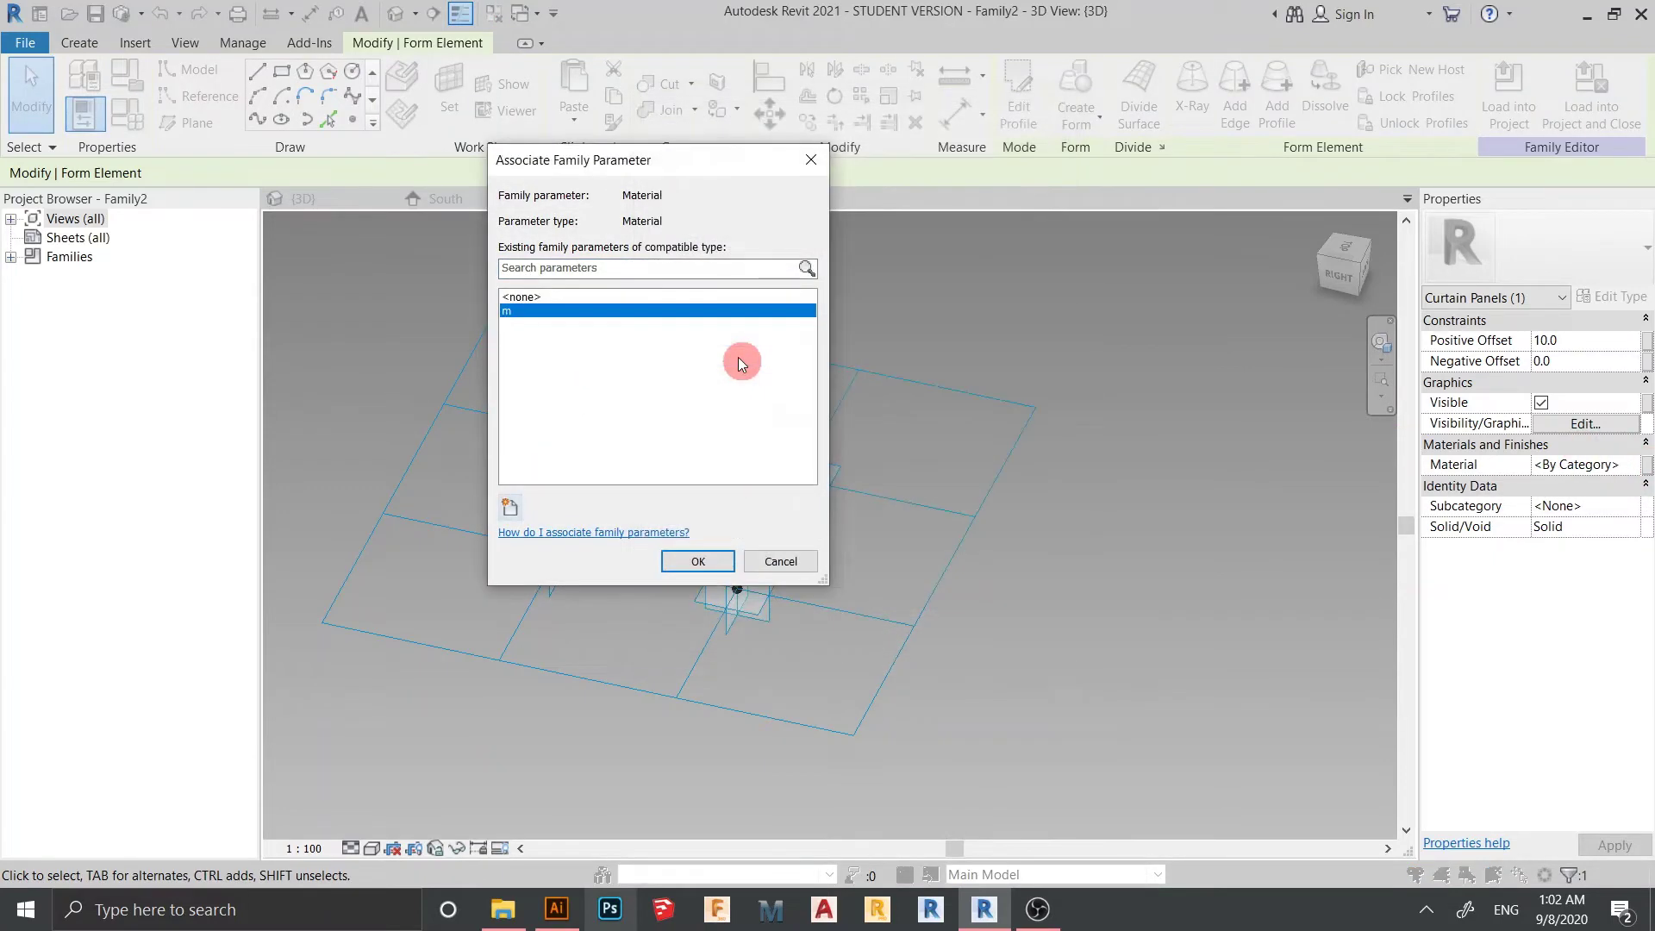
click(720, 561)
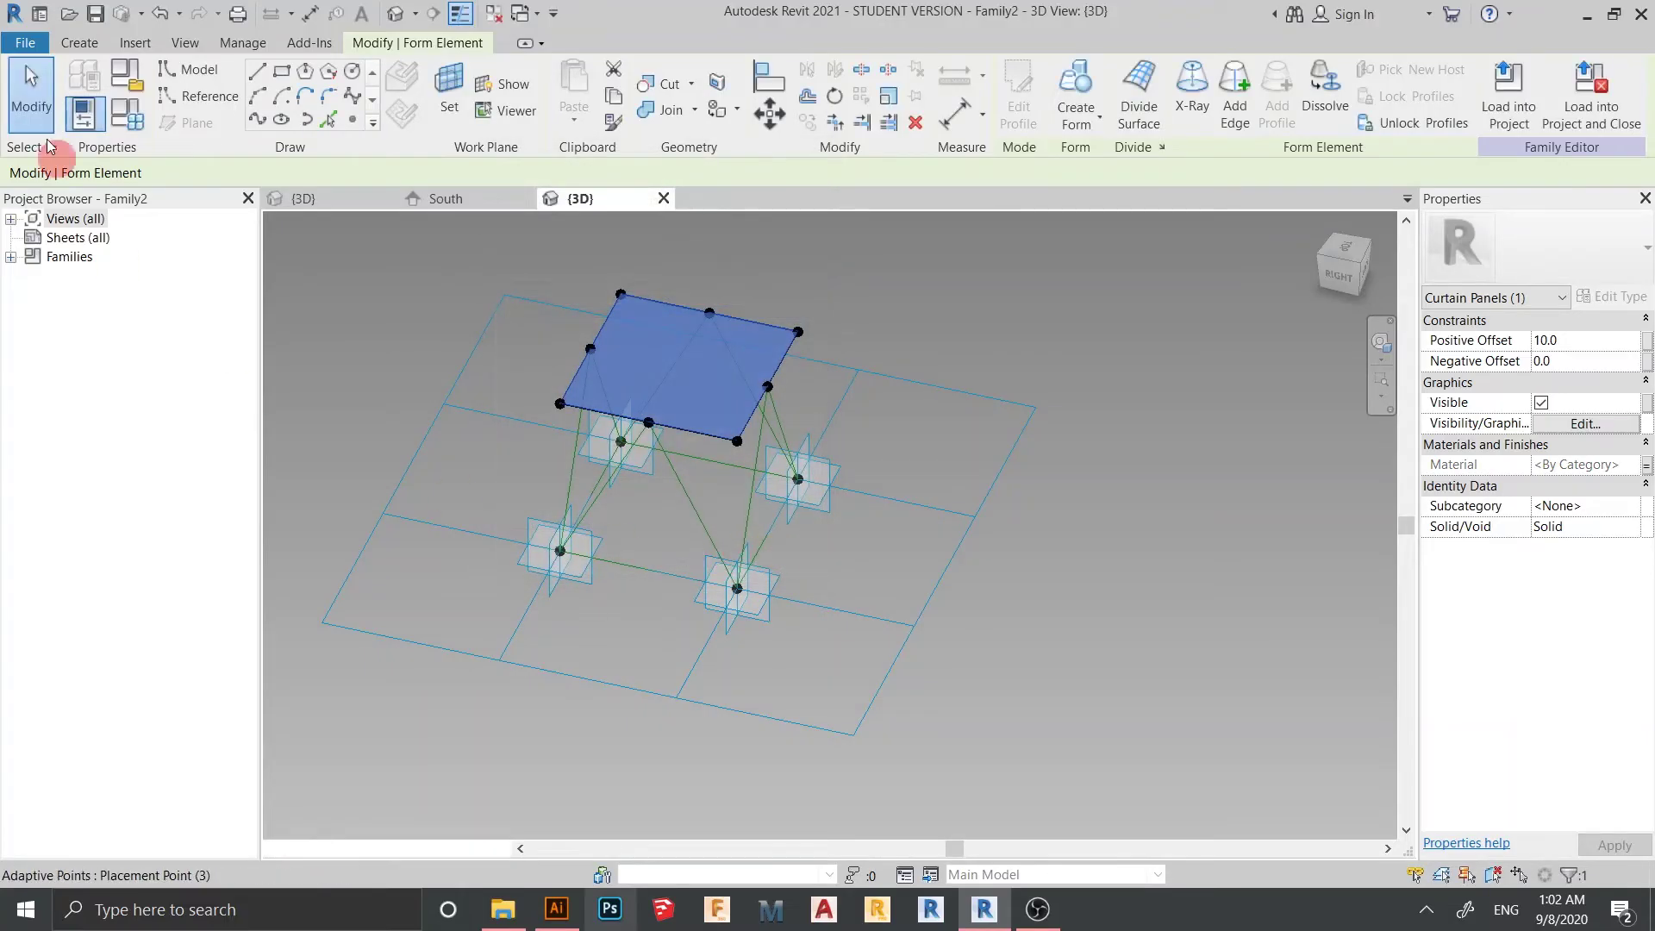
- Assign the Glass material to the parameter m in the family types
click(130, 107)
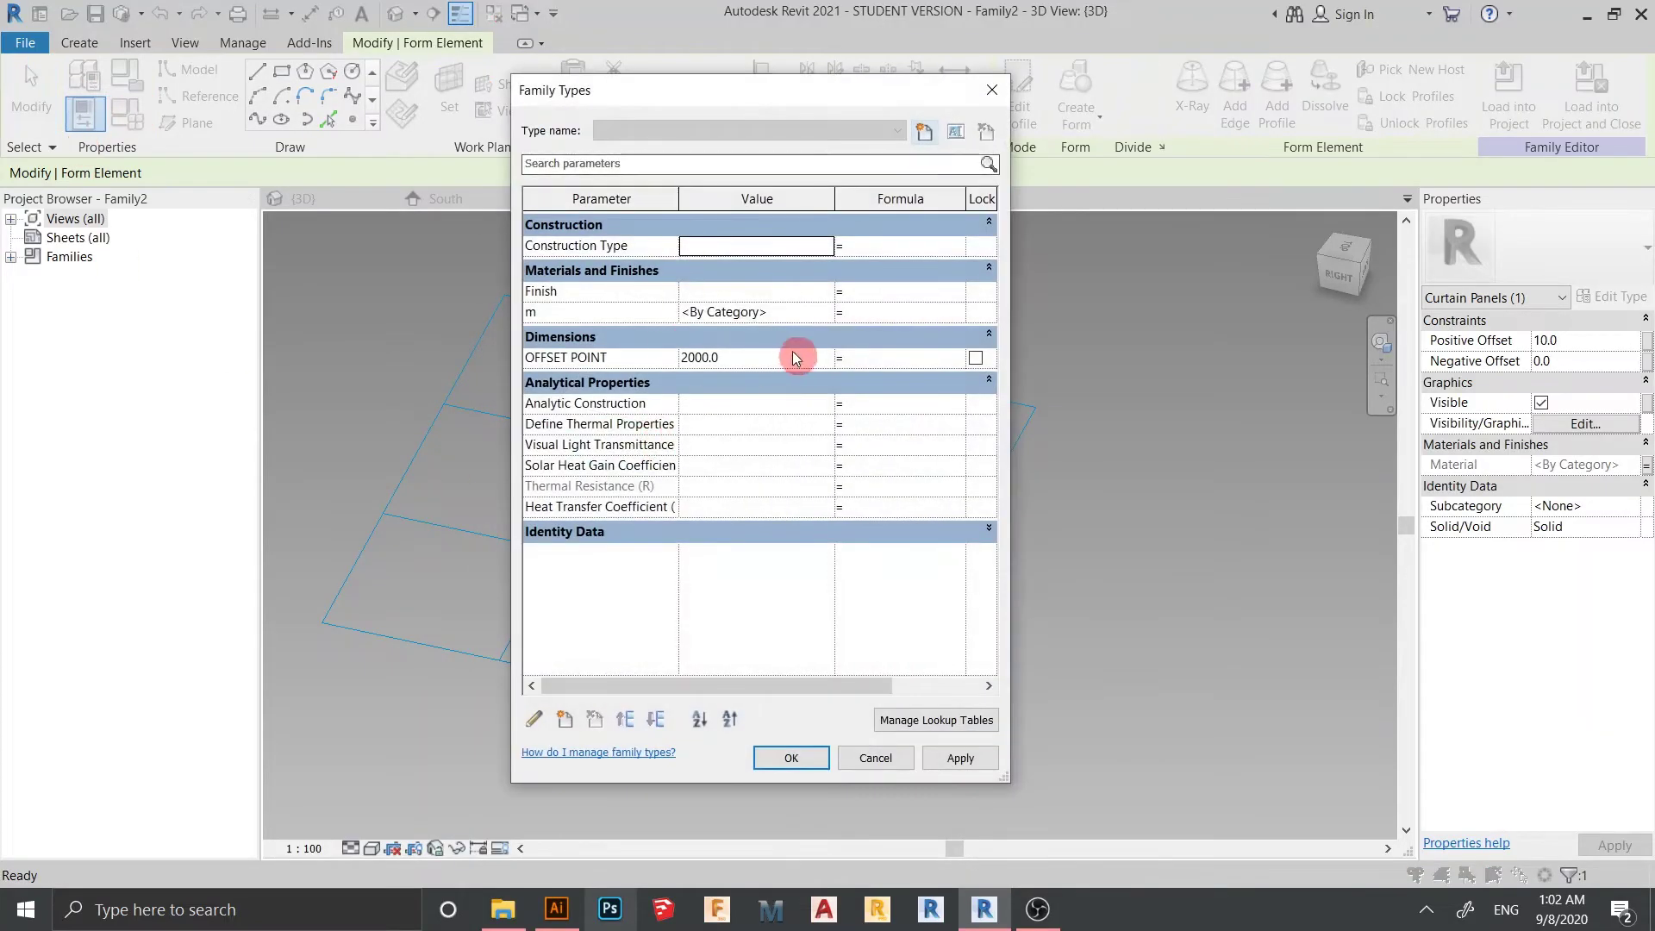
click(825, 315)
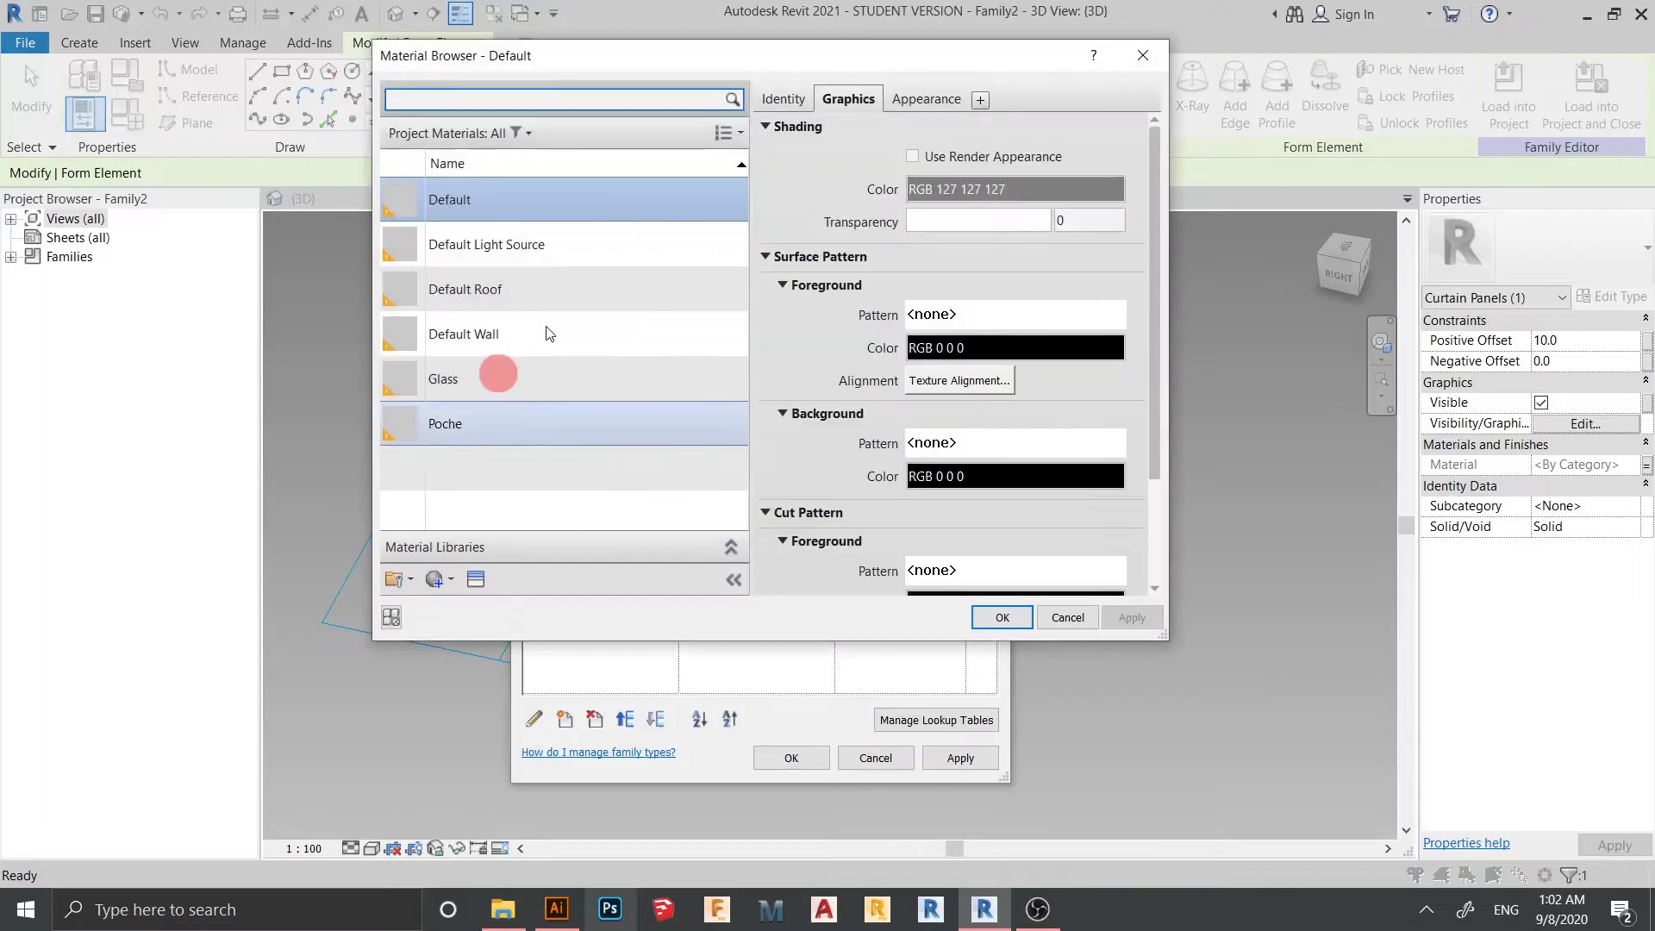
click(601, 380)
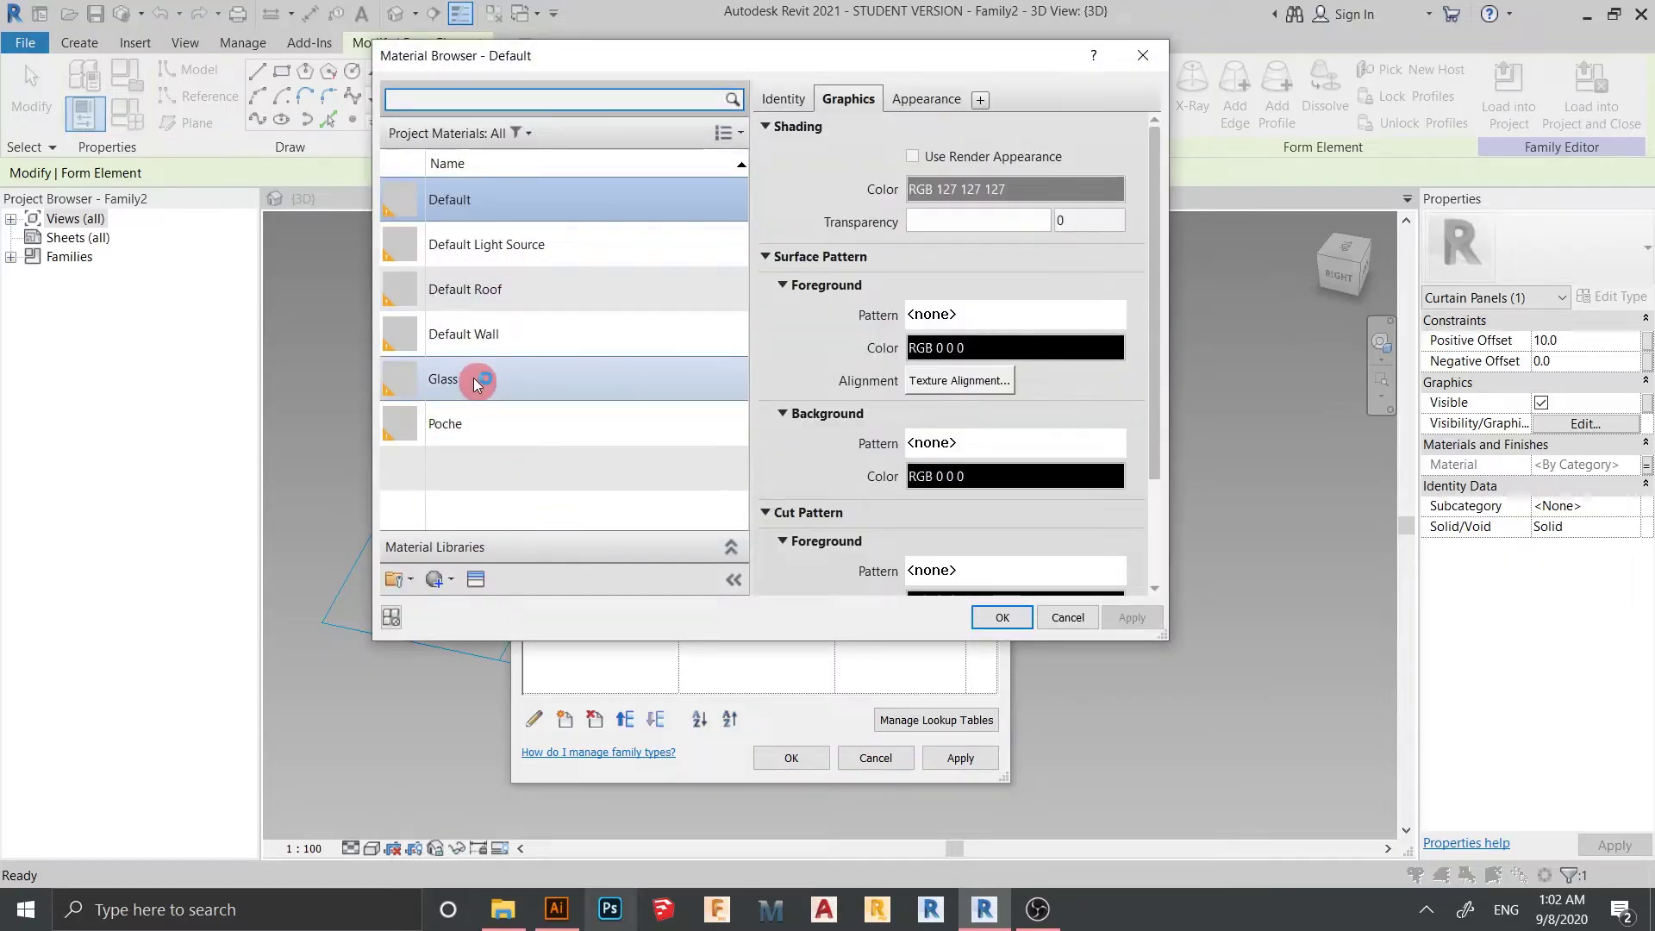
click(1003, 618)
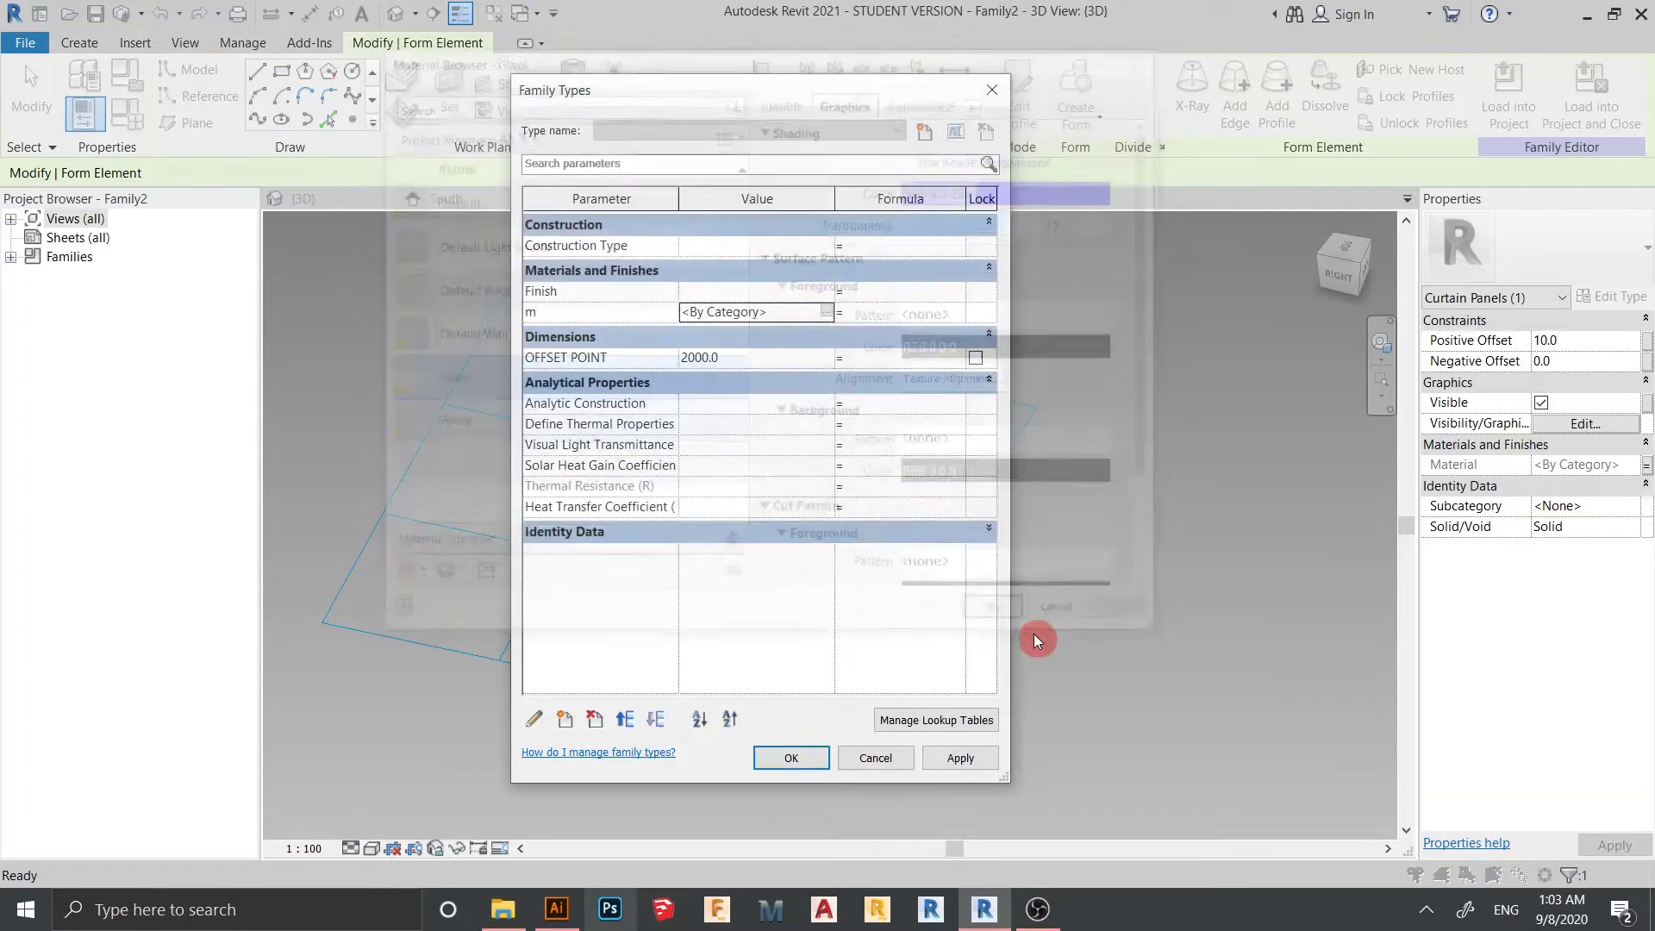
click(791, 757)
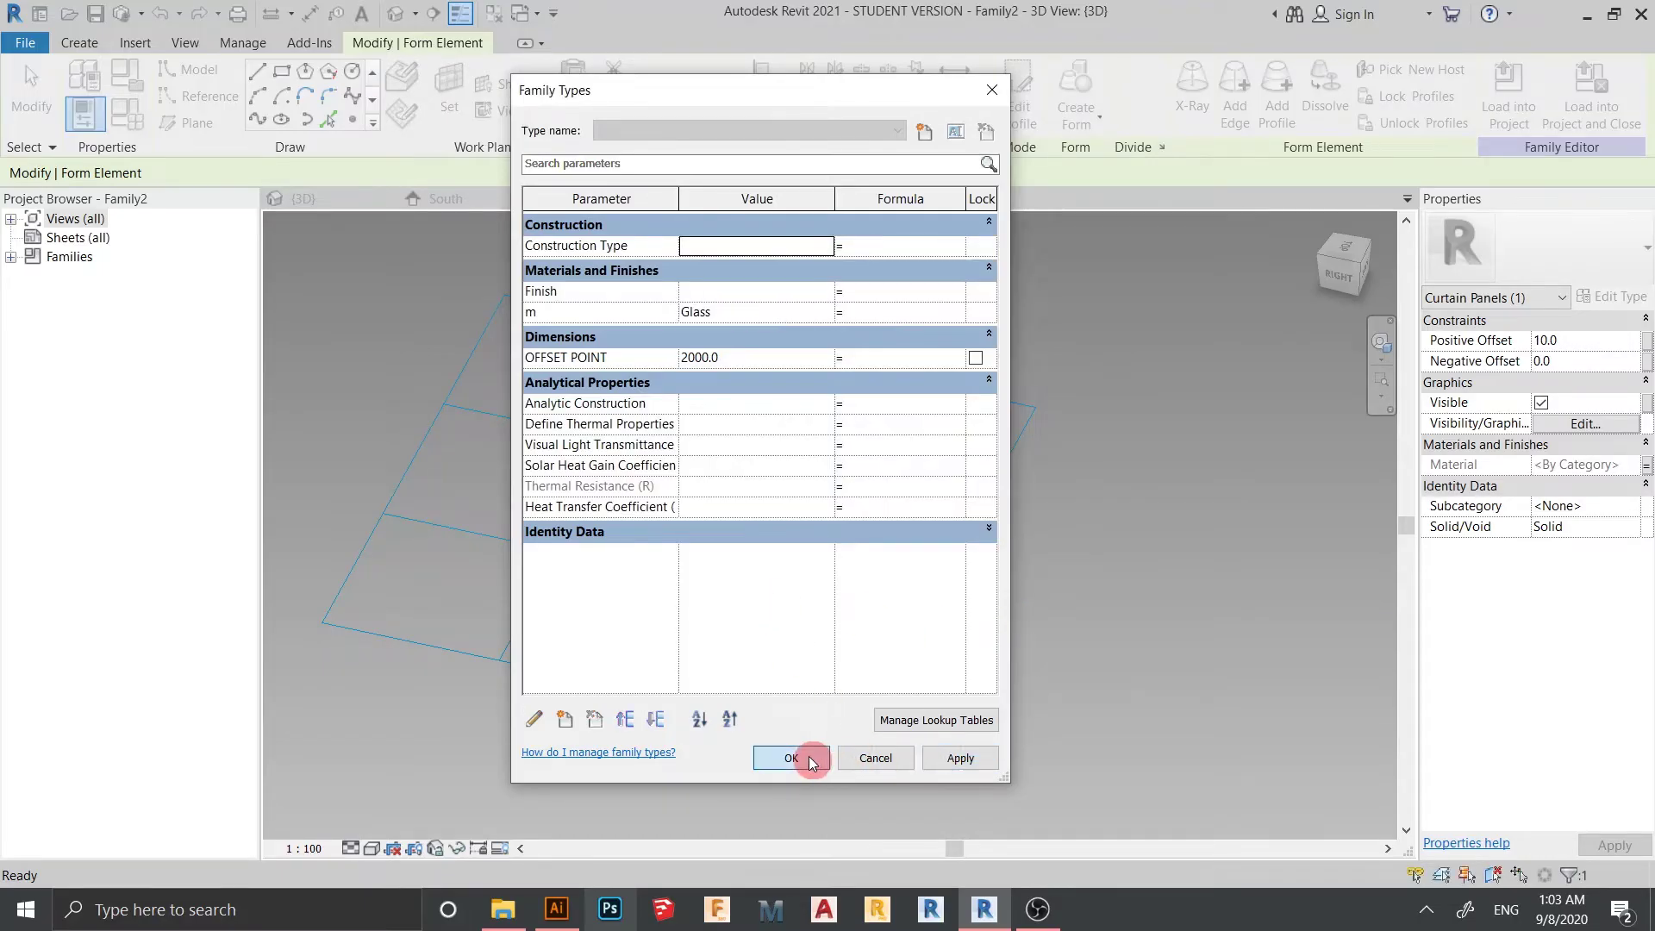
click(955, 702)
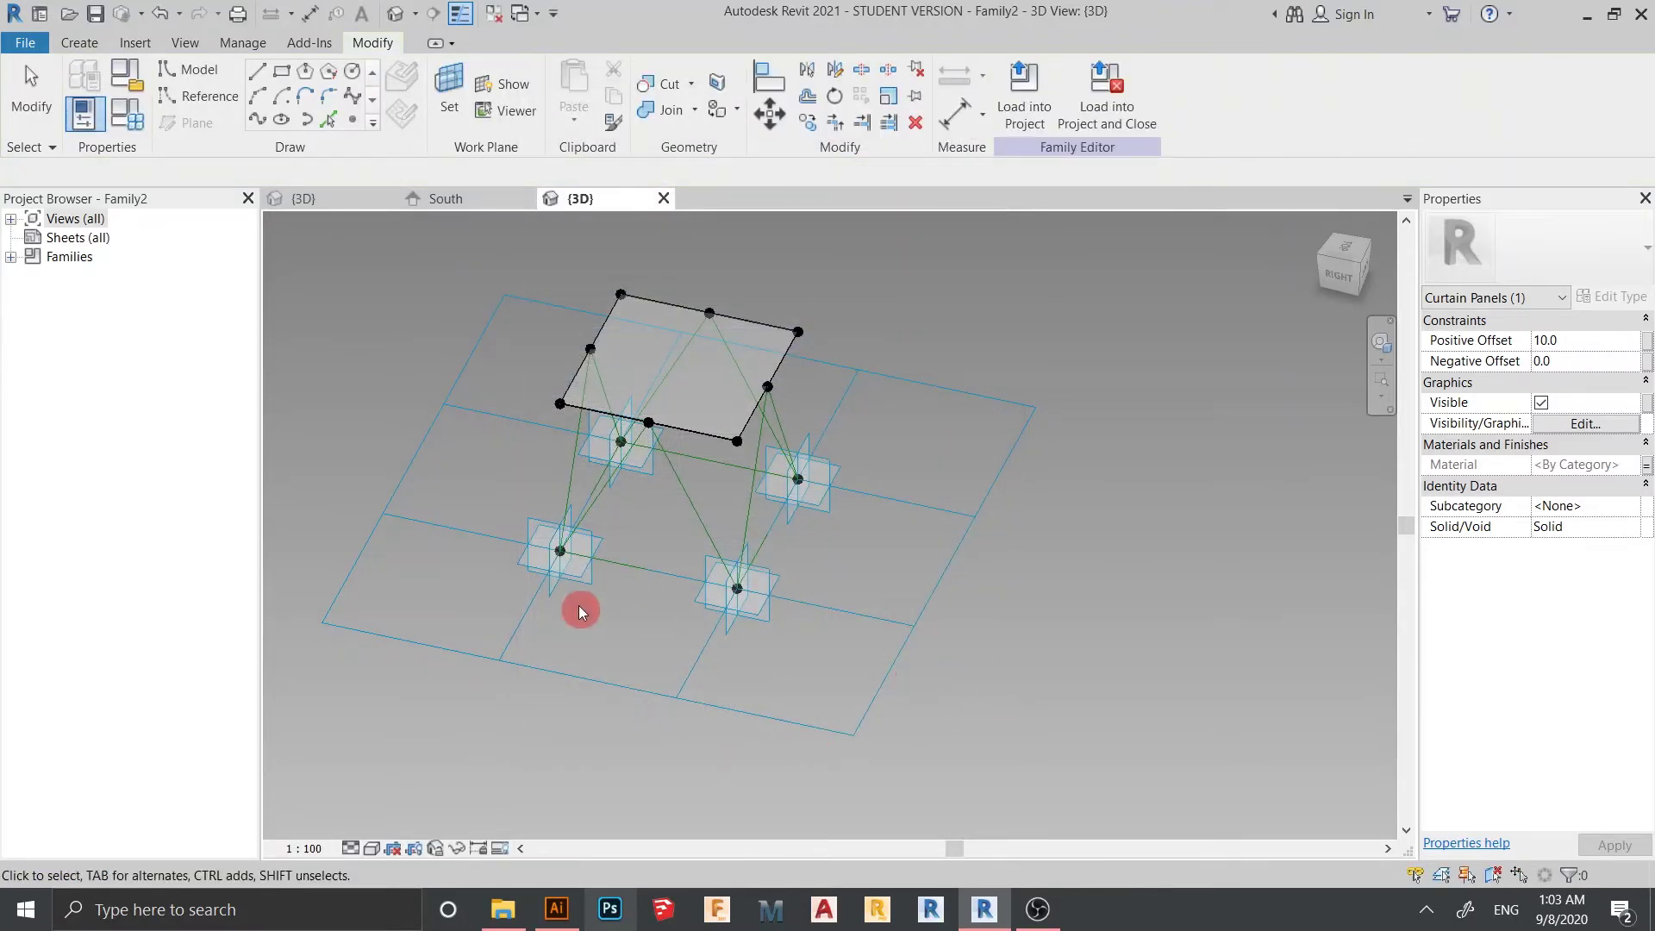
- Create a solid box form from the four base reference lines joining the adaptive points
click(649, 583)
ctrl+click(615, 493)
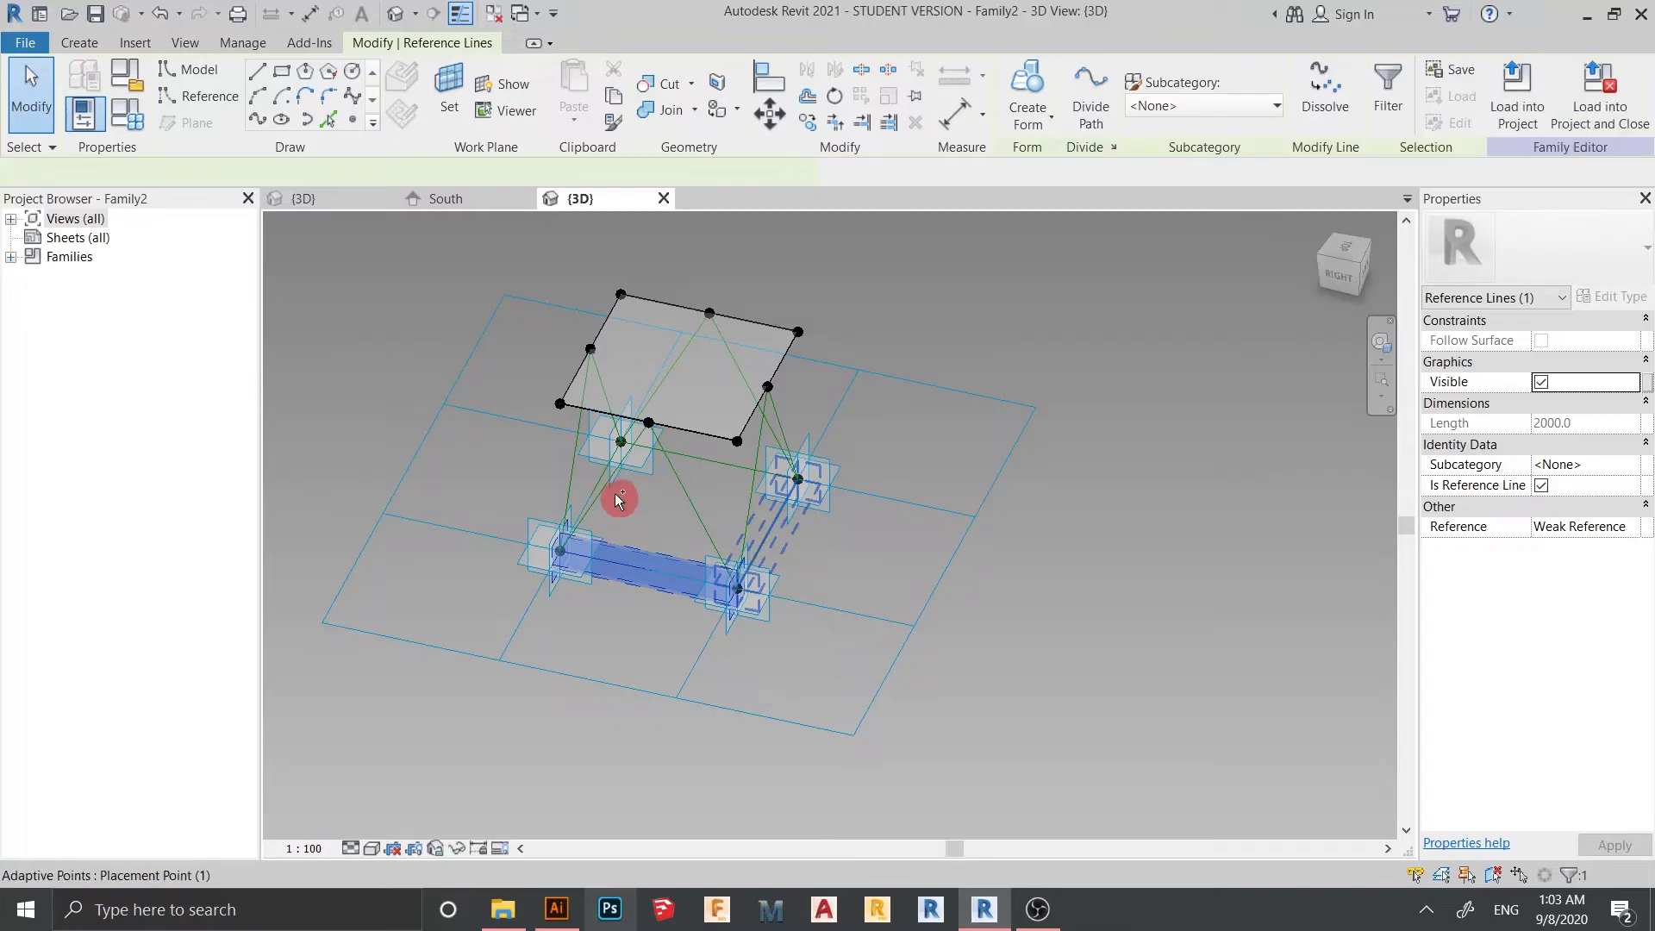
shift+middle_drag(639, 534, 513, 676)
ctrl+click(721, 578)
shift+middle_drag(897, 617, 724, 610)
shift+middle_drag(787, 668, 920, 725)
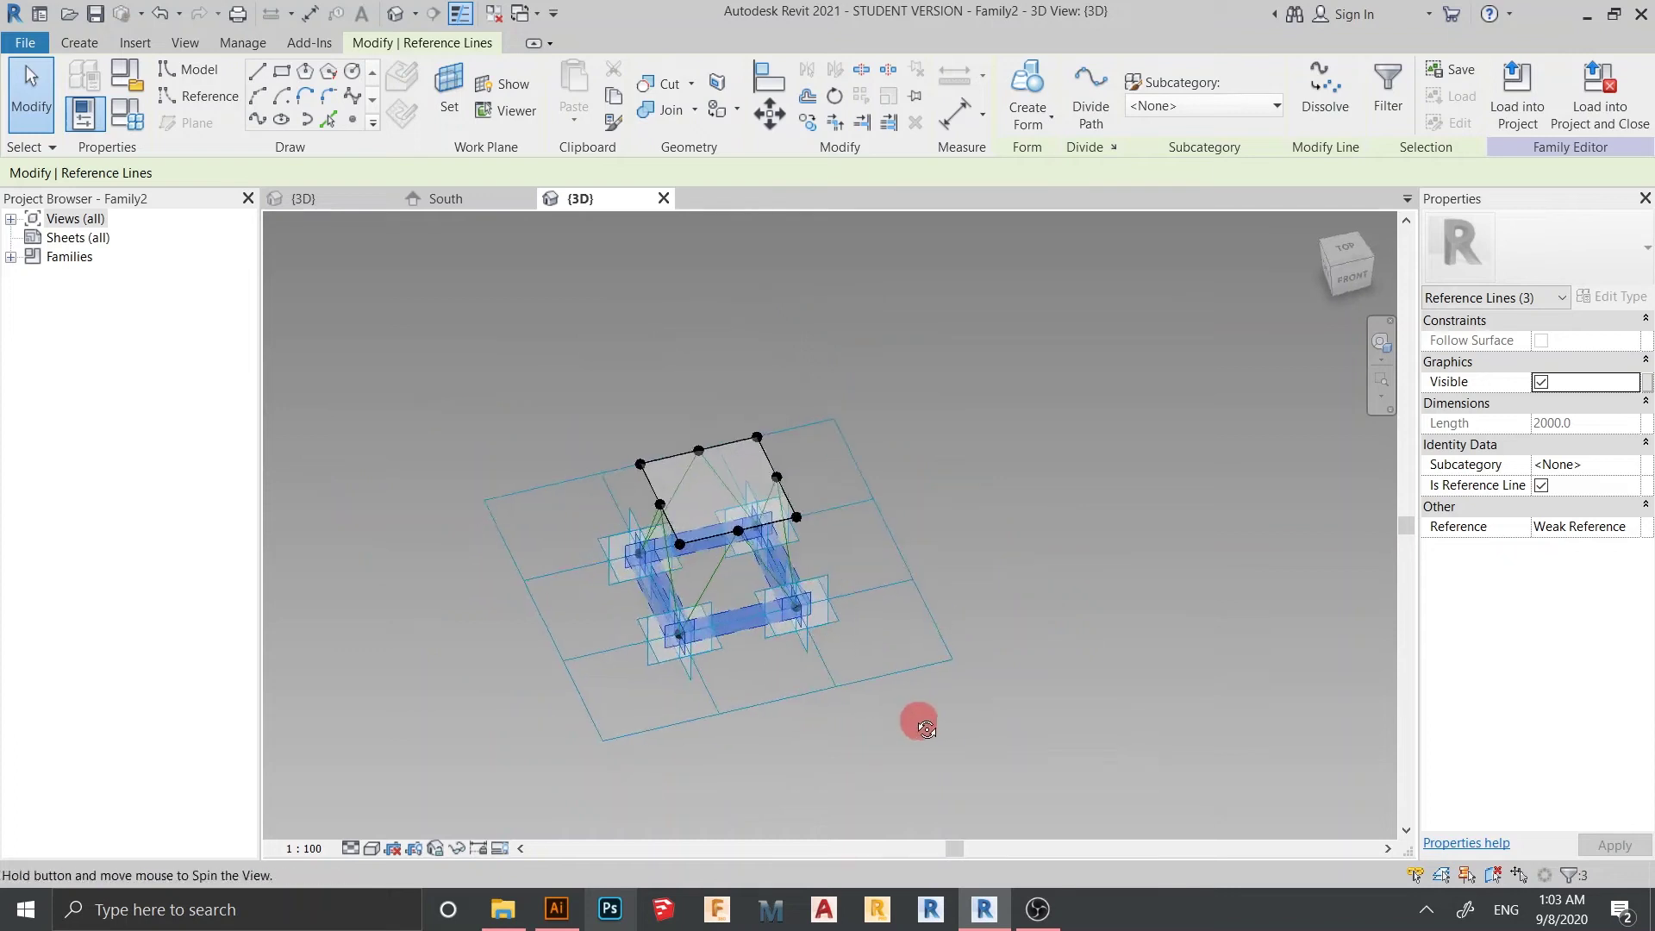
click(1028, 126)
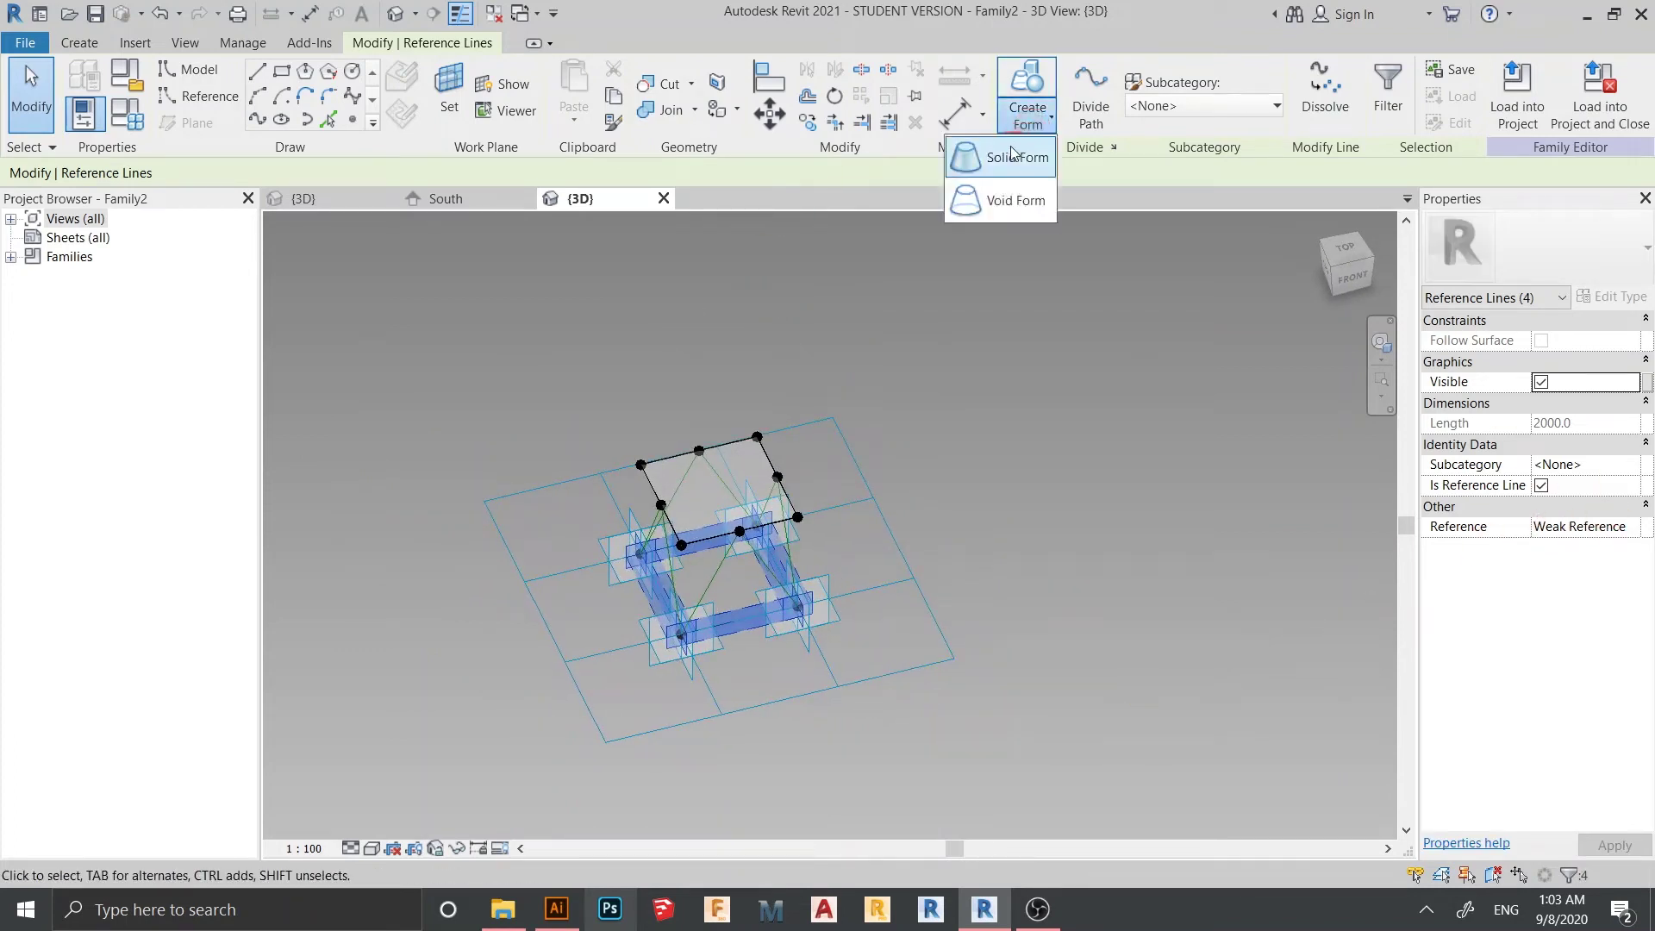
click(1017, 158)
click(1559, 488)
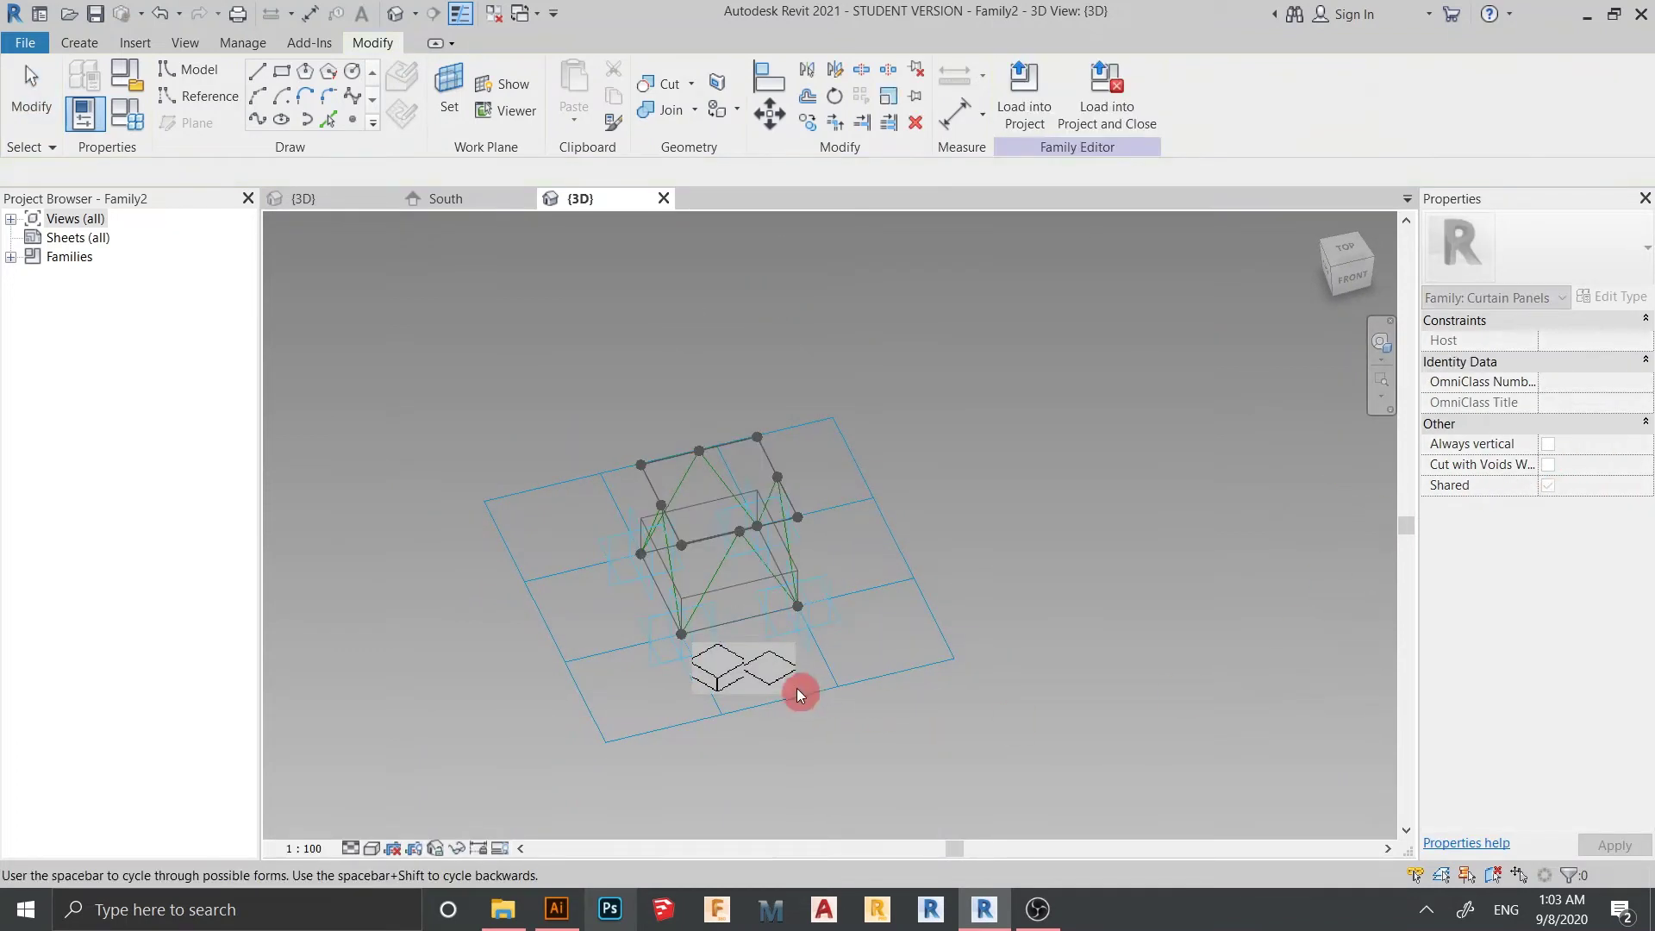
click(725, 679)
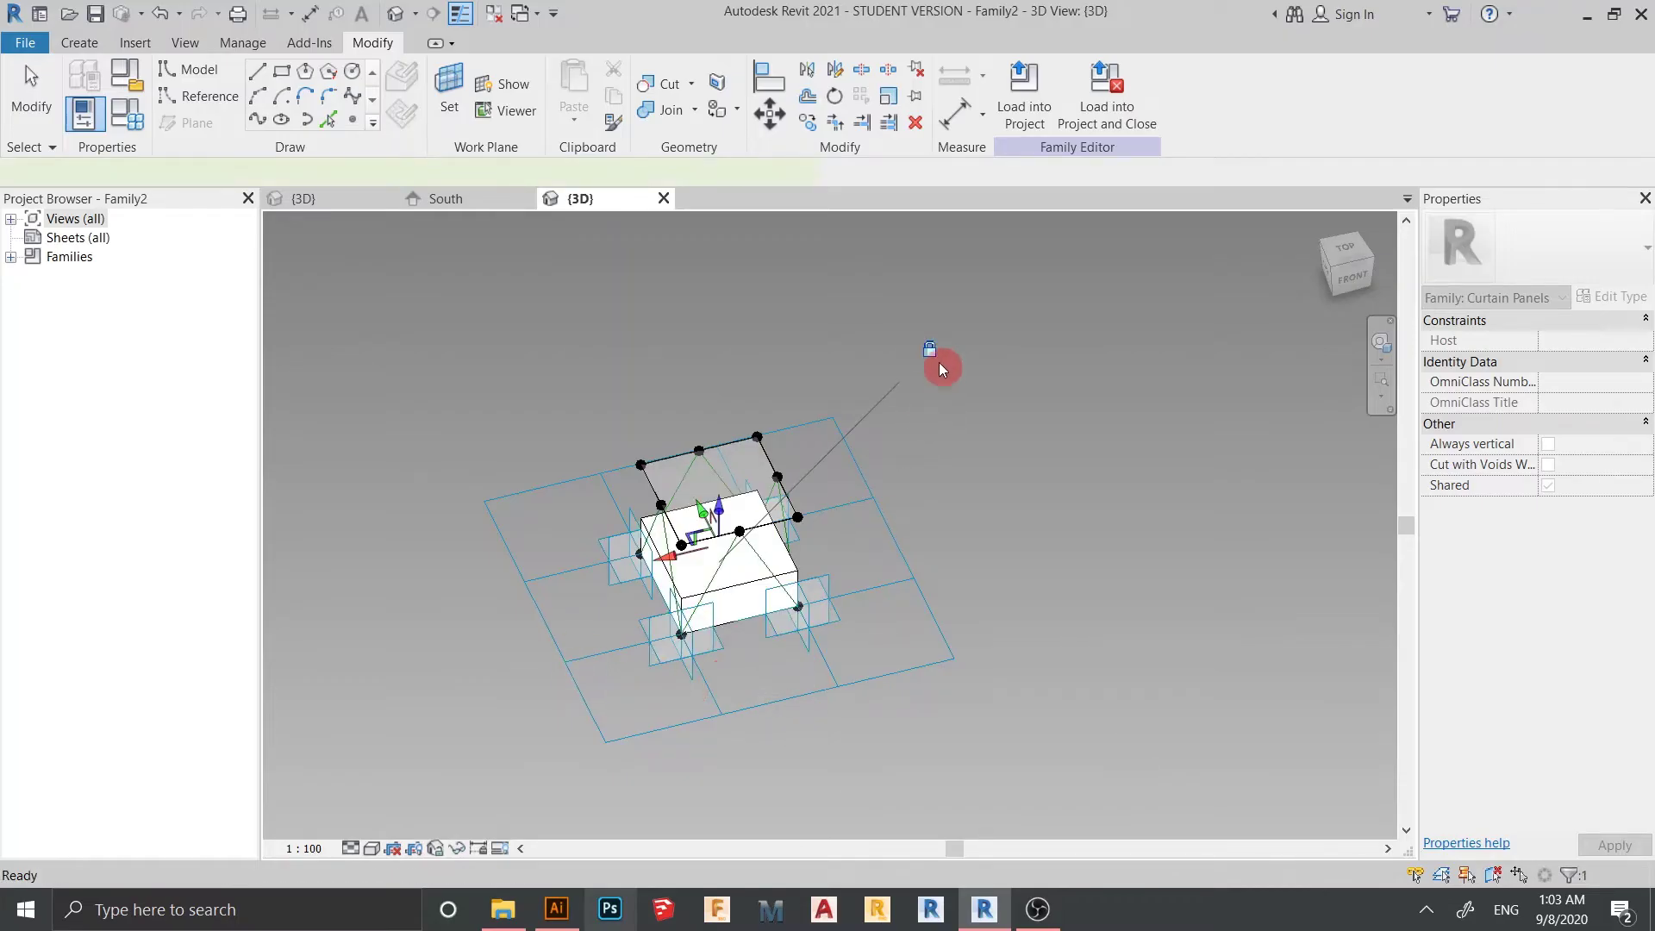
- Set the height of the lower solid form to 10
click(733, 556)
click(608, 638)
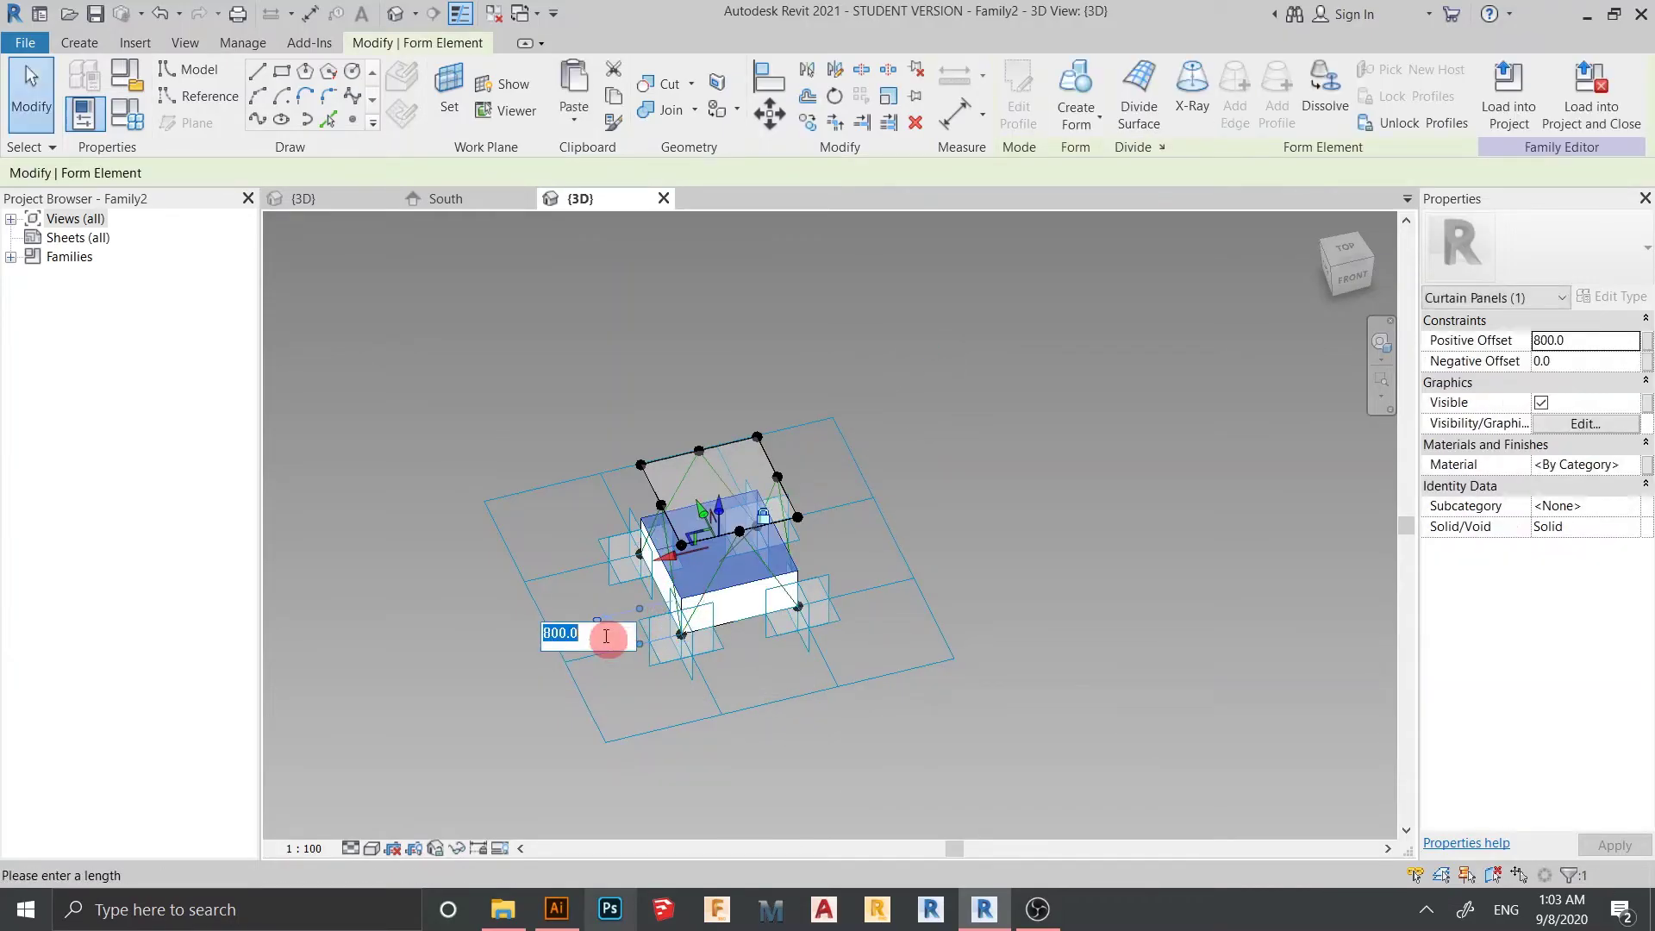
text(10)
key(Return)
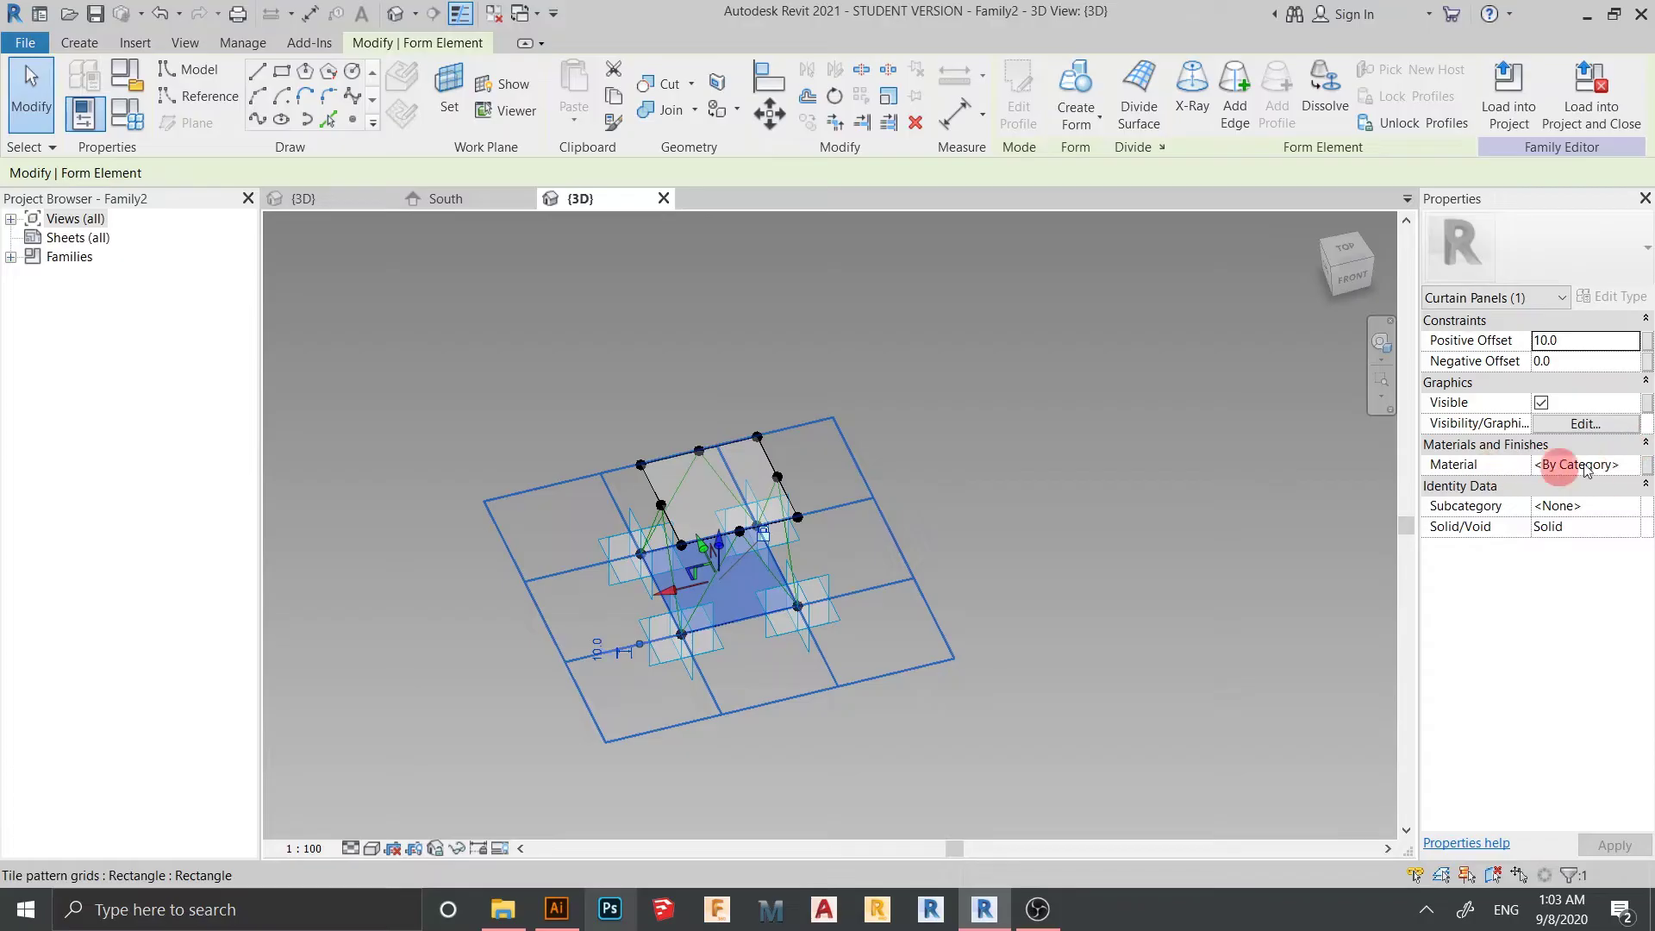
- Associate the lower panel's material with the existing family parameter m
click(1647, 469)
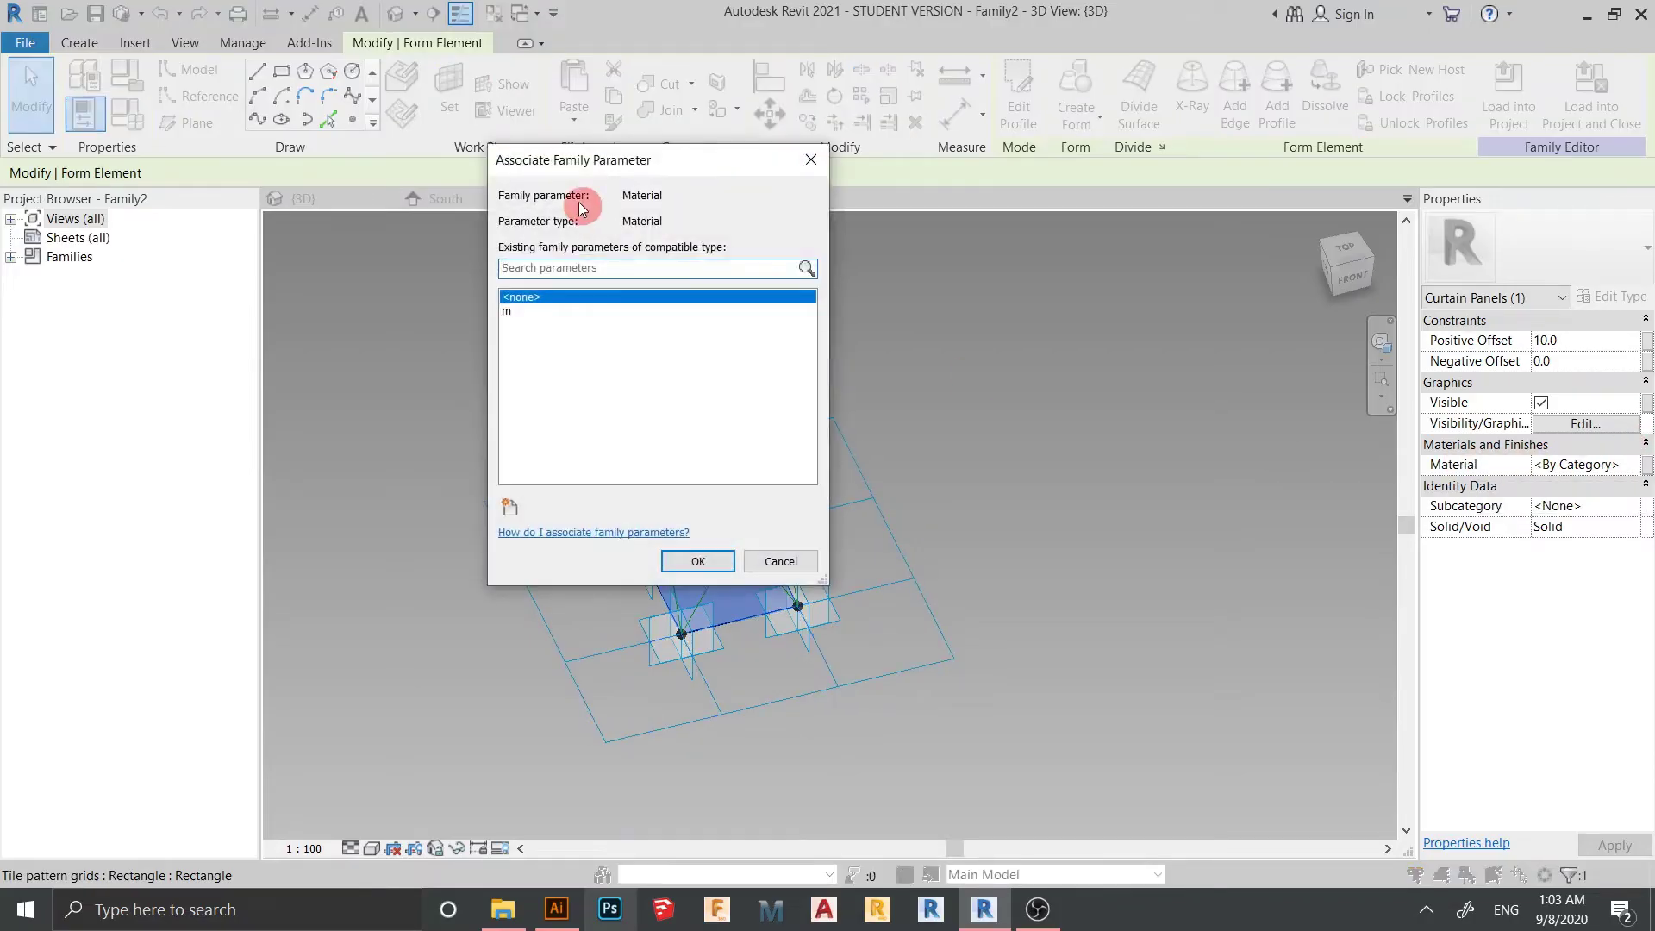
click(519, 312)
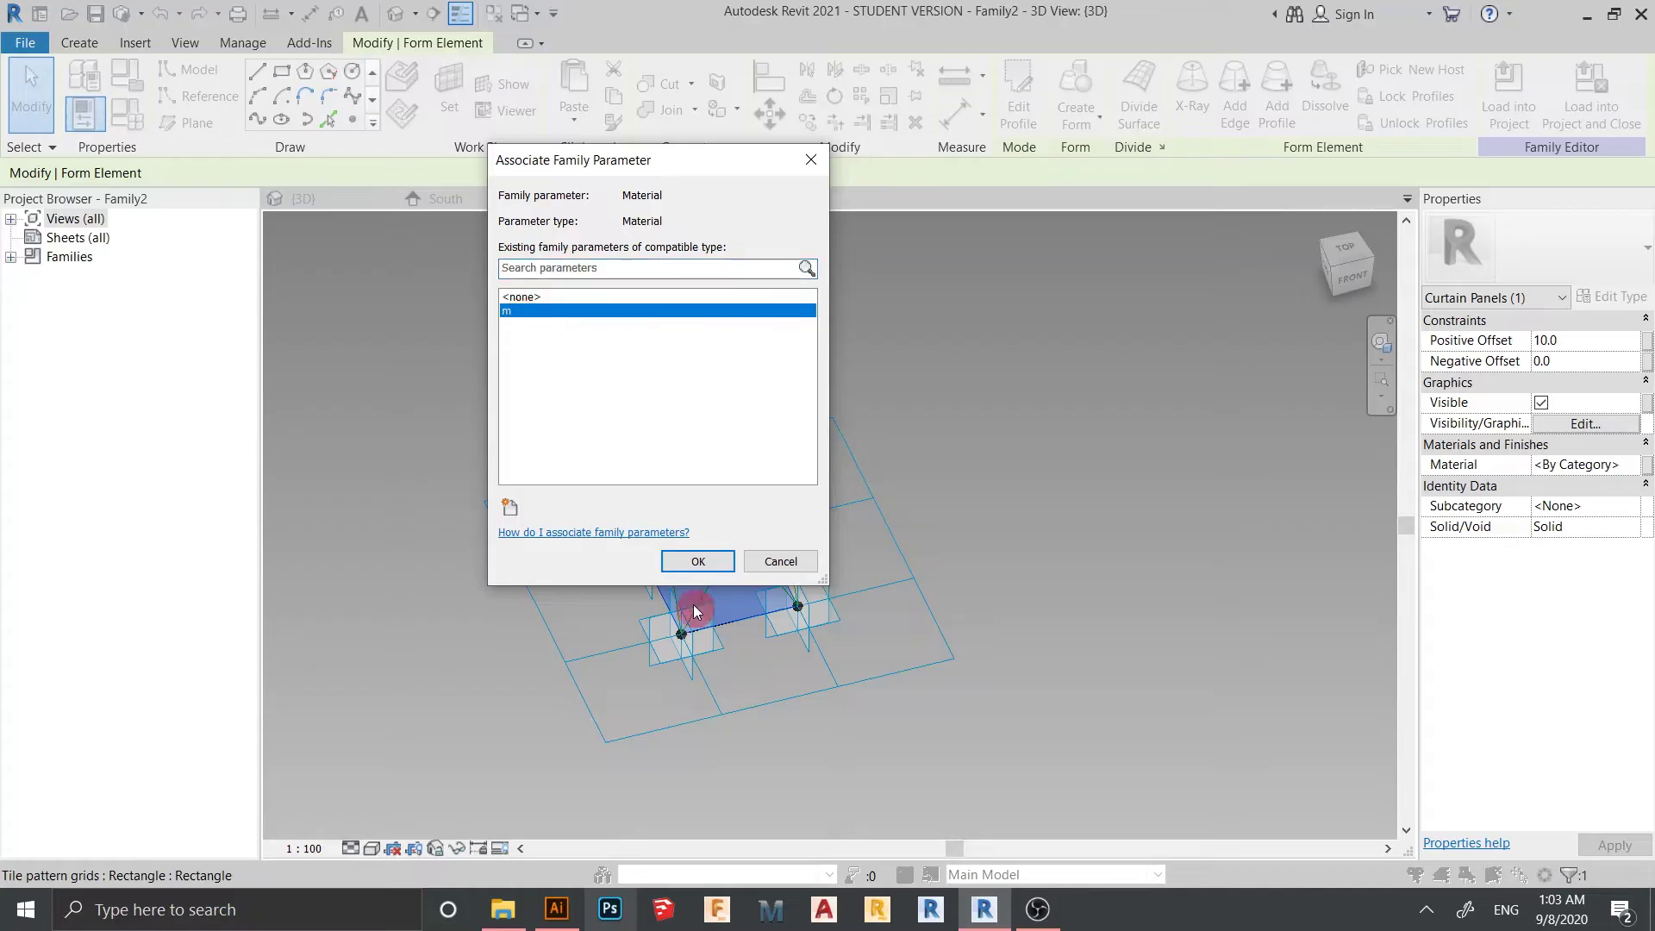
click(699, 561)
click(1026, 627)
- Filter the whole model down to the Curtain Panels category and temporarily hide the two panel elements
shift+middle_drag(978, 669, 862, 431)
drag(1038, 284, 598, 742)
drag(377, 786, 378, 786)
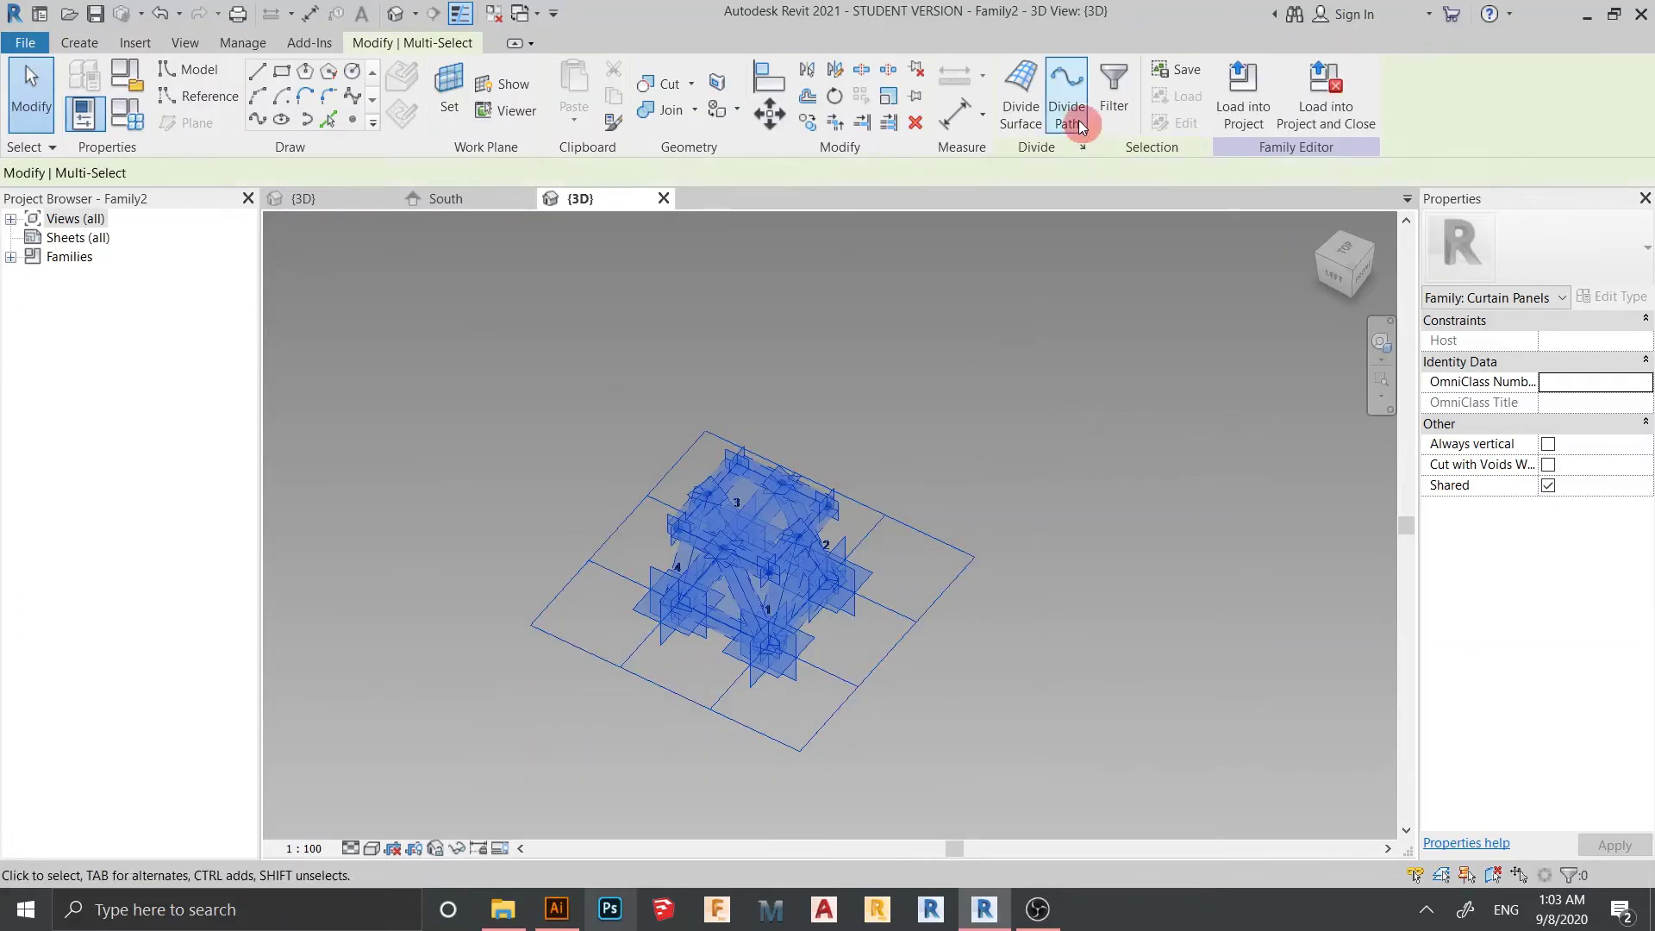
click(1112, 93)
click(1042, 271)
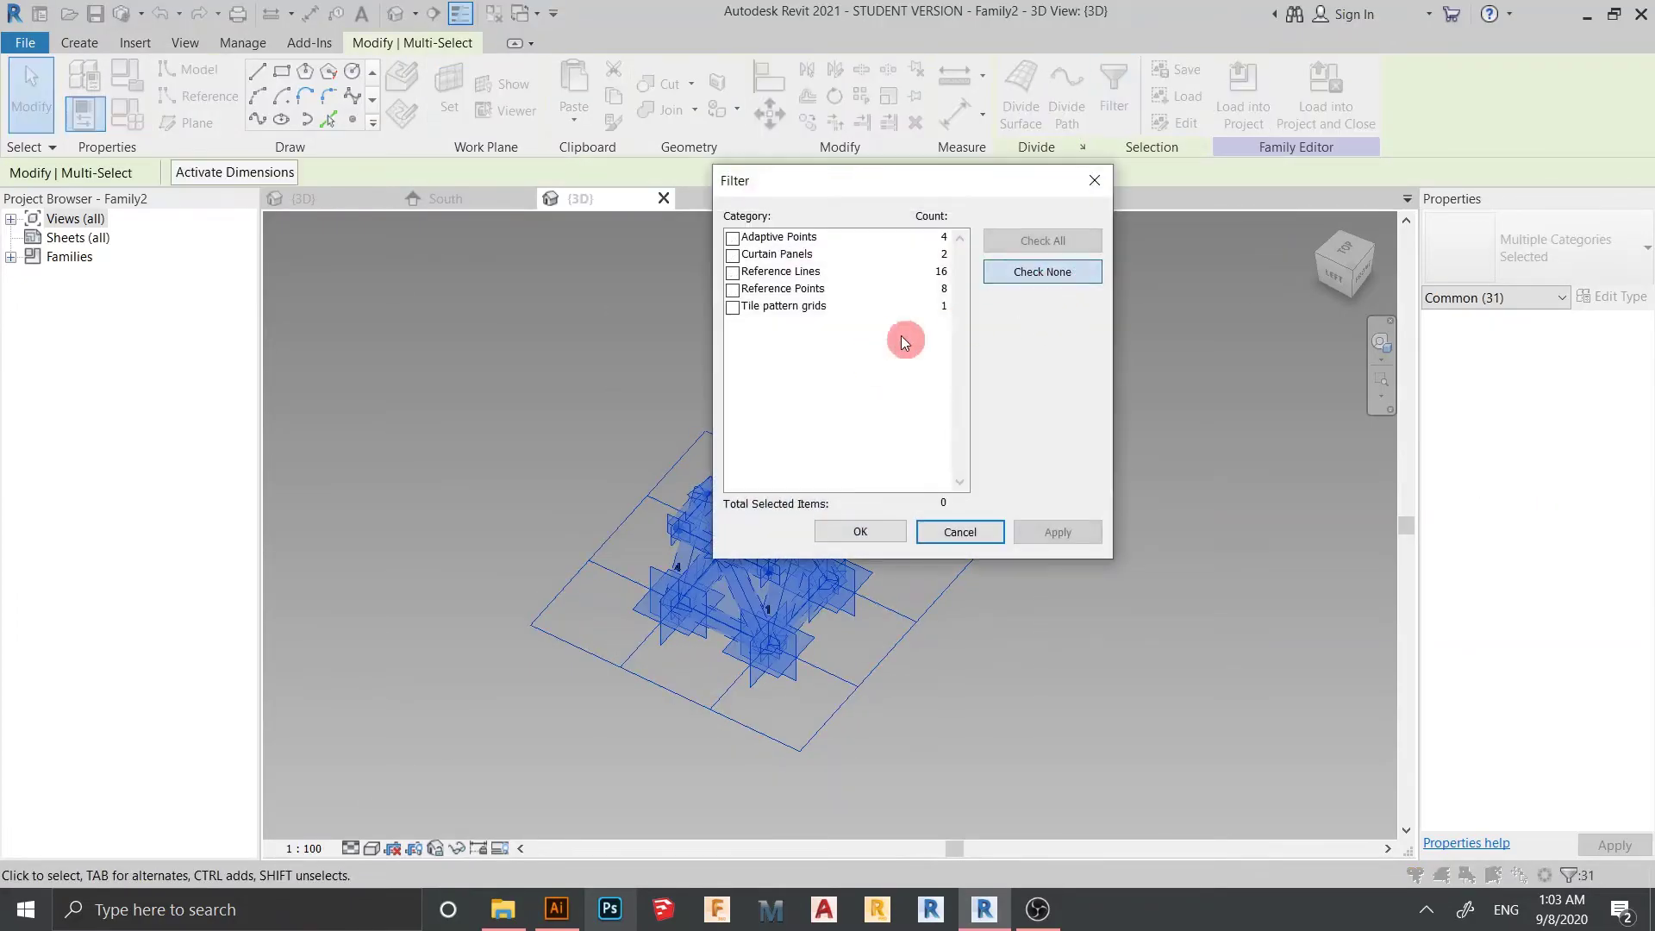
click(732, 255)
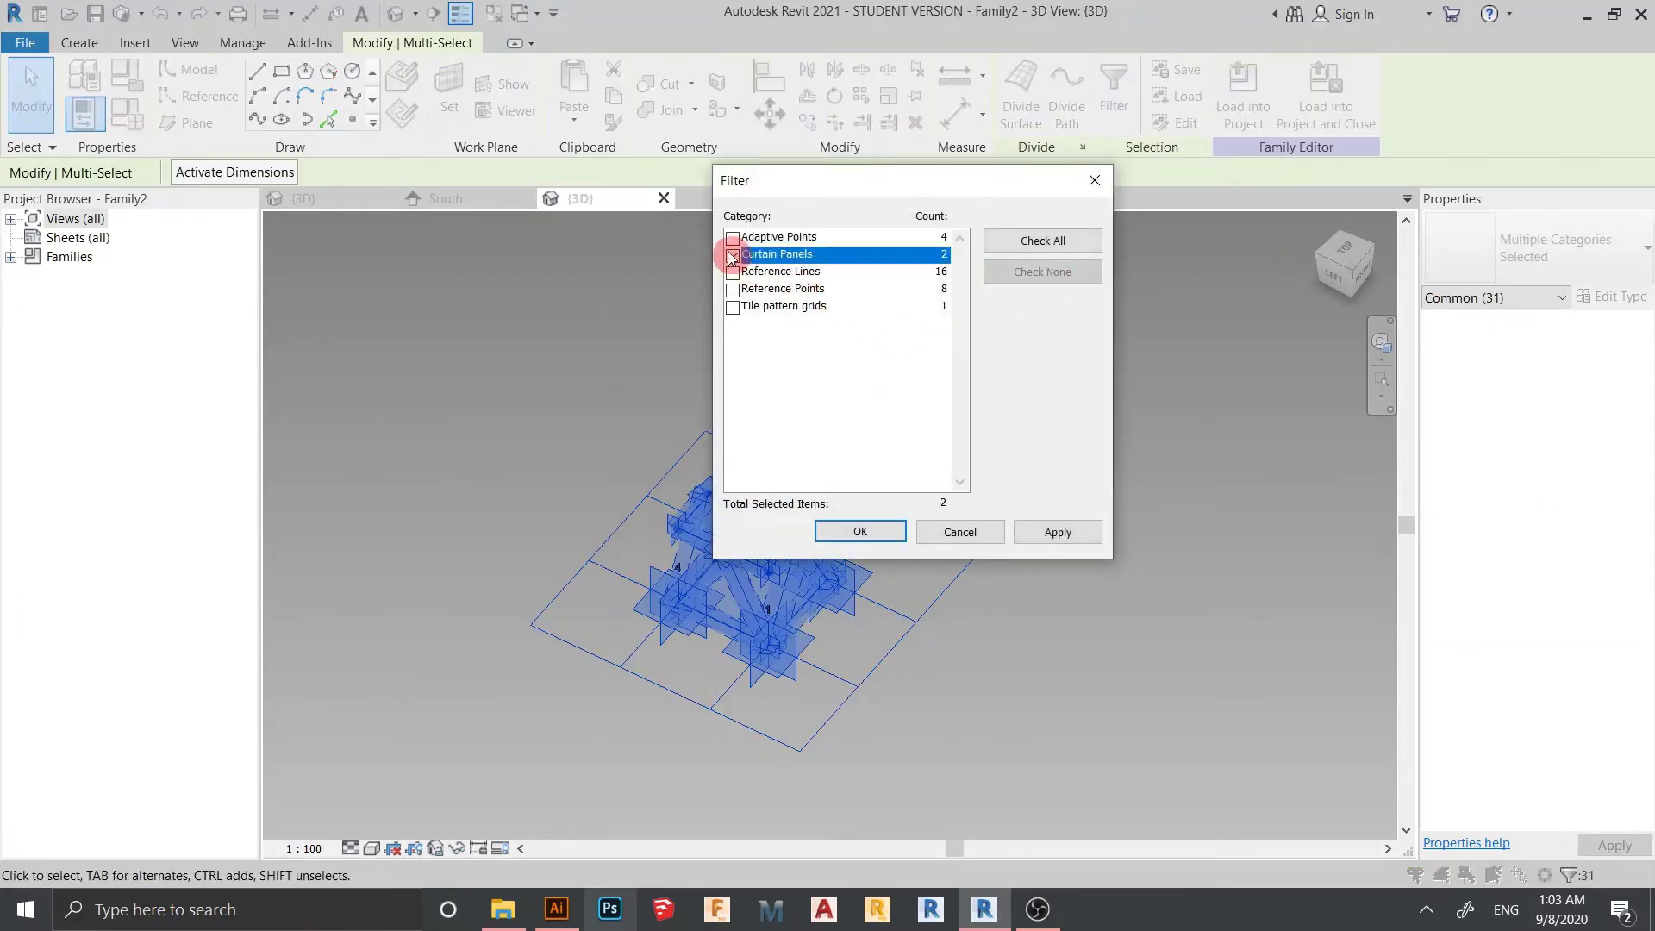
click(1014, 553)
click(853, 534)
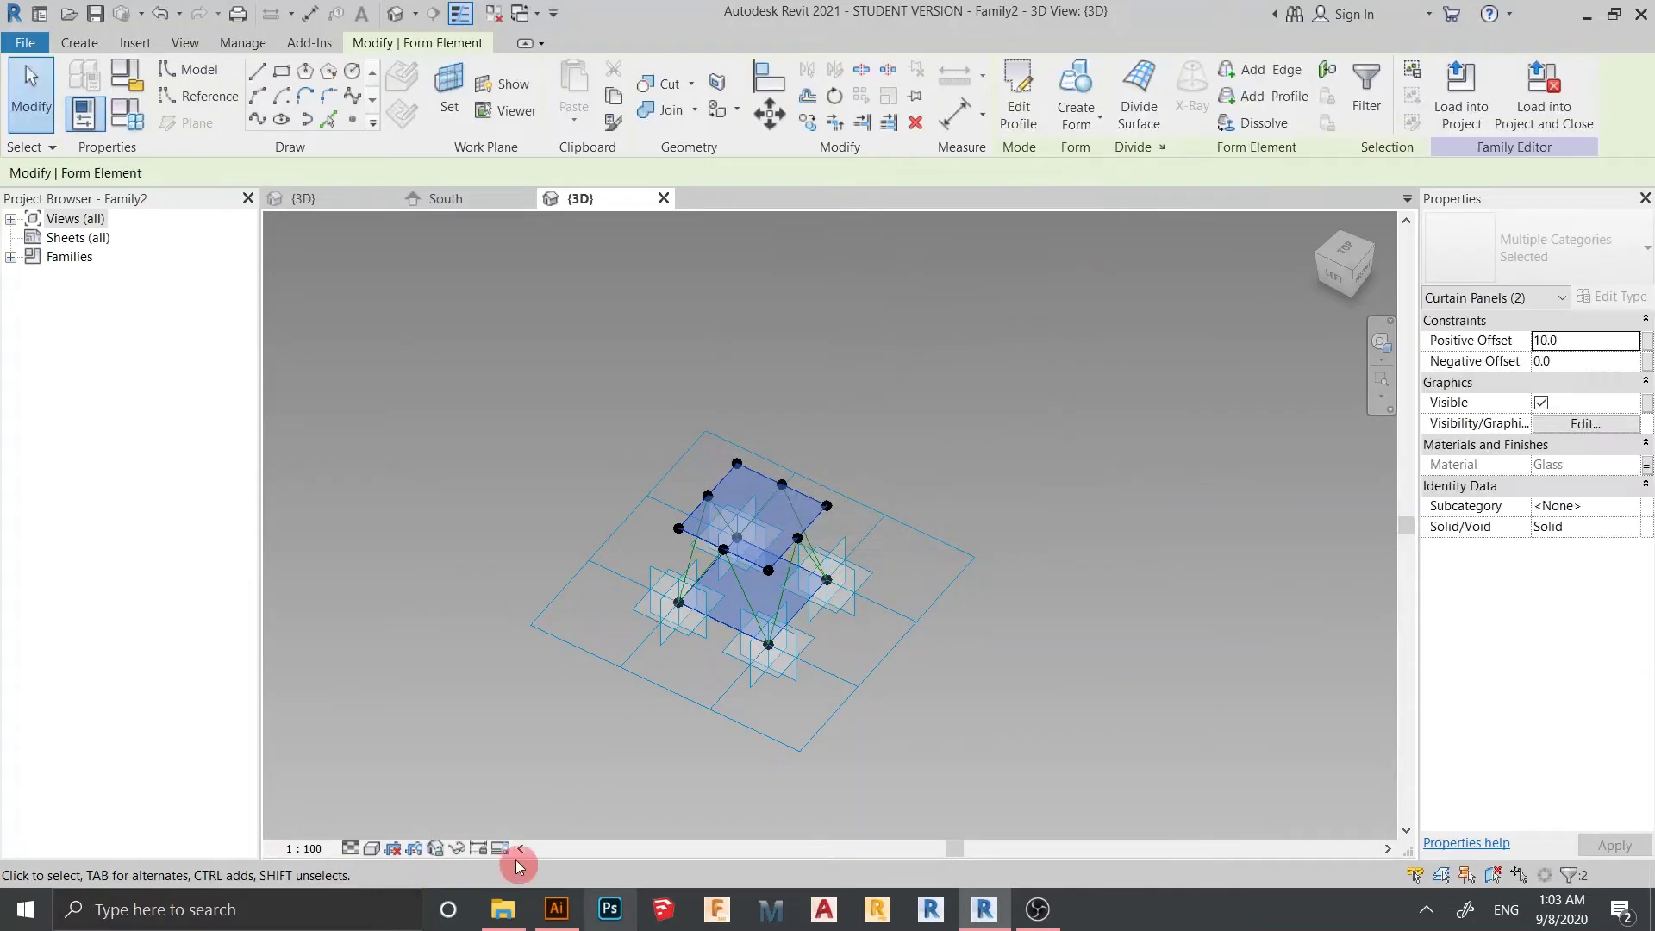
click(458, 852)
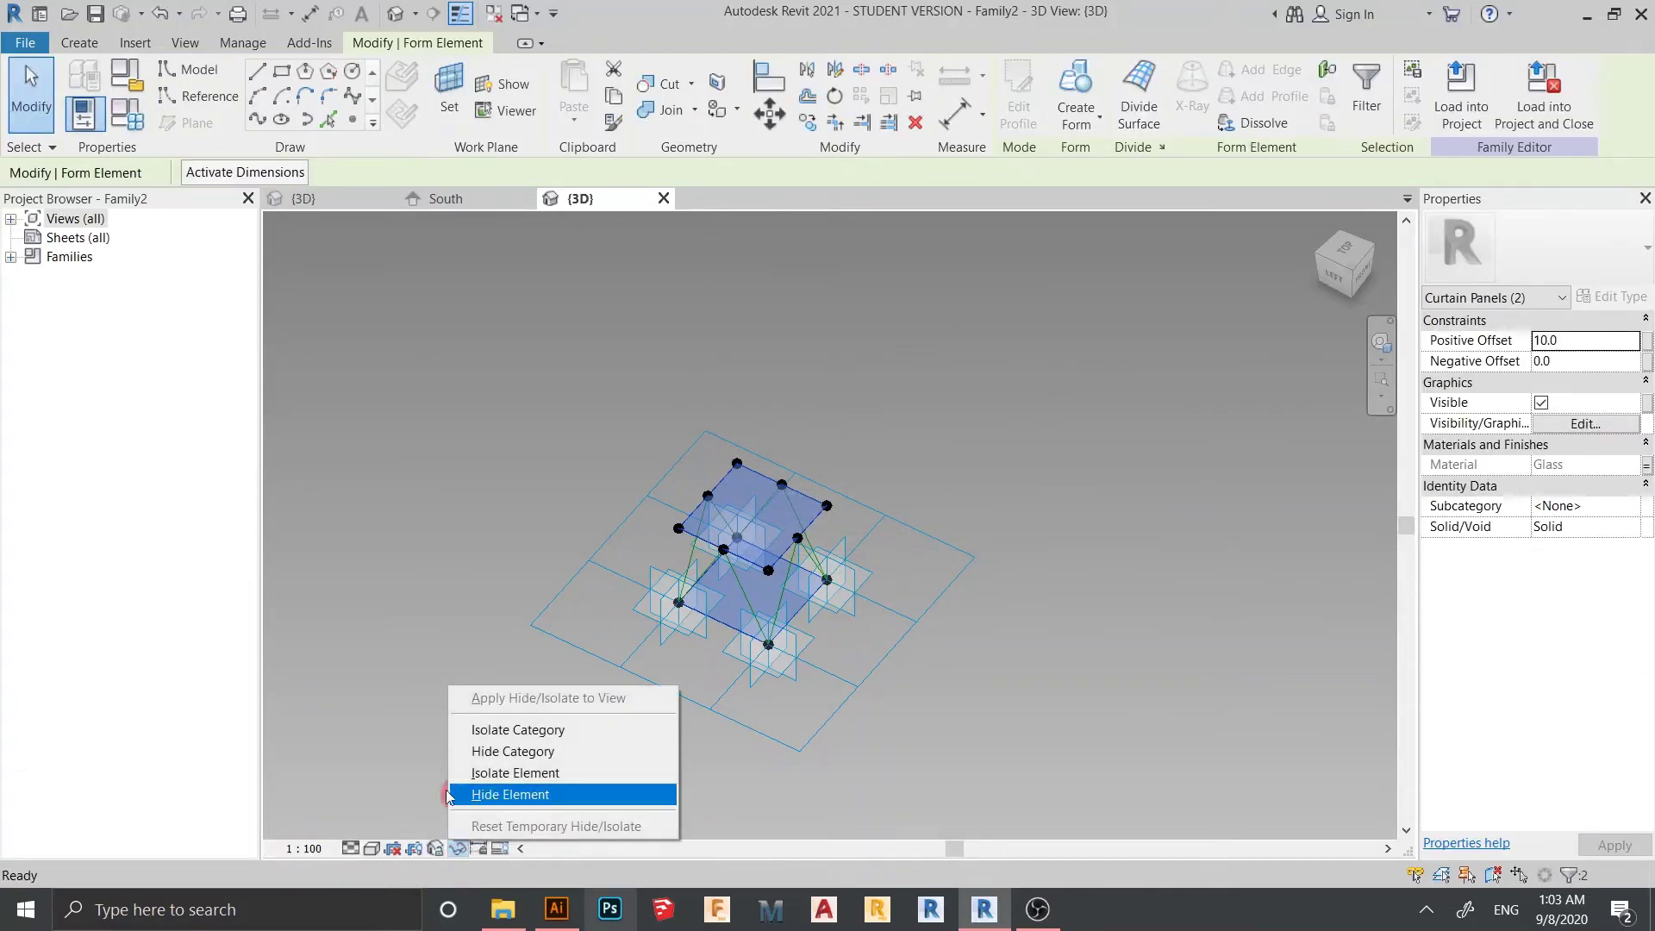
click(589, 795)
- Place a reference point at the middle of the base reference line between two adjacent adaptive points
shift+middle_drag(1057, 700, 780, 689)
scroll(752, 663, up, 4)
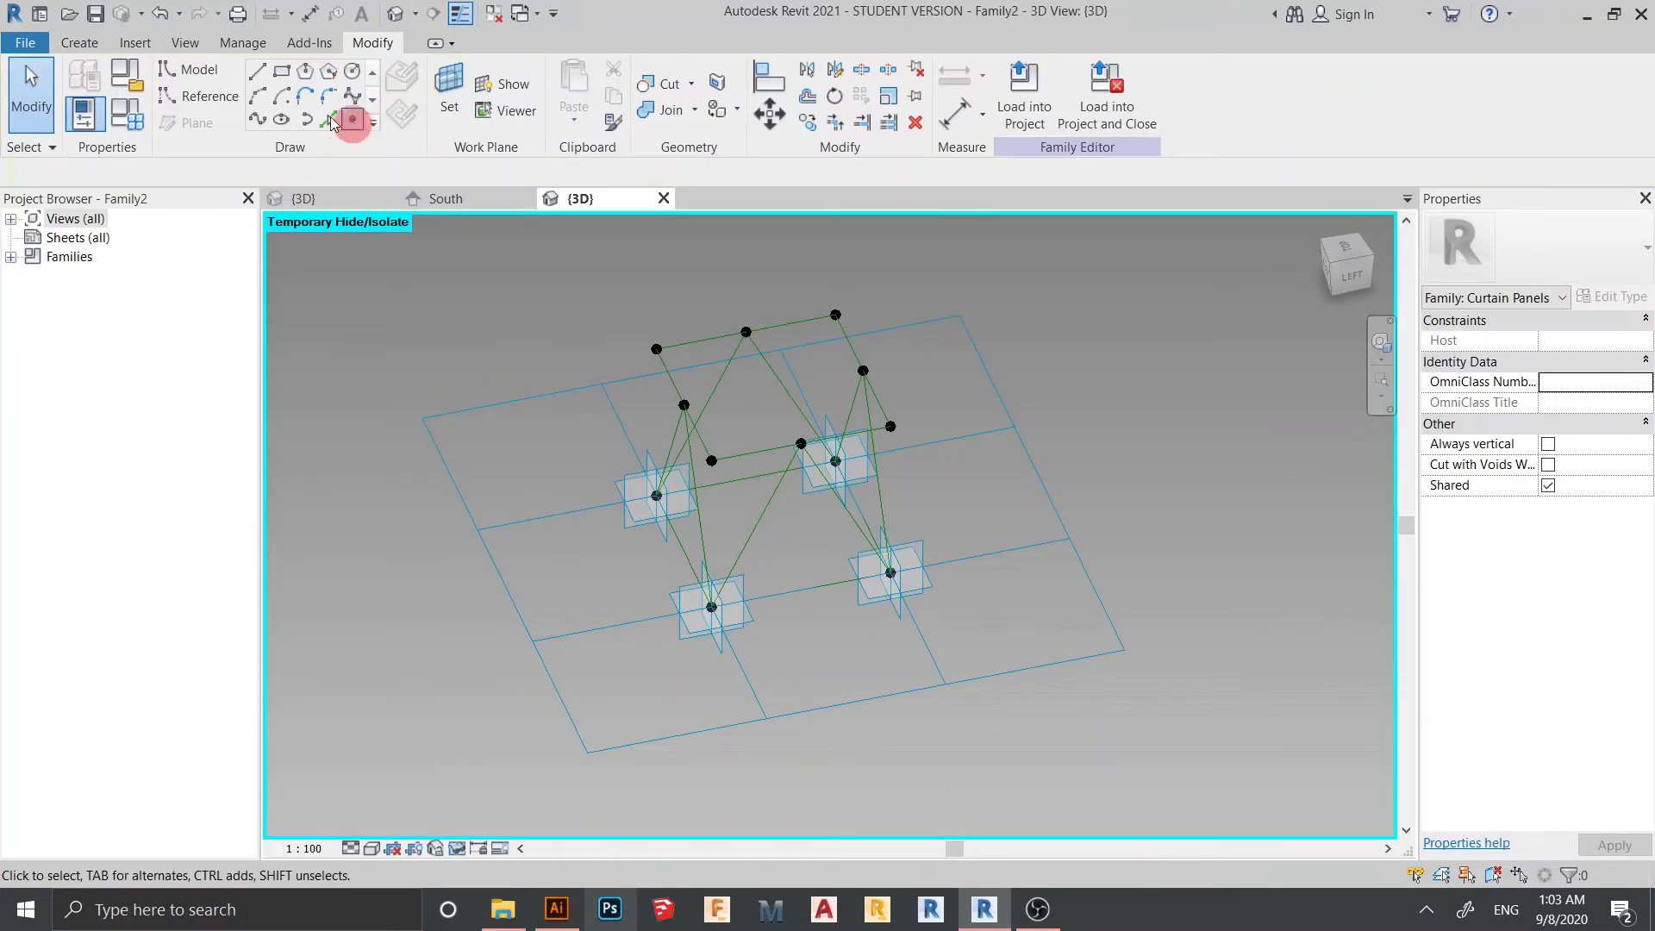
click(353, 120)
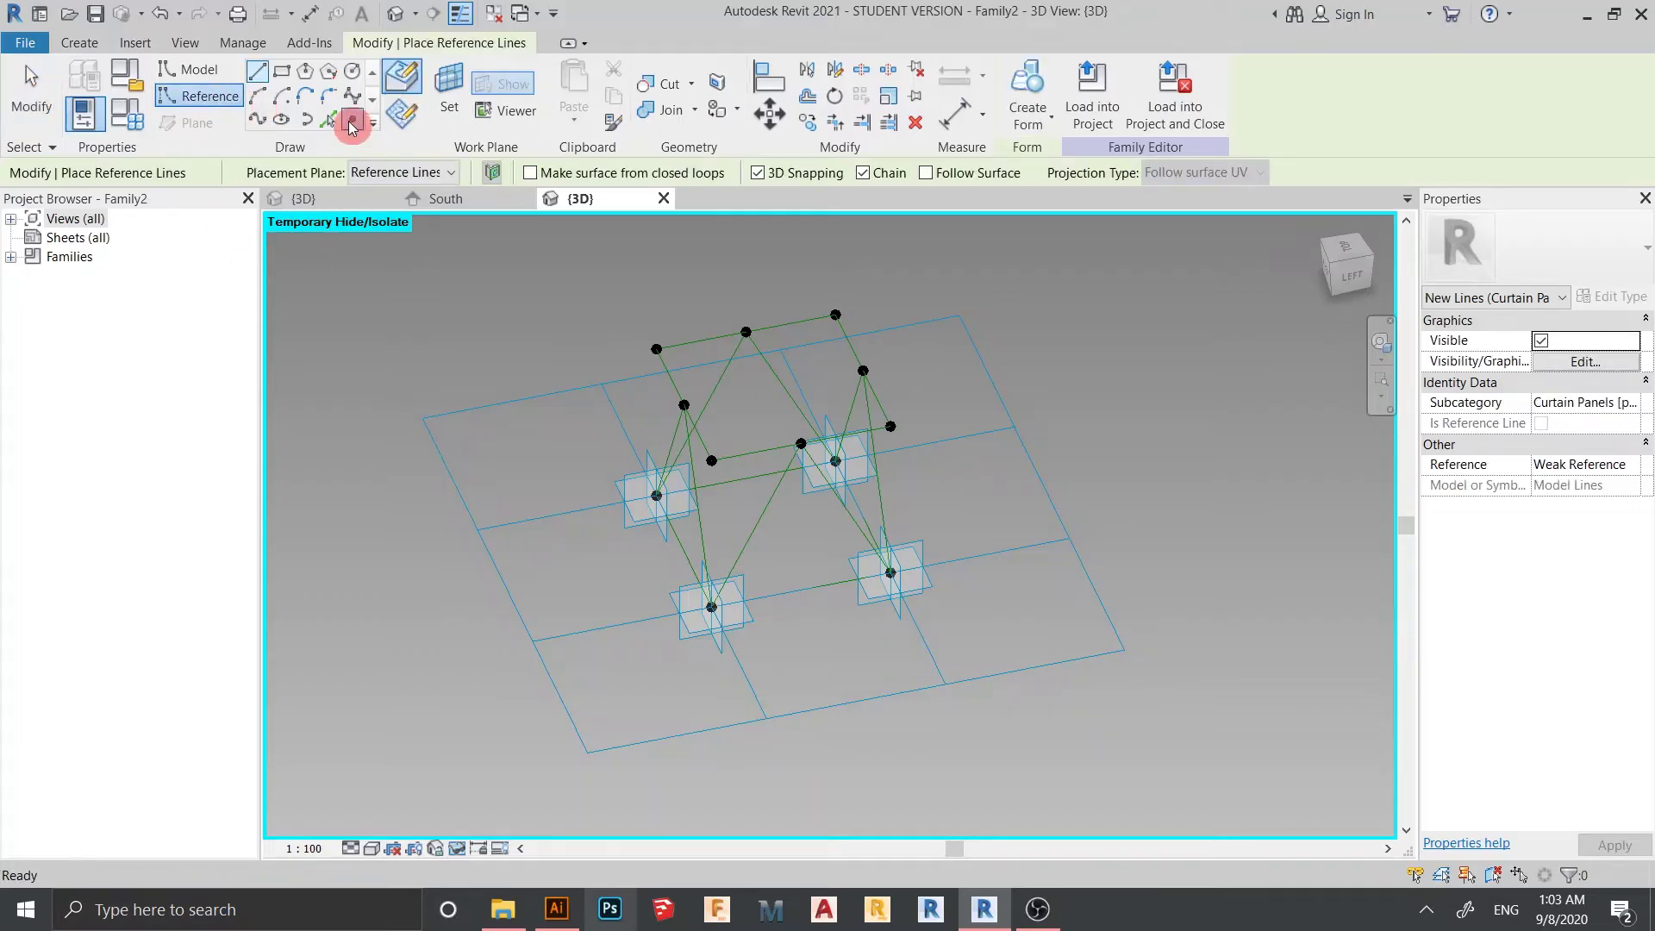
click(846, 732)
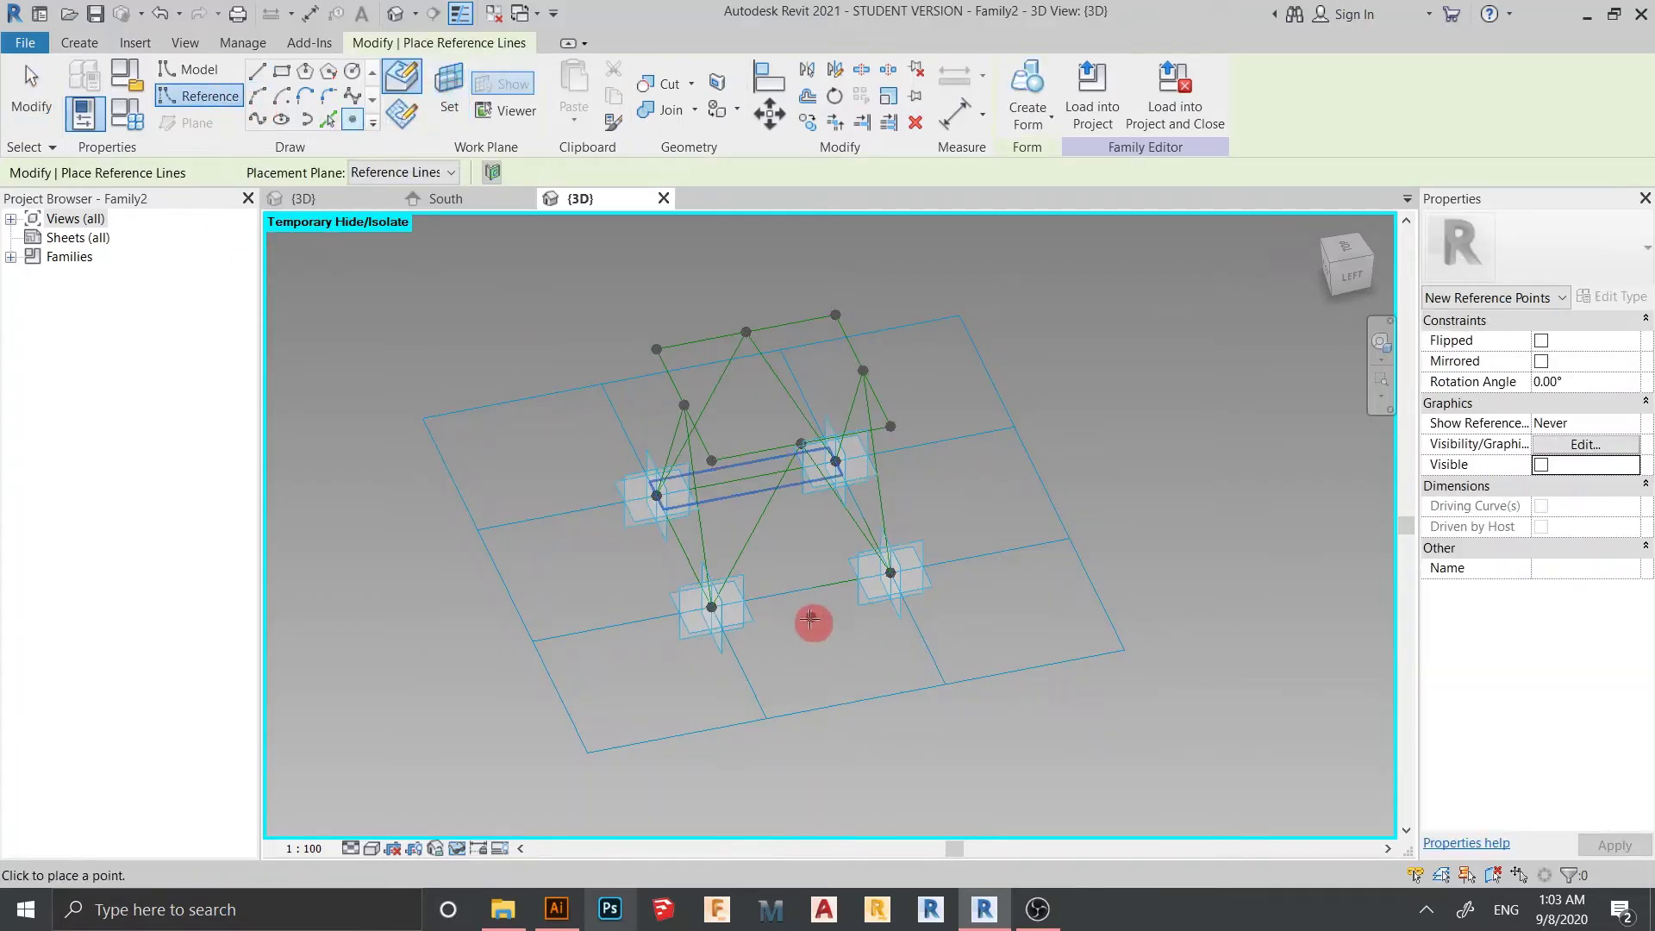
scroll(811, 619, up, 3)
click(798, 566)
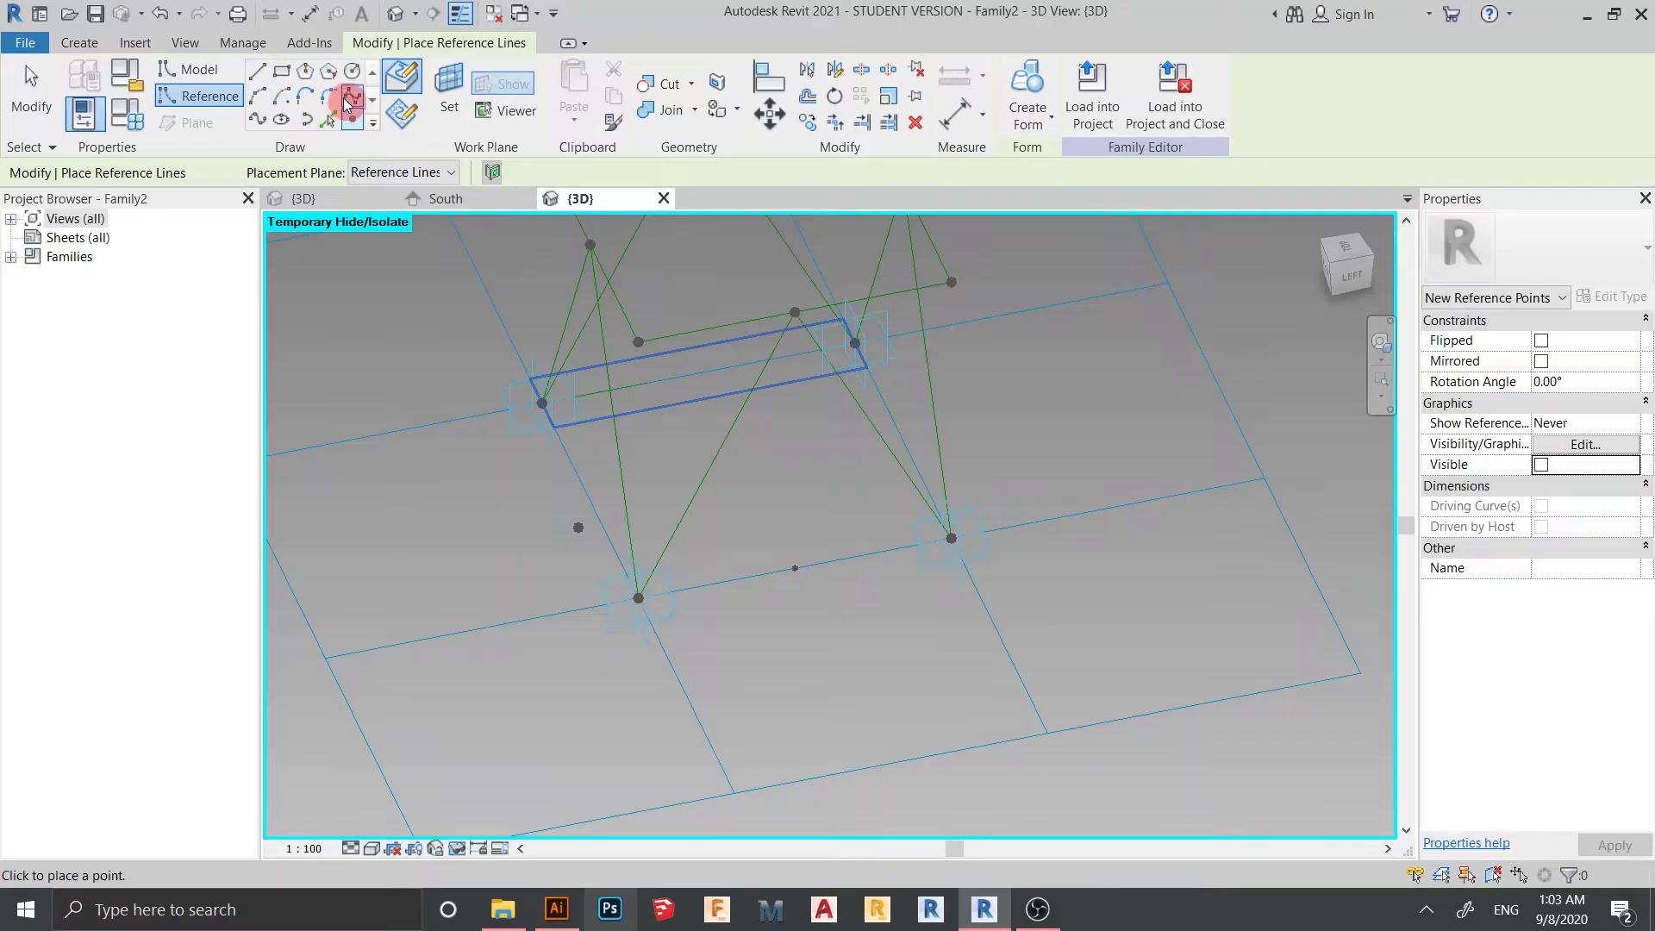
click(353, 78)
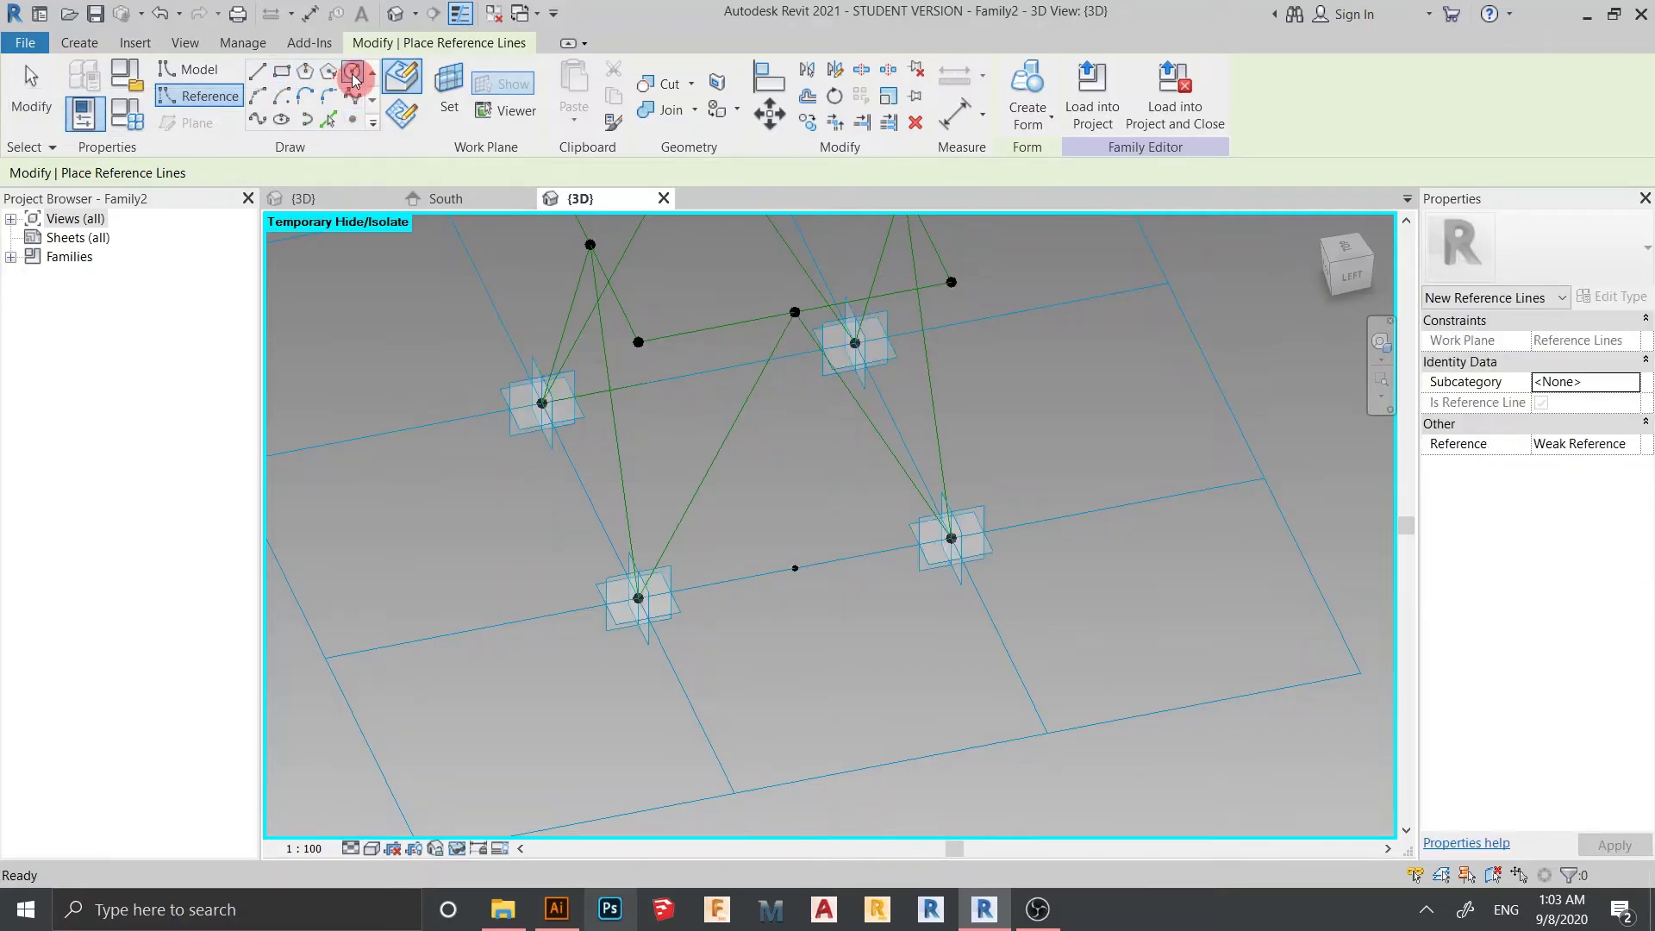
click(450, 108)
shift+middle_drag(775, 676, 905, 676)
scroll(883, 539, up, 2)
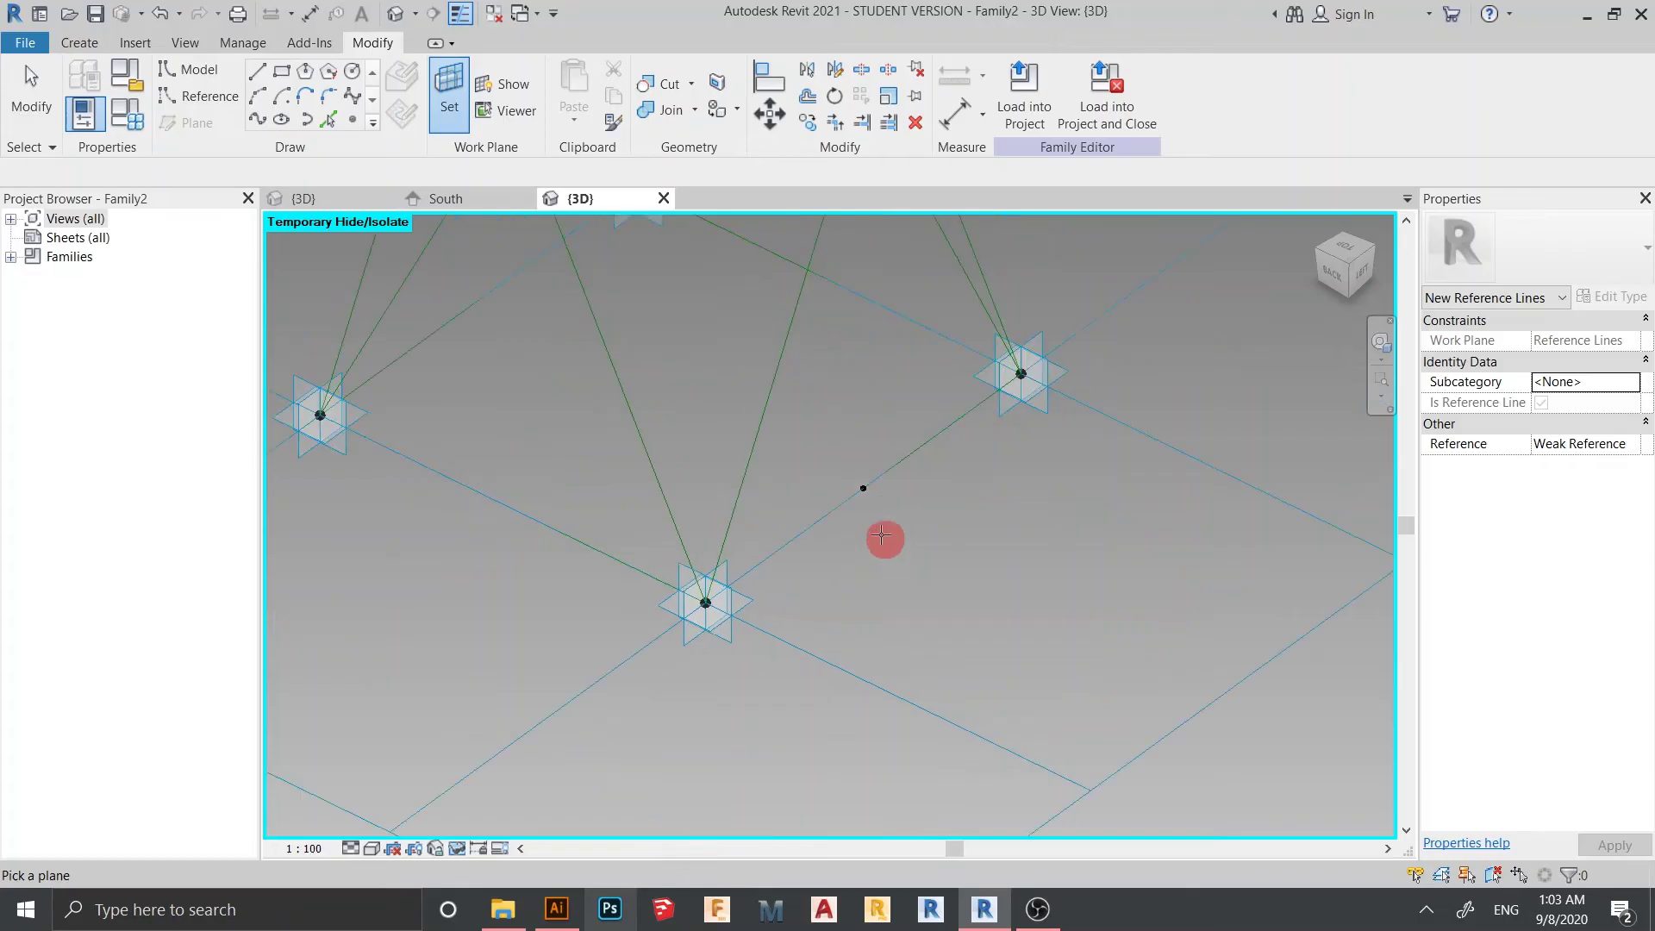
click(868, 487)
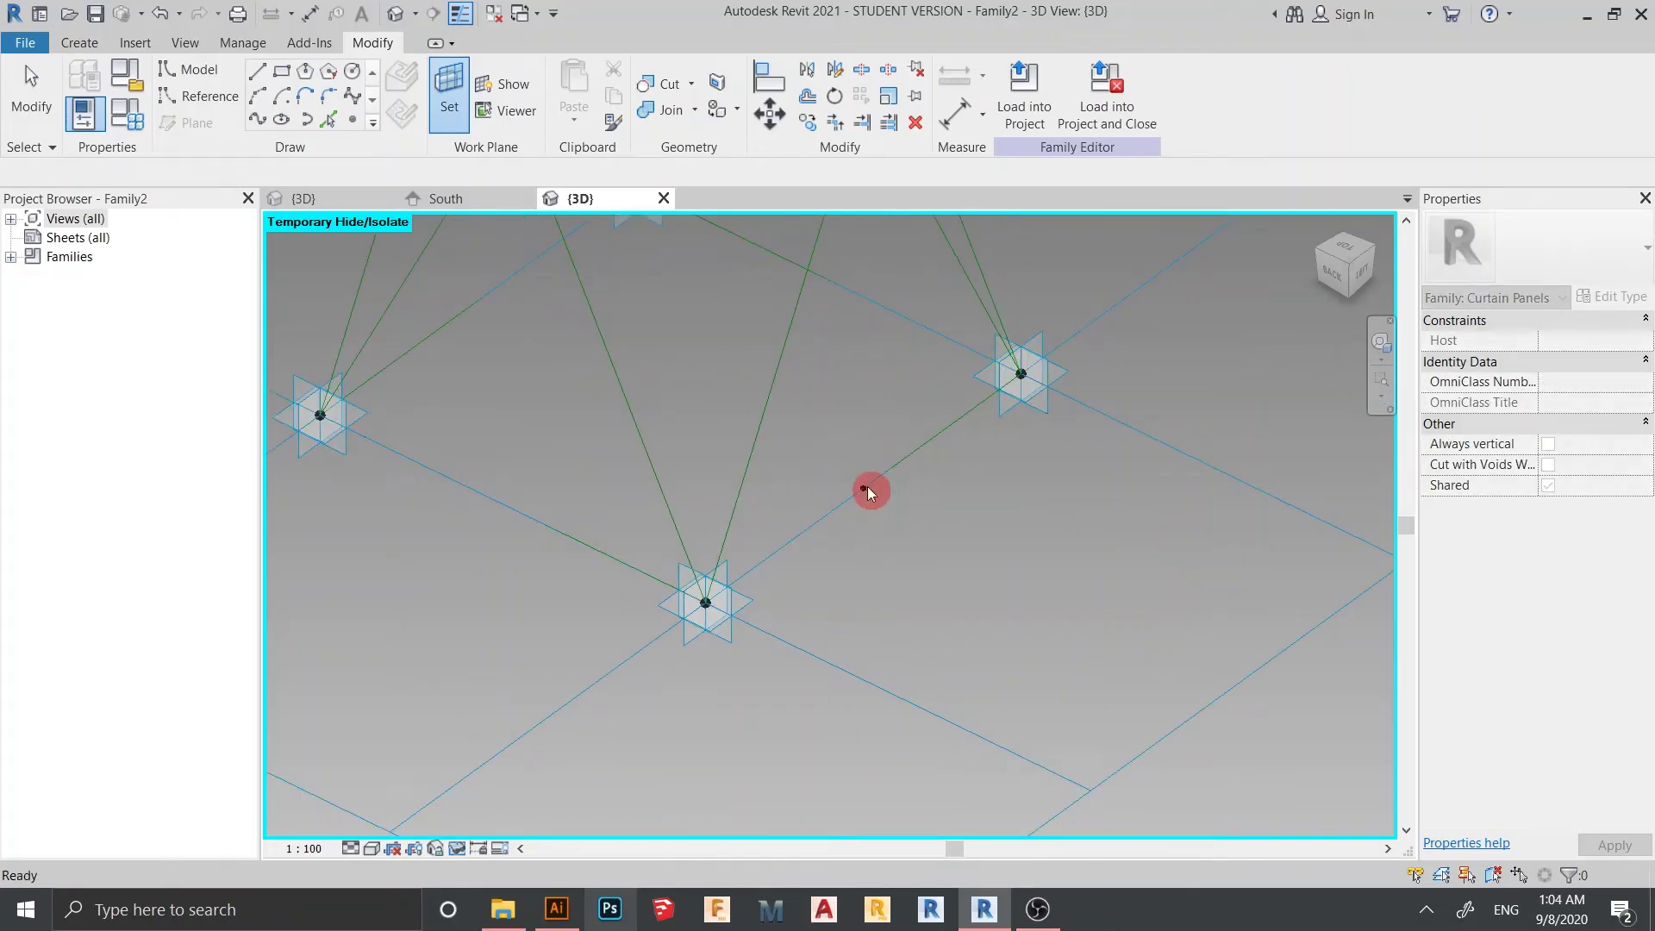
click(491, 90)
shift+middle_drag(831, 601, 819, 561)
key(Escape)
- Draw a circular model line with a radius of about 200 centred on the base line's midpoint reference point, on that point's plane
scroll(850, 664, down, 3)
scroll(831, 679, up, 2)
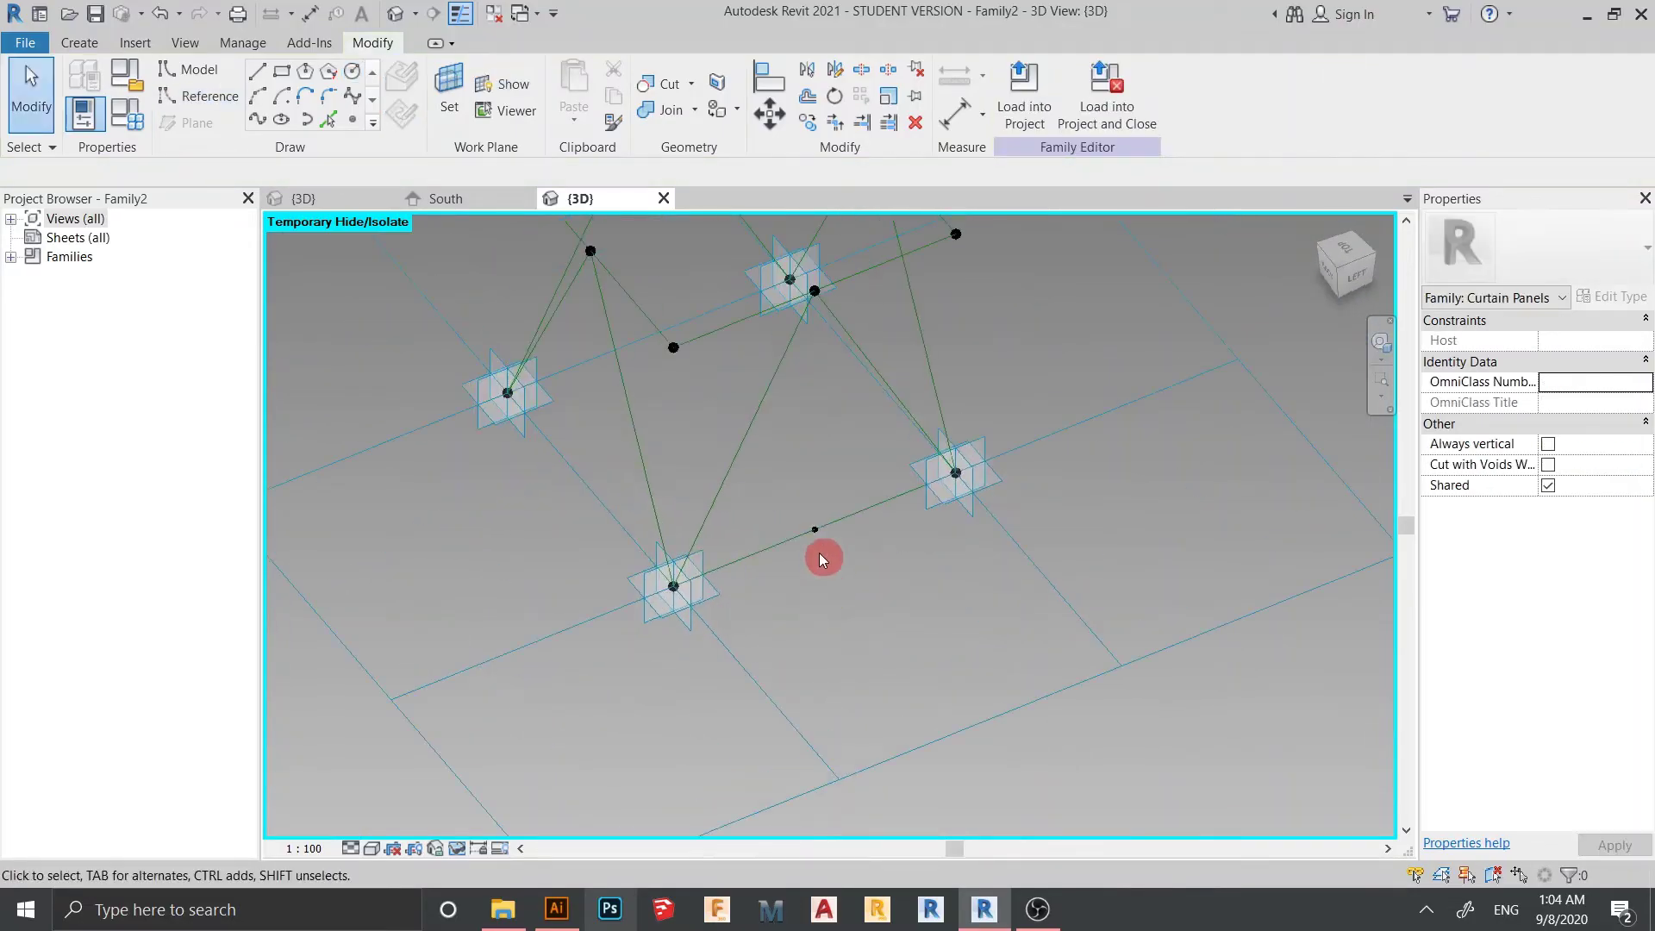
click(819, 535)
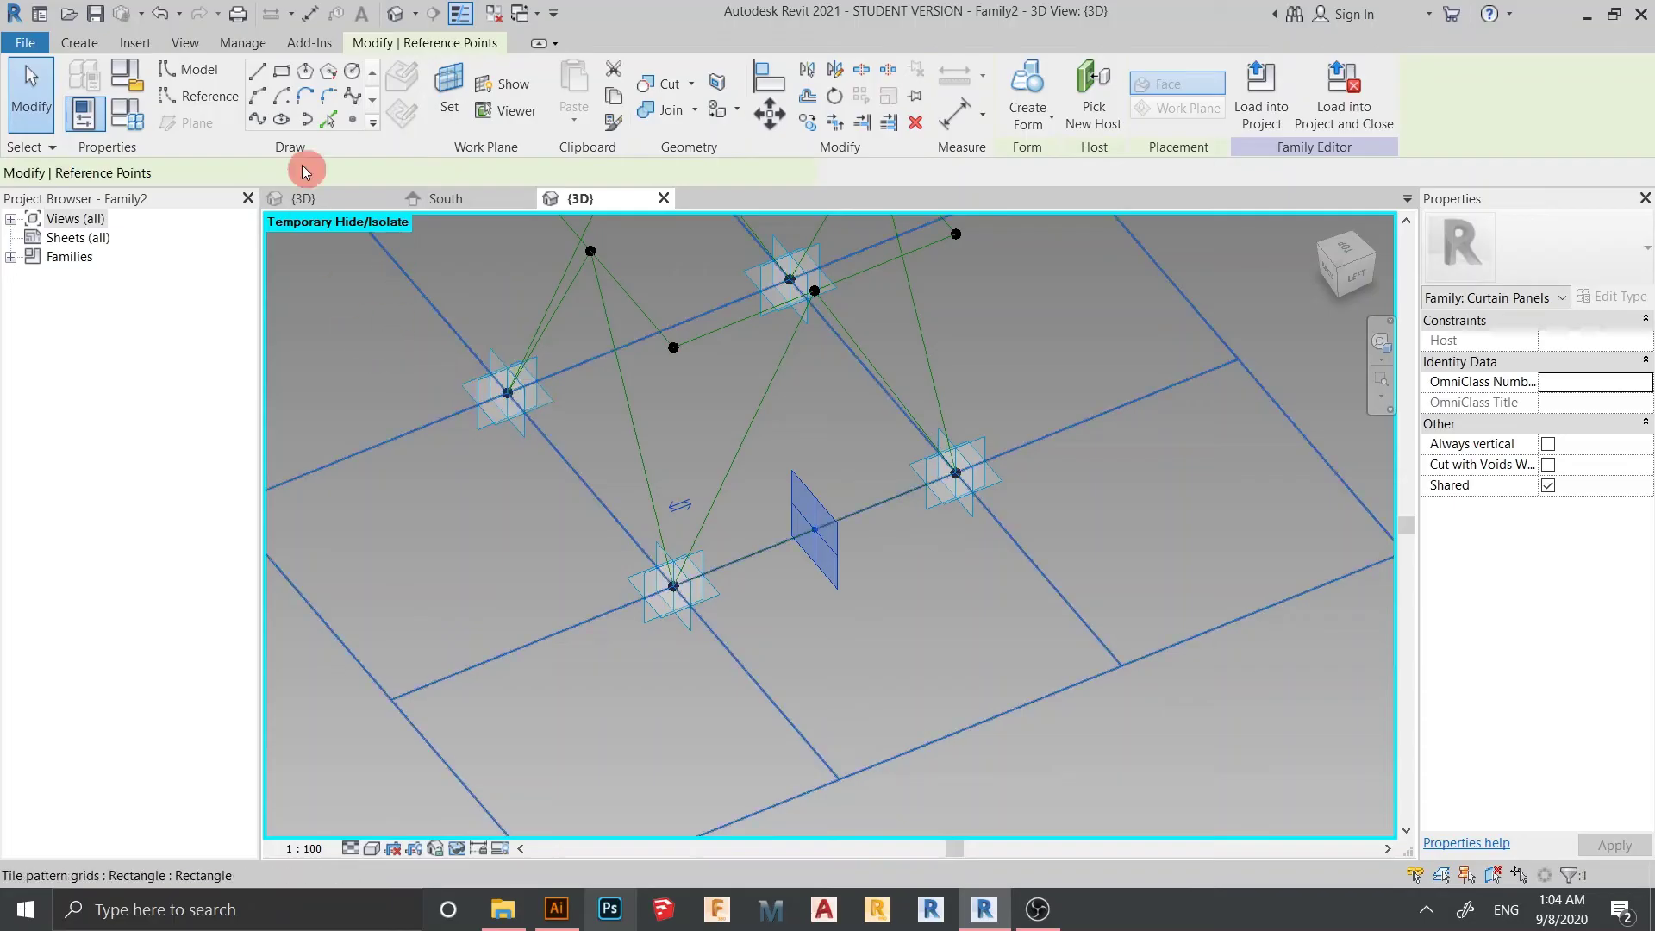
click(350, 74)
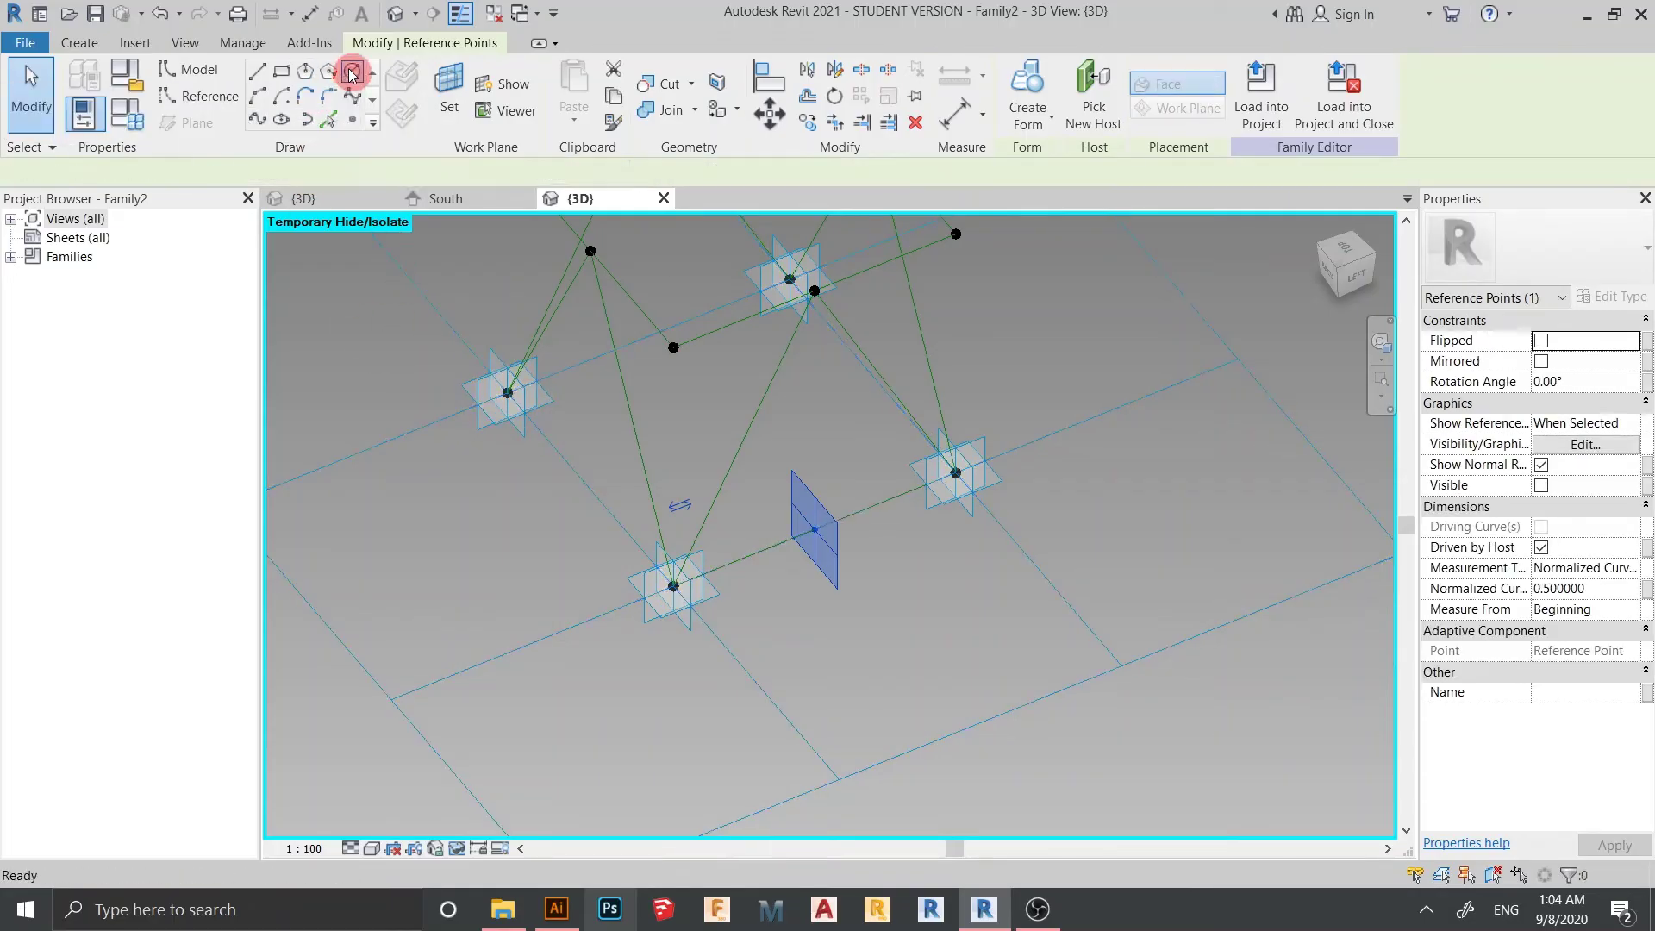
click(816, 535)
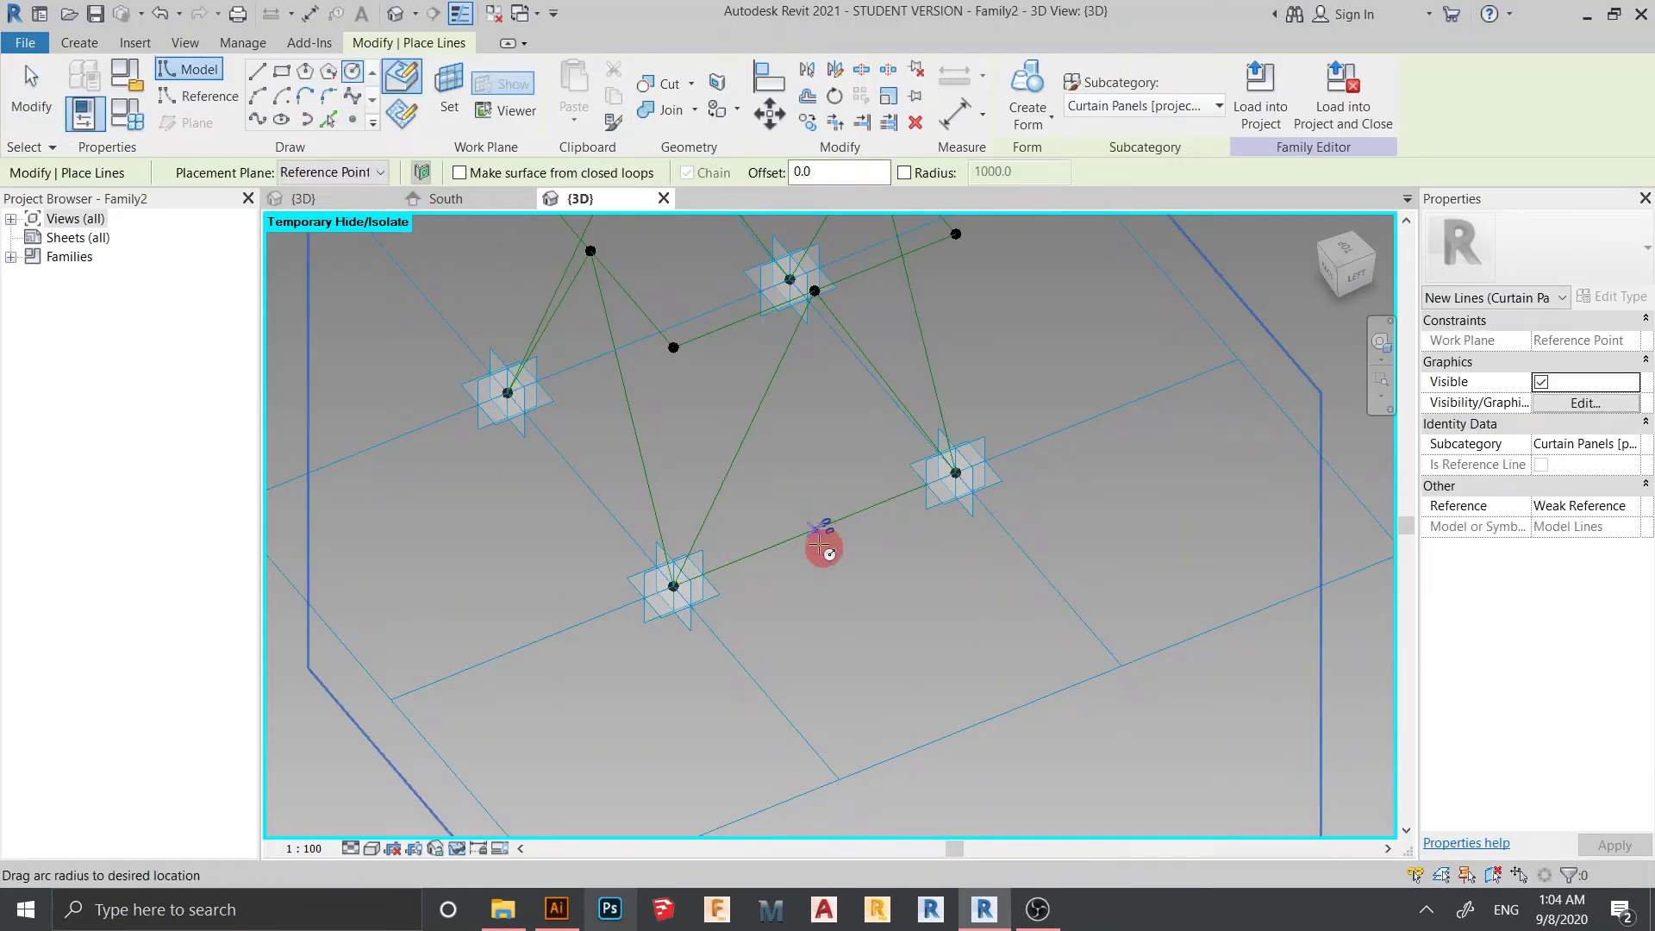
click(823, 560)
scroll(823, 591, up, 2)
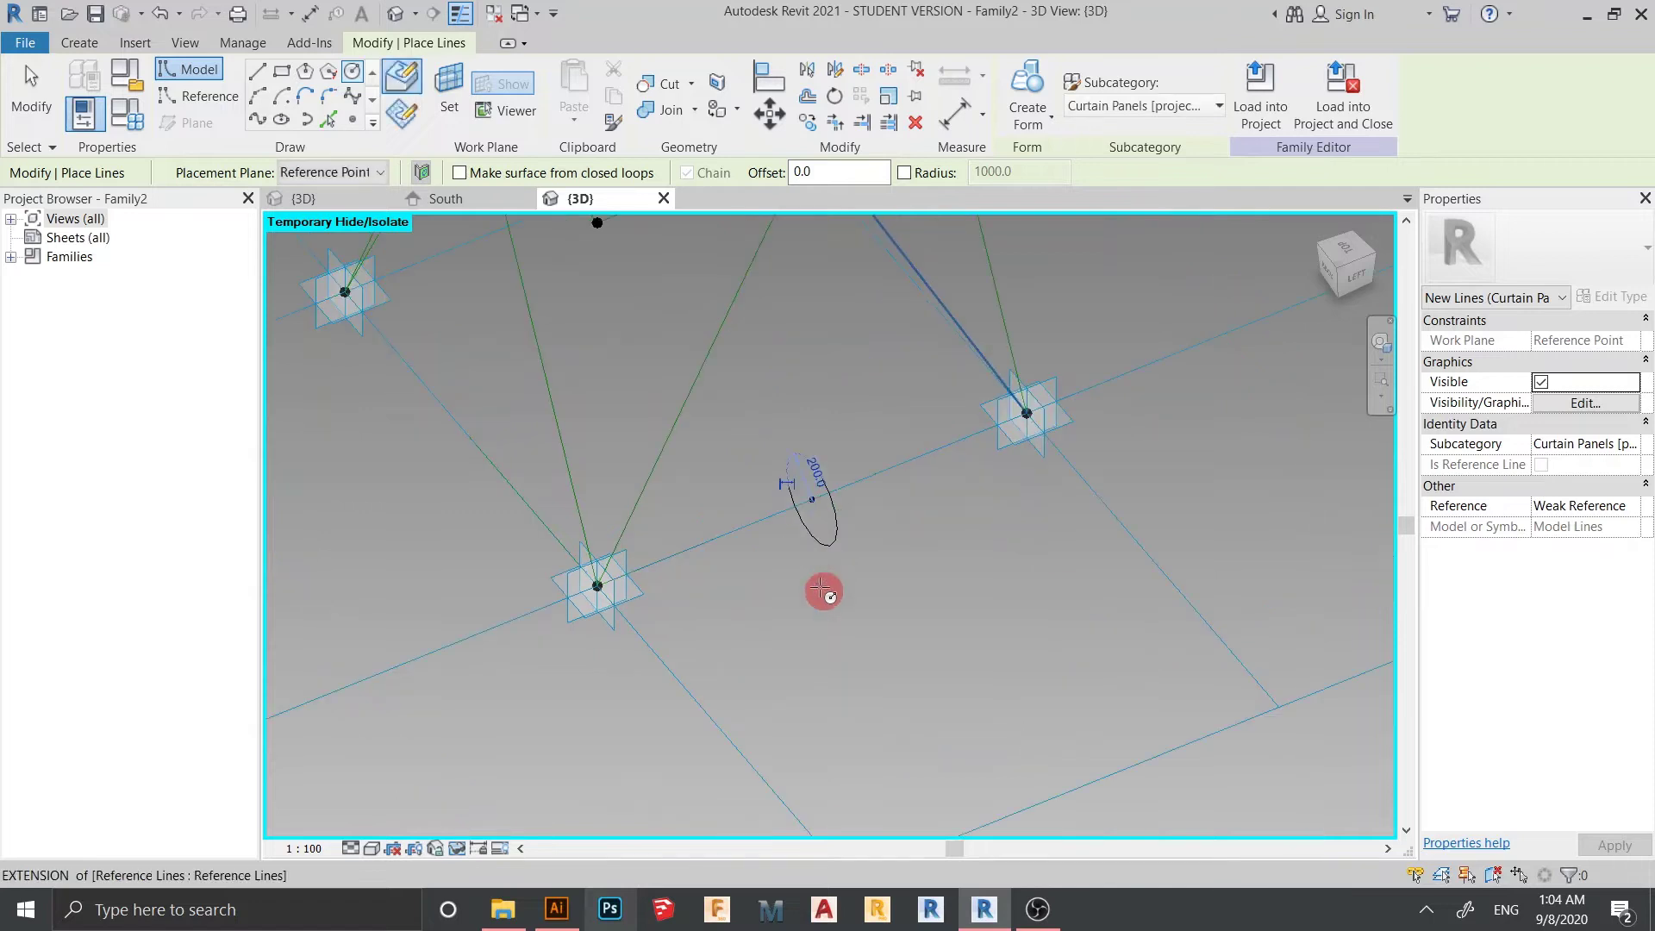
key(Escape)
key(Escape)
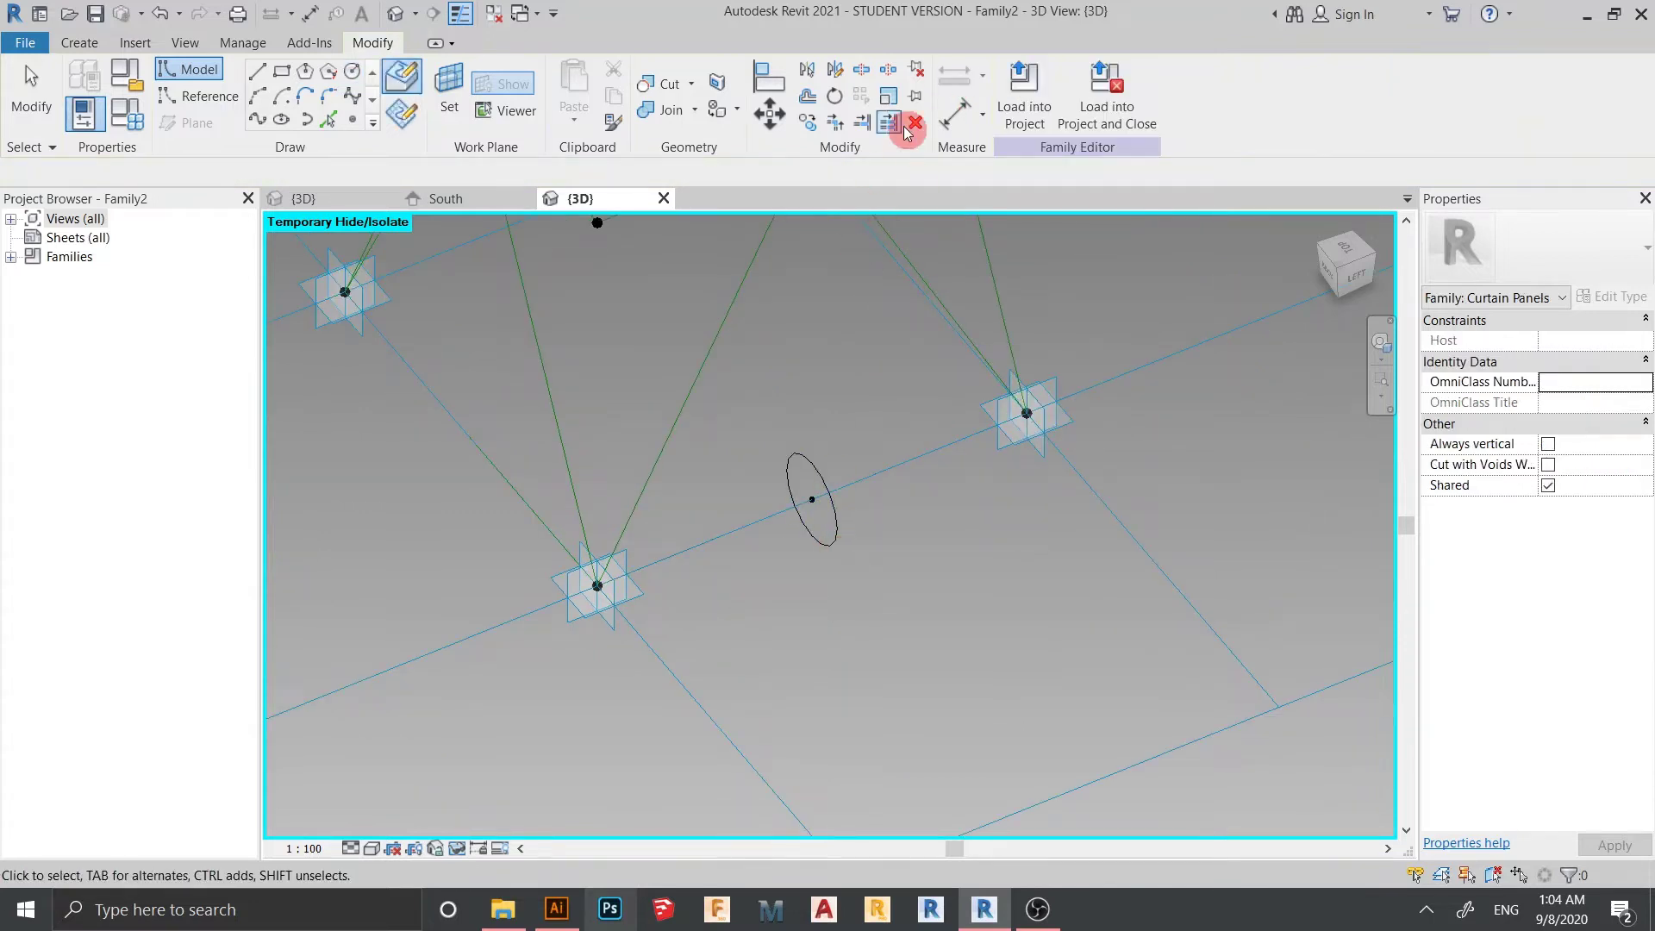
- Dimension the circle's diameter, label it with a new type parameter named STEEL SIZE, and set that parameter to 200
click(979, 127)
click(831, 530)
click(871, 561)
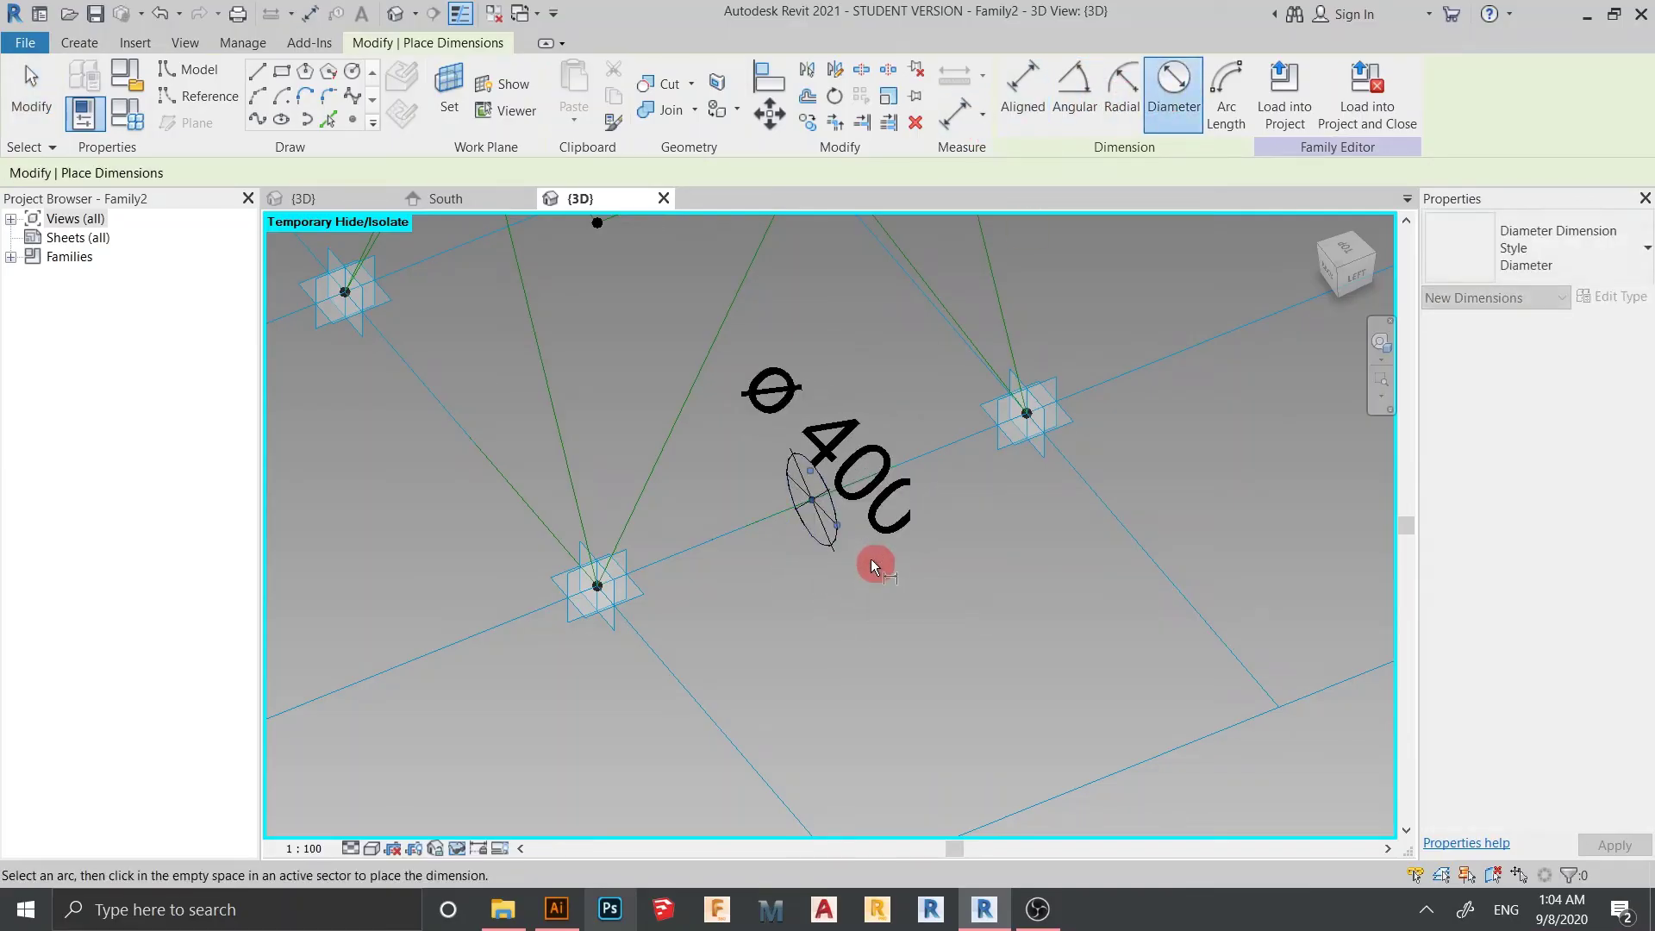
key(Escape)
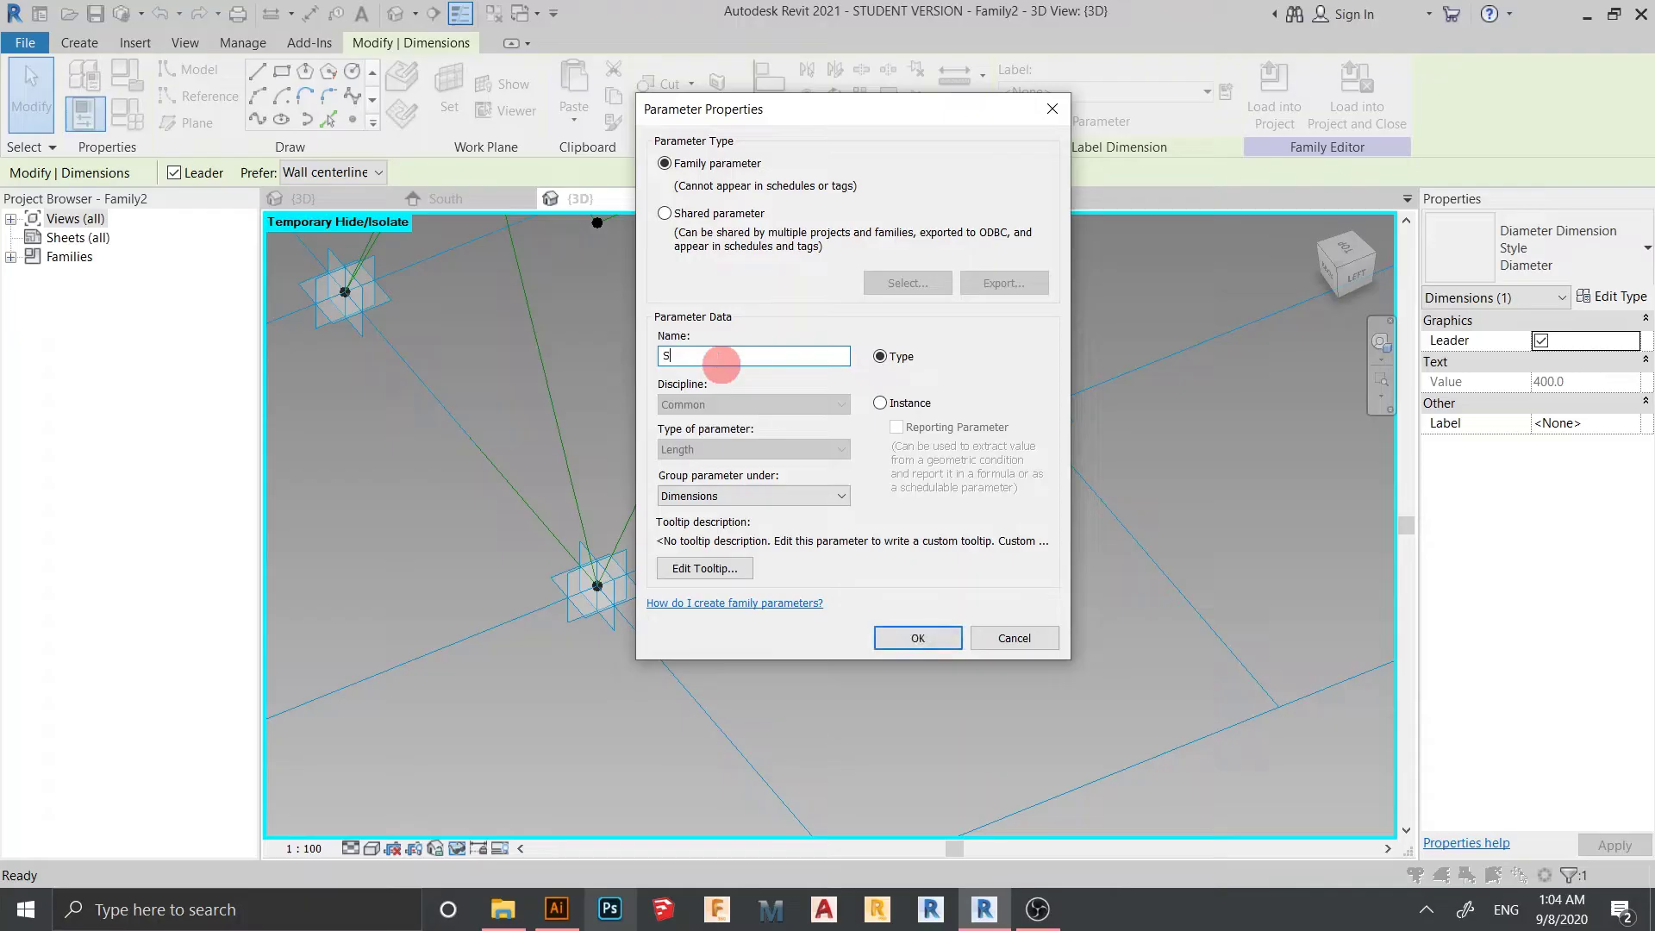
text(ZE)
key(Return)
click(134, 123)
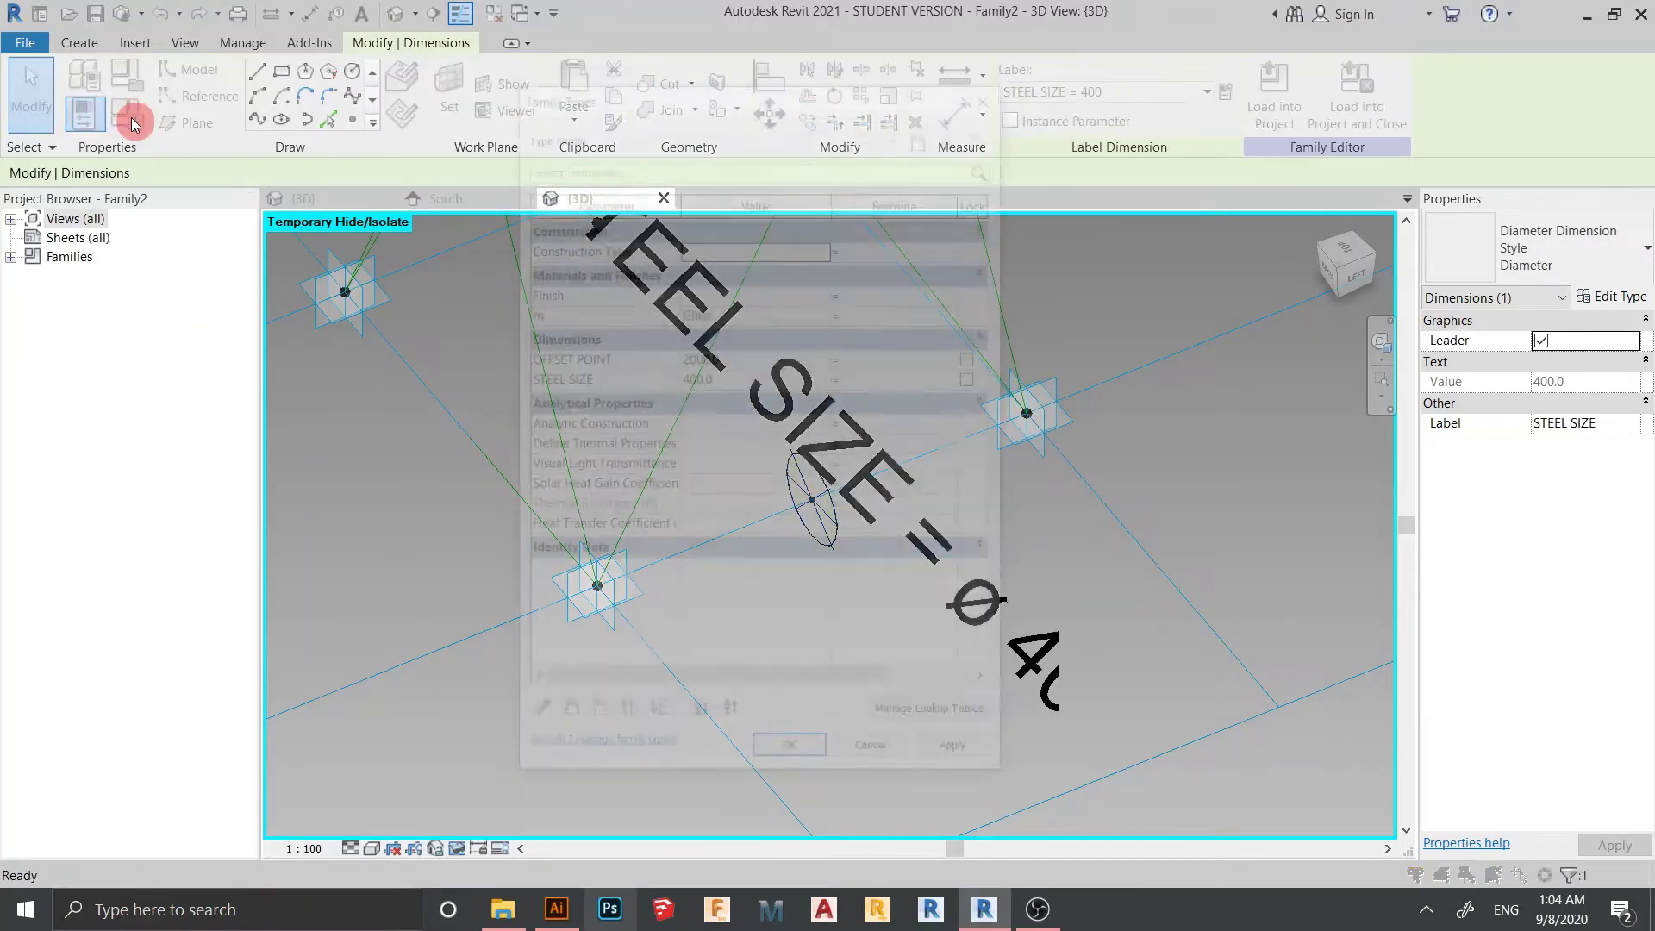
click(753, 382)
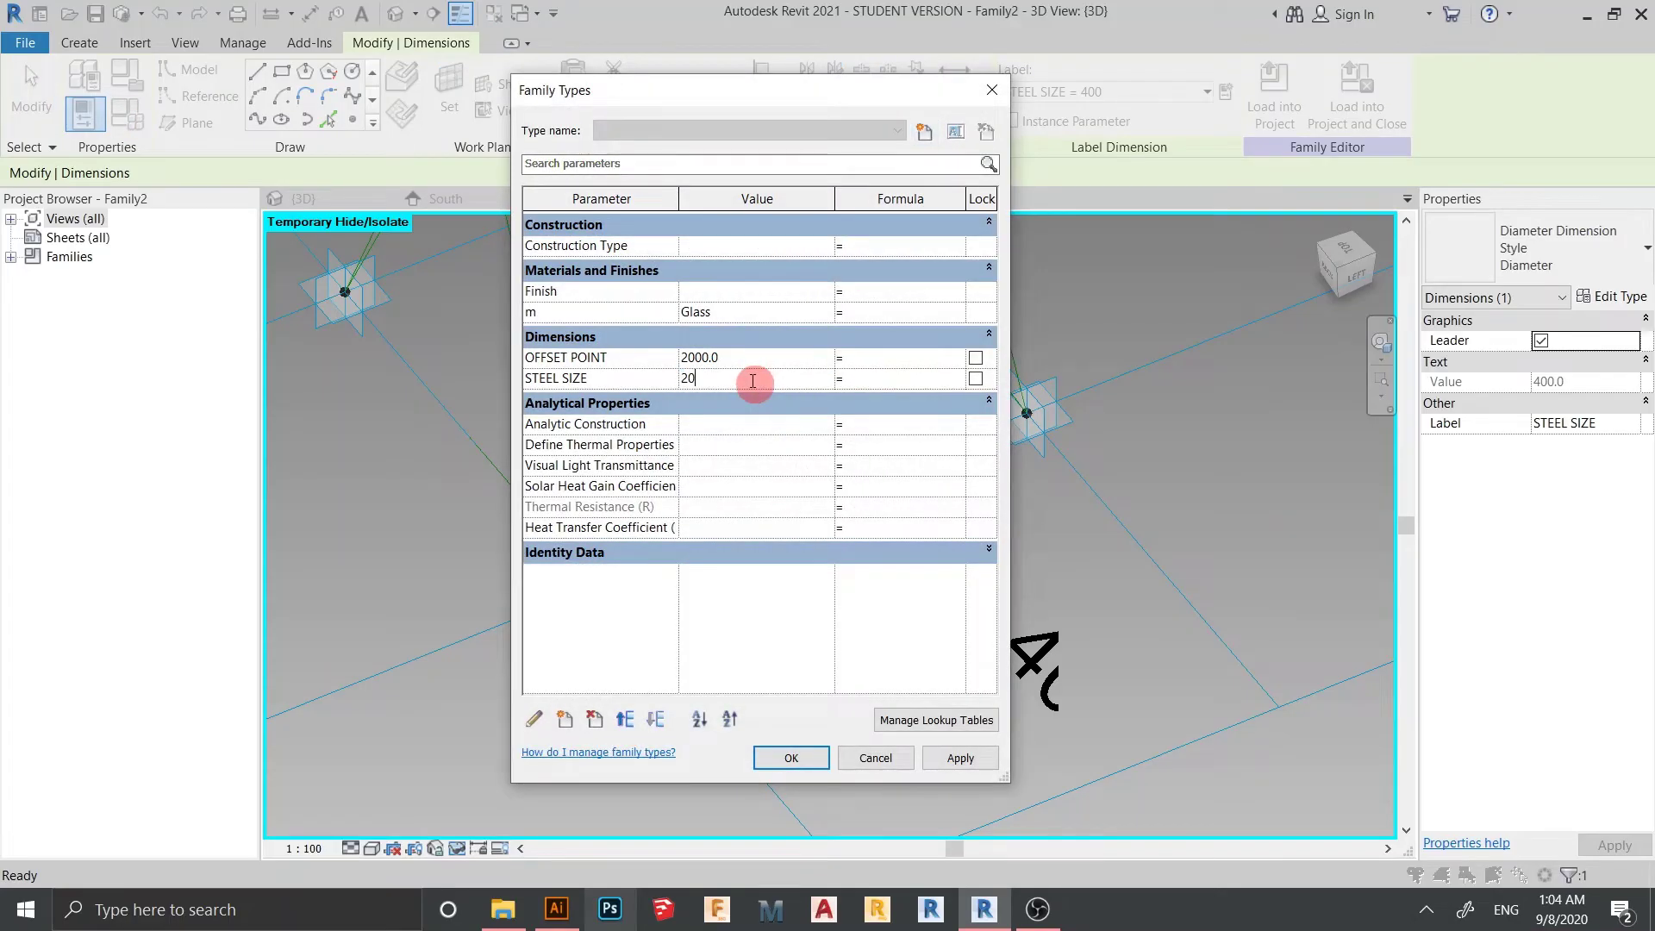
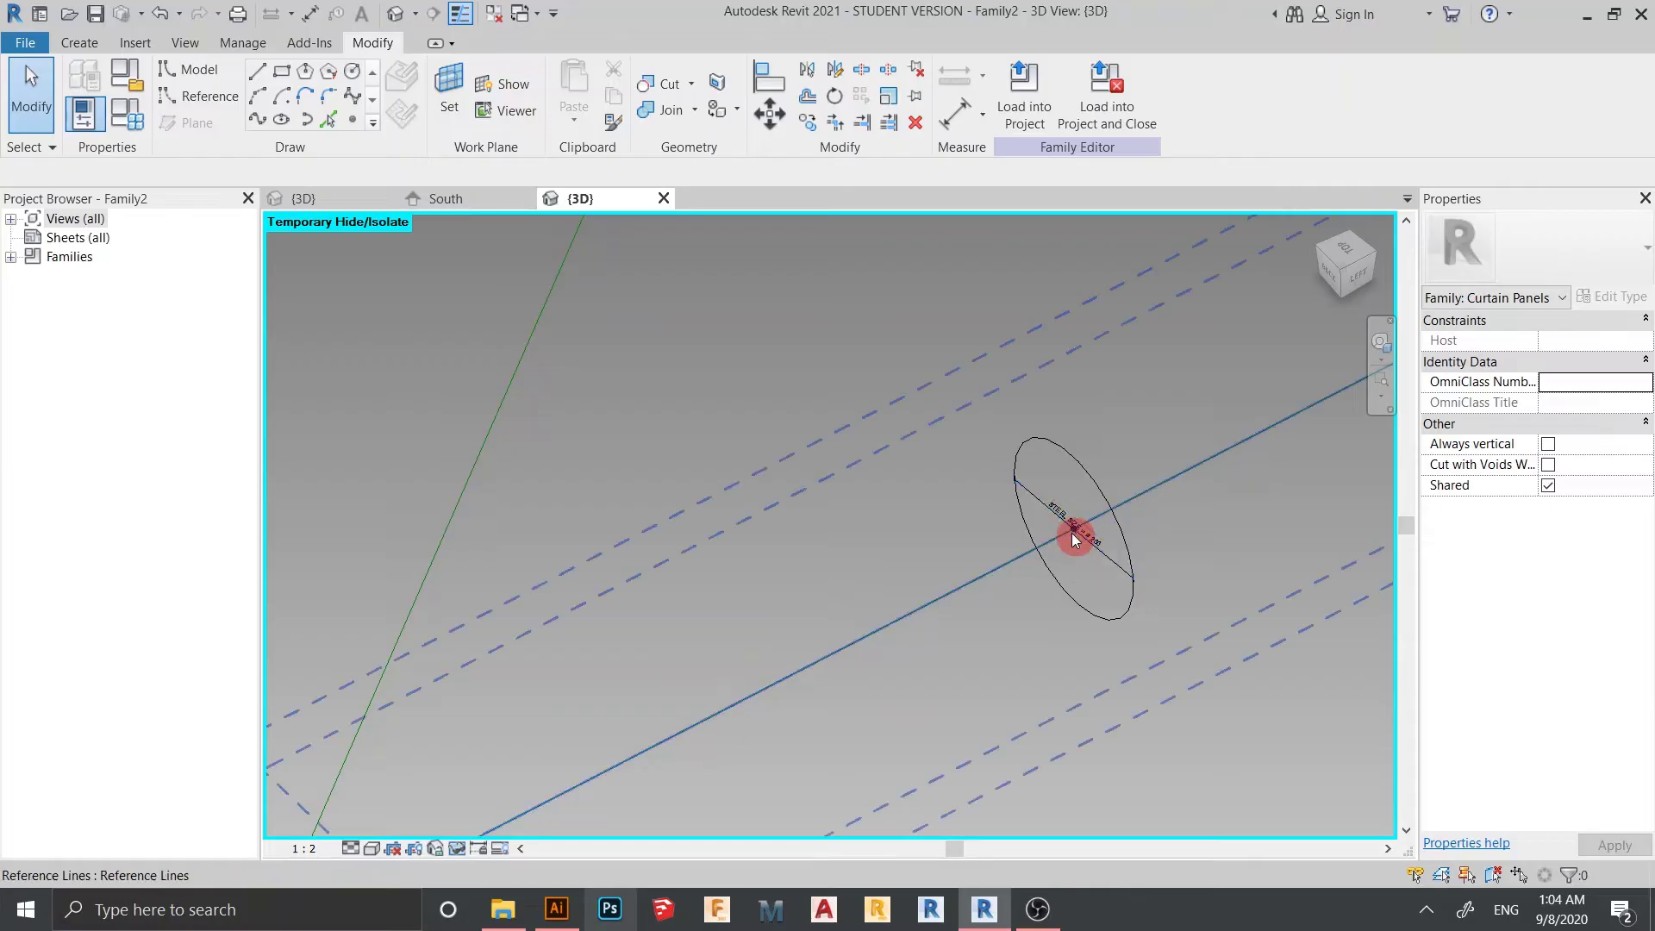
- Copy the circle together with its reference point to three spots along the same base reference line using multiple copies
click(1120, 607)
scroll(1193, 681, down, 2)
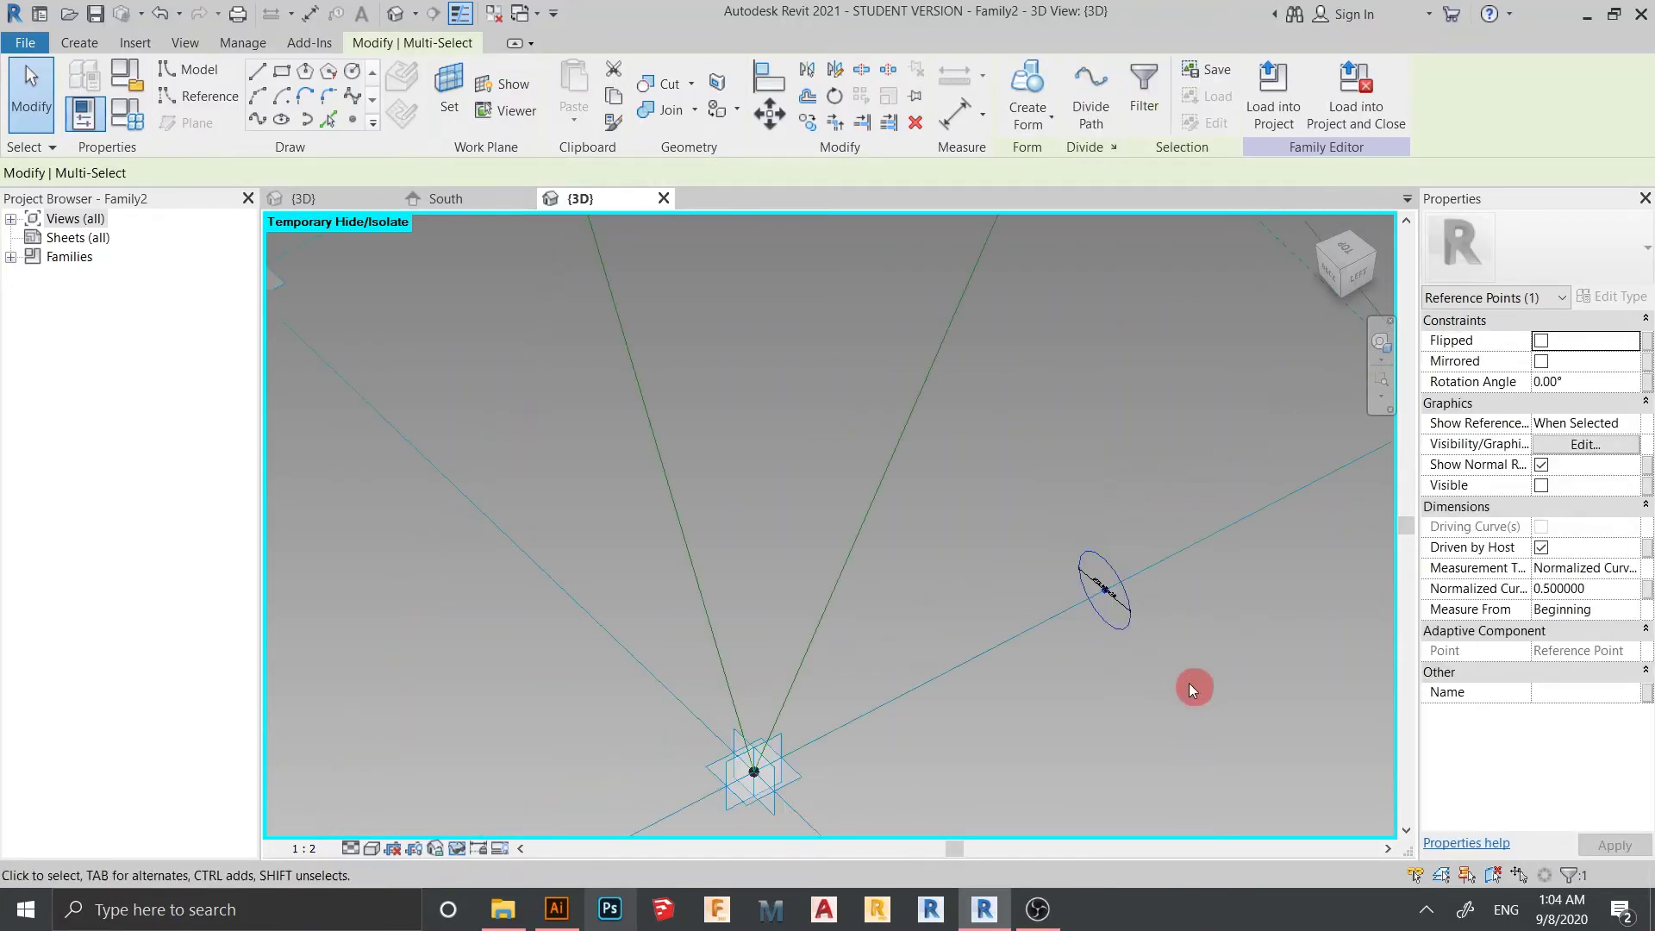
middle_drag(1192, 681, 1158, 590)
ctrl+click(1010, 534)
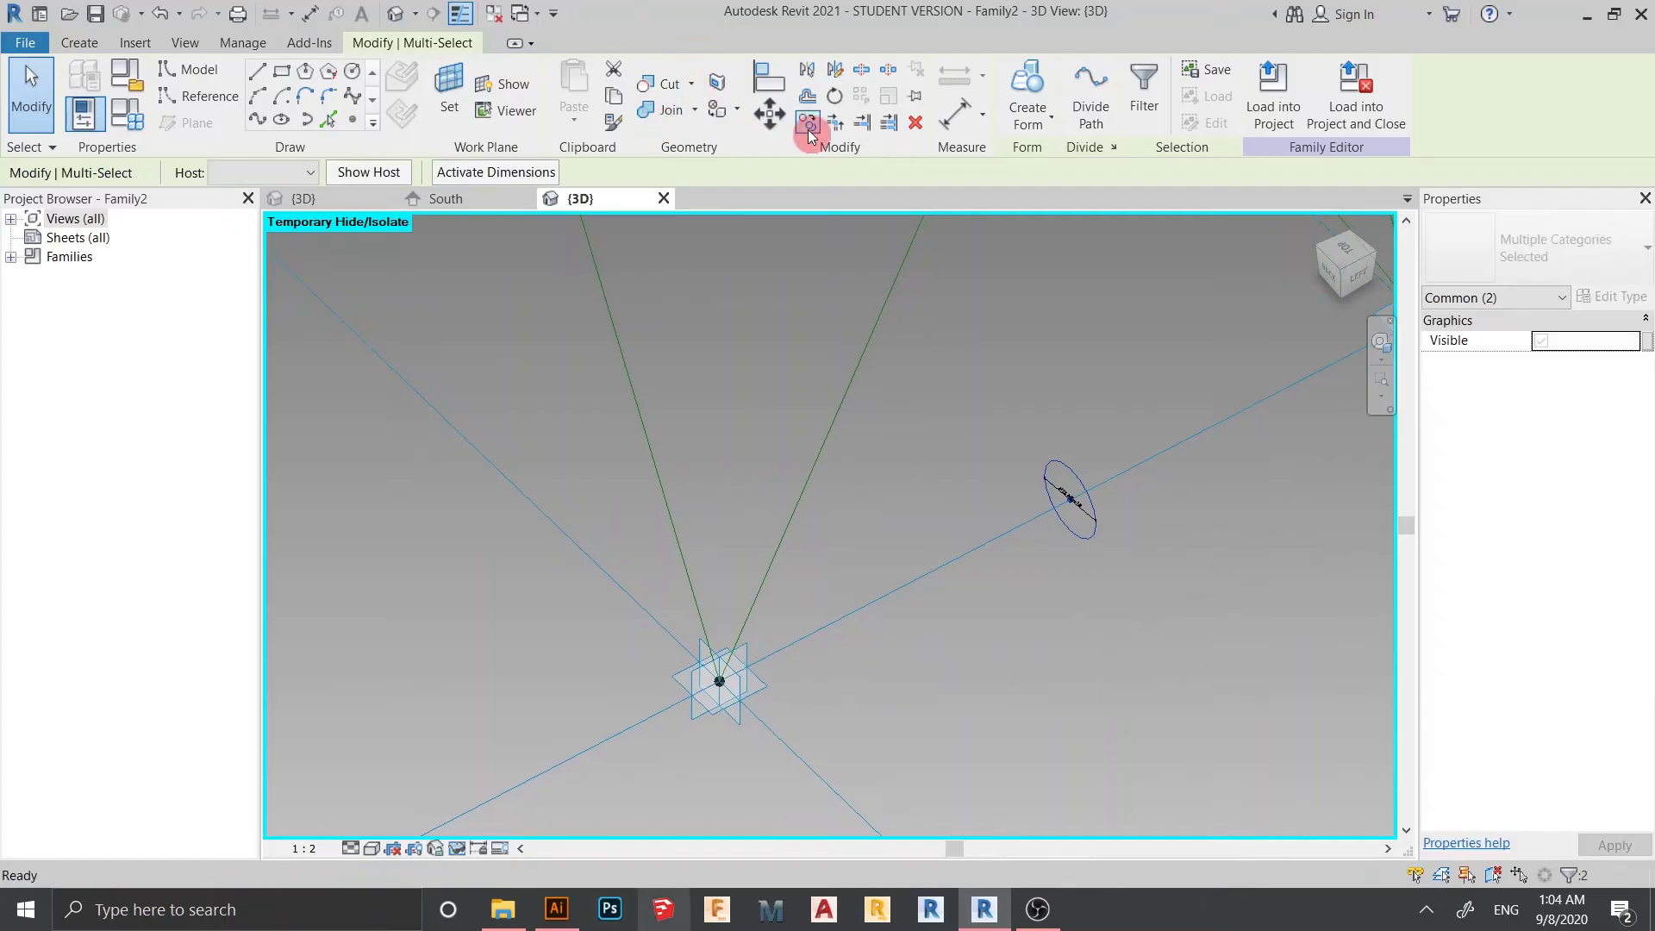
scroll(905, 539, down, 2)
key(m)
key(v)
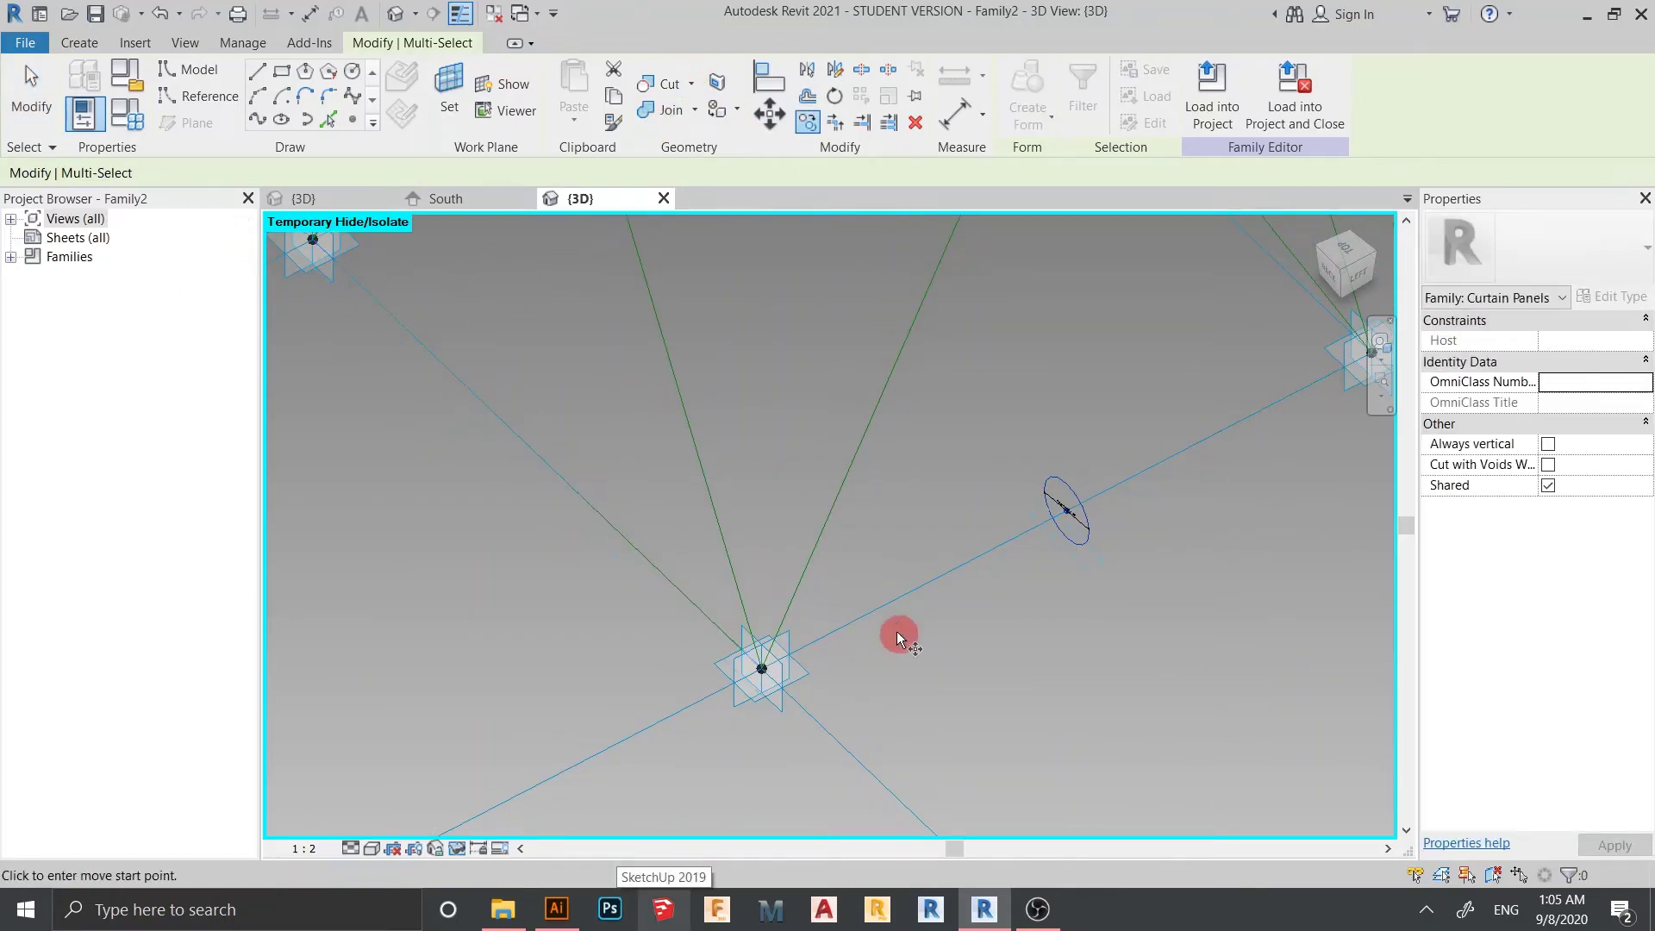
scroll(897, 630, down, 1)
shift+middle_drag(1023, 669, 1008, 669)
click(332, 172)
scroll(737, 557, up, 4)
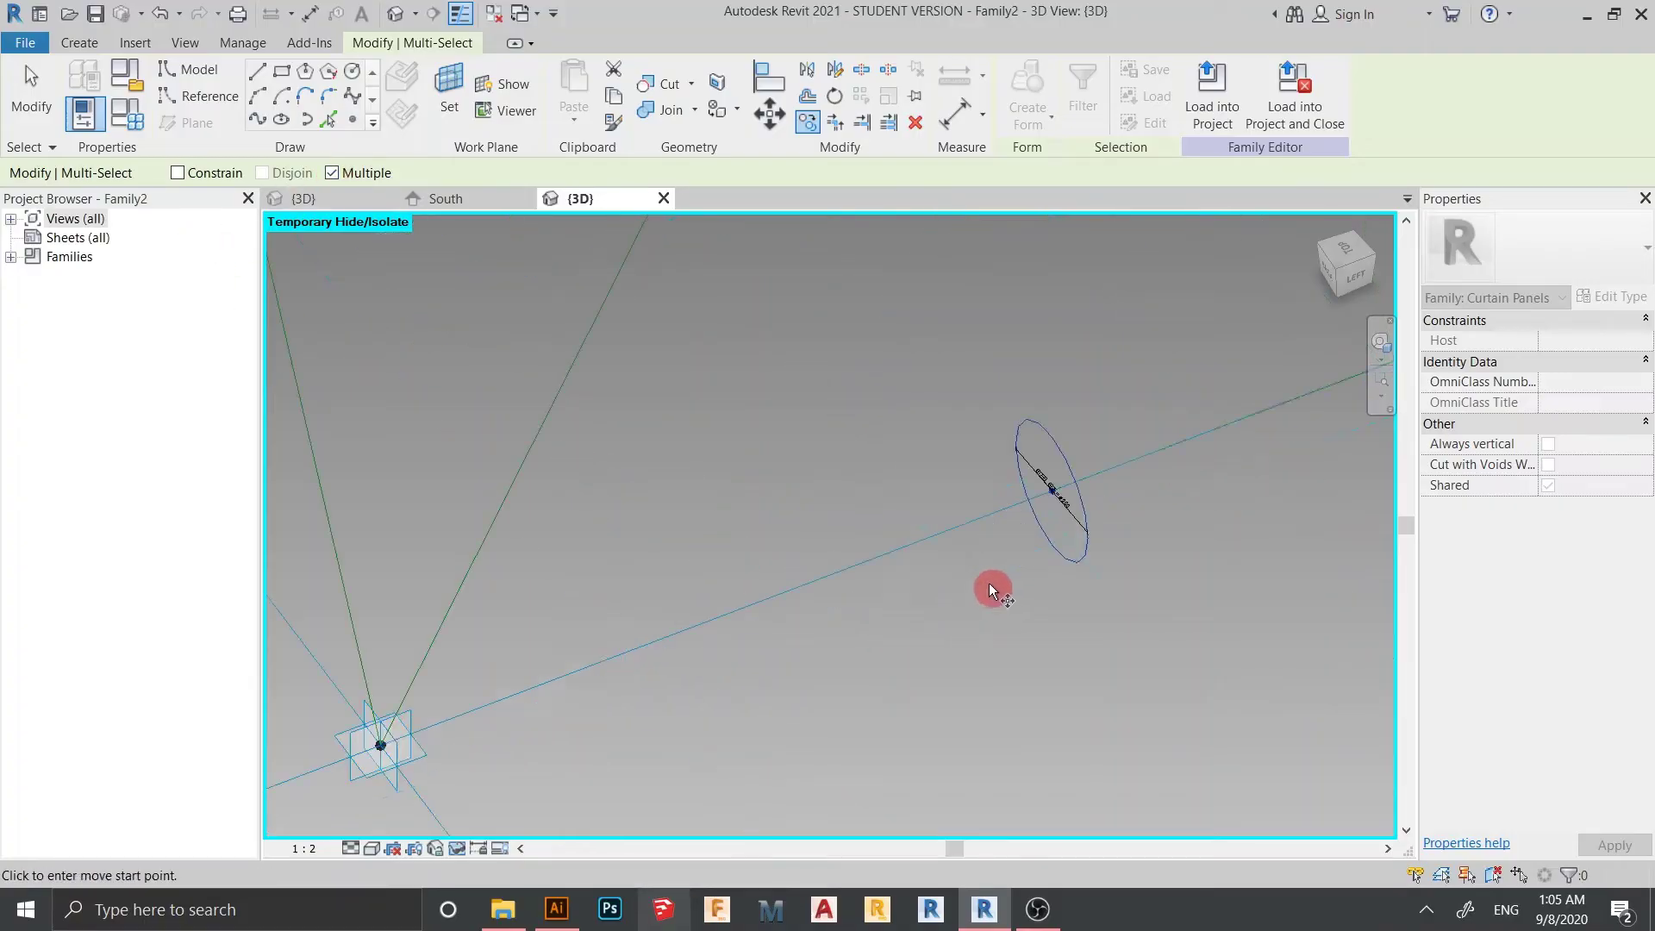
click(1057, 498)
click(972, 523)
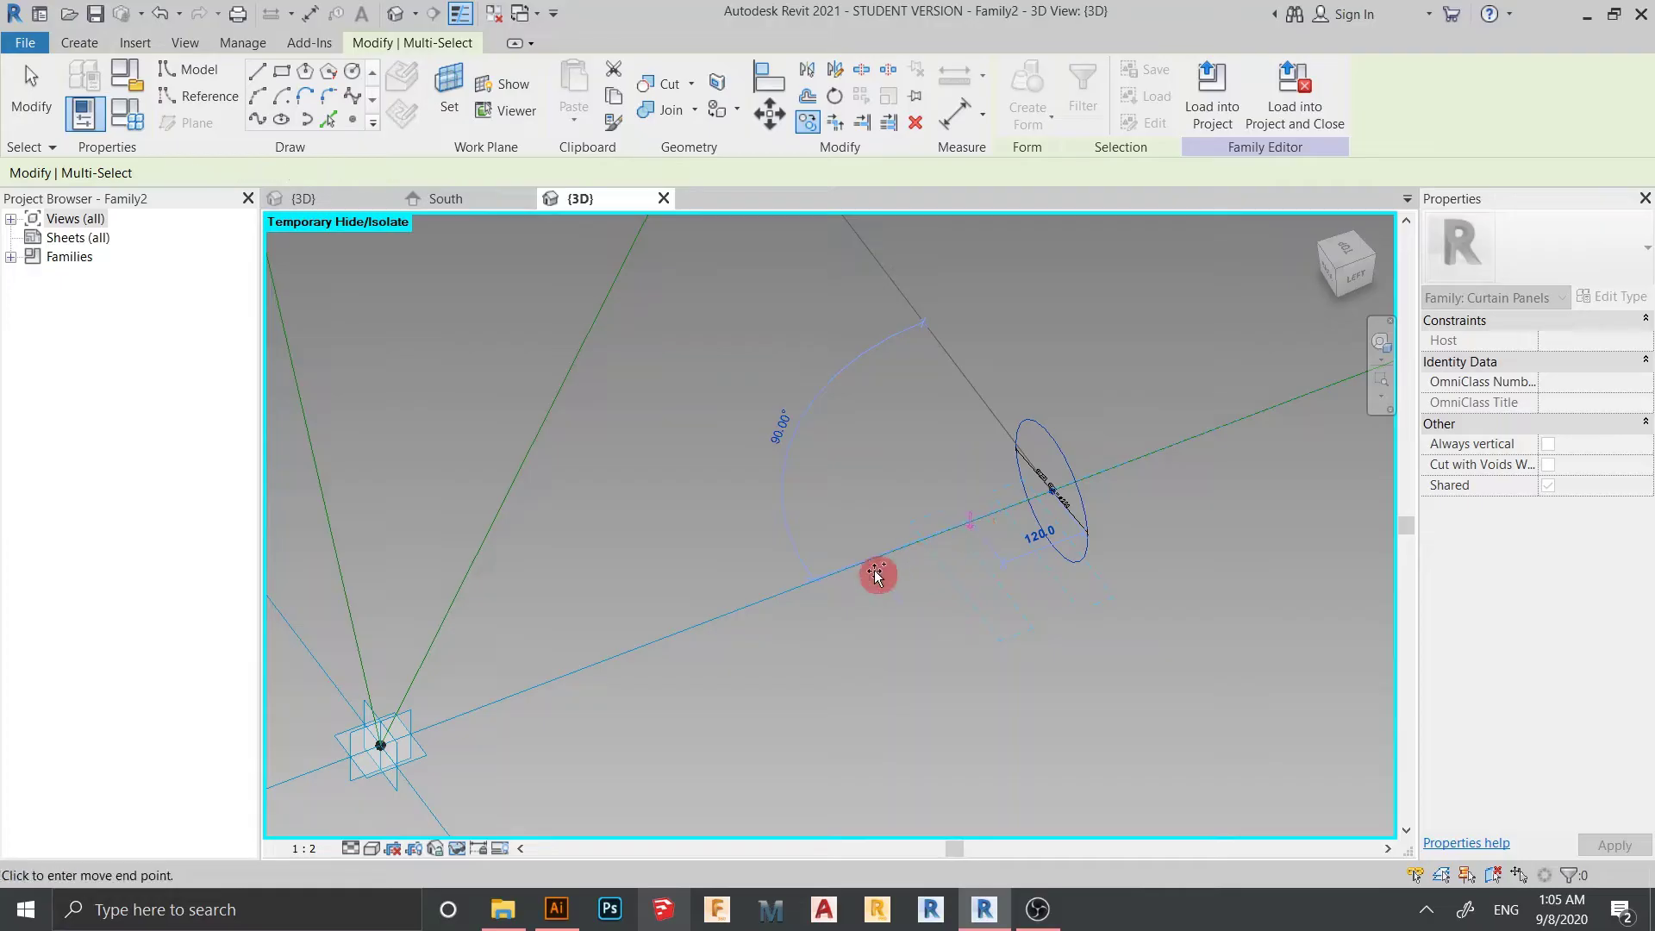
click(715, 621)
key(Escape)
click(808, 729)
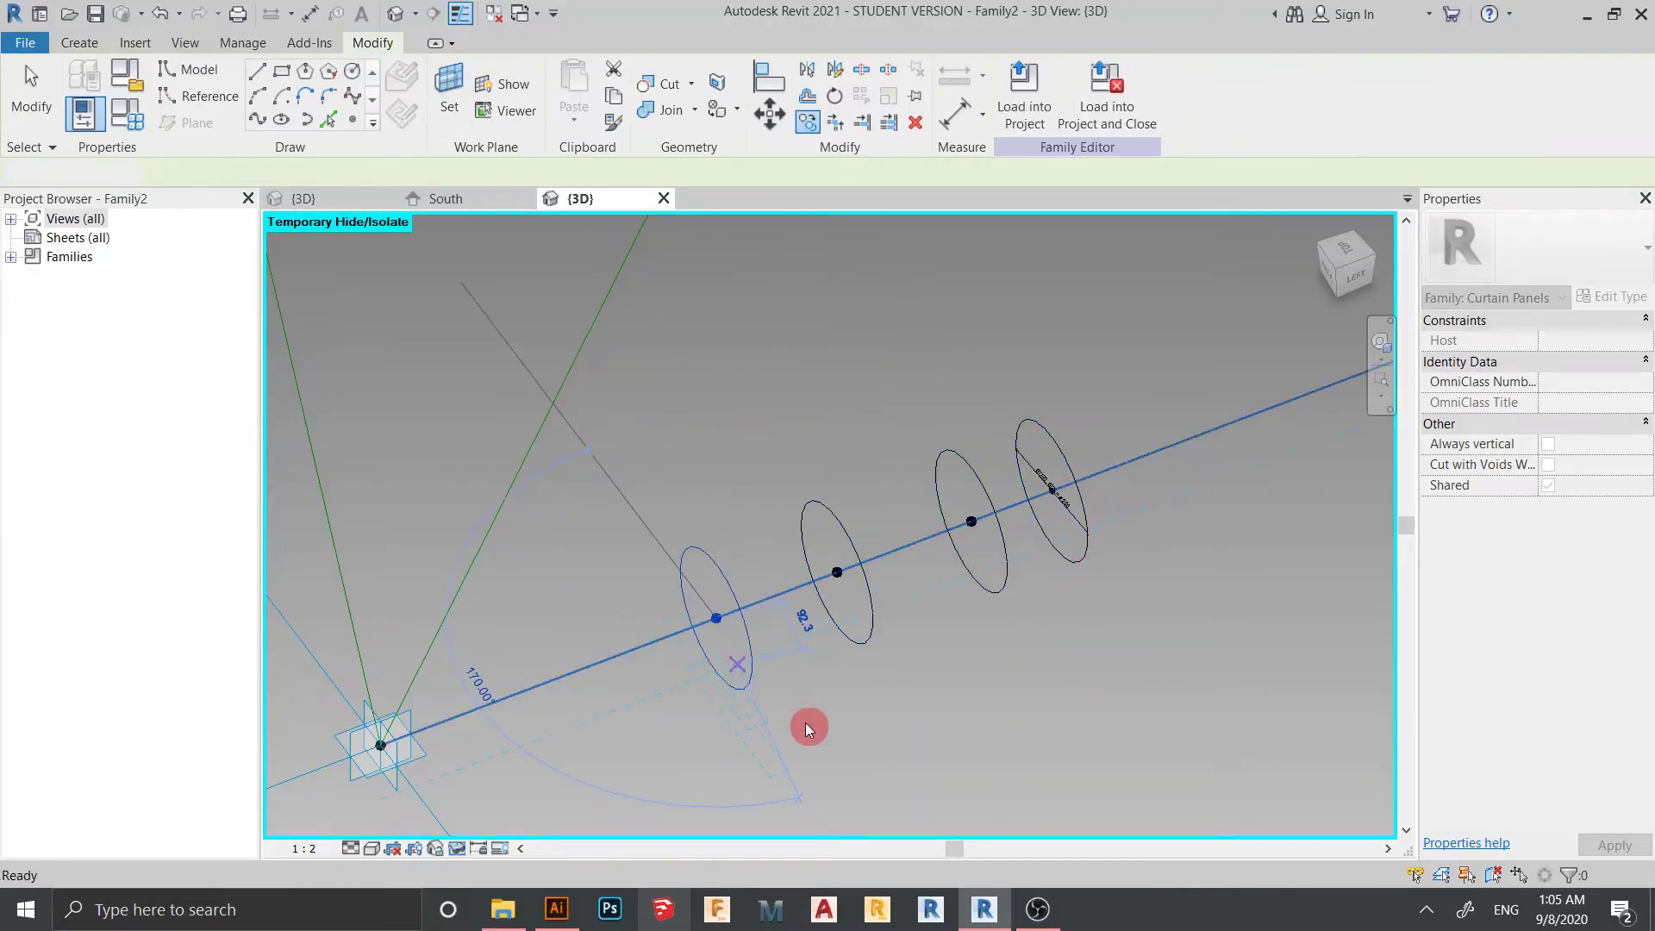
- Rehost the reference point of the copied circle nearest the adaptive point onto the adjacent diagonal reference line
scroll(828, 711, down, 3)
shift+middle_drag(856, 696, 904, 702)
scroll(888, 697, up, 3)
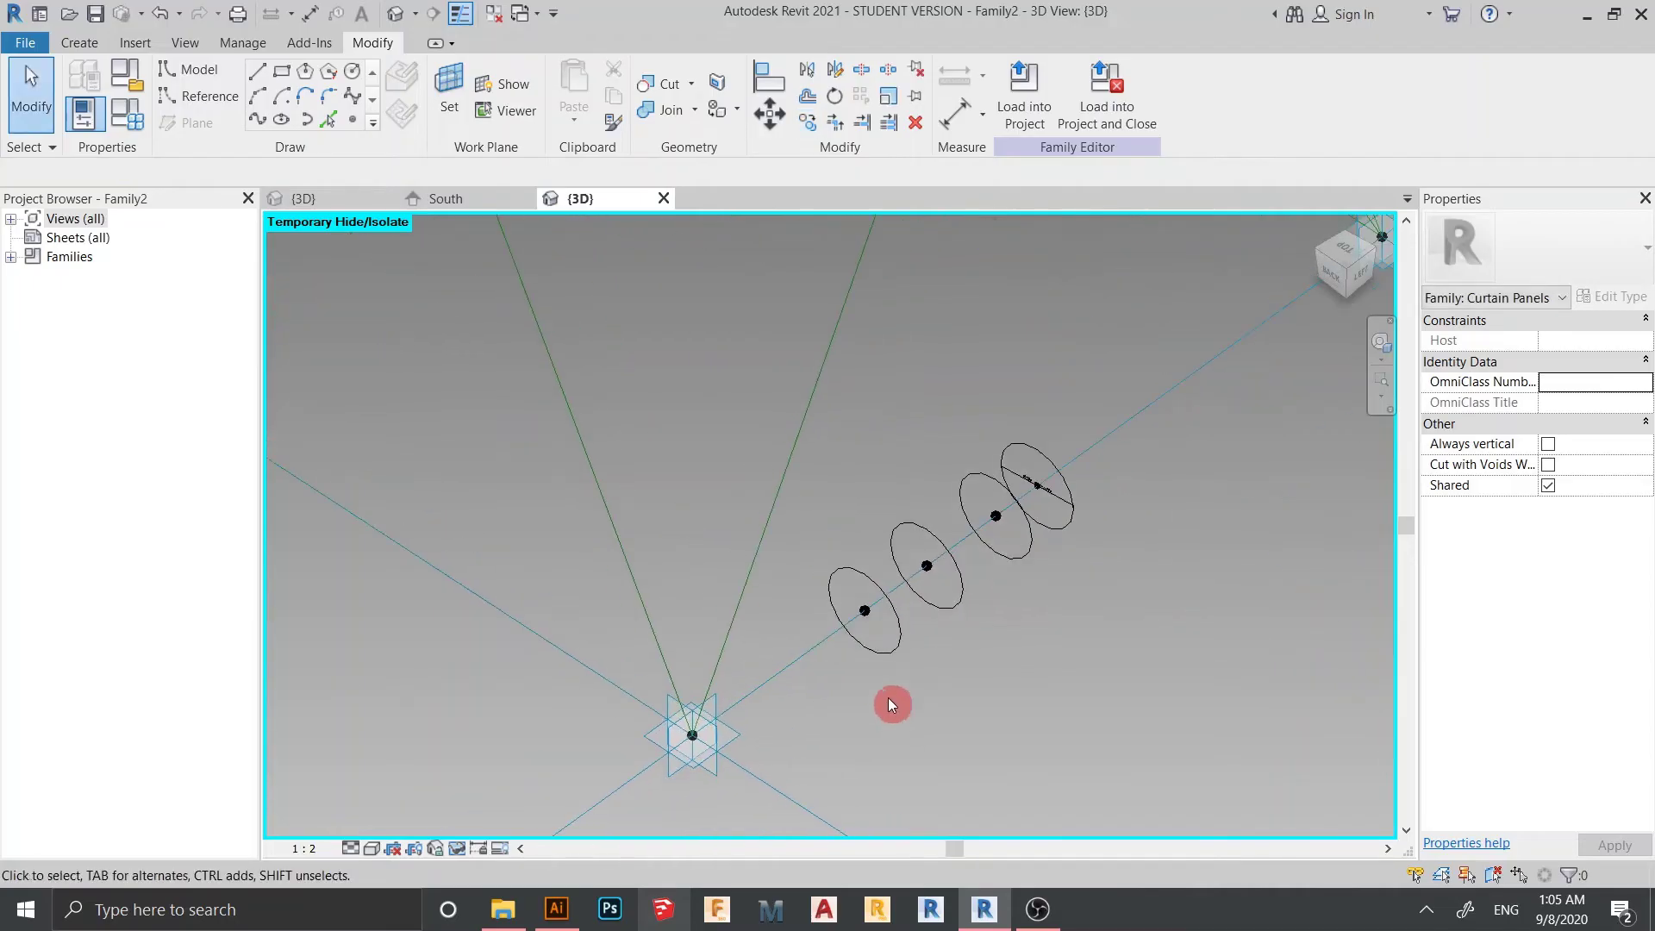
click(867, 619)
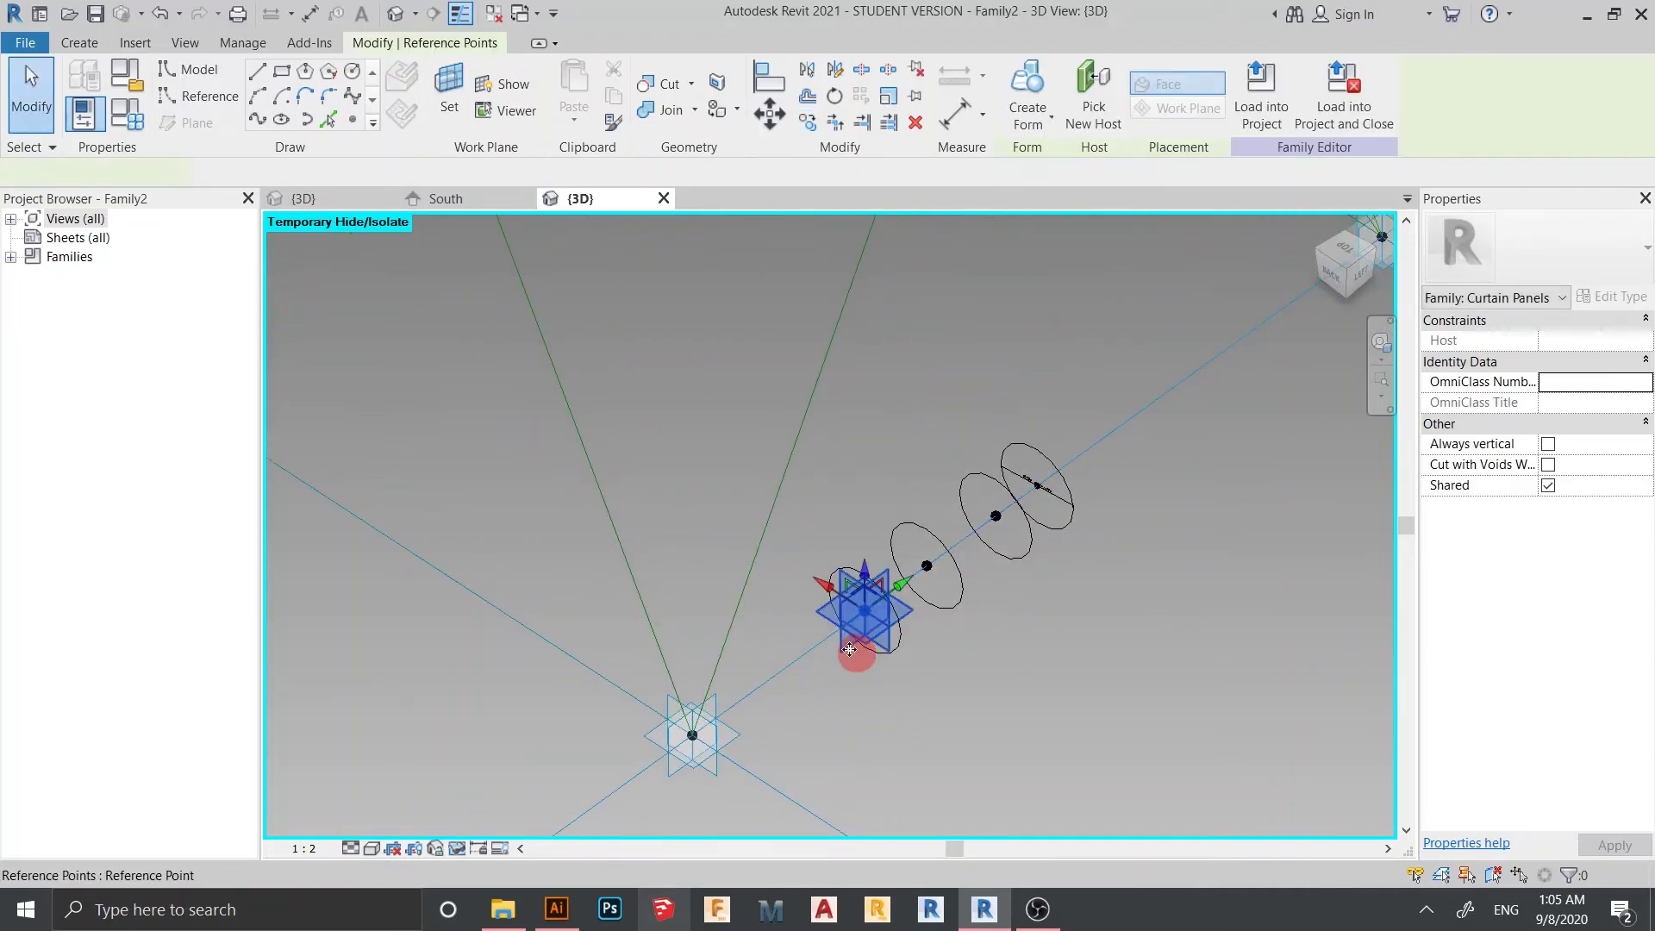
click(1114, 125)
click(840, 323)
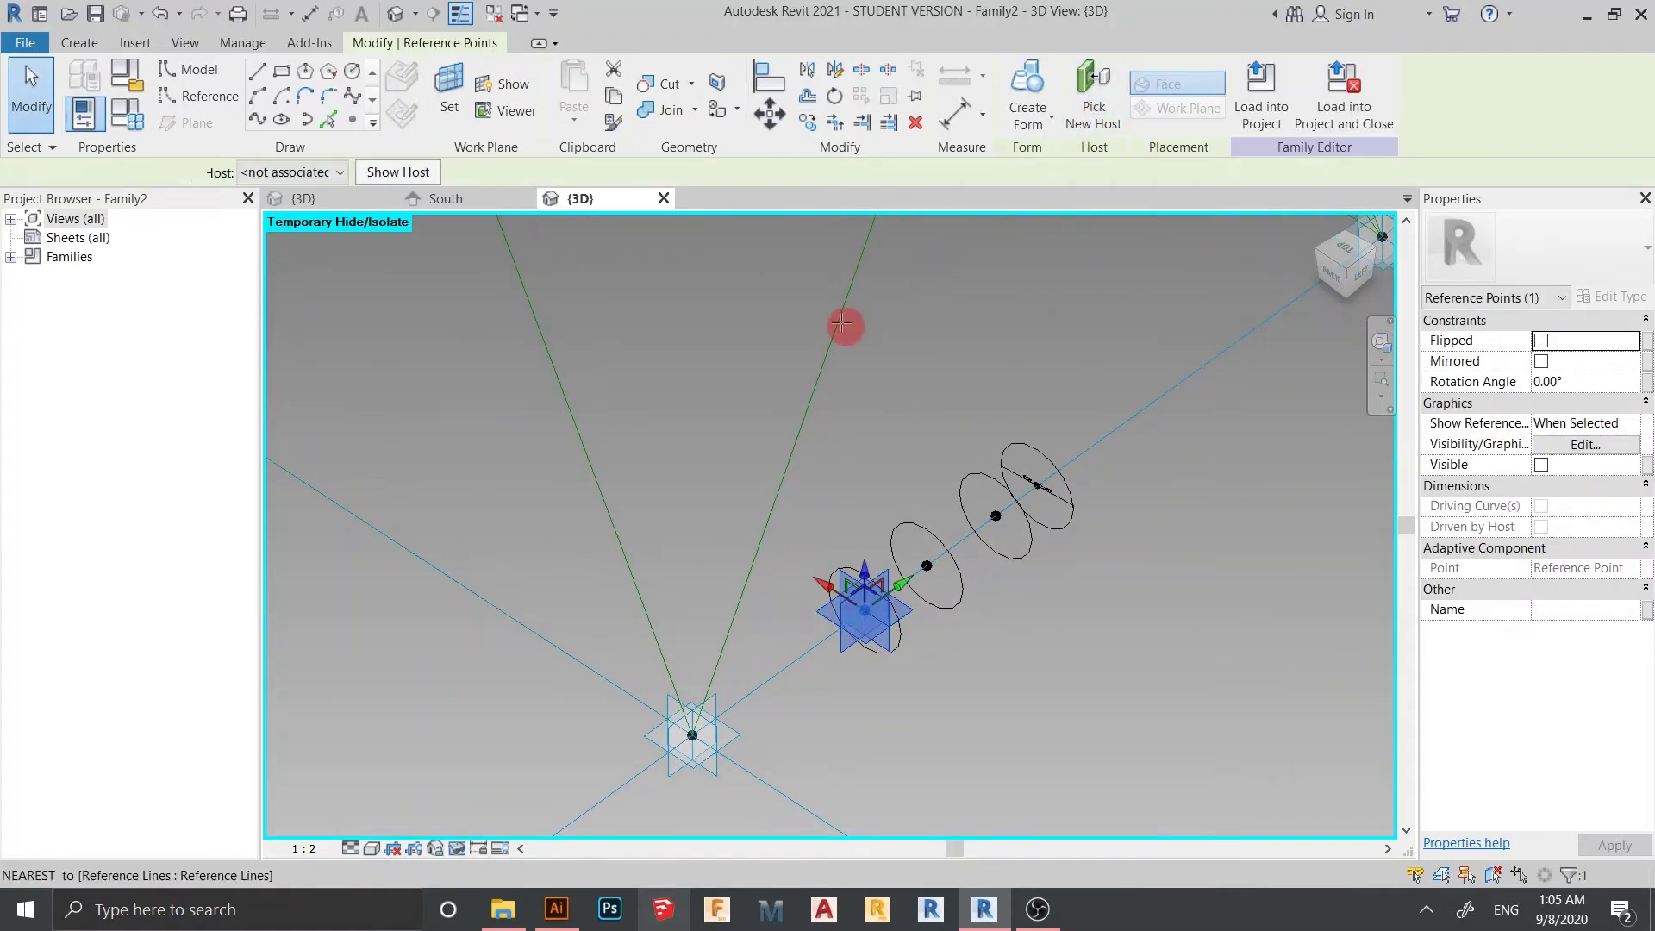
click(868, 414)
- Set the radius of the circle on the diagonal reference line to 50
scroll(867, 414, down, 2)
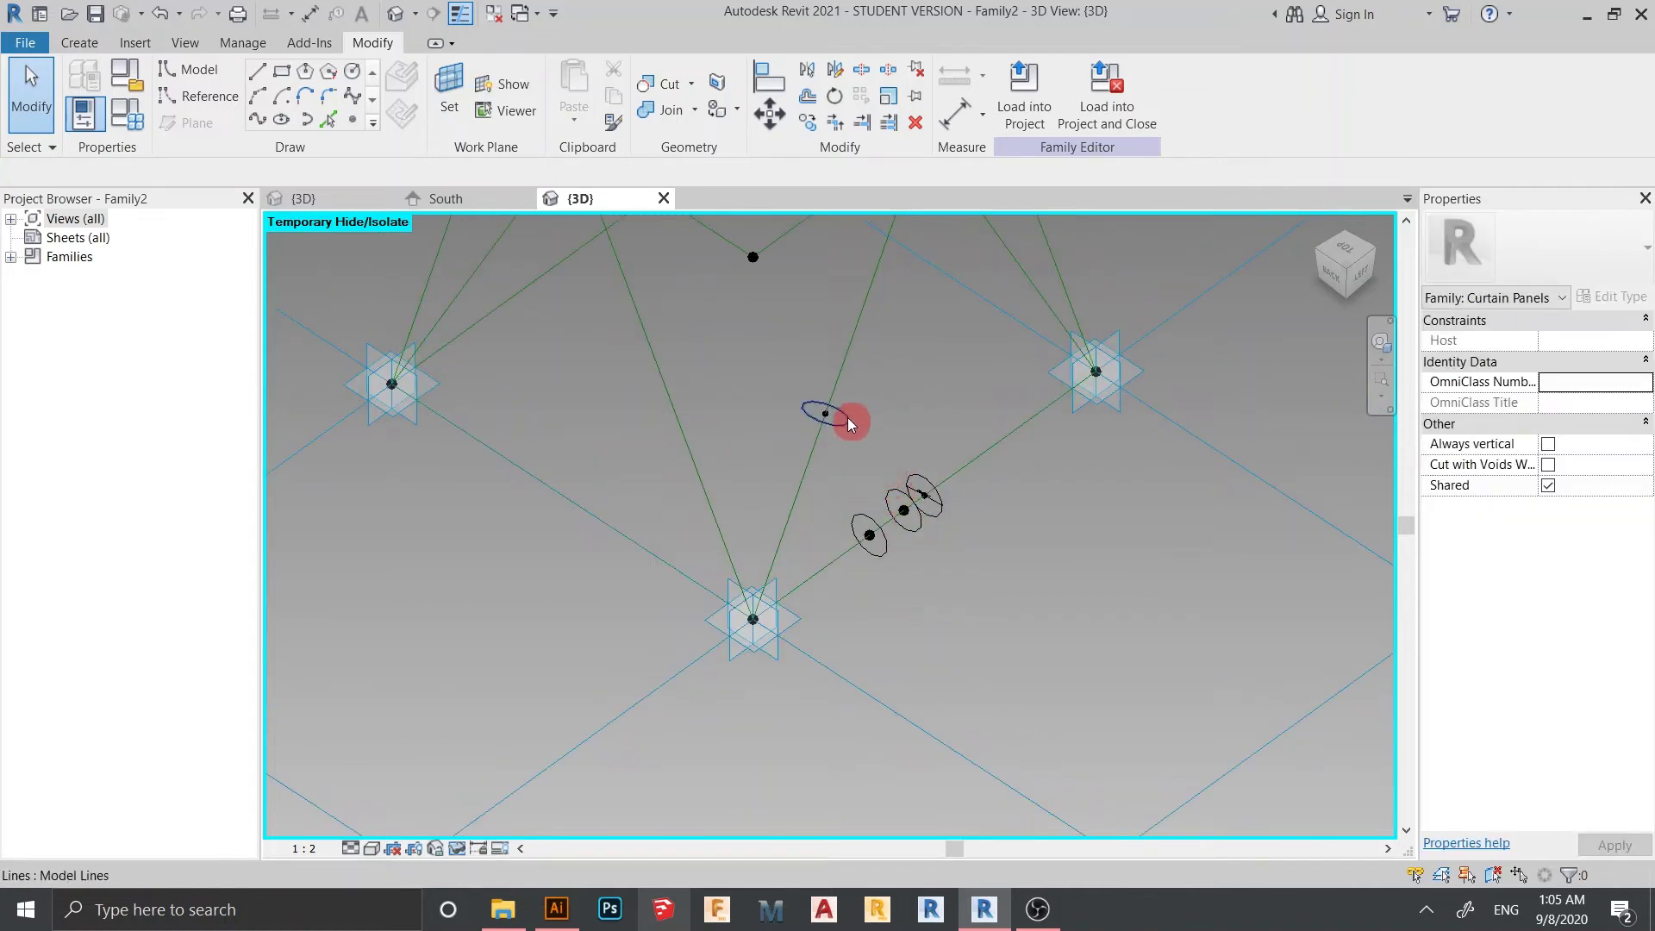
scroll(853, 440, up, 3)
click(806, 392)
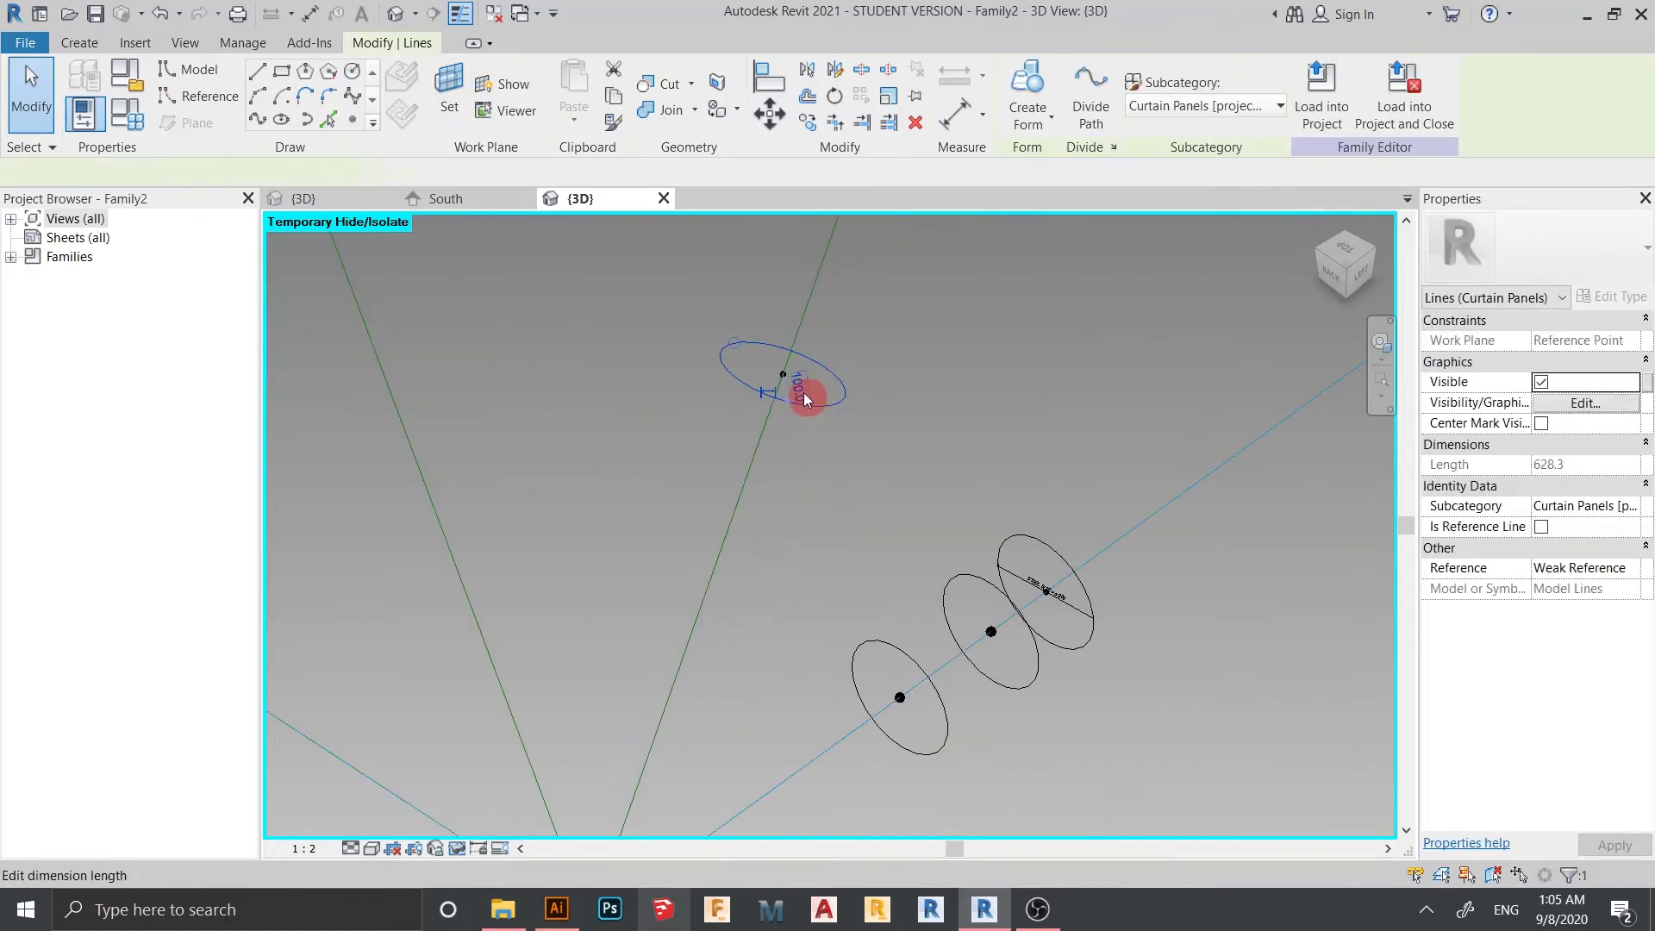
click(805, 393)
text(50)
key(Return)
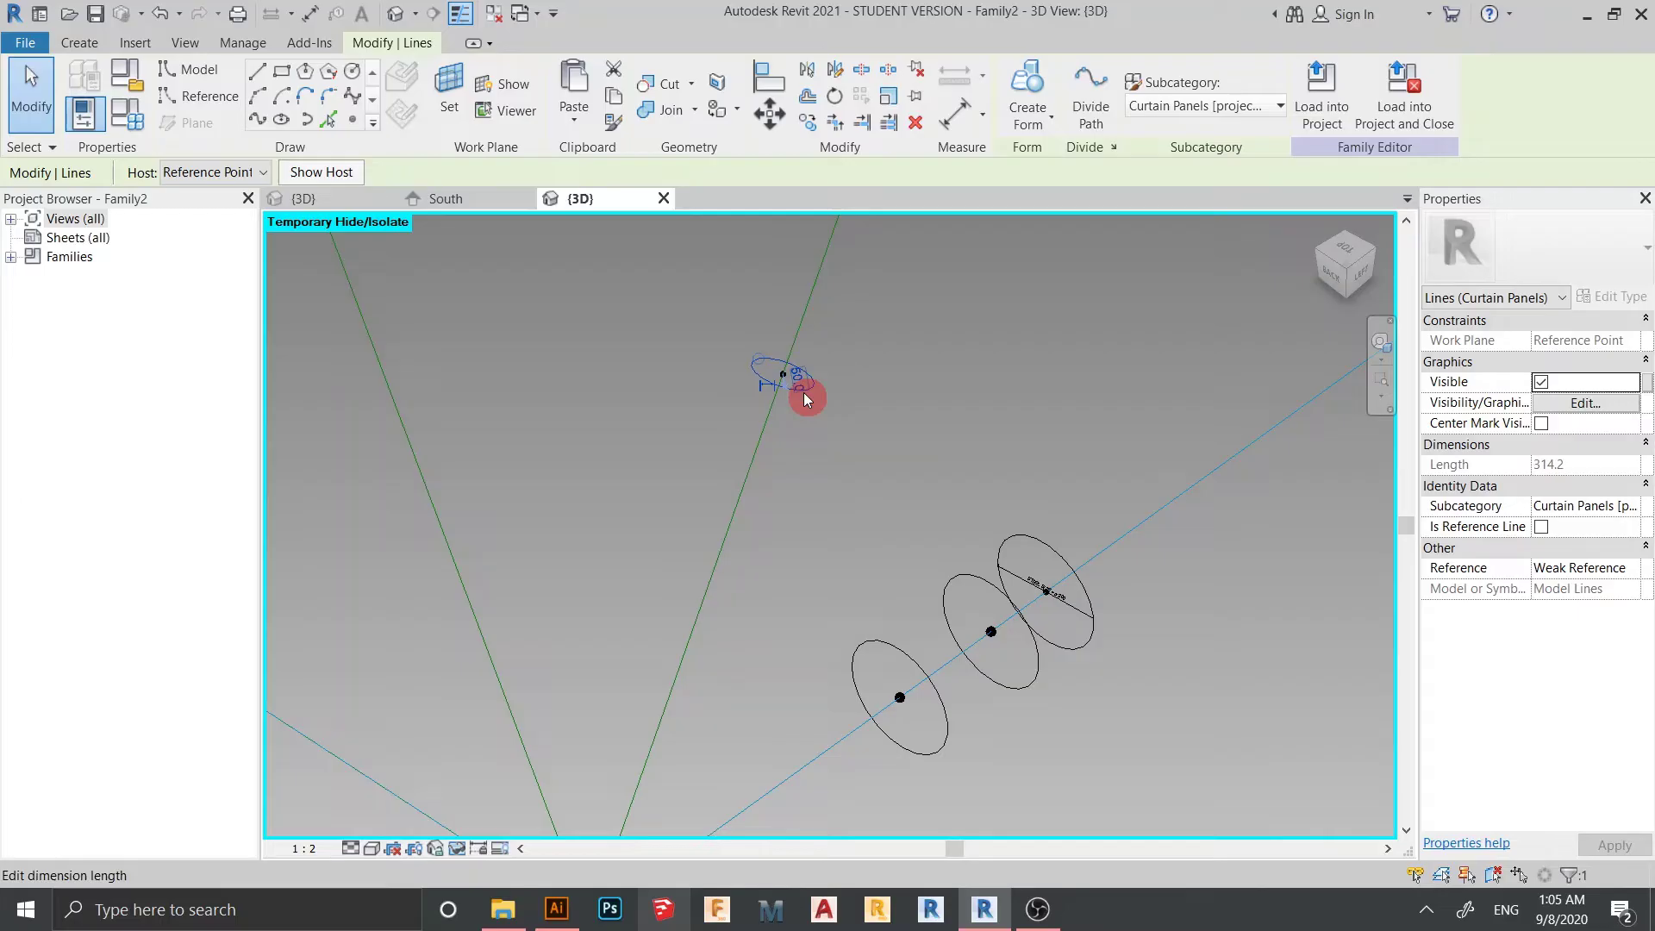
click(1064, 401)
- Rehost the outermost remaining copied circle's reference point from the base line onto the upper reference line
scroll(1068, 457, down, 2)
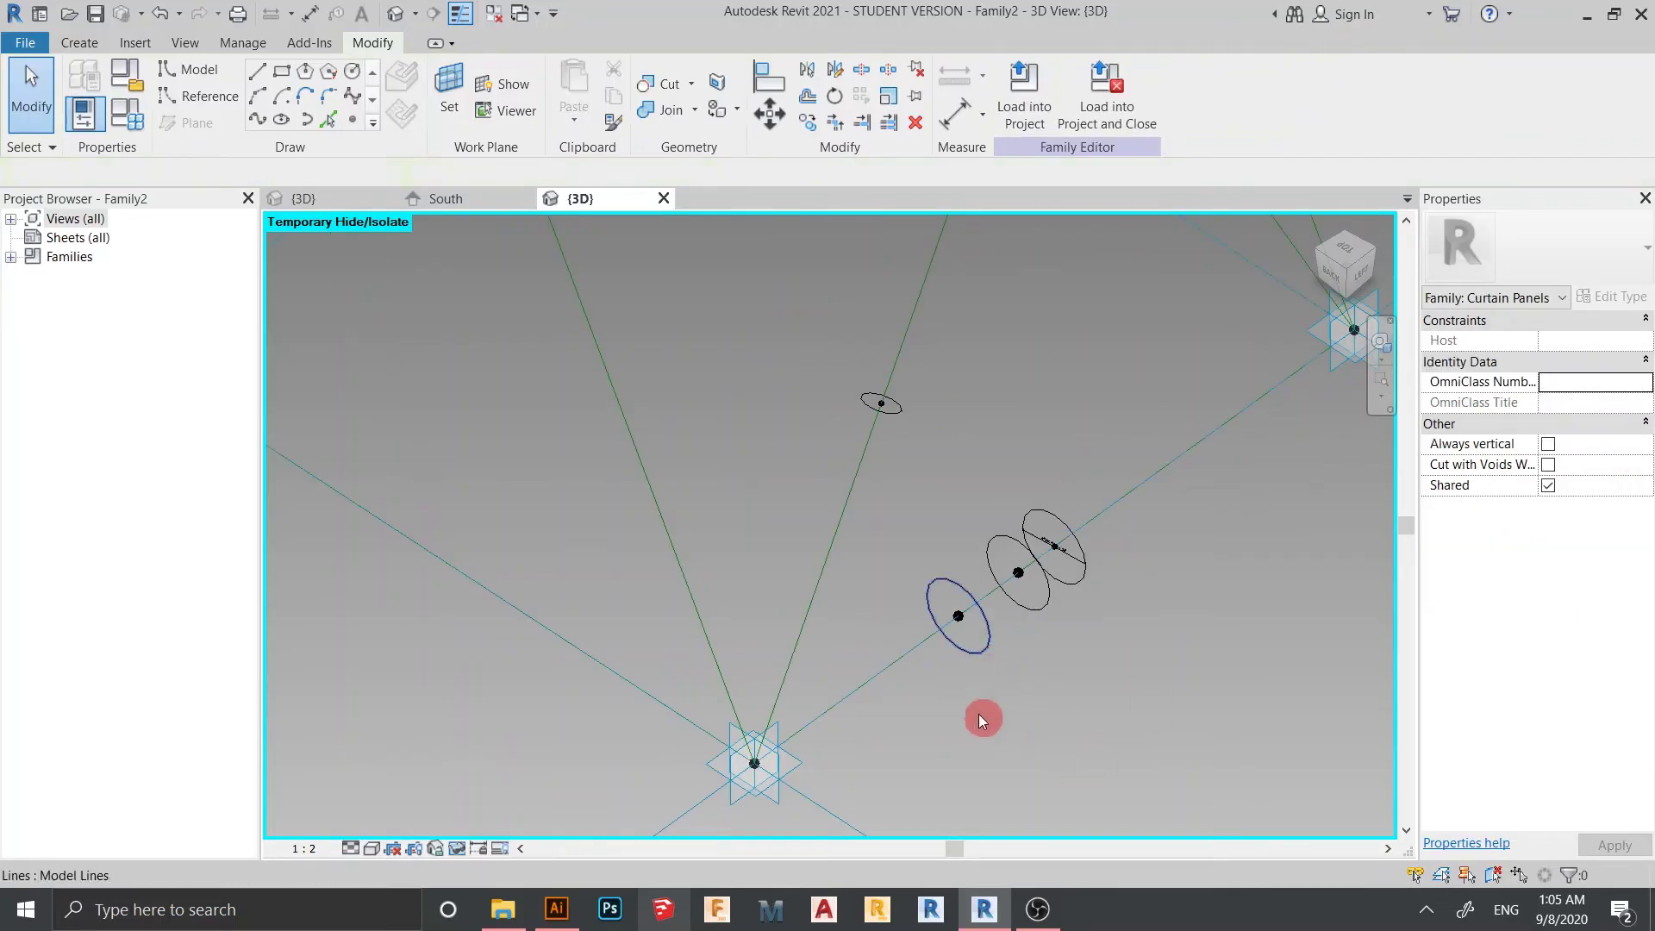
click(969, 683)
shift+middle_drag(986, 700, 1034, 684)
scroll(1022, 682, up, 3)
click(869, 517)
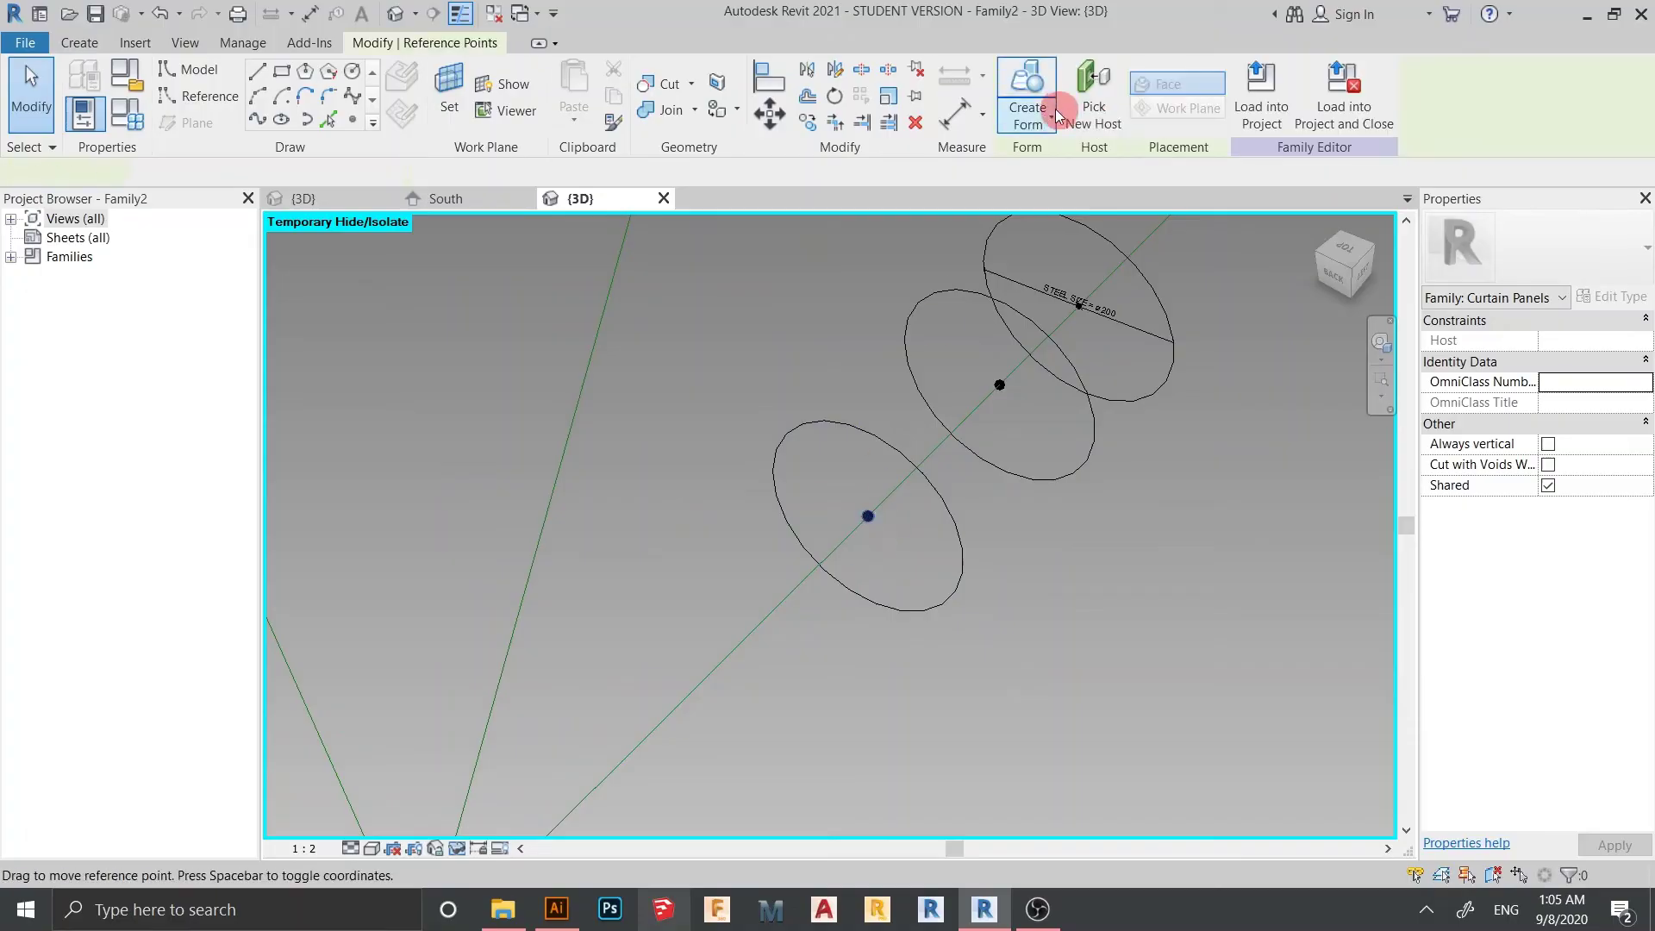
click(1084, 102)
scroll(1072, 567, down, 3)
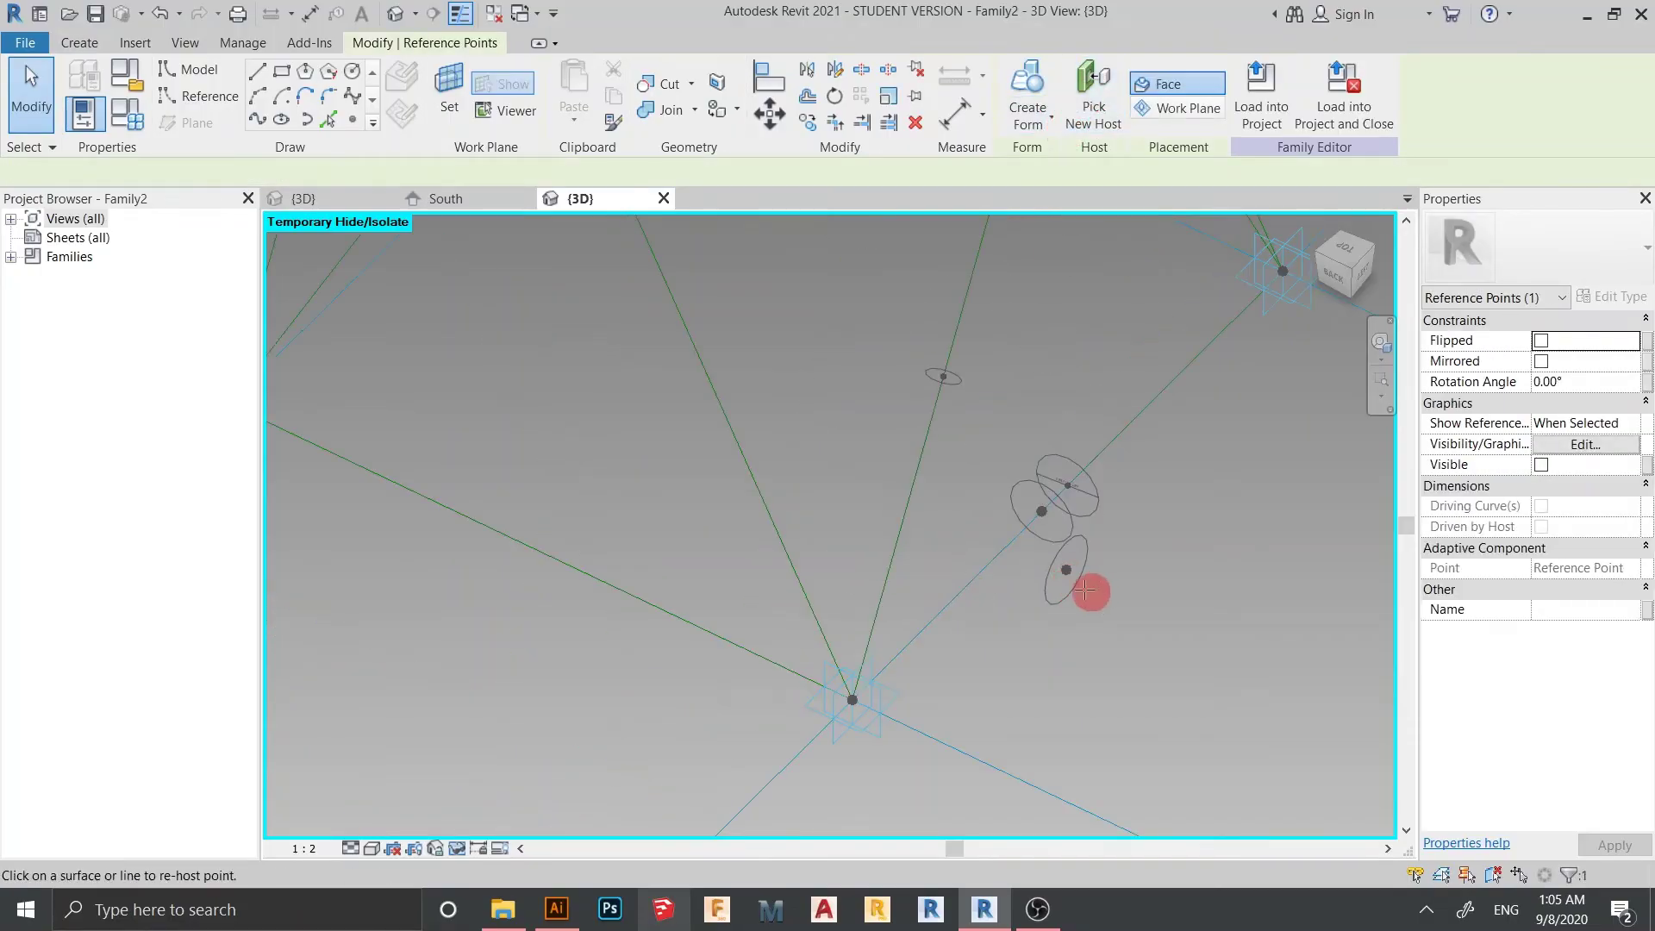
scroll(1091, 589, down, 2)
click(871, 395)
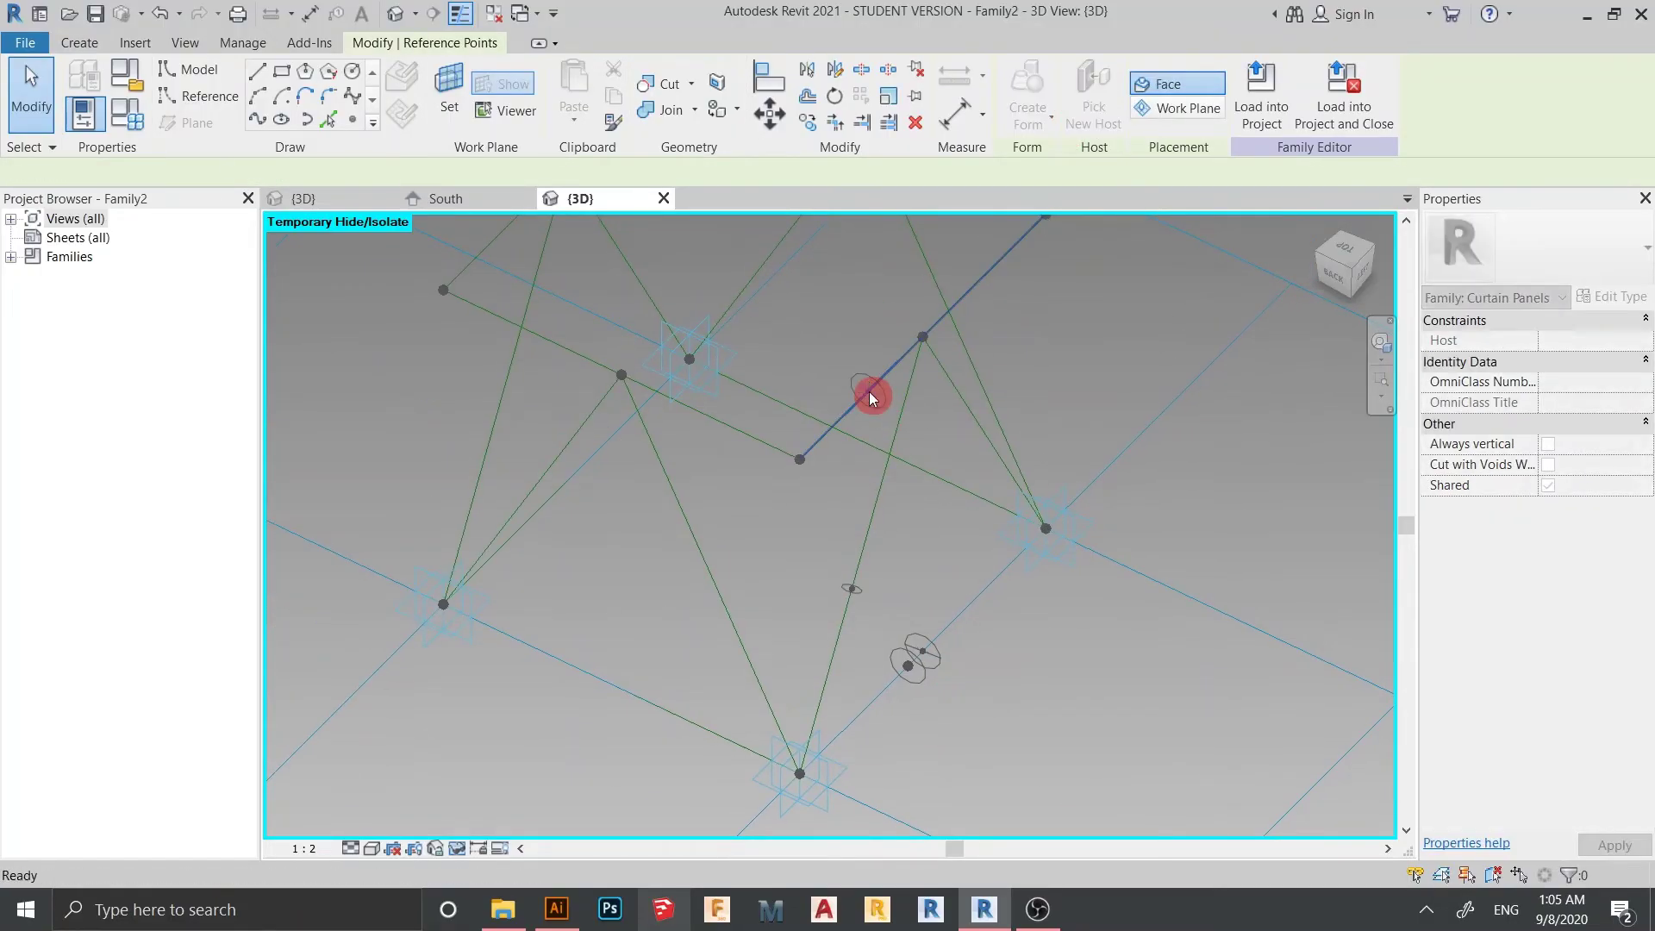
click(1015, 681)
scroll(948, 726, up, 3)
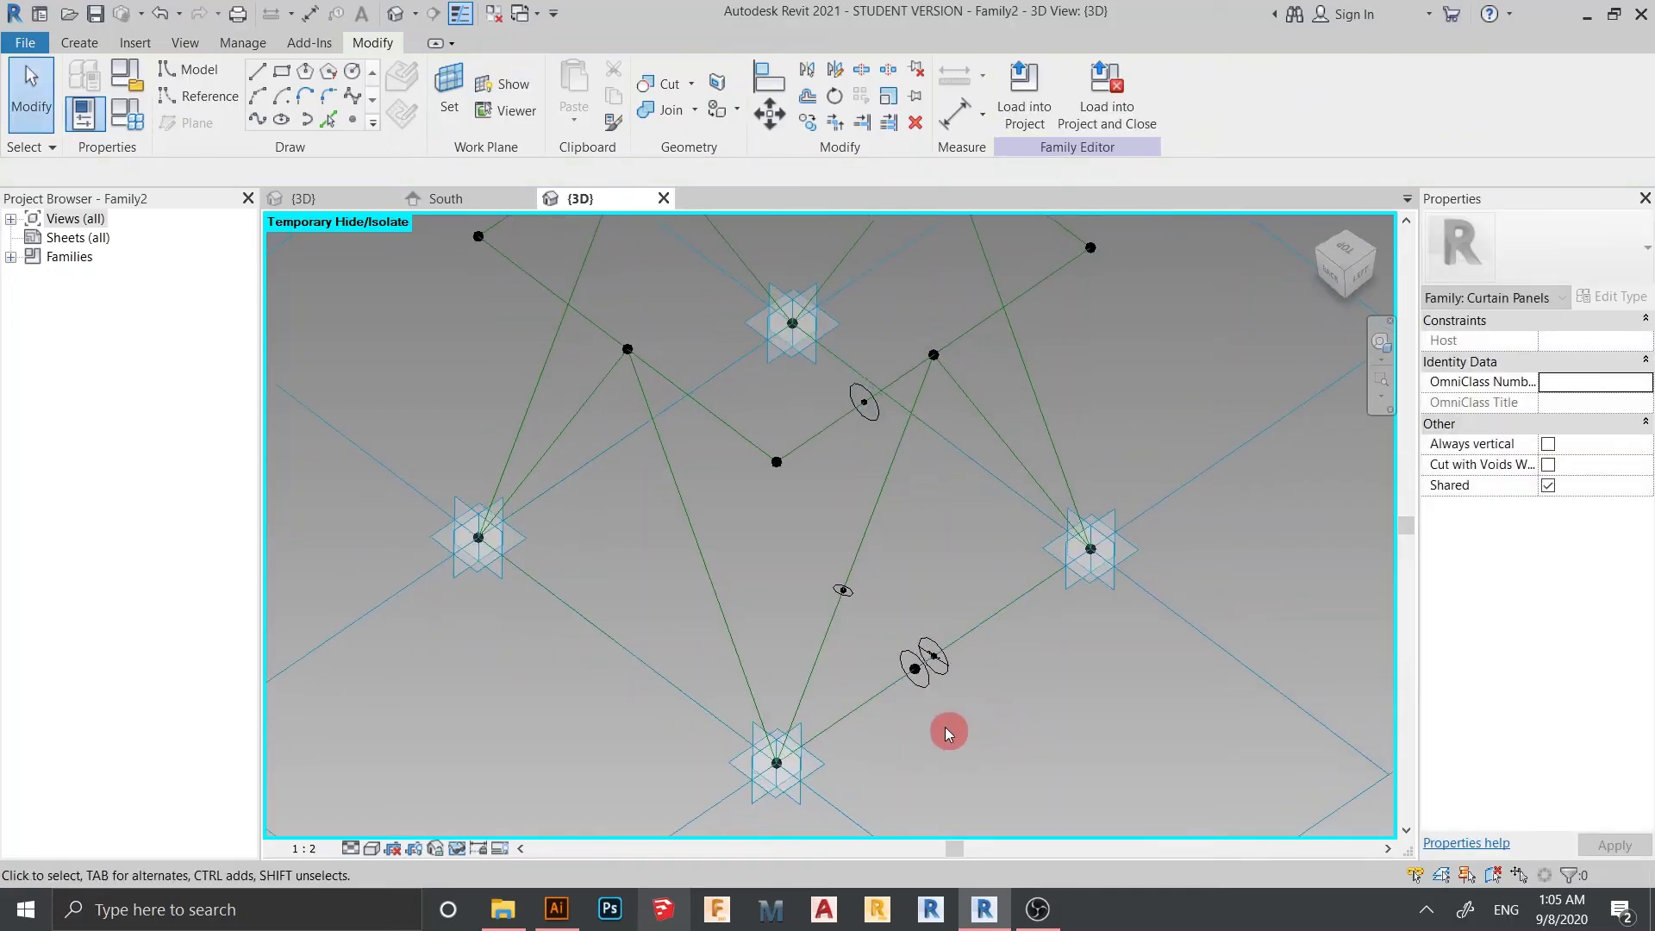
- Delete the spare copied circle and its reference point beside the steel-size circle on the base reference line
click(905, 676)
scroll(905, 676, up, 3)
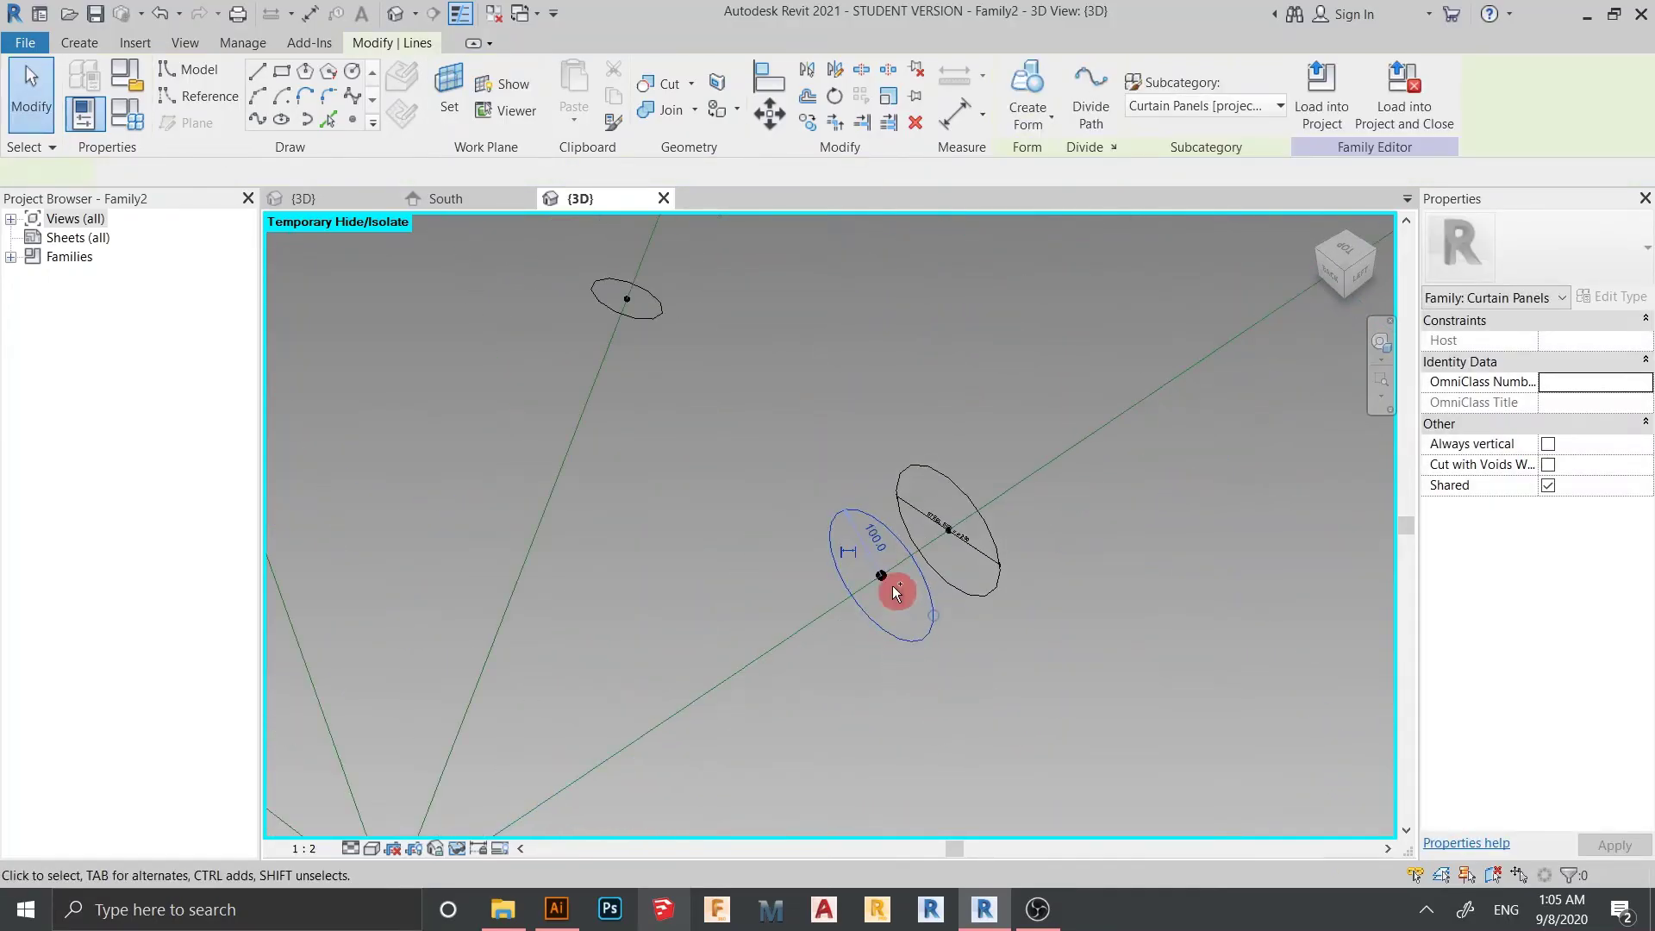
ctrl+click(886, 577)
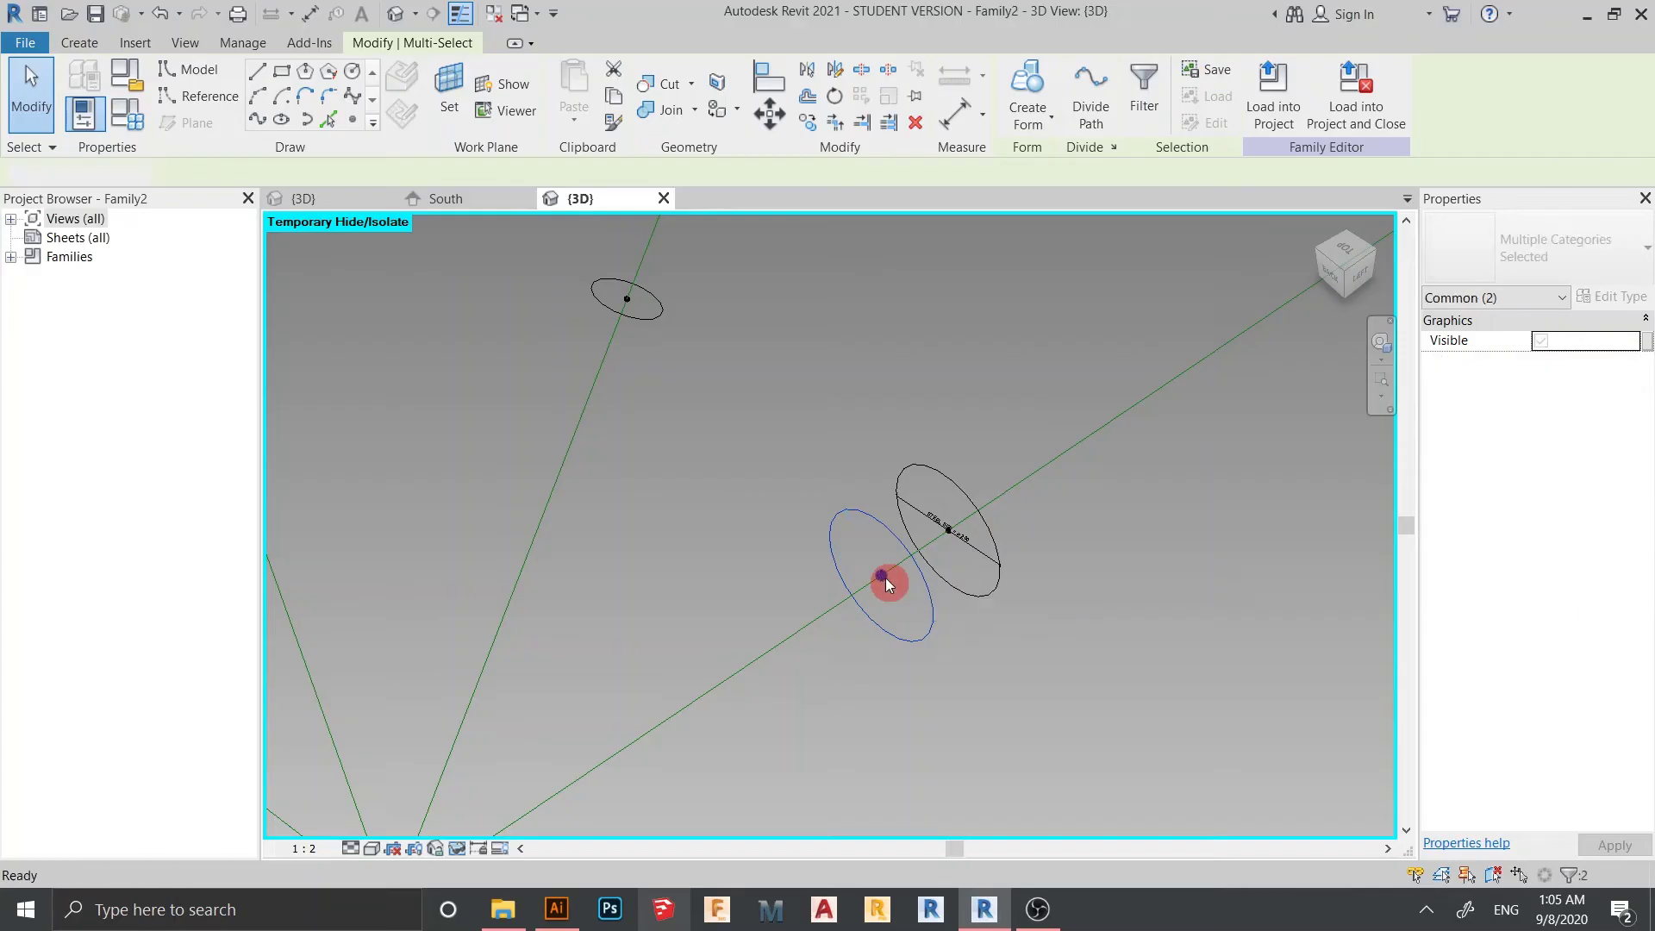
key(Escape)
- Create a solid form from the radius 50 circle along all the diagonal reference lines of the truss
scroll(885, 577, down, 2)
scroll(922, 609, down, 3)
shift+middle_drag(1006, 669, 960, 595)
scroll(960, 594, up, 3)
middle_drag(898, 436, 962, 564)
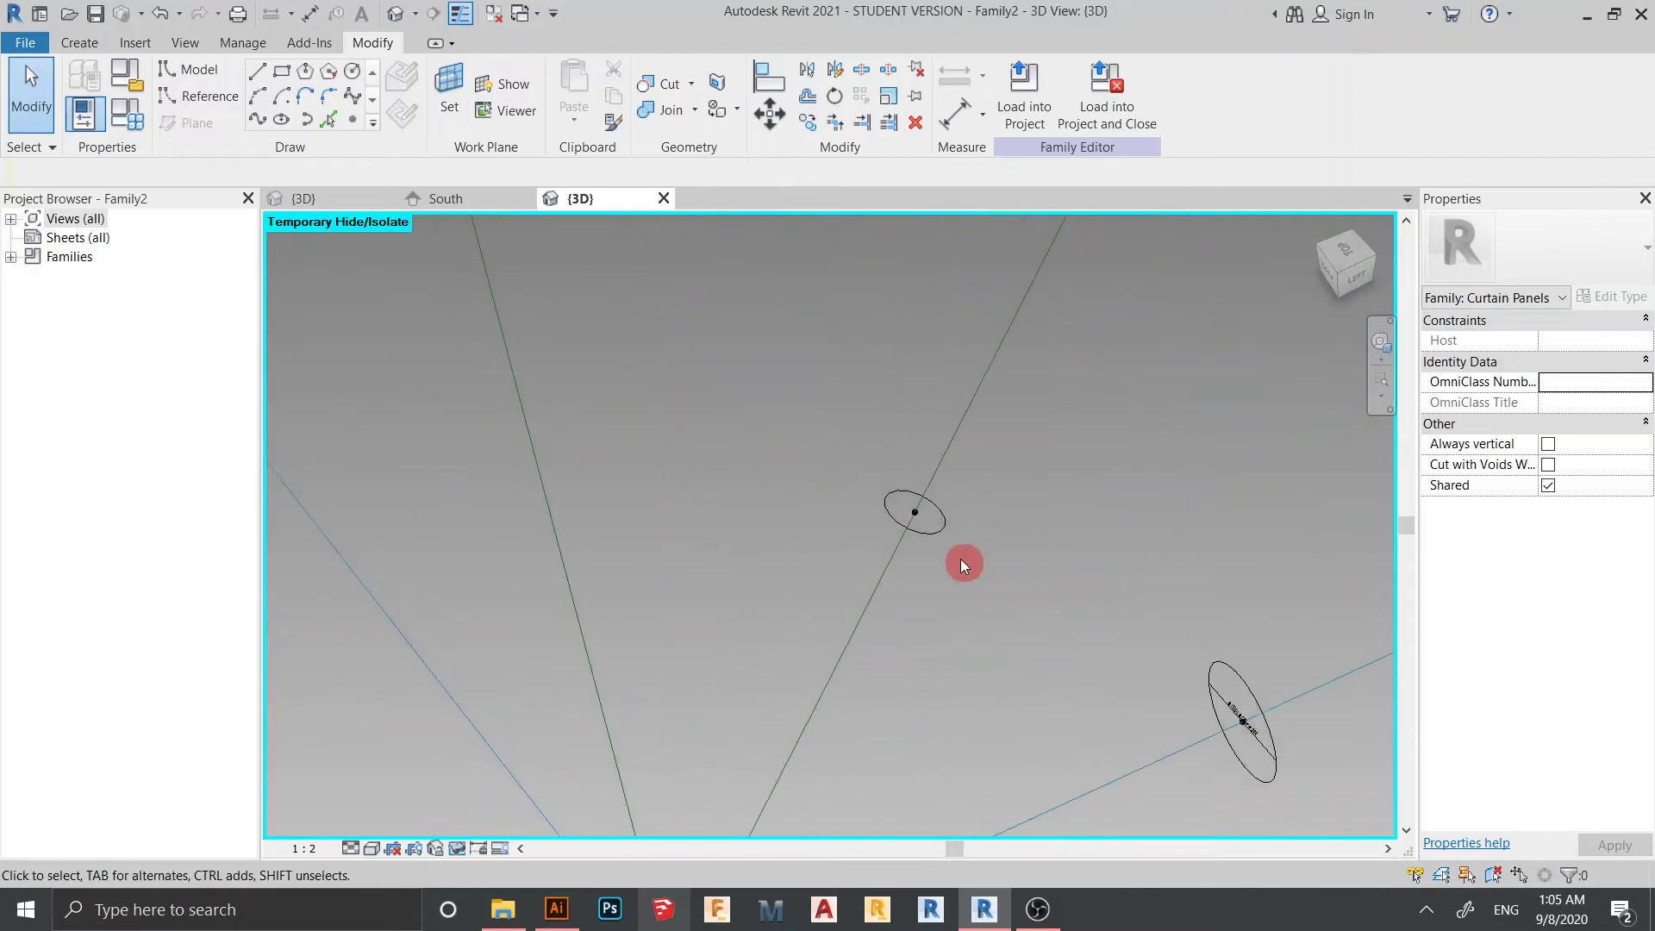
click(972, 436)
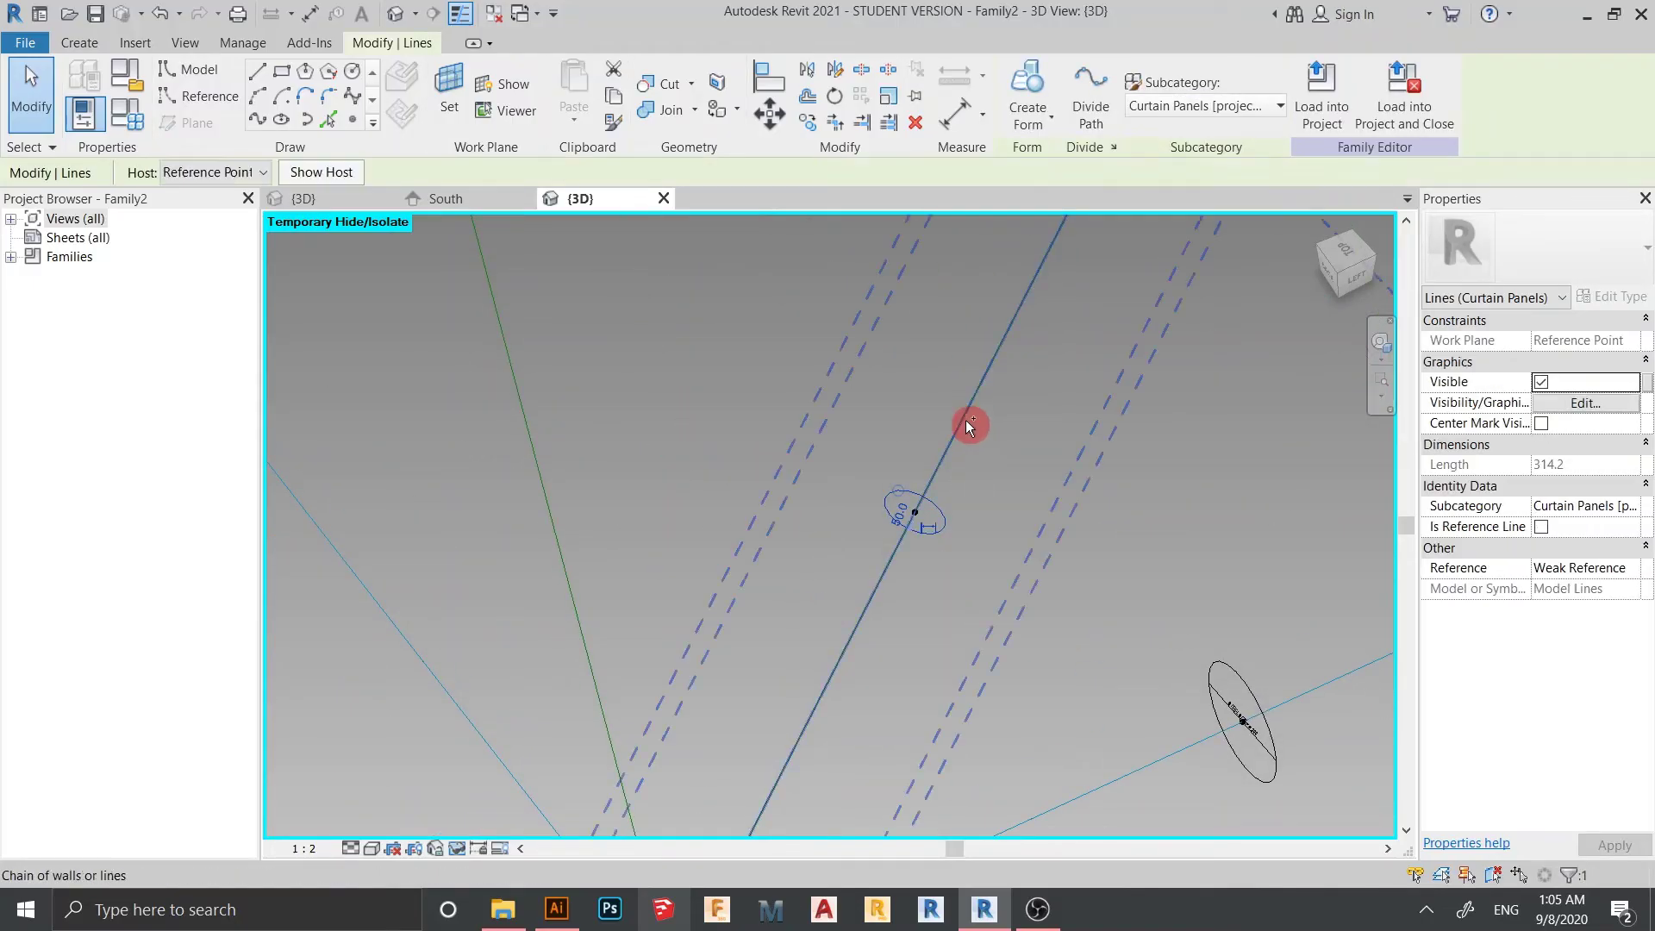
ctrl+click(774, 420)
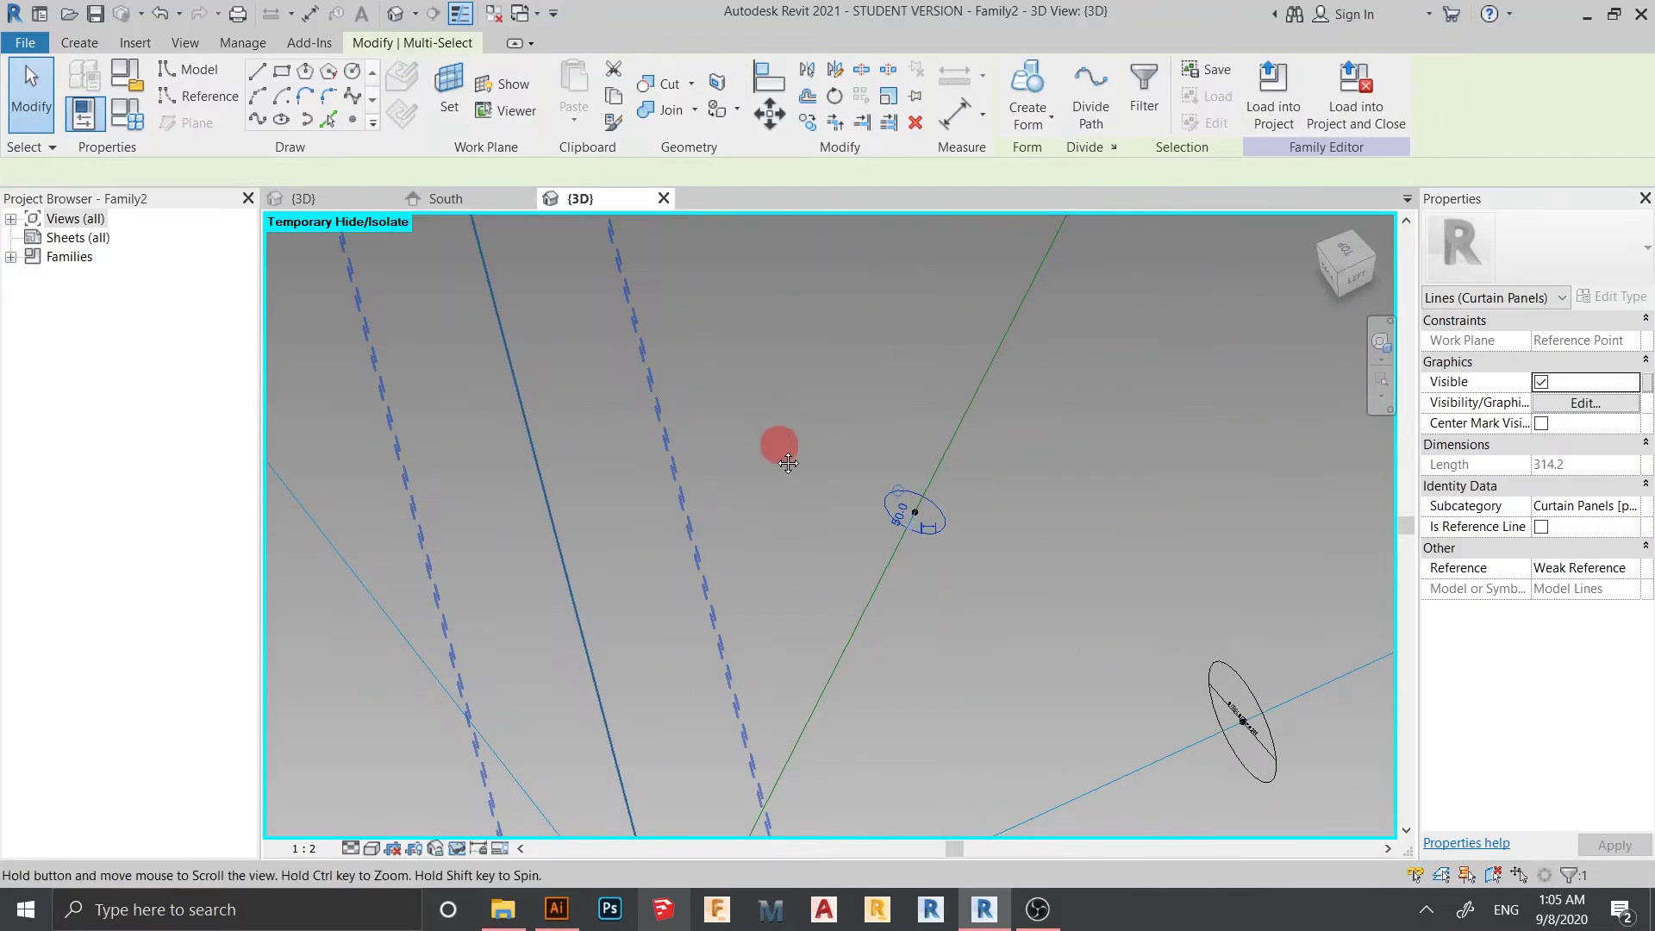
scroll(777, 422, down, 3)
ctrl+click(882, 526)
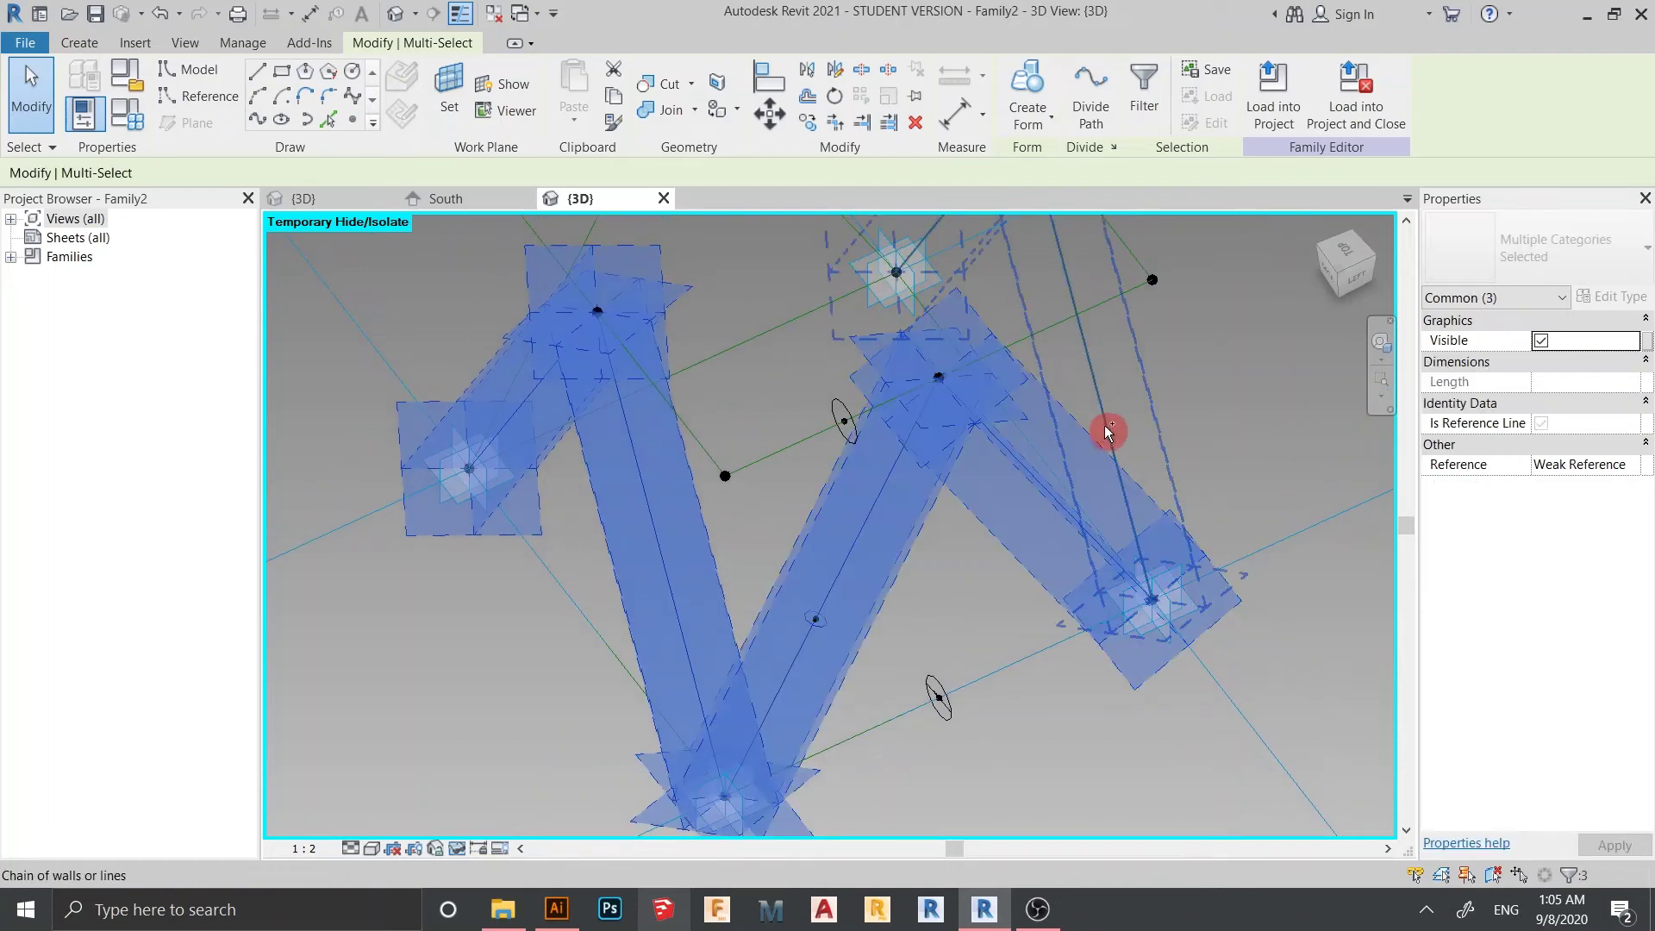
shift+middle_drag(1078, 629, 948, 353)
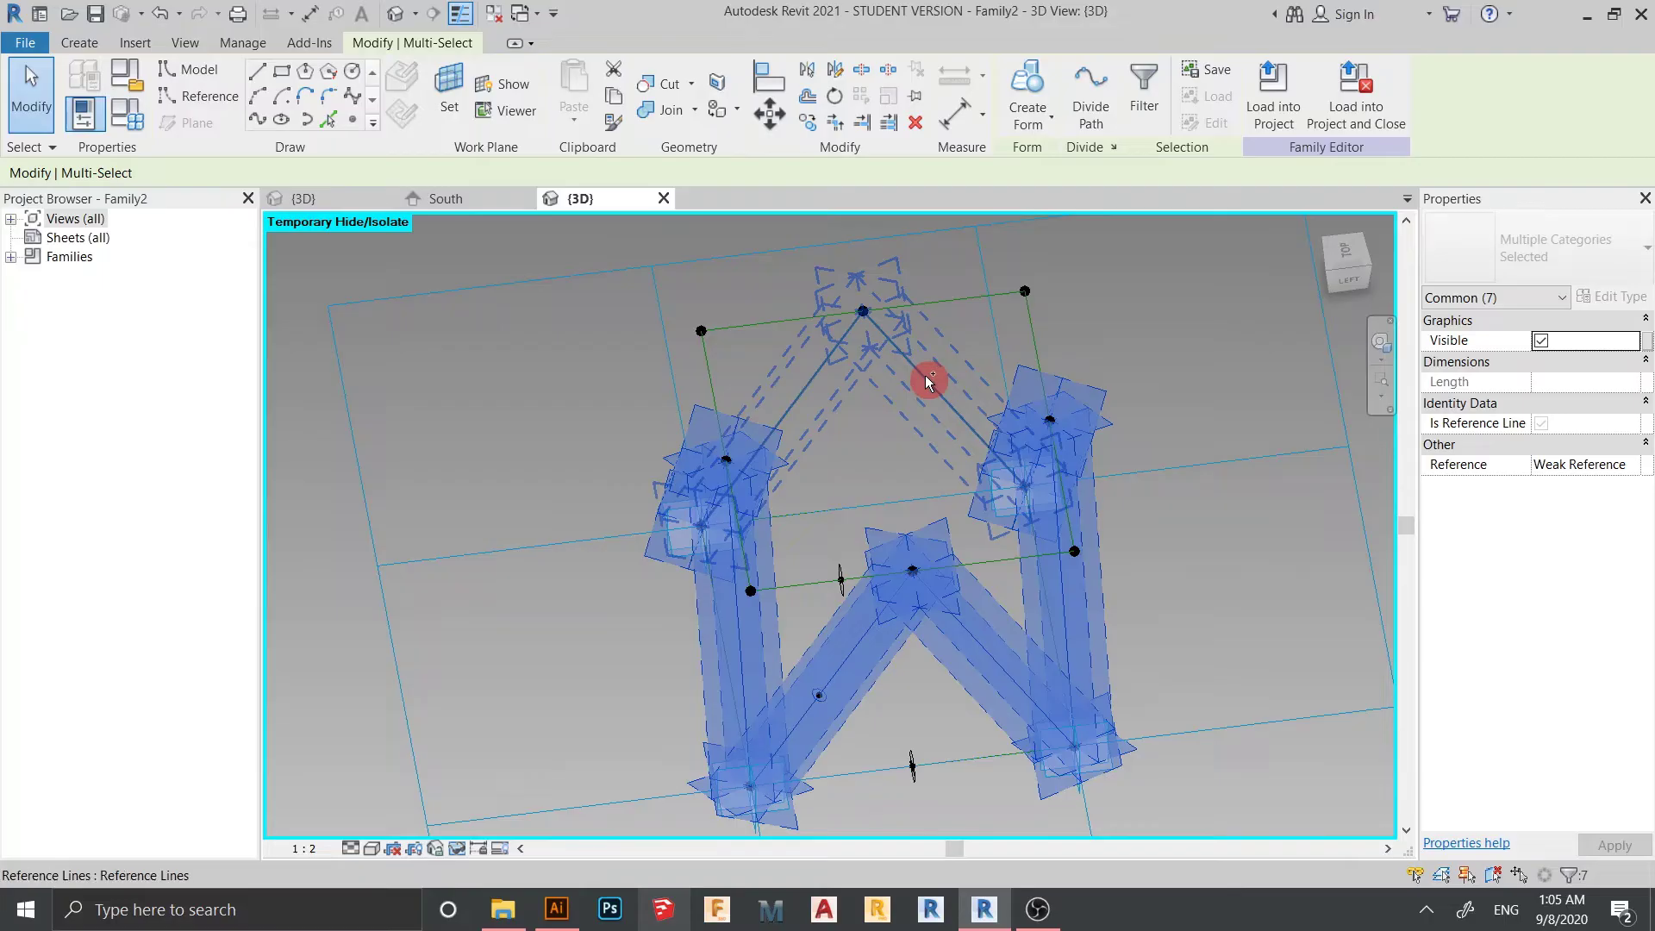
ctrl+click(924, 375)
click(1035, 132)
click(1039, 172)
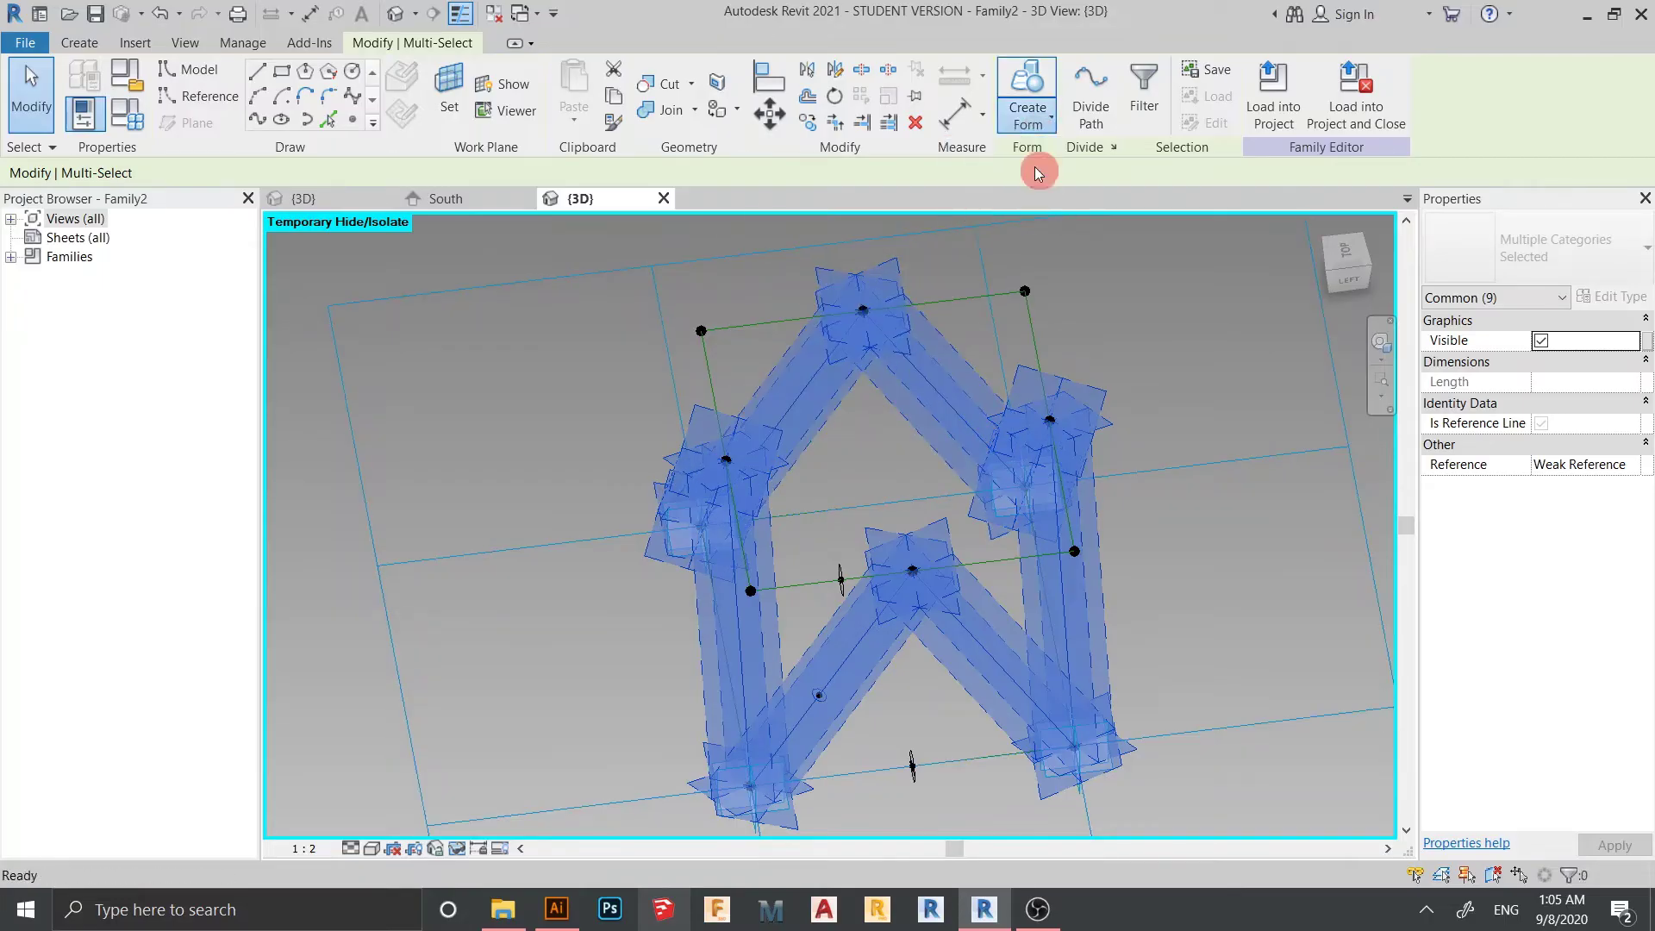
shift+middle_drag(1175, 695, 1196, 447)
click(990, 776)
- Create a solid form from the steel-size circle along the four base reference lines between the adaptive points
scroll(857, 717, up, 6)
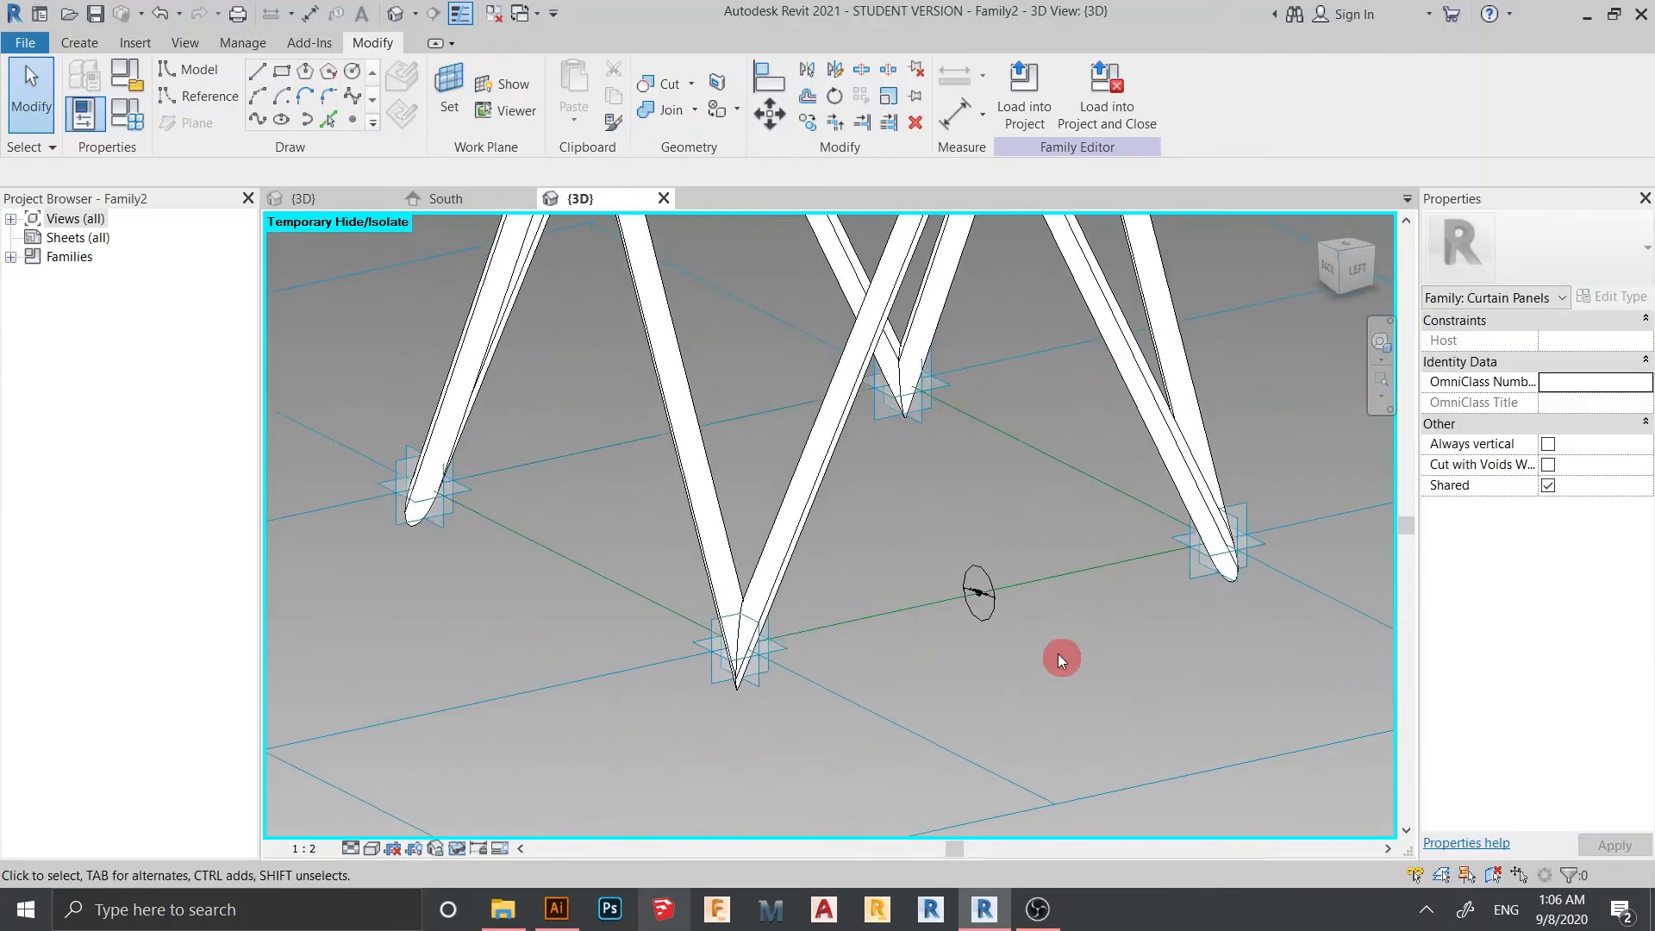
click(1064, 520)
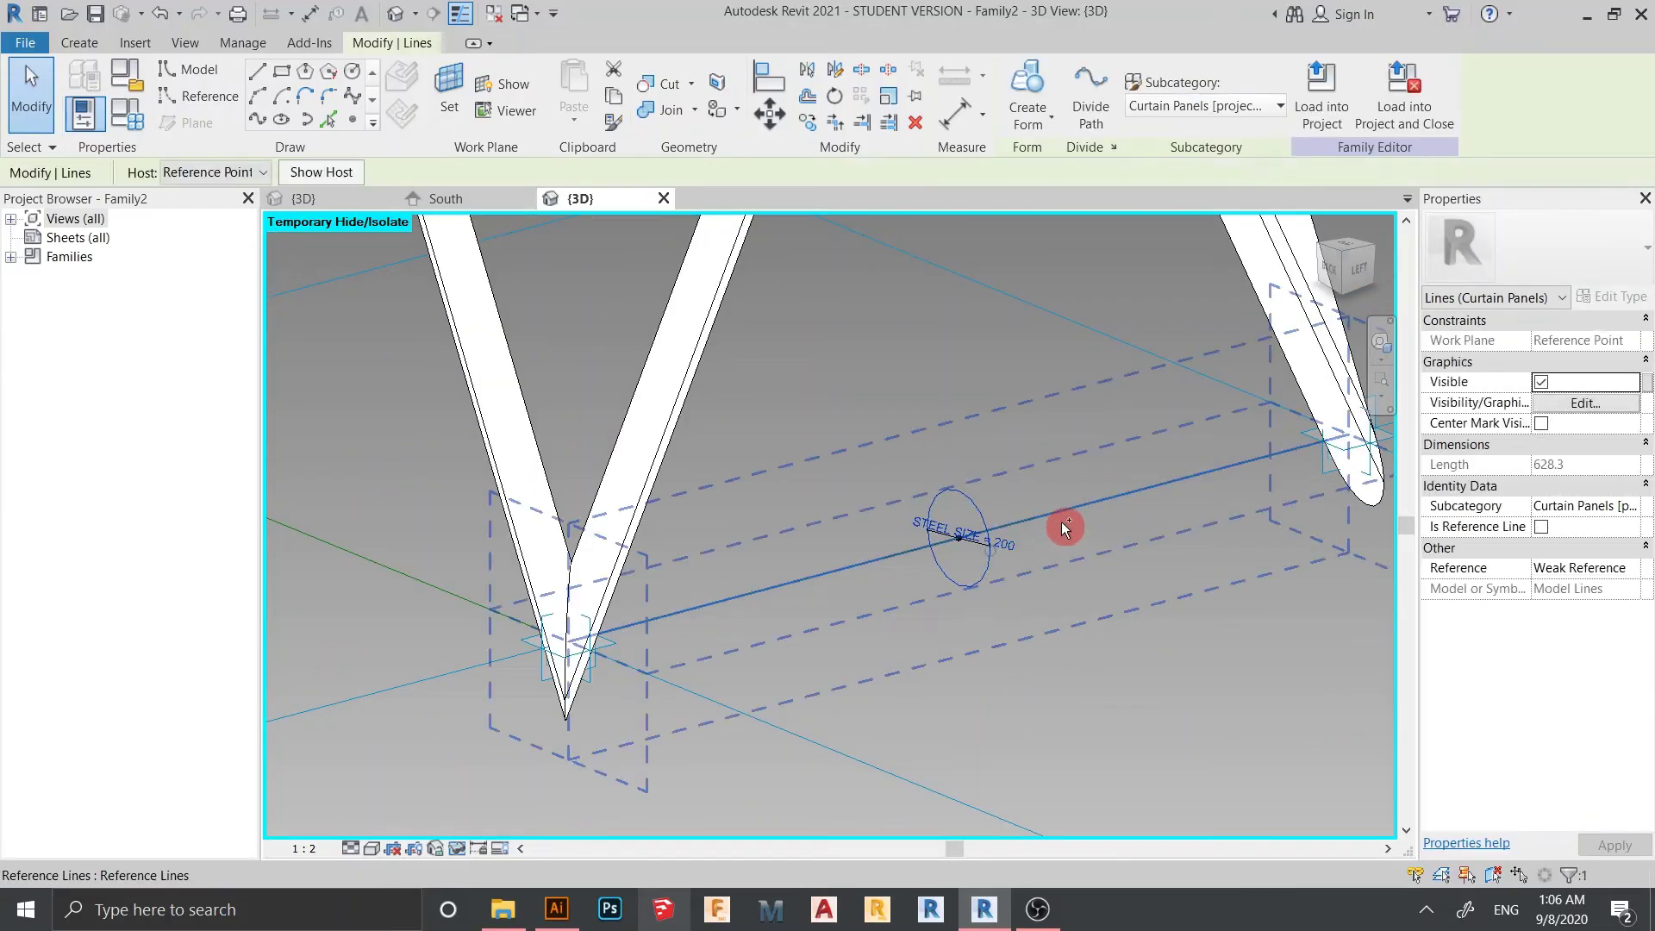
ctrl+click(406, 581)
scroll(1030, 319, down, 2)
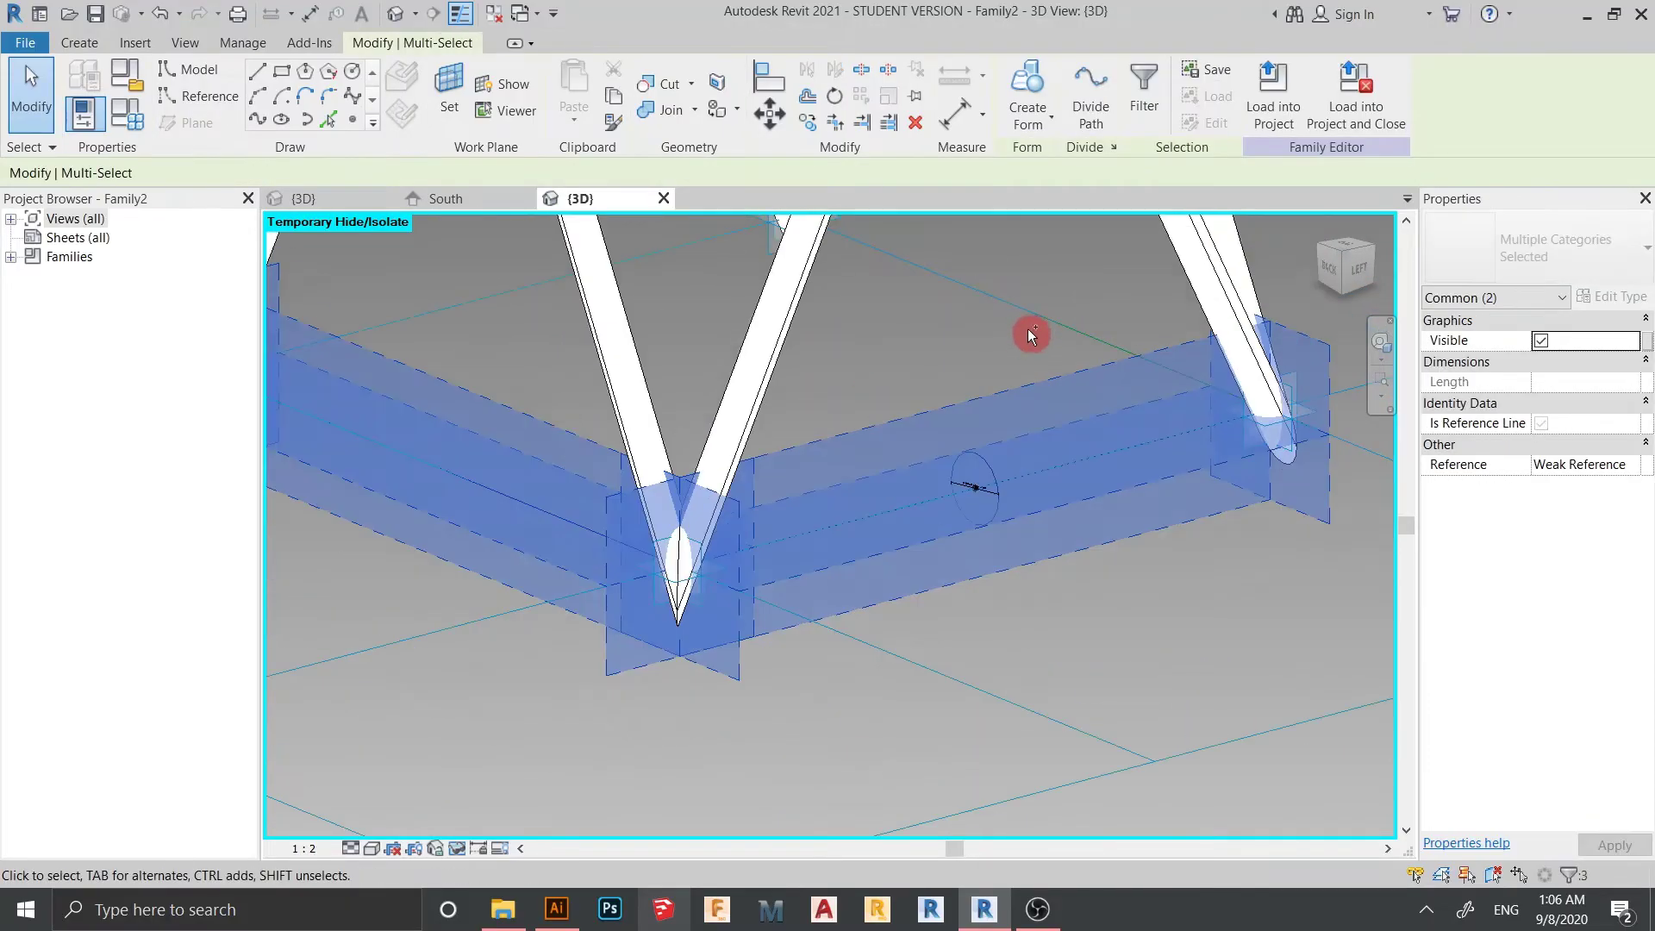
ctrl+click(417, 297)
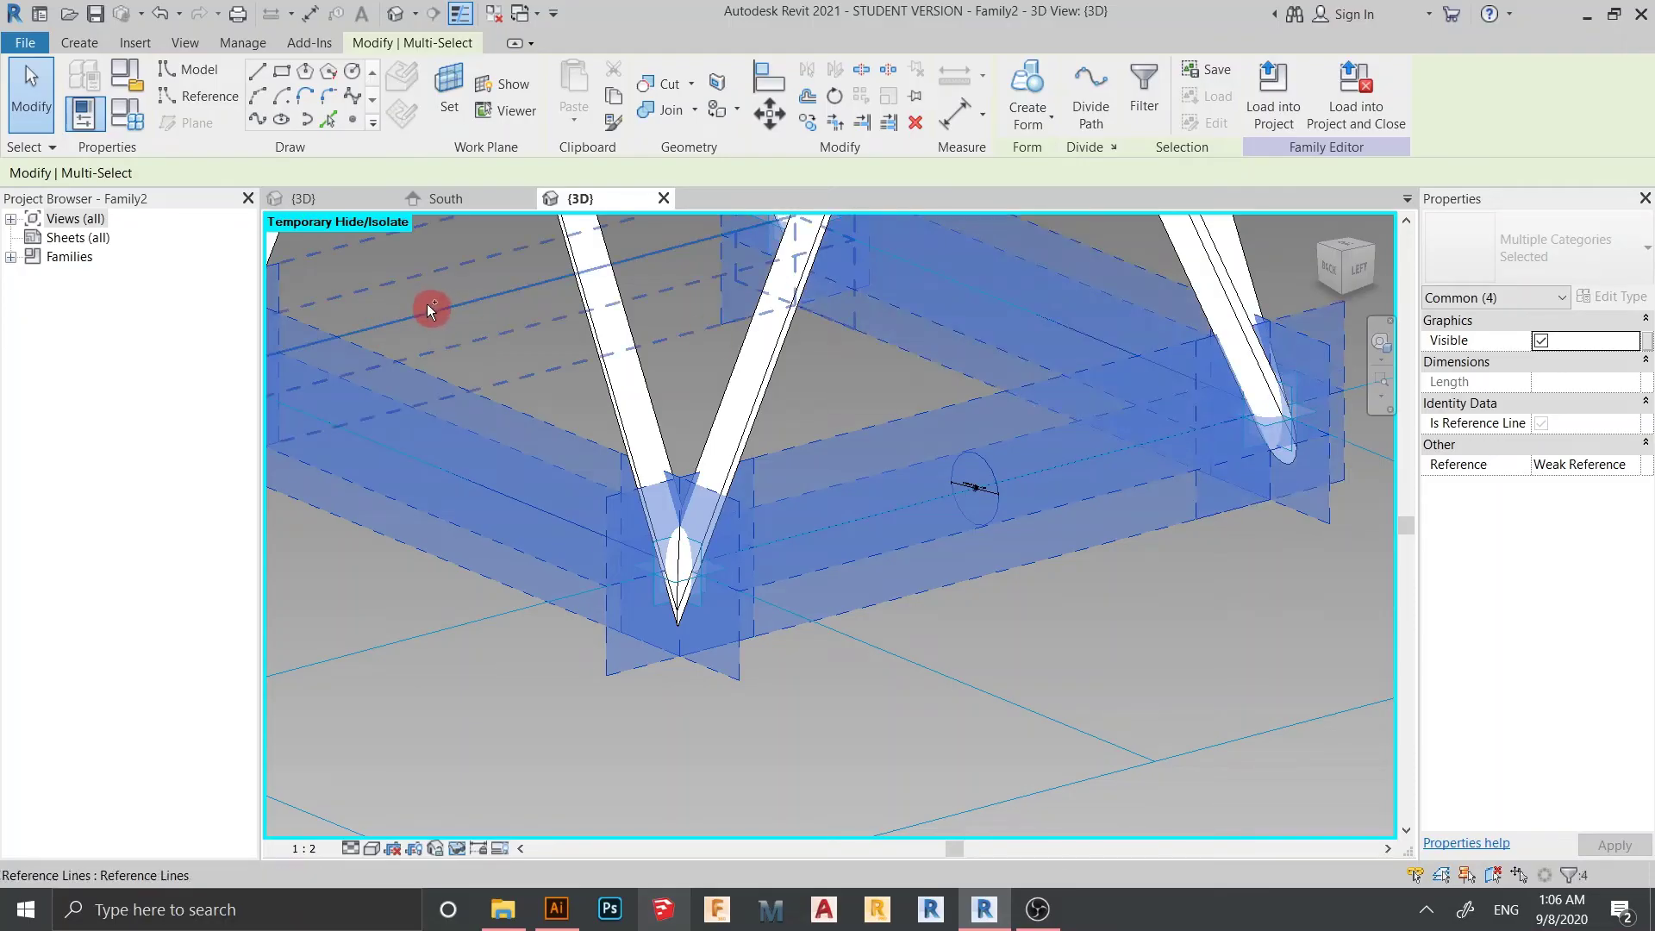
ctrl+click(434, 312)
scroll(644, 550, down, 3)
shift+middle_drag(645, 550, 787, 713)
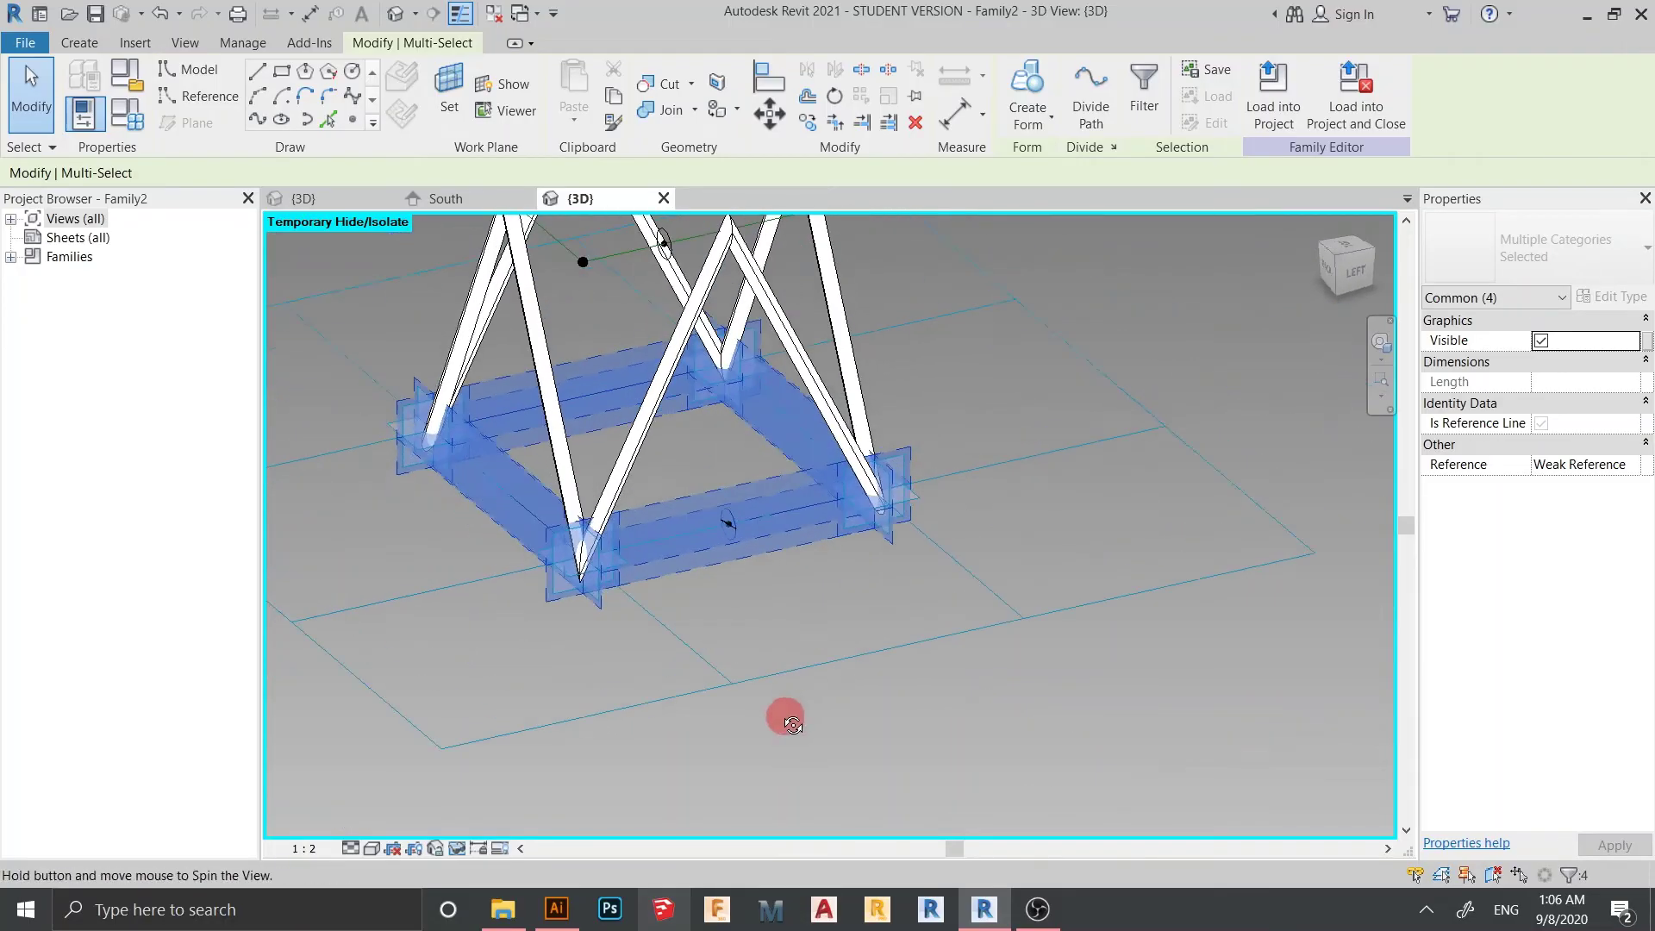
click(1047, 135)
click(1030, 153)
click(727, 642)
- Create a solid form from the radius 100 circle along the closed chain of upper reference lines
shift+middle_drag(727, 642, 684, 729)
scroll(784, 581, up, 4)
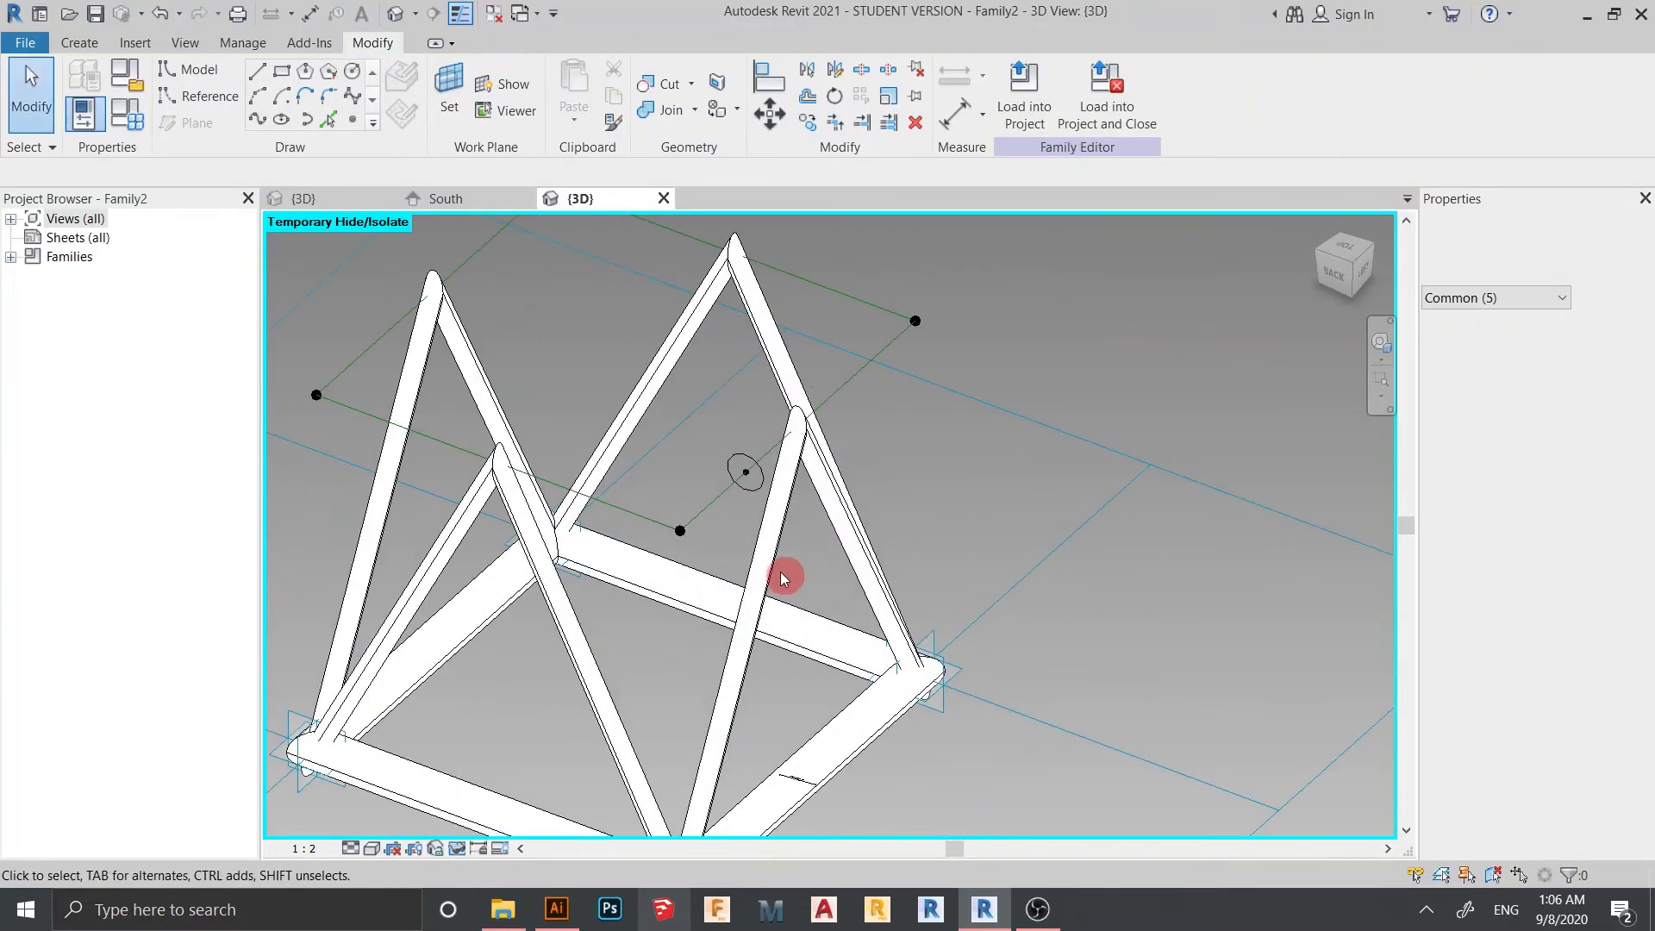
scroll(759, 497, up, 3)
click(694, 457)
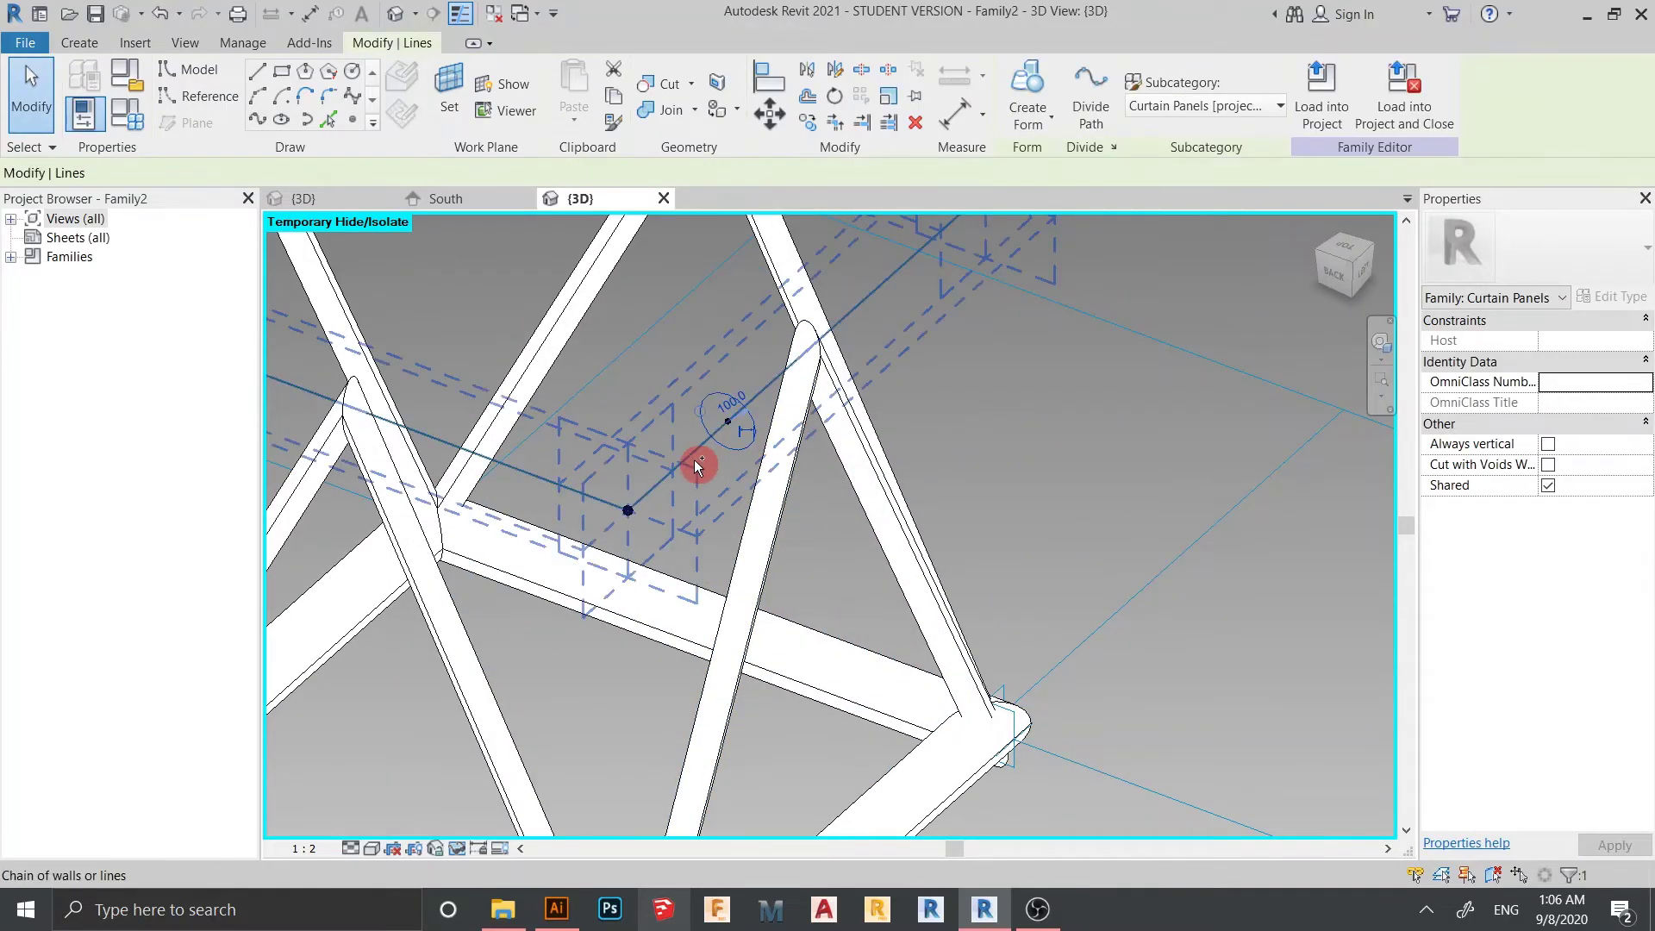
click(712, 474)
scroll(842, 535, down, 6)
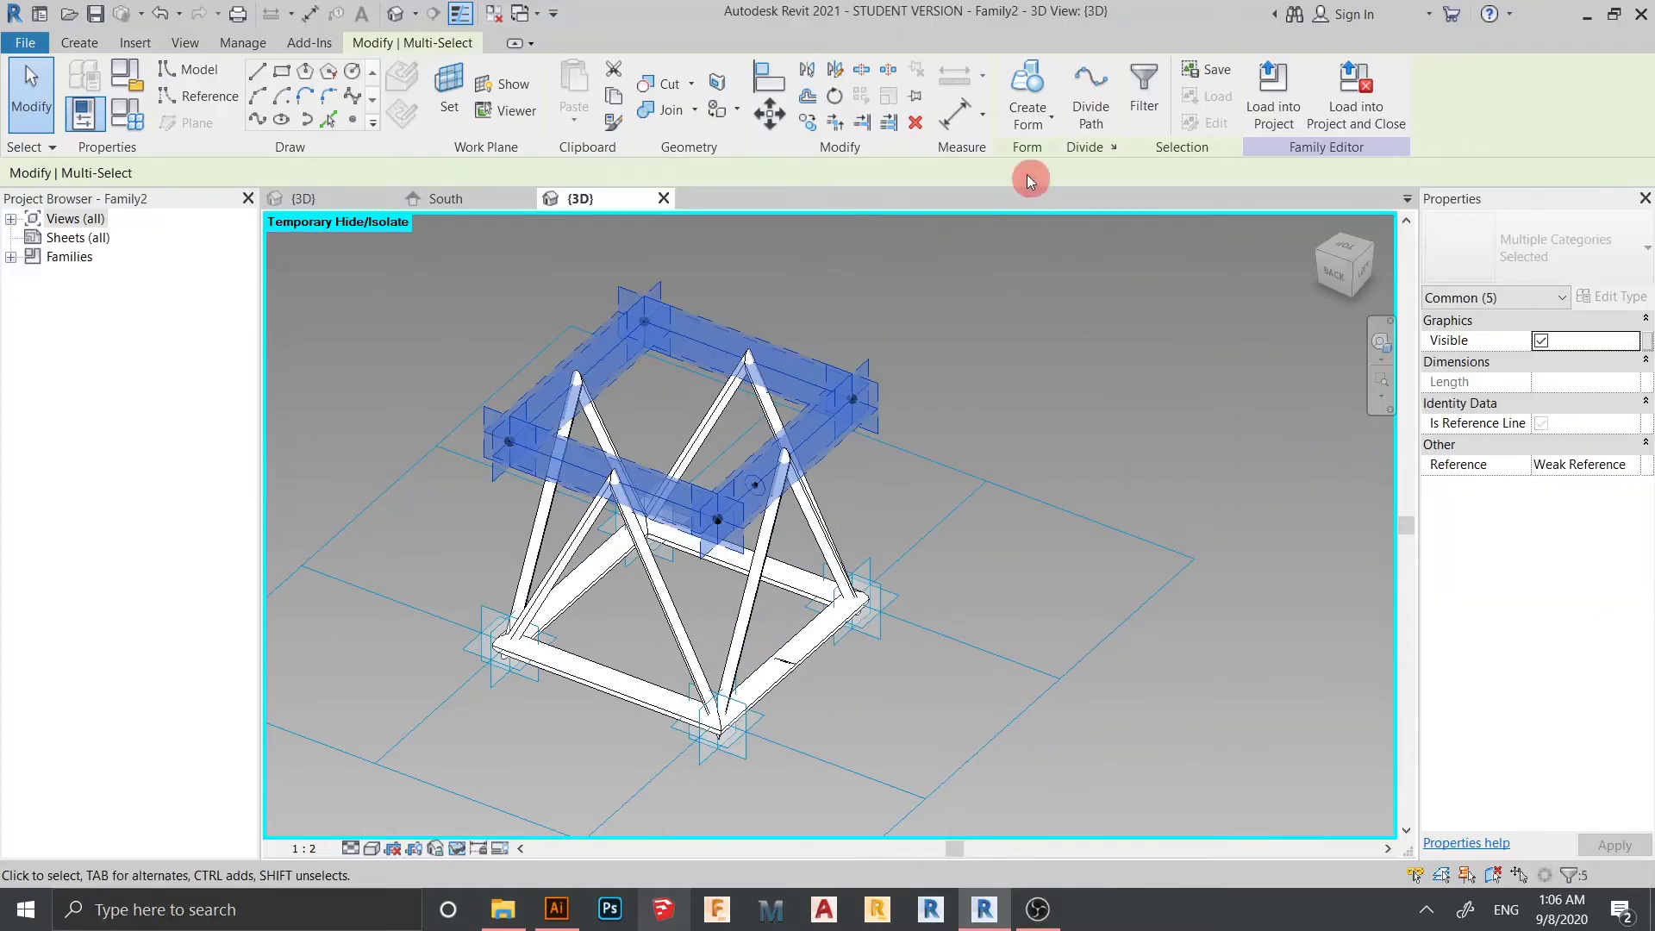
click(1039, 139)
click(1028, 157)
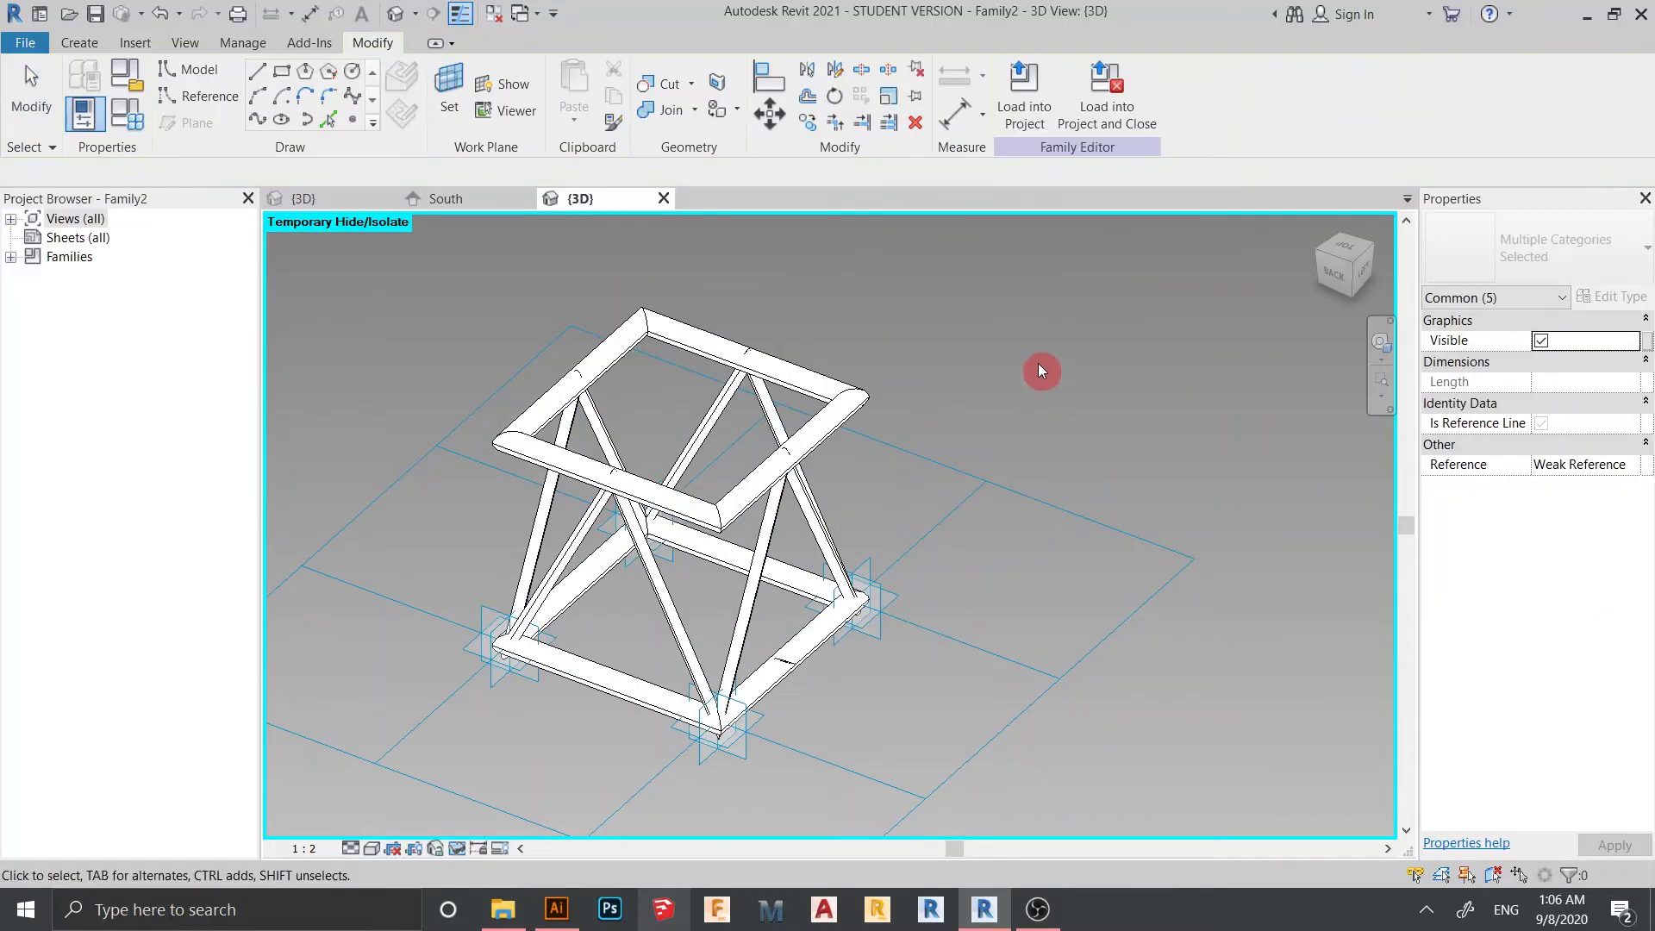
- Load the finished truss panel family into the Family1 mass and open that family's 3D view
shift+middle_drag(1057, 633, 1079, 739)
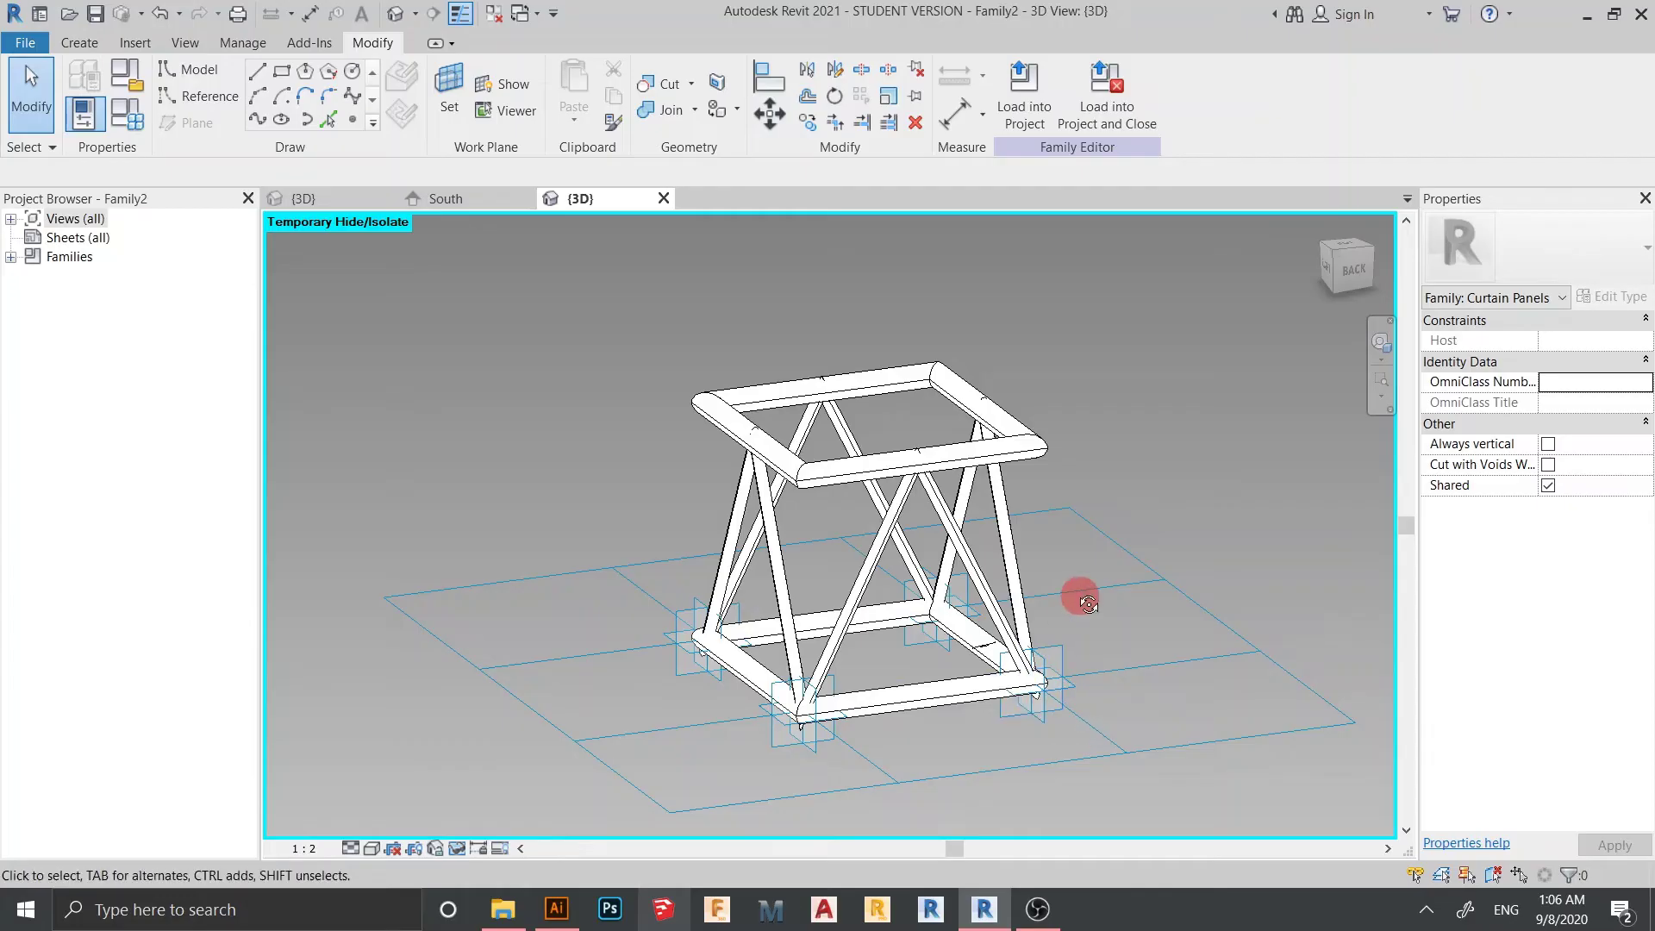
shift+middle_drag(1076, 592, 1002, 264)
click(1026, 118)
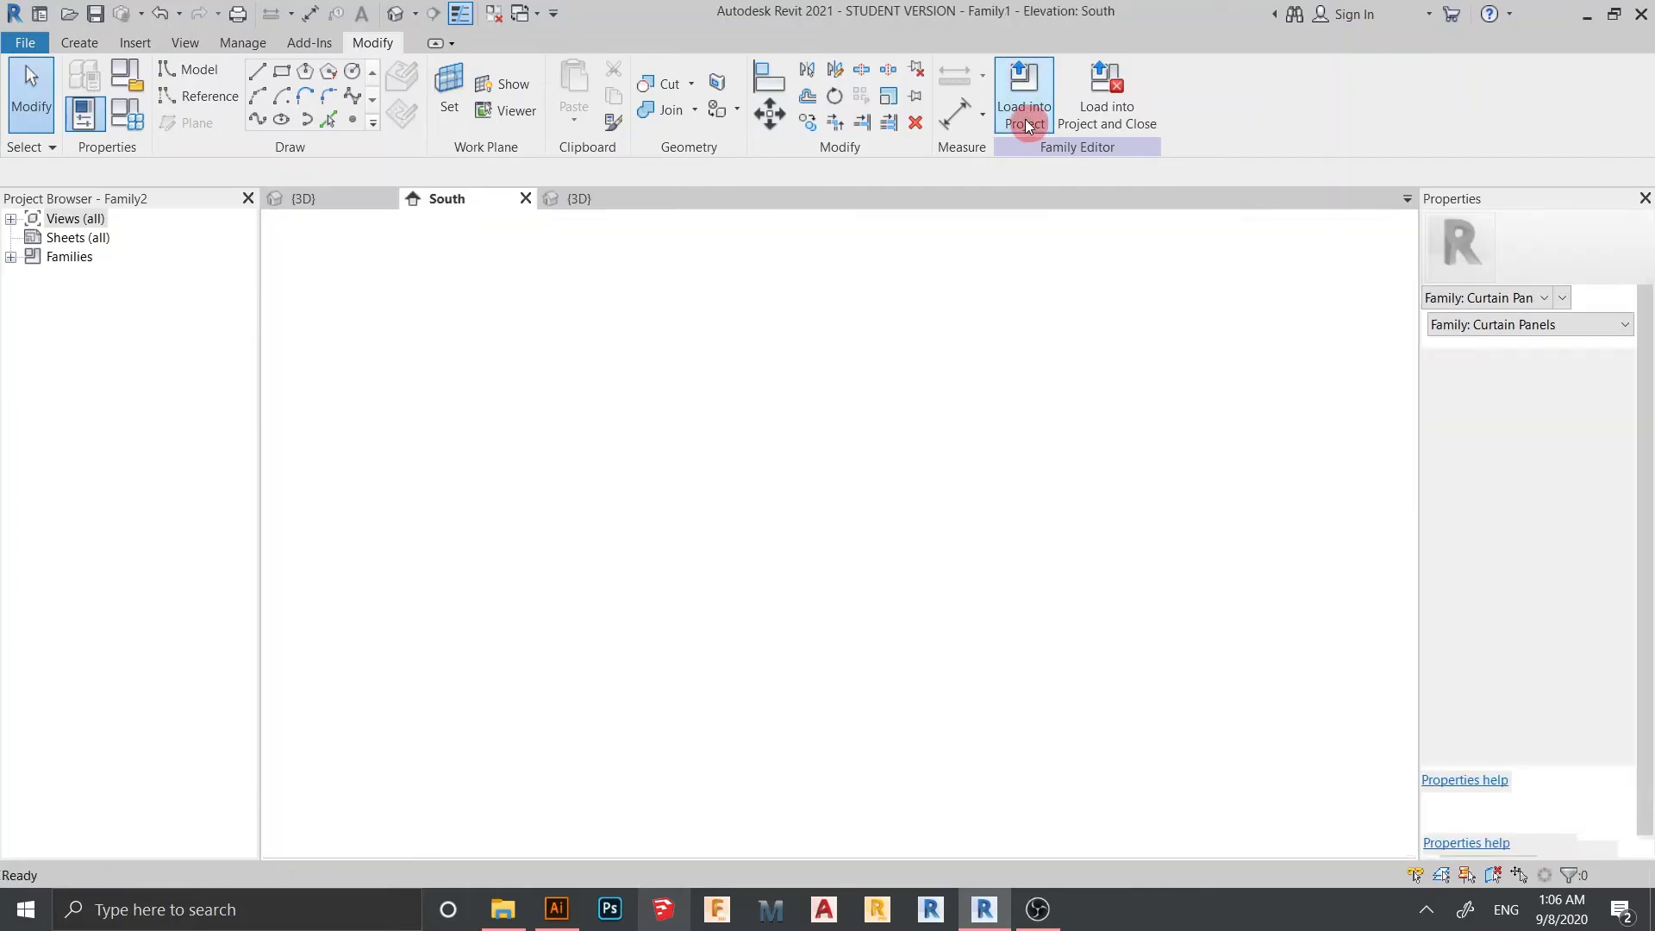
click(329, 198)
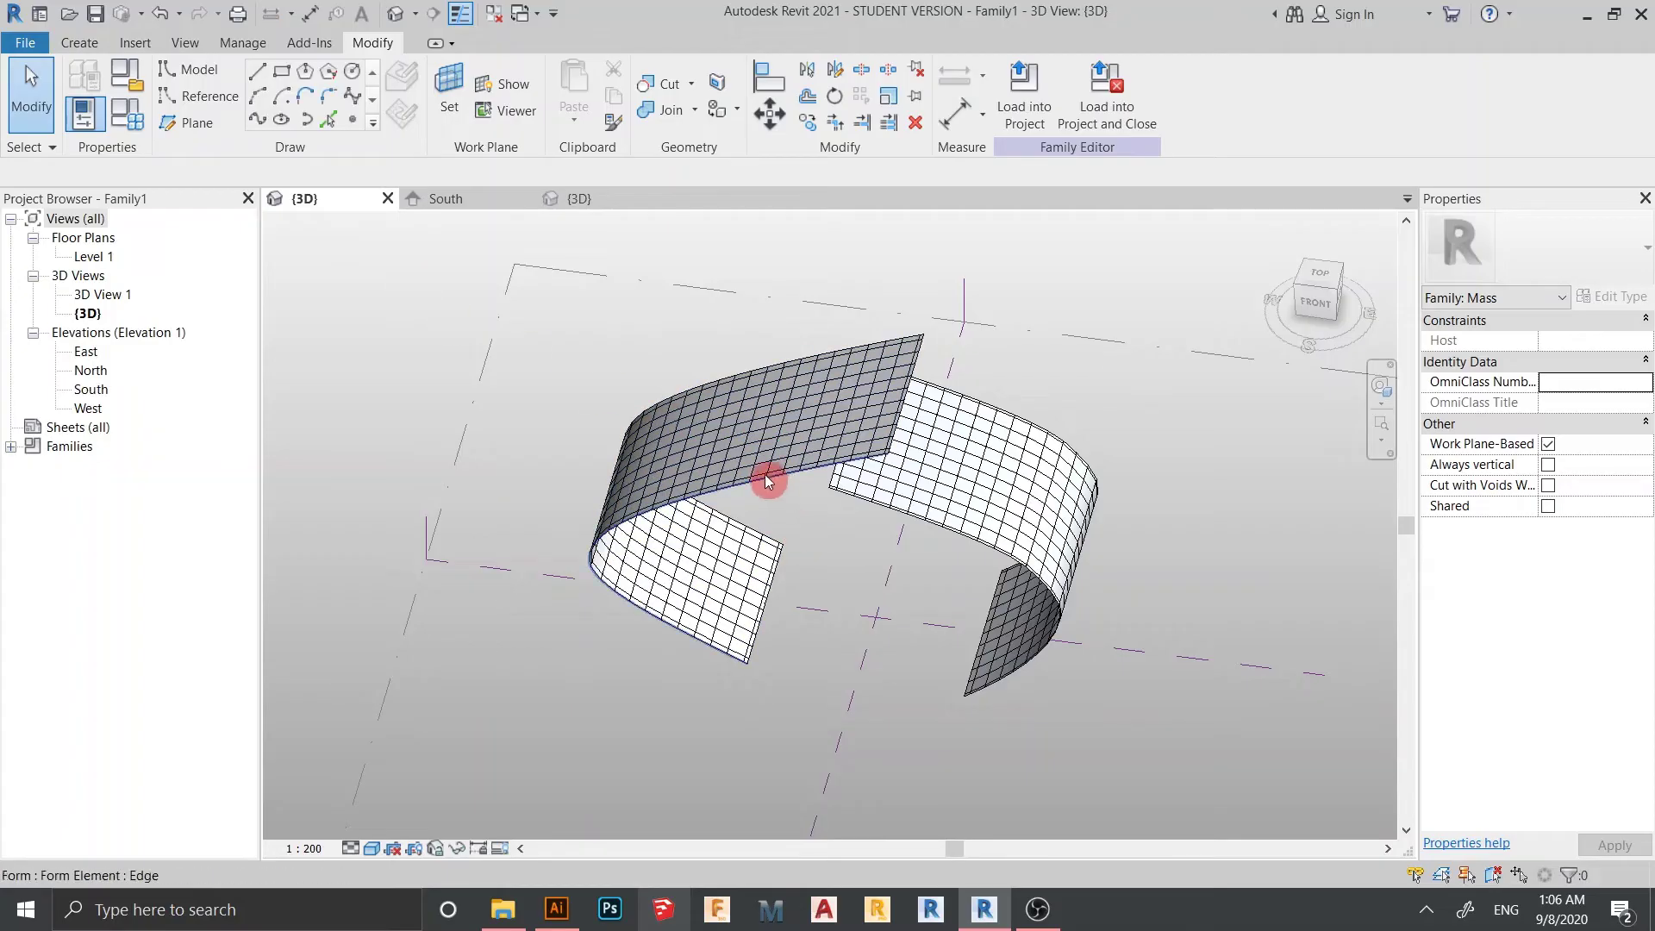
- Apply the Family2 panel under the Rectangle pattern to both curved divided surfaces
click(764, 443)
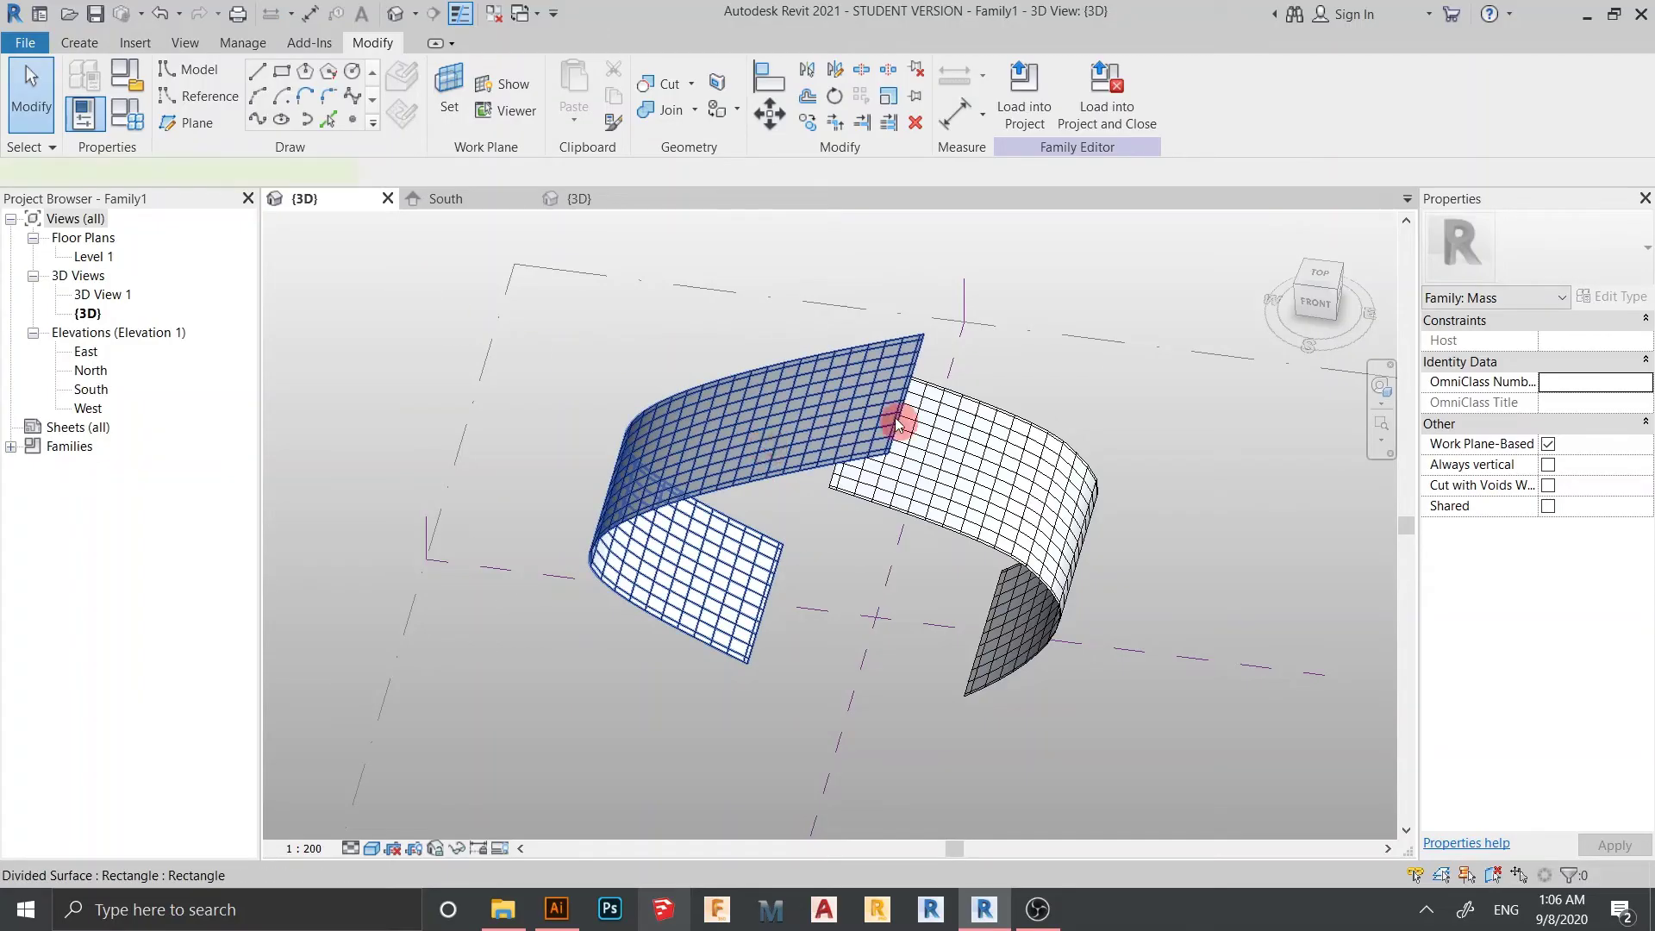
ctrl+click(997, 423)
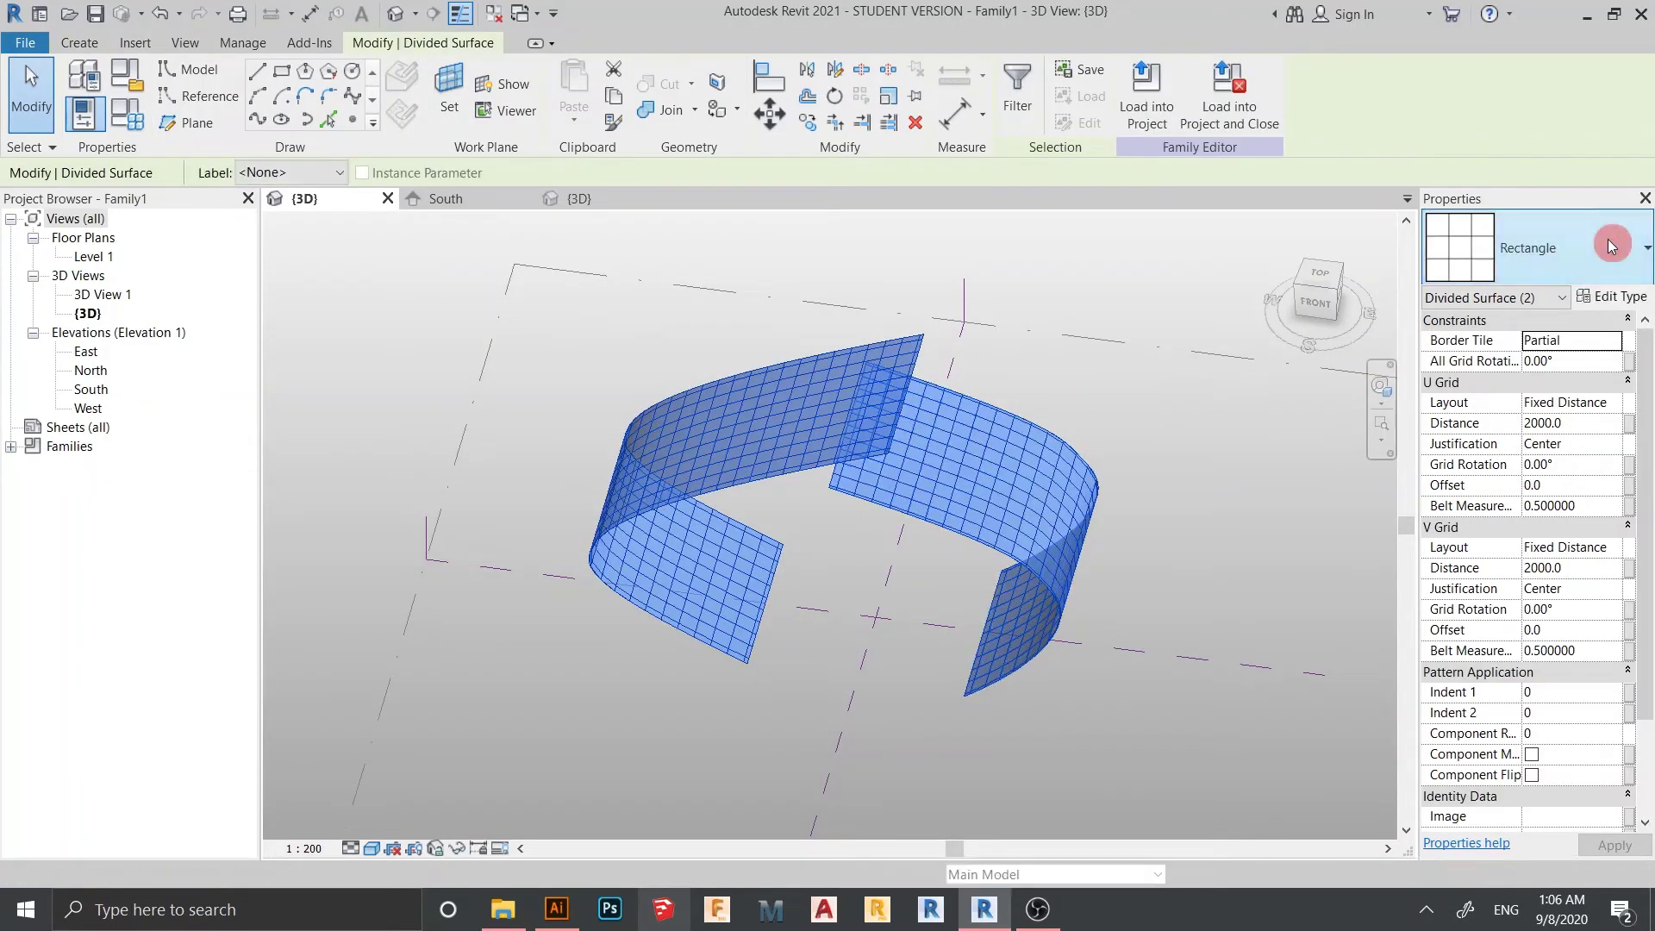
click(1612, 246)
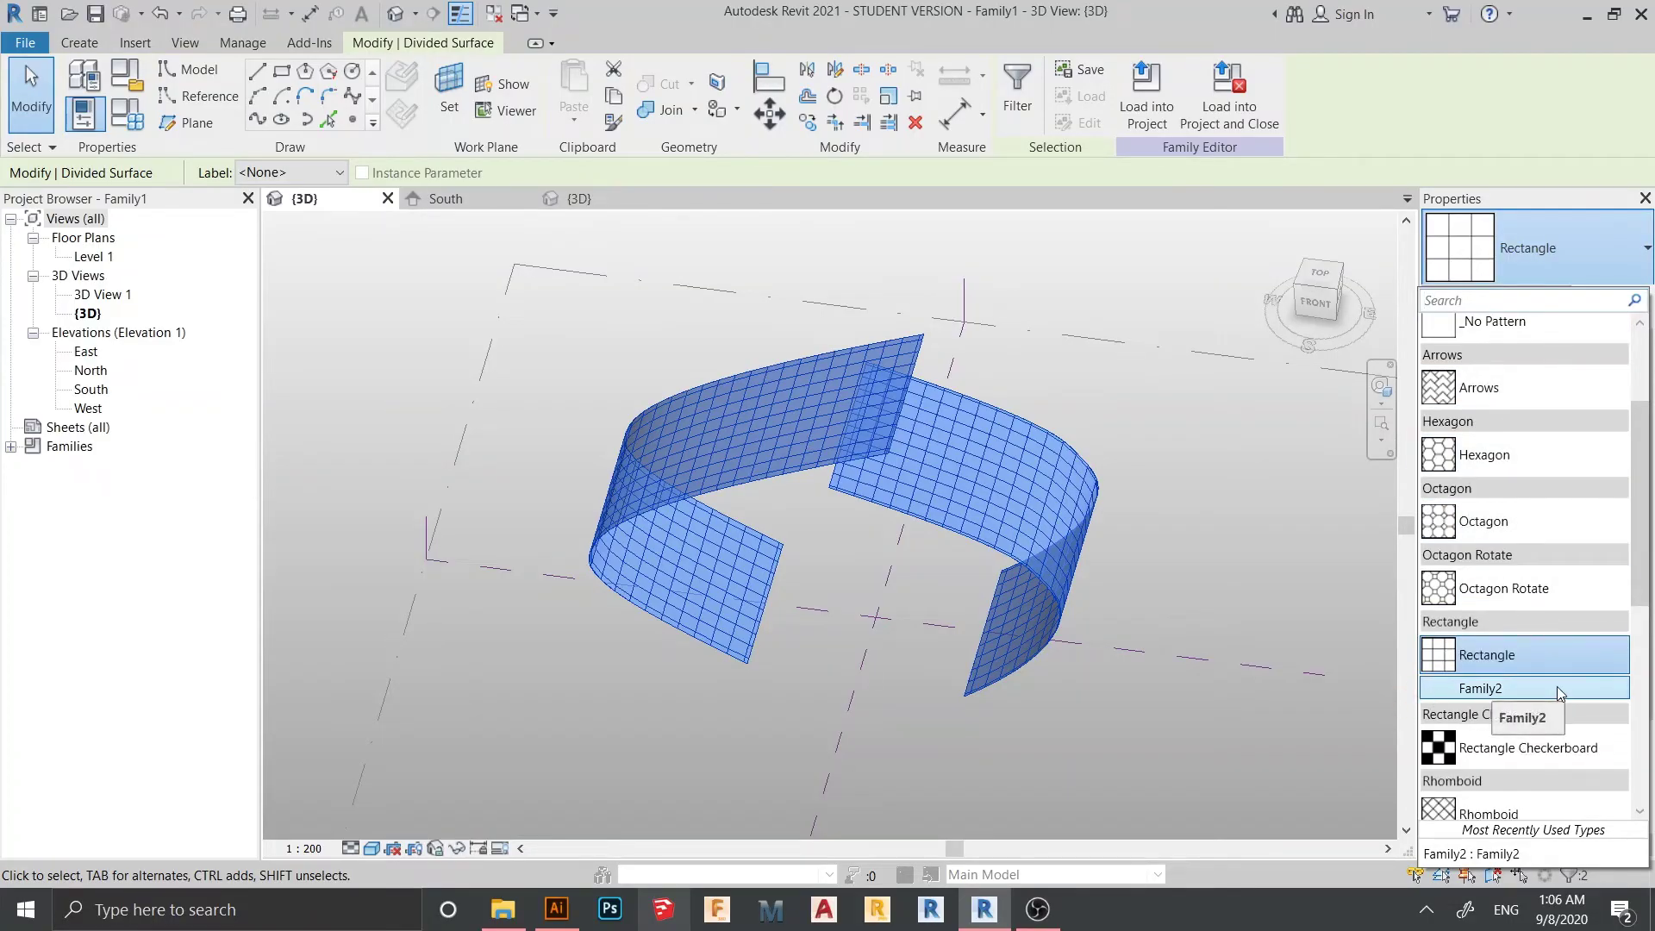
click(851, 282)
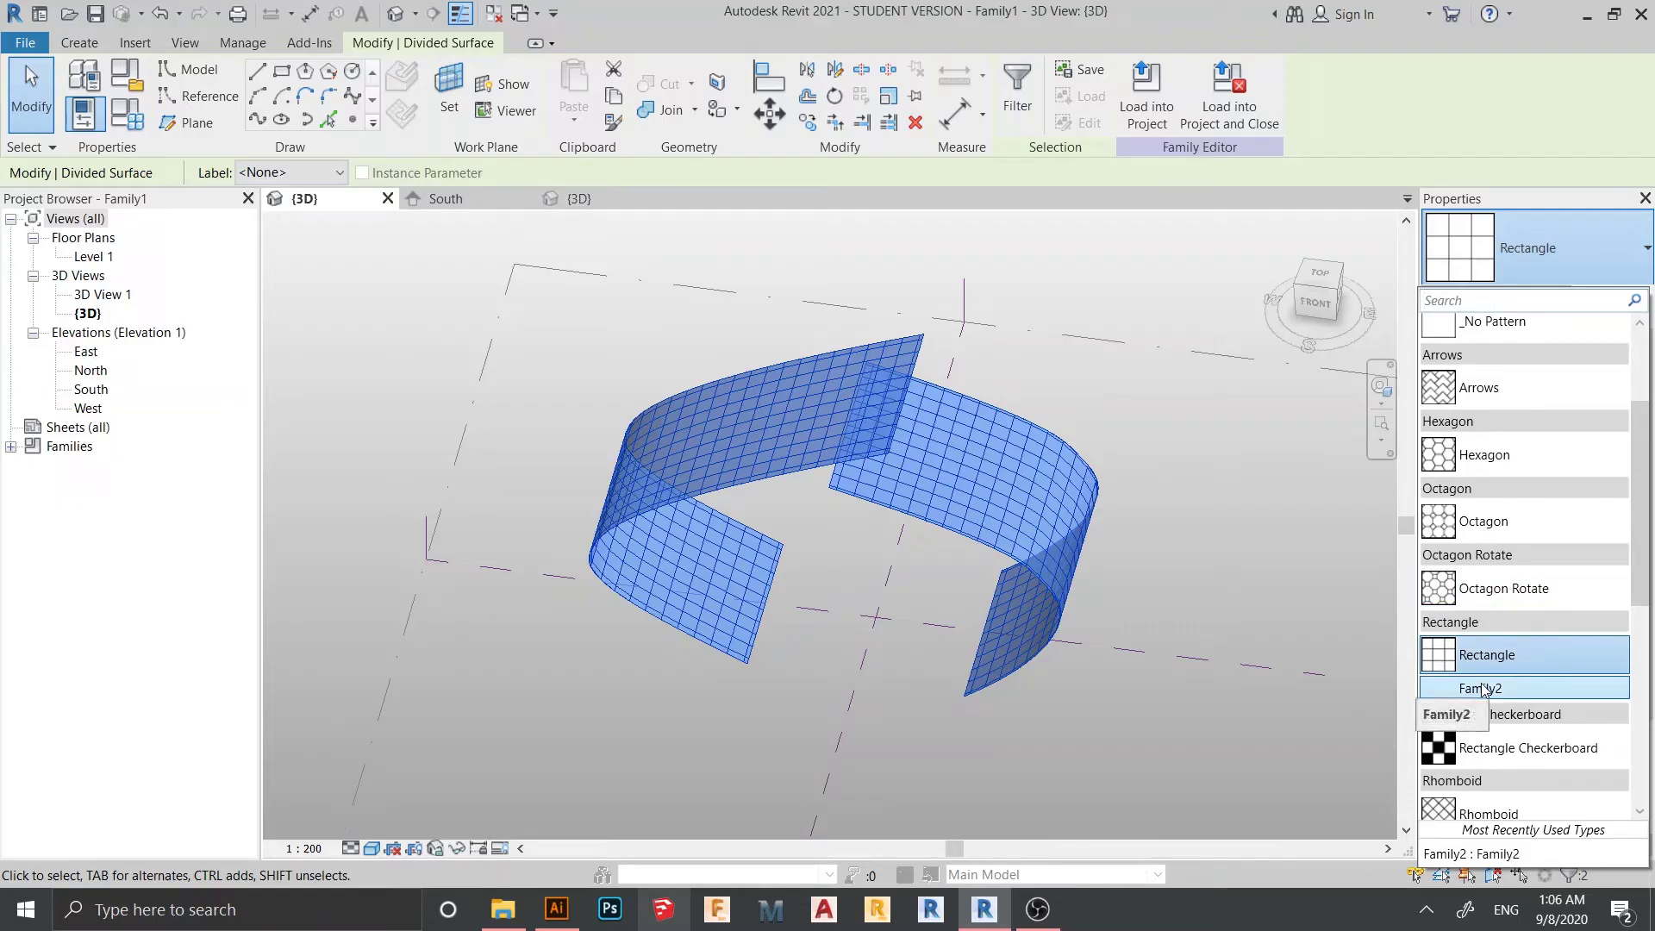
click(1602, 687)
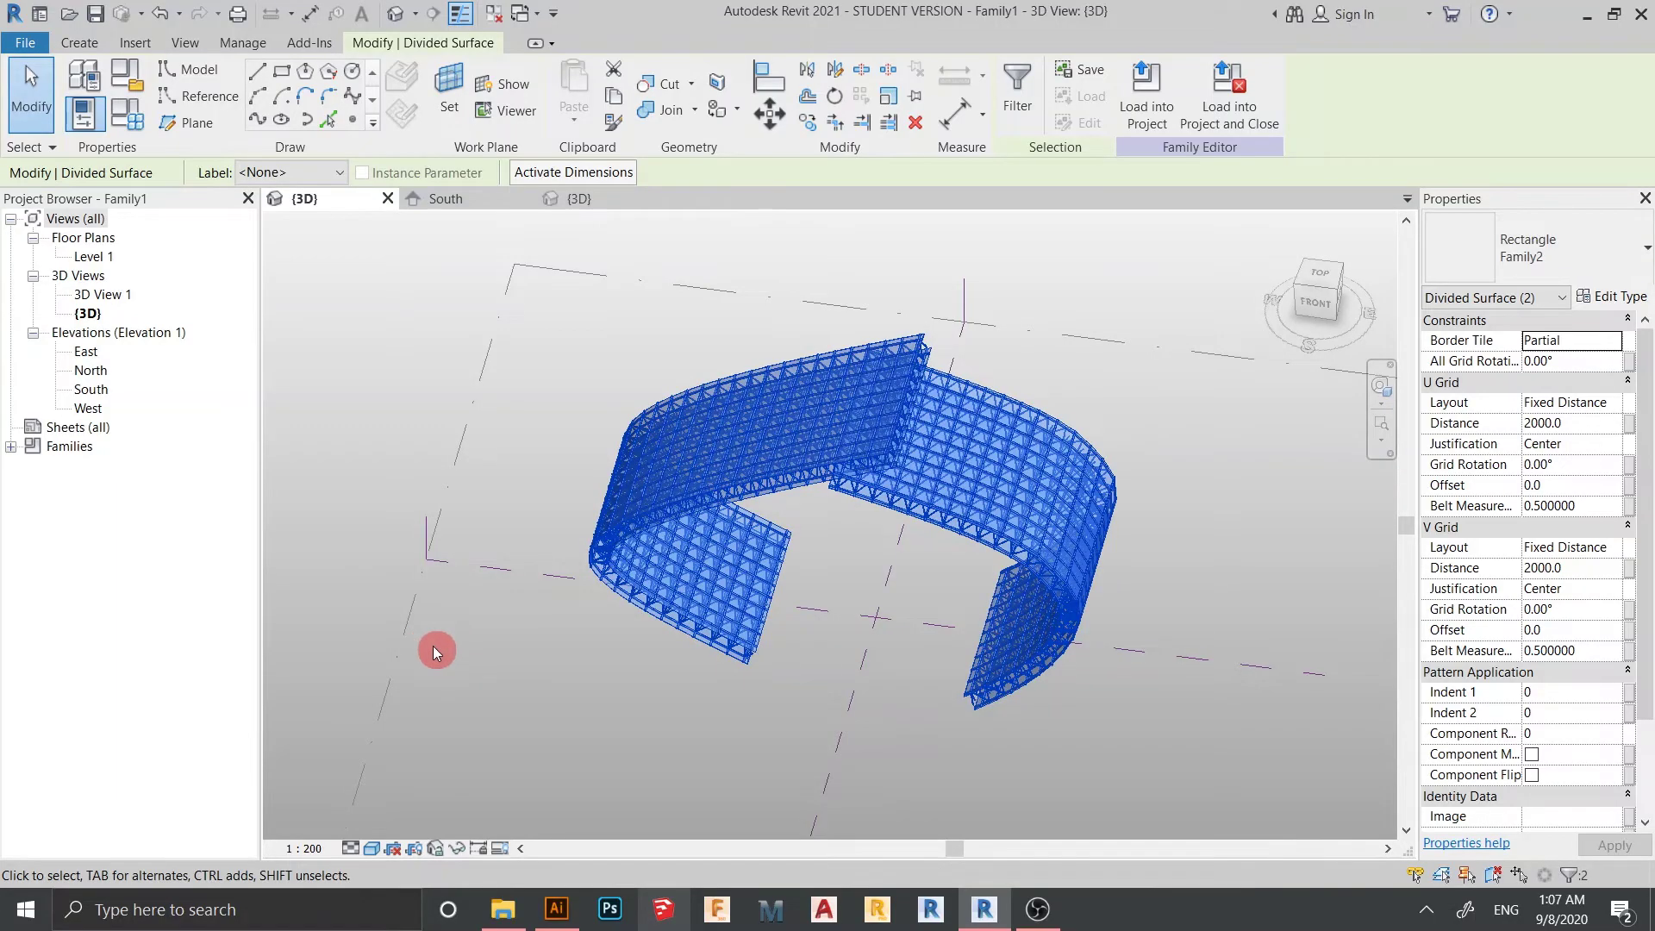
click(756, 700)
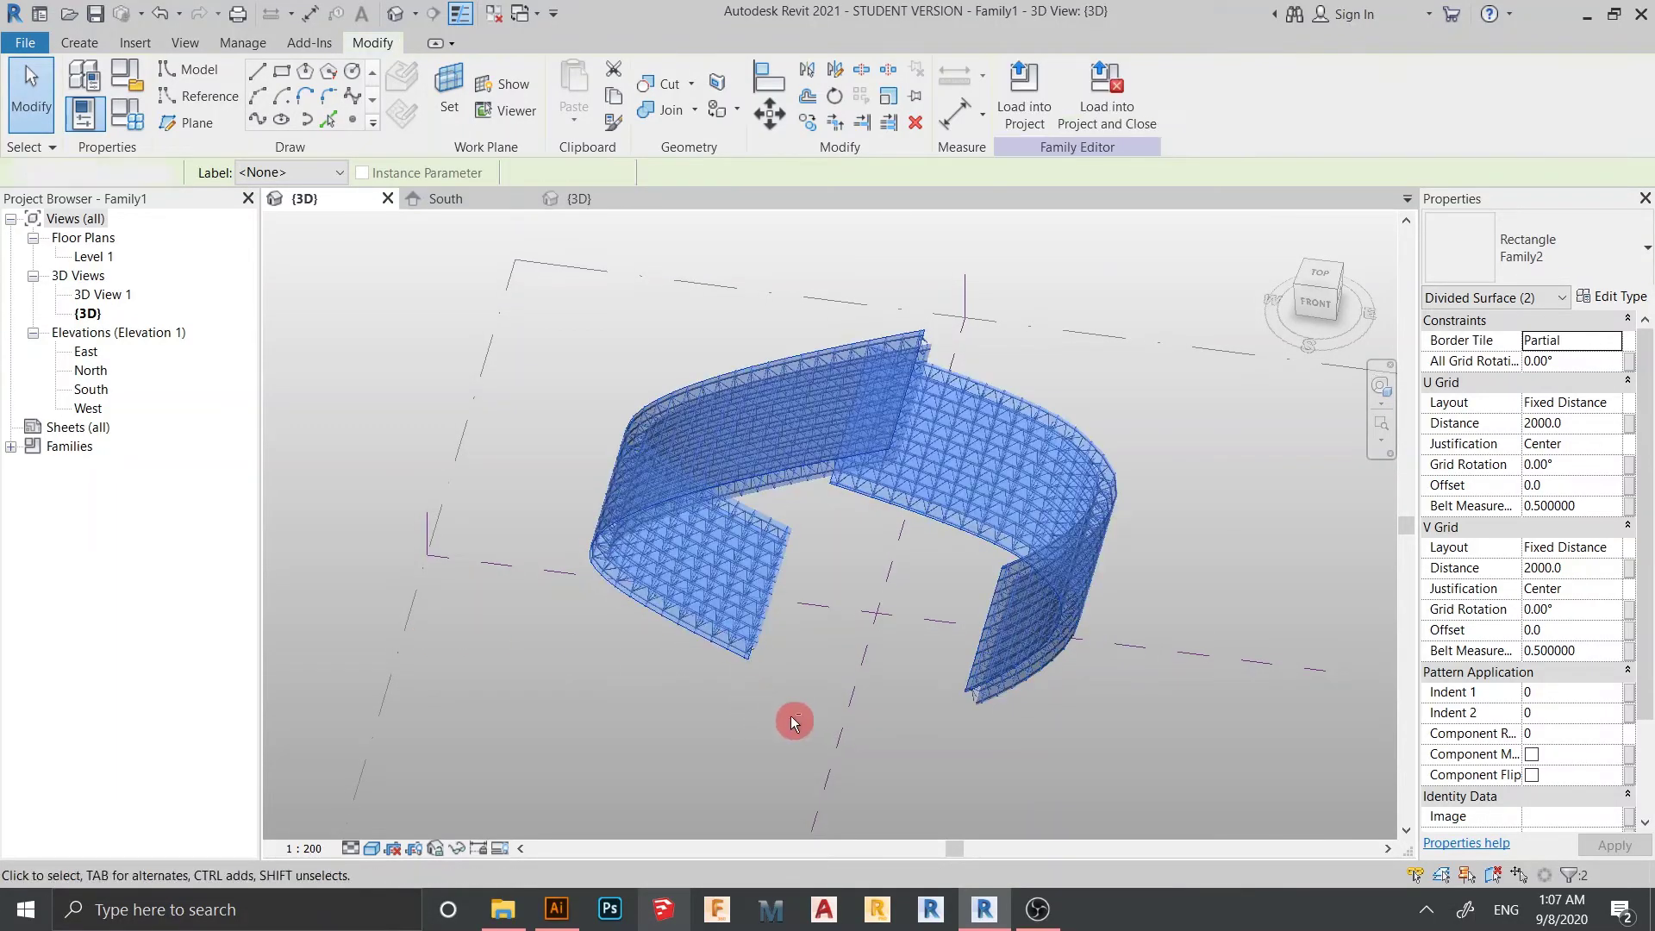
- Examine the truss members on the curved surfaces, especially the partial panels at the surface ends
shift+middle_drag(757, 695, 954, 654)
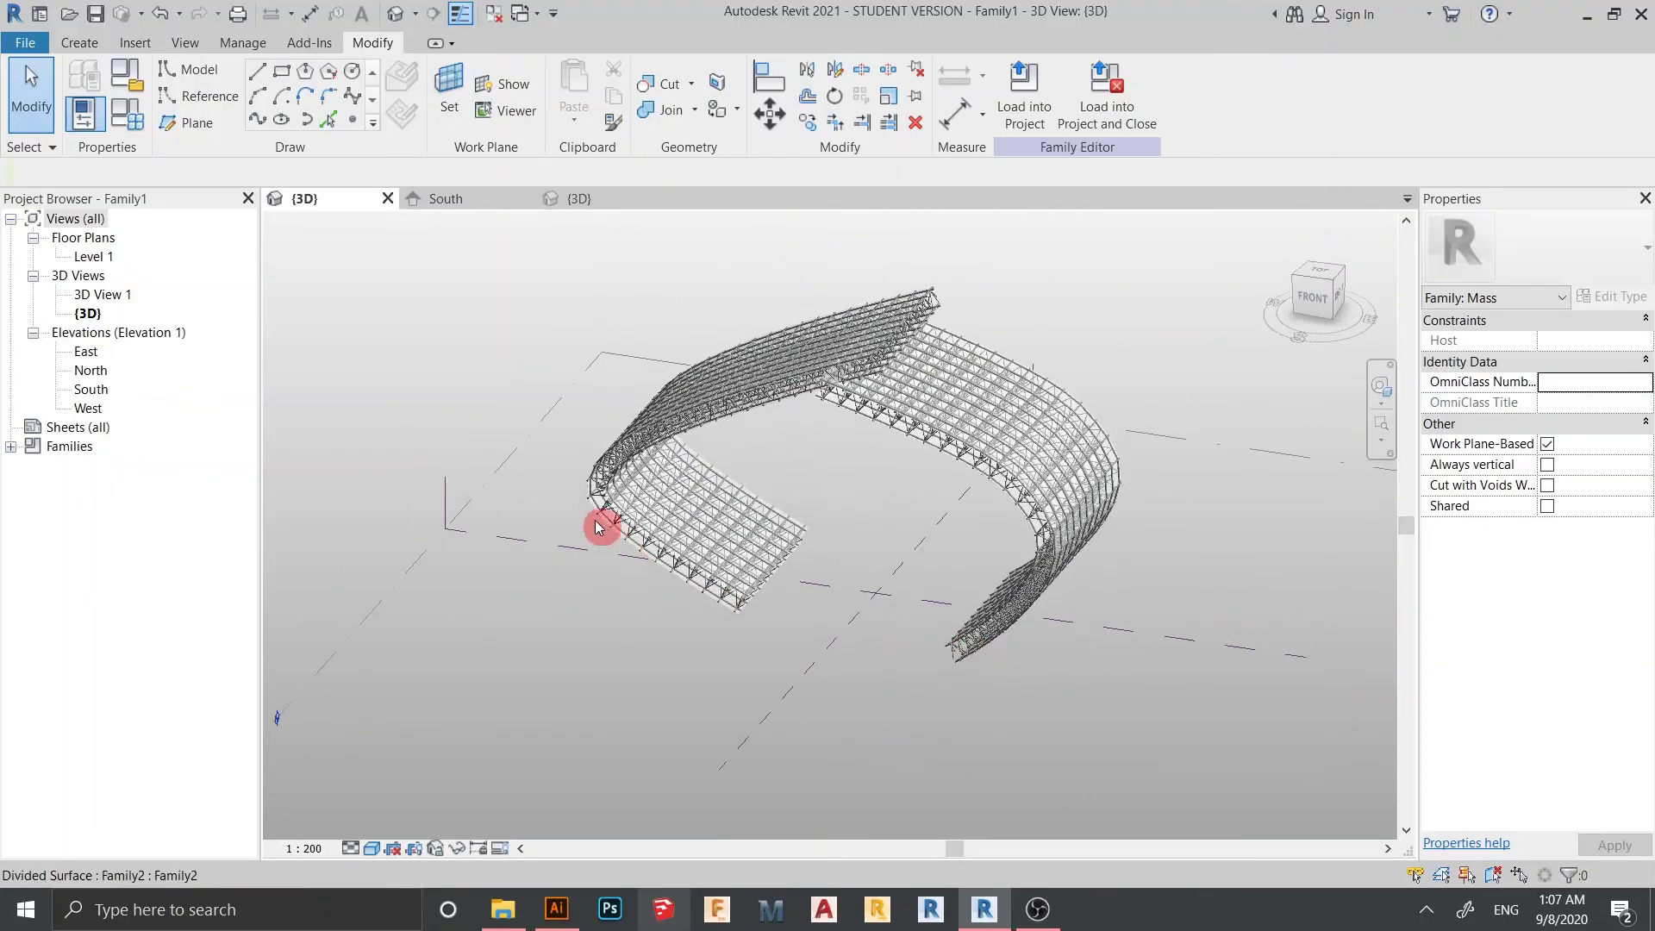
scroll(577, 517, up, 8)
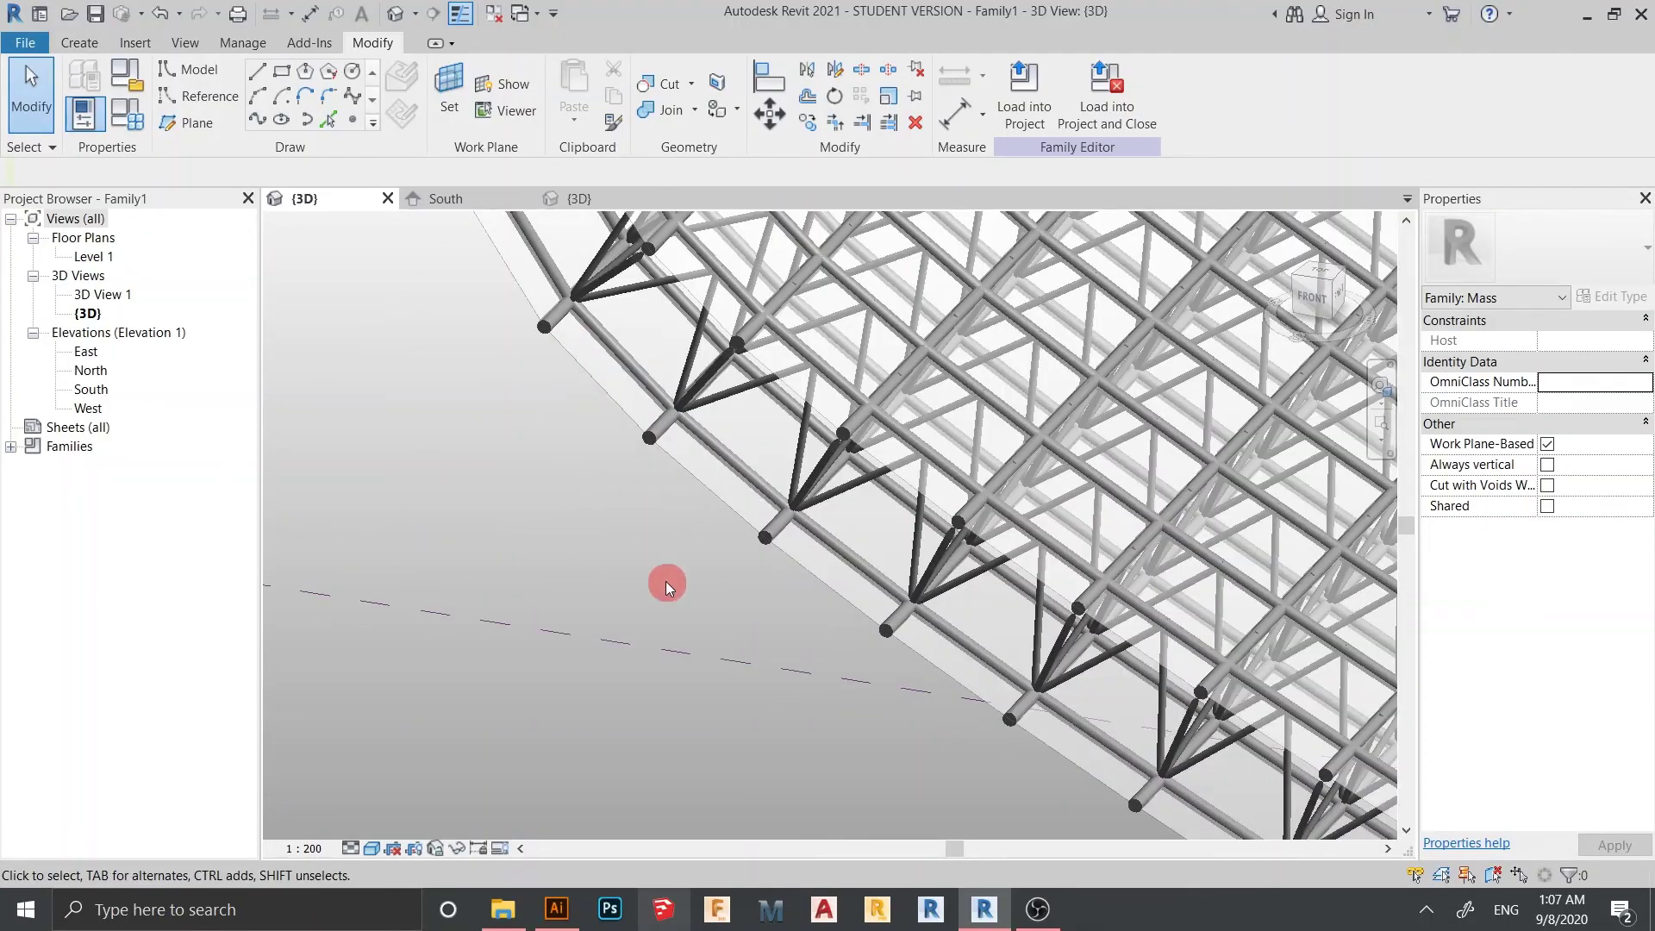
scroll(655, 562, down, 10)
shift+middle_drag(737, 722, 1348, 687)
scroll(1258, 695, up, 8)
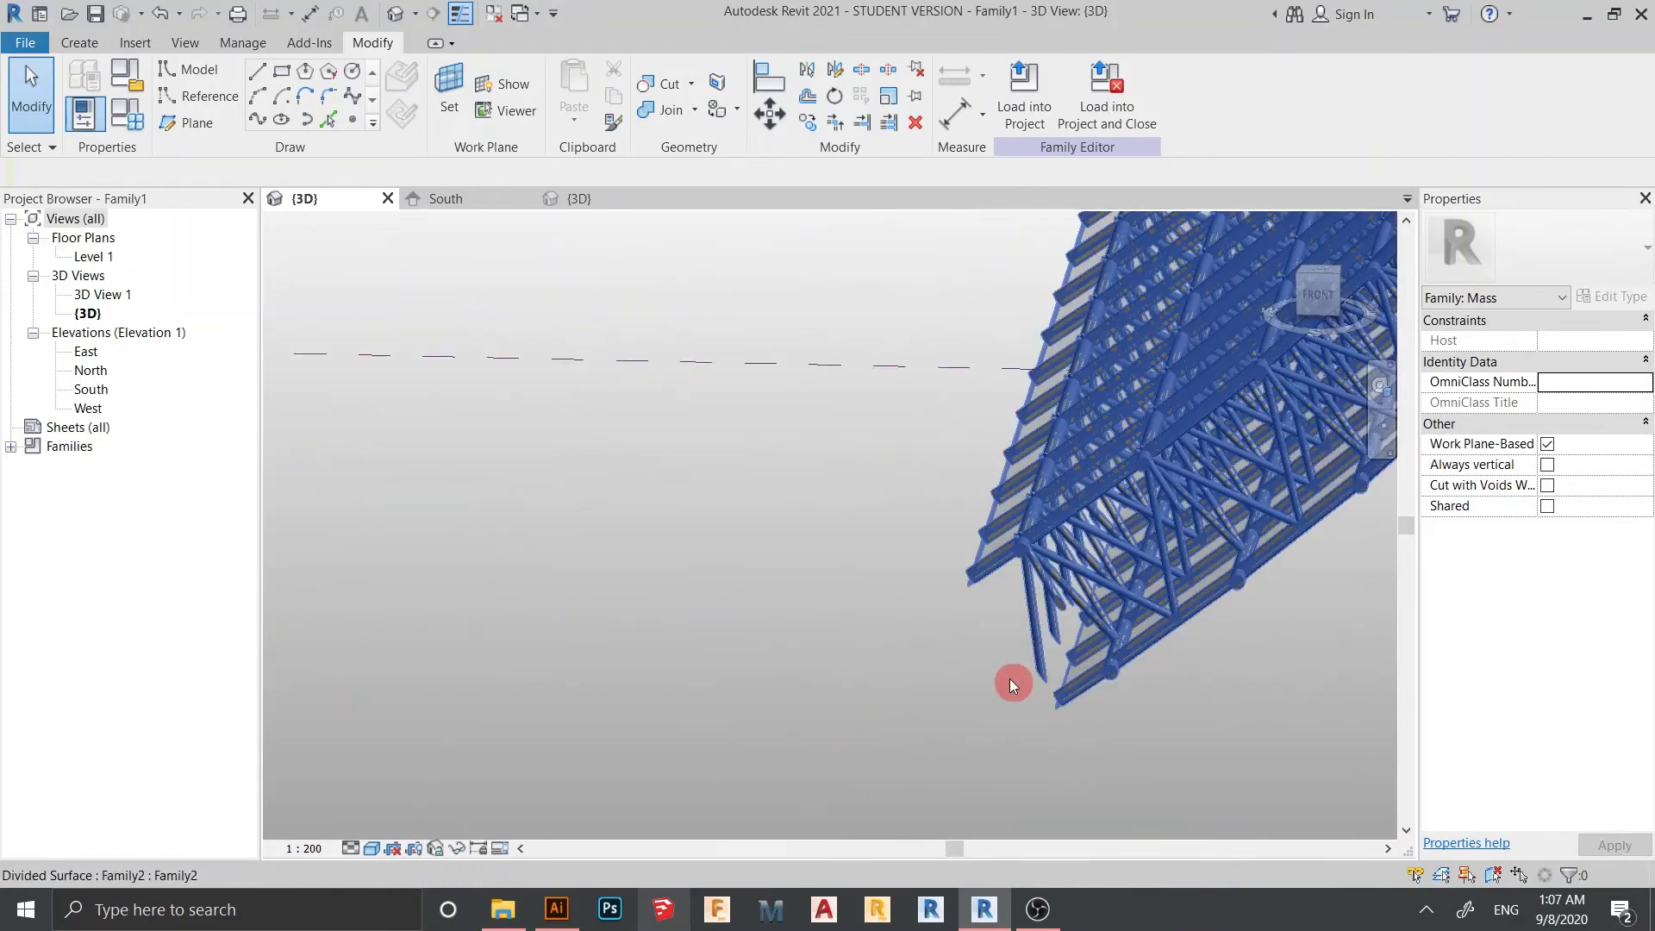
shift+middle_drag(996, 669, 1031, 511)
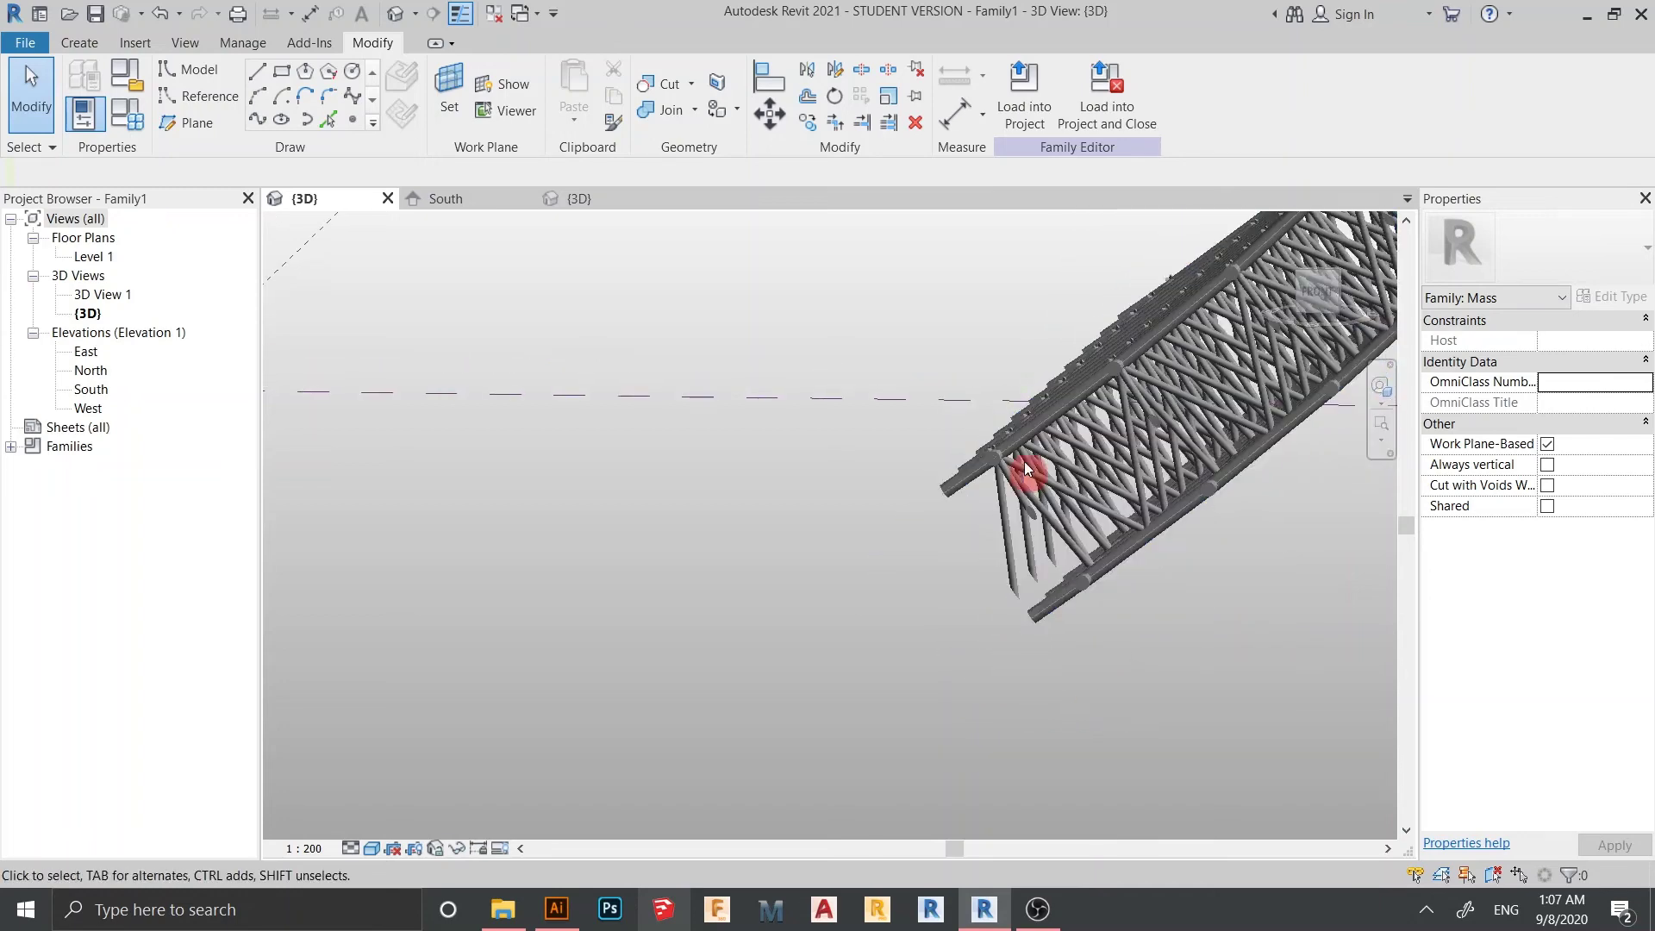
shift+middle_drag(1110, 712, 991, 636)
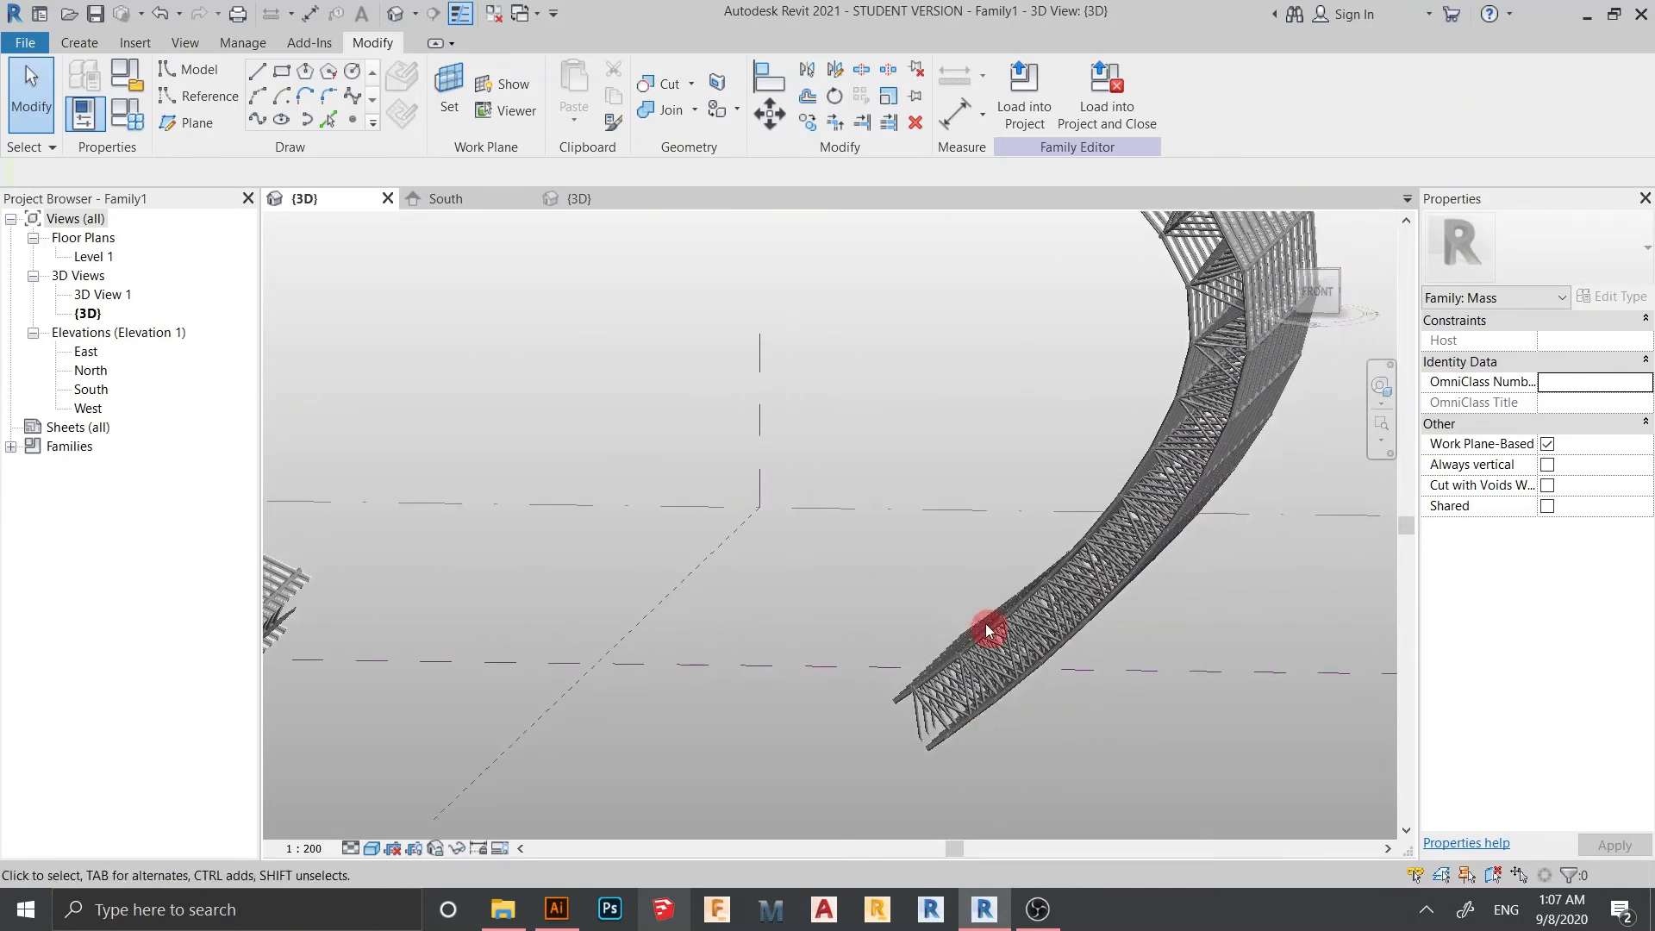
- Set the Border Tile of the divided surface with the incomplete end panels to Empty
click(986, 623)
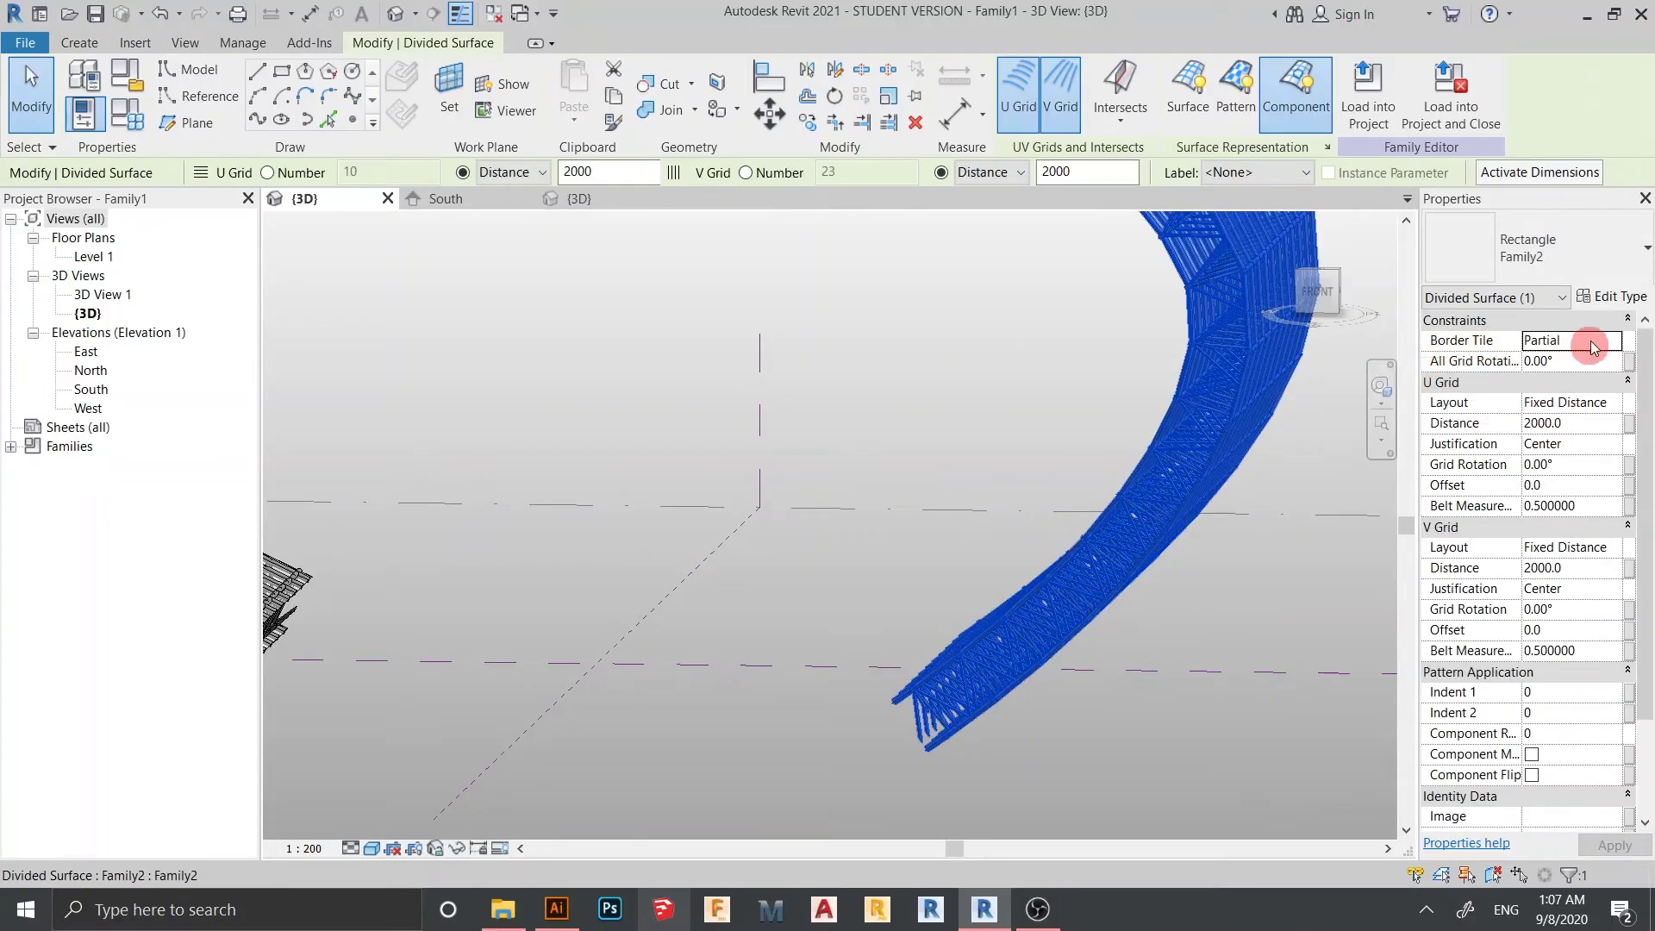
click(1617, 343)
click(1565, 361)
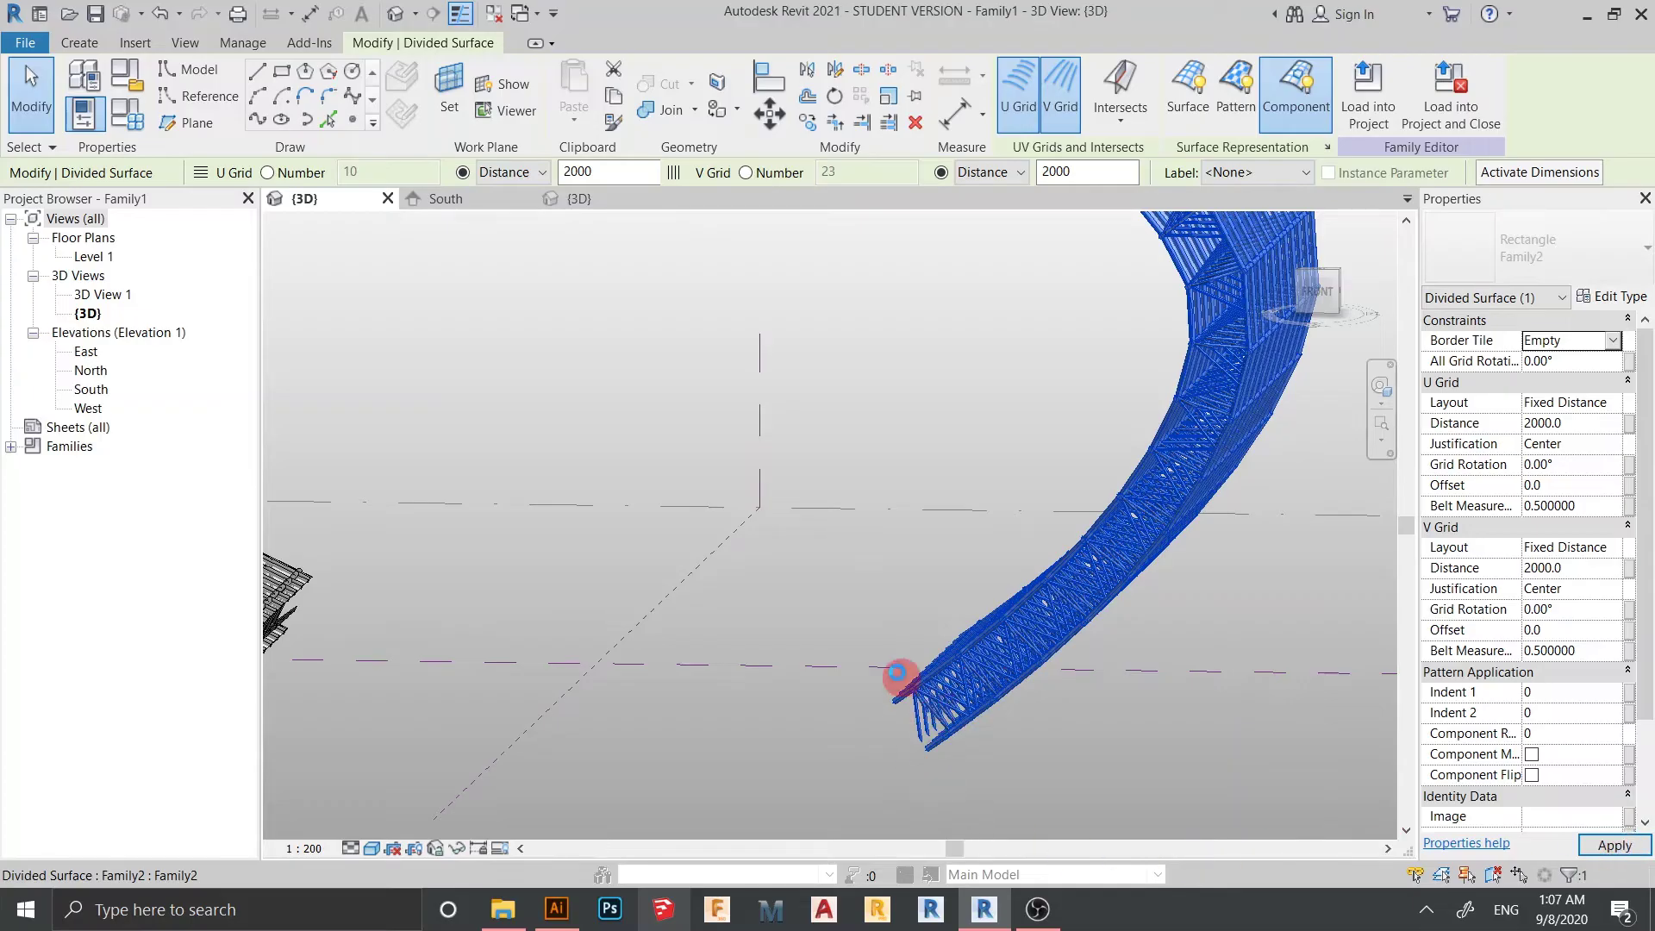
click(897, 672)
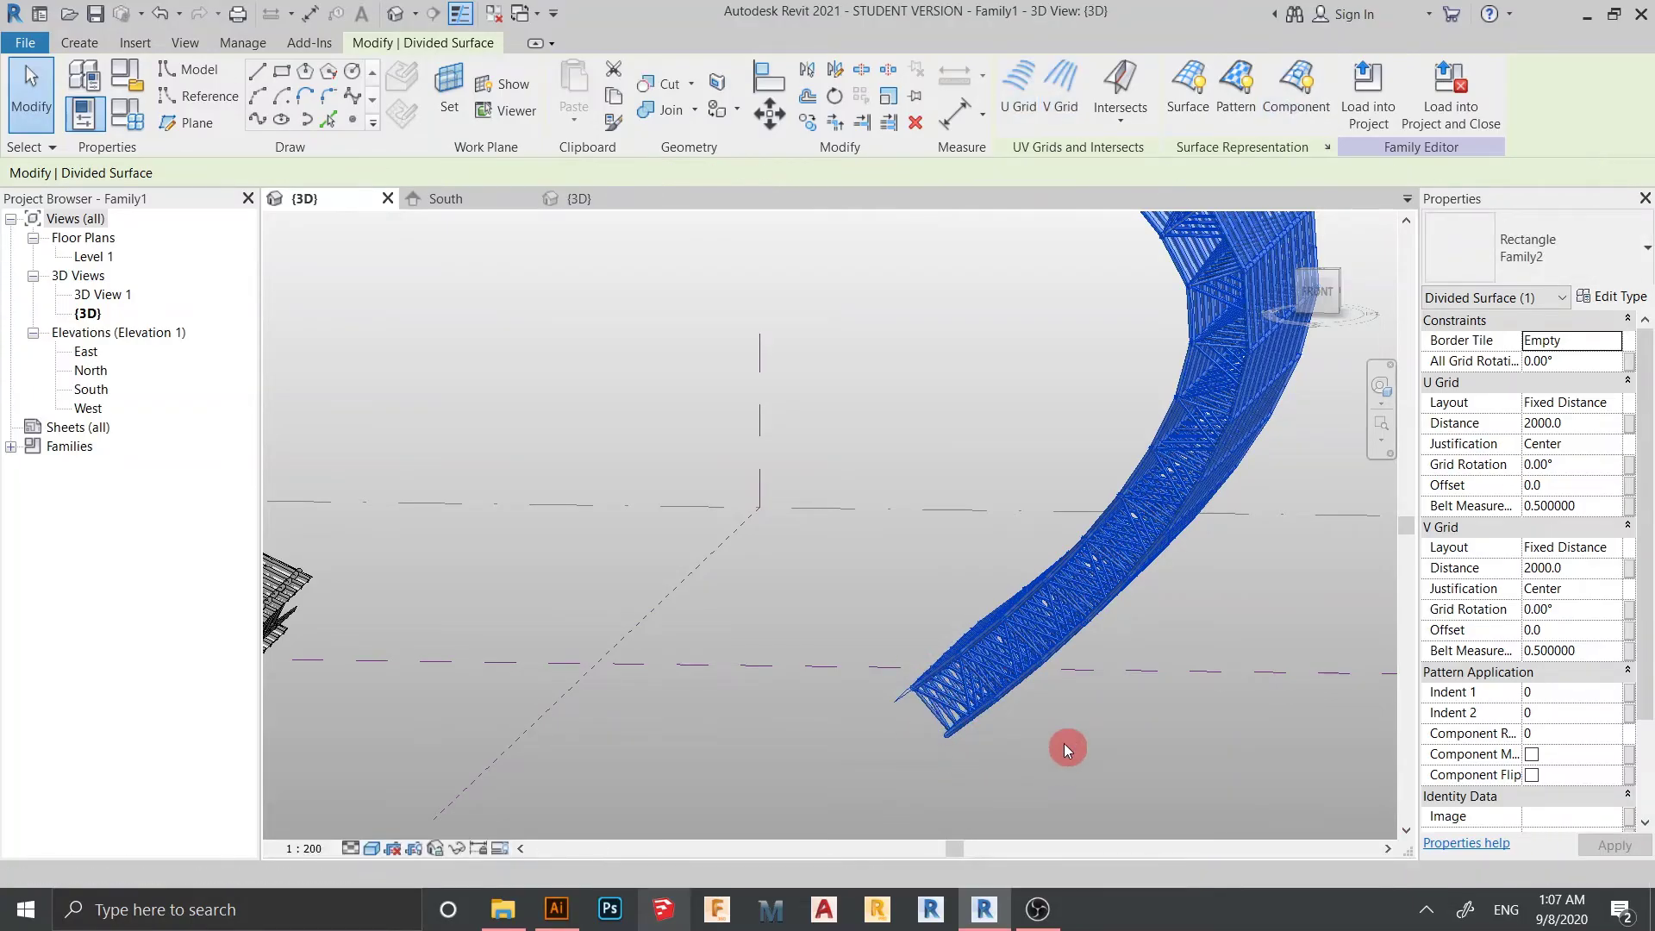
click(857, 750)
scroll(856, 750, down, 3)
shift+middle_drag(823, 702, 724, 455)
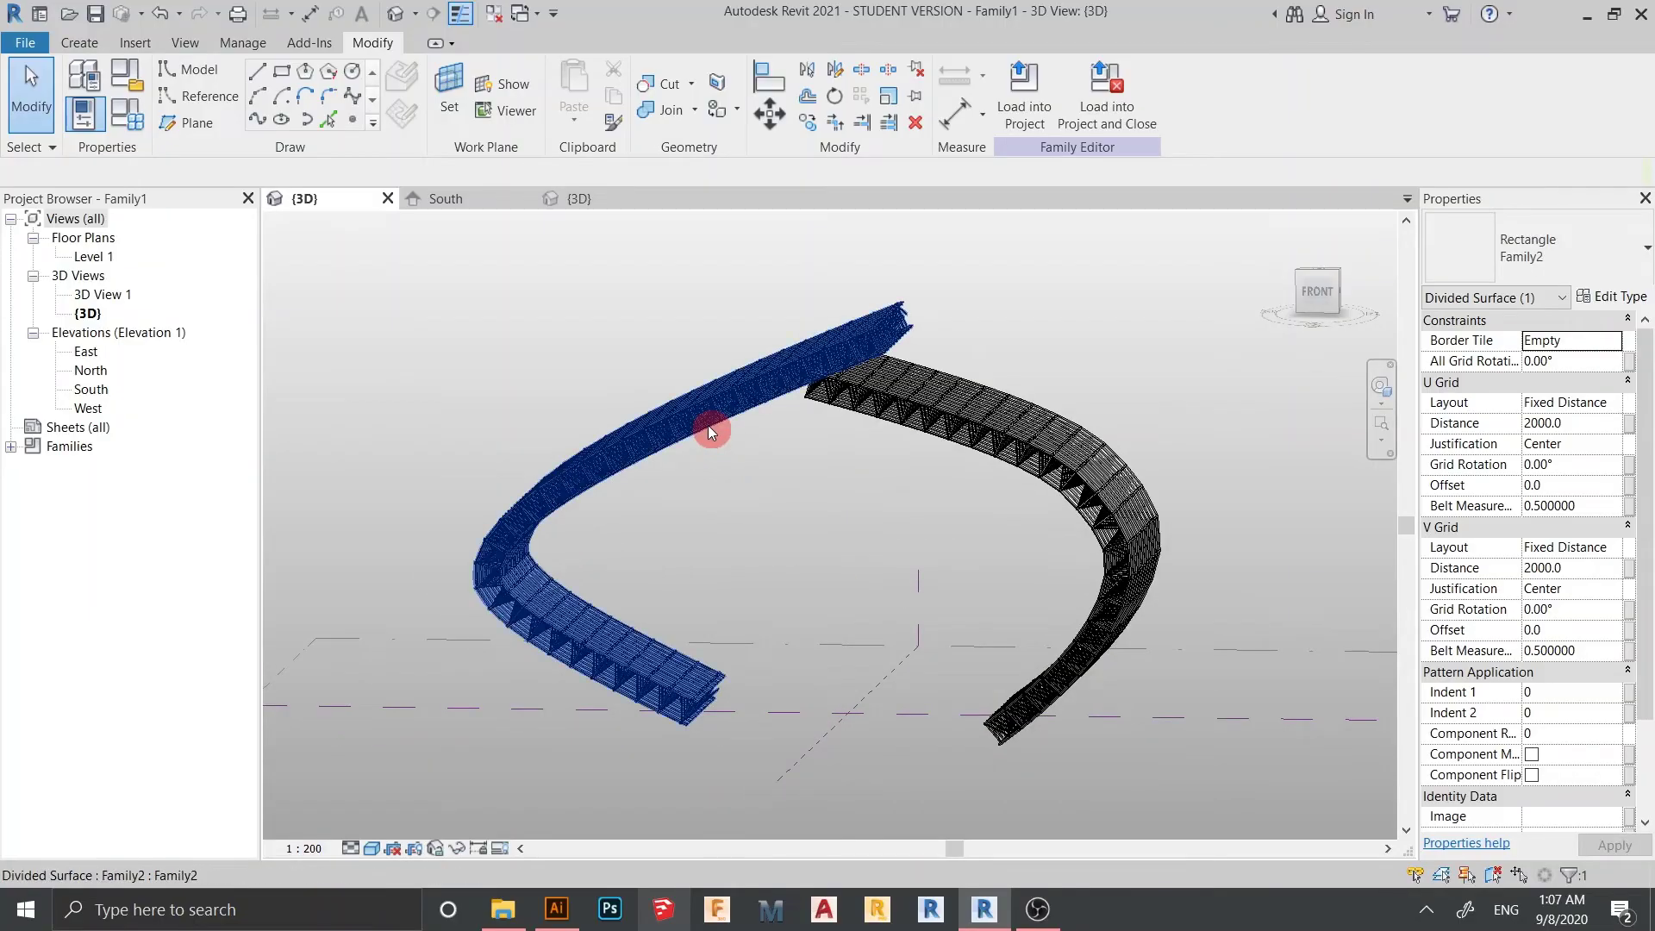
- Set the Border Tile of the second curved divided surface to Empty and check the truss ends
click(707, 425)
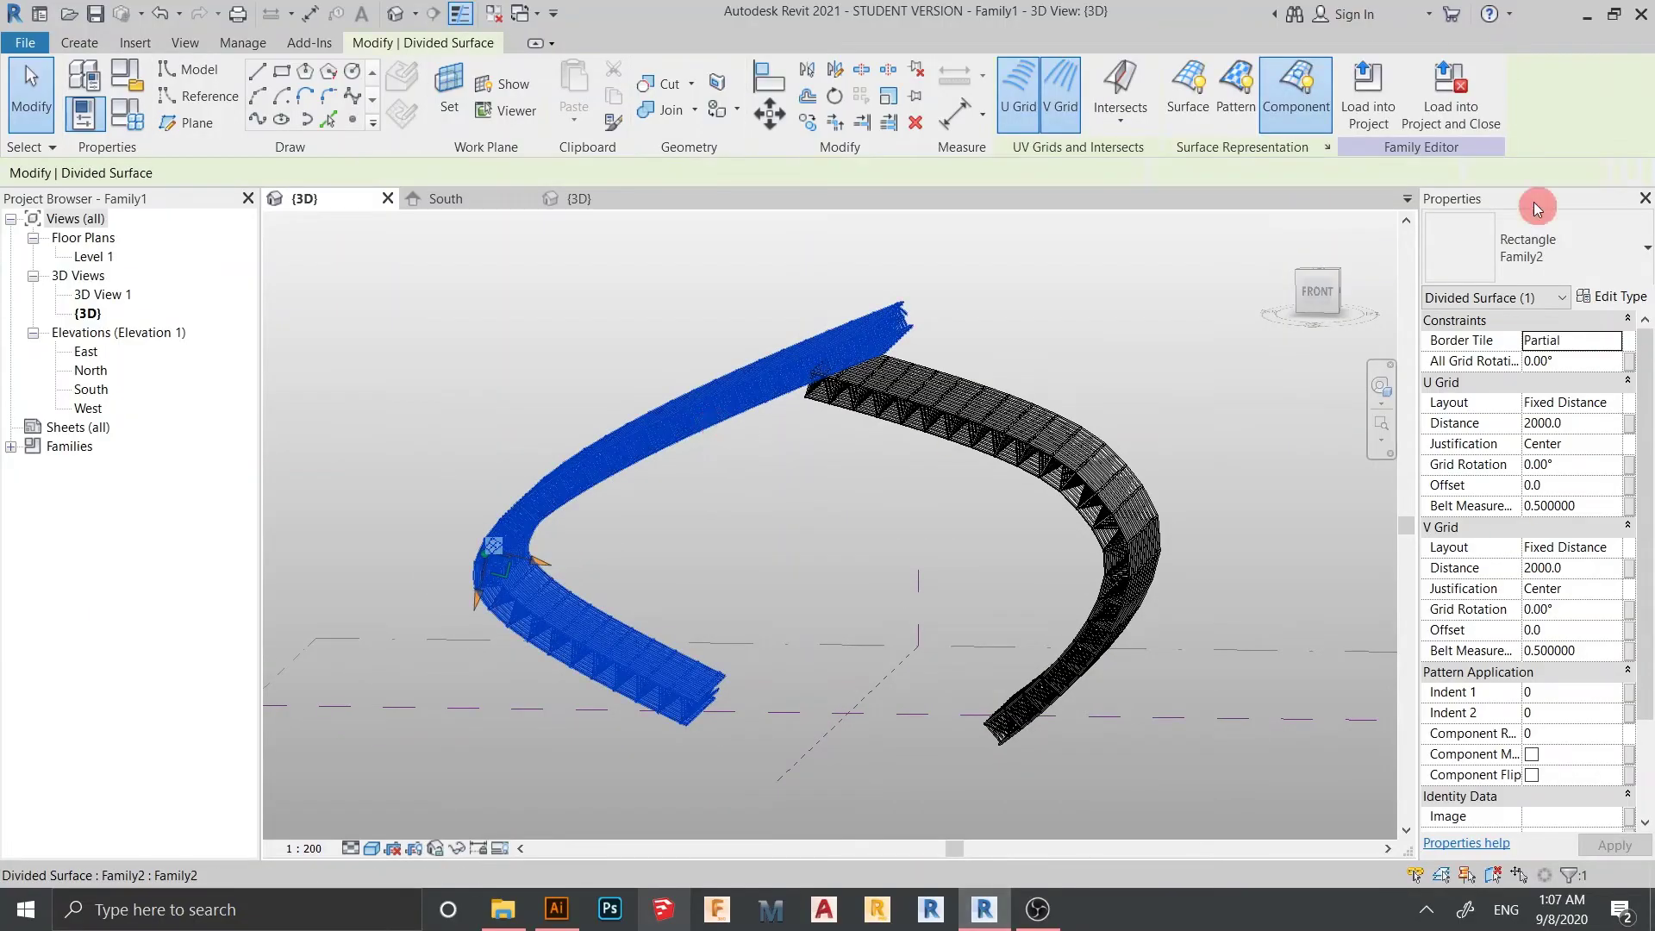
click(1616, 345)
click(1616, 345)
click(1543, 361)
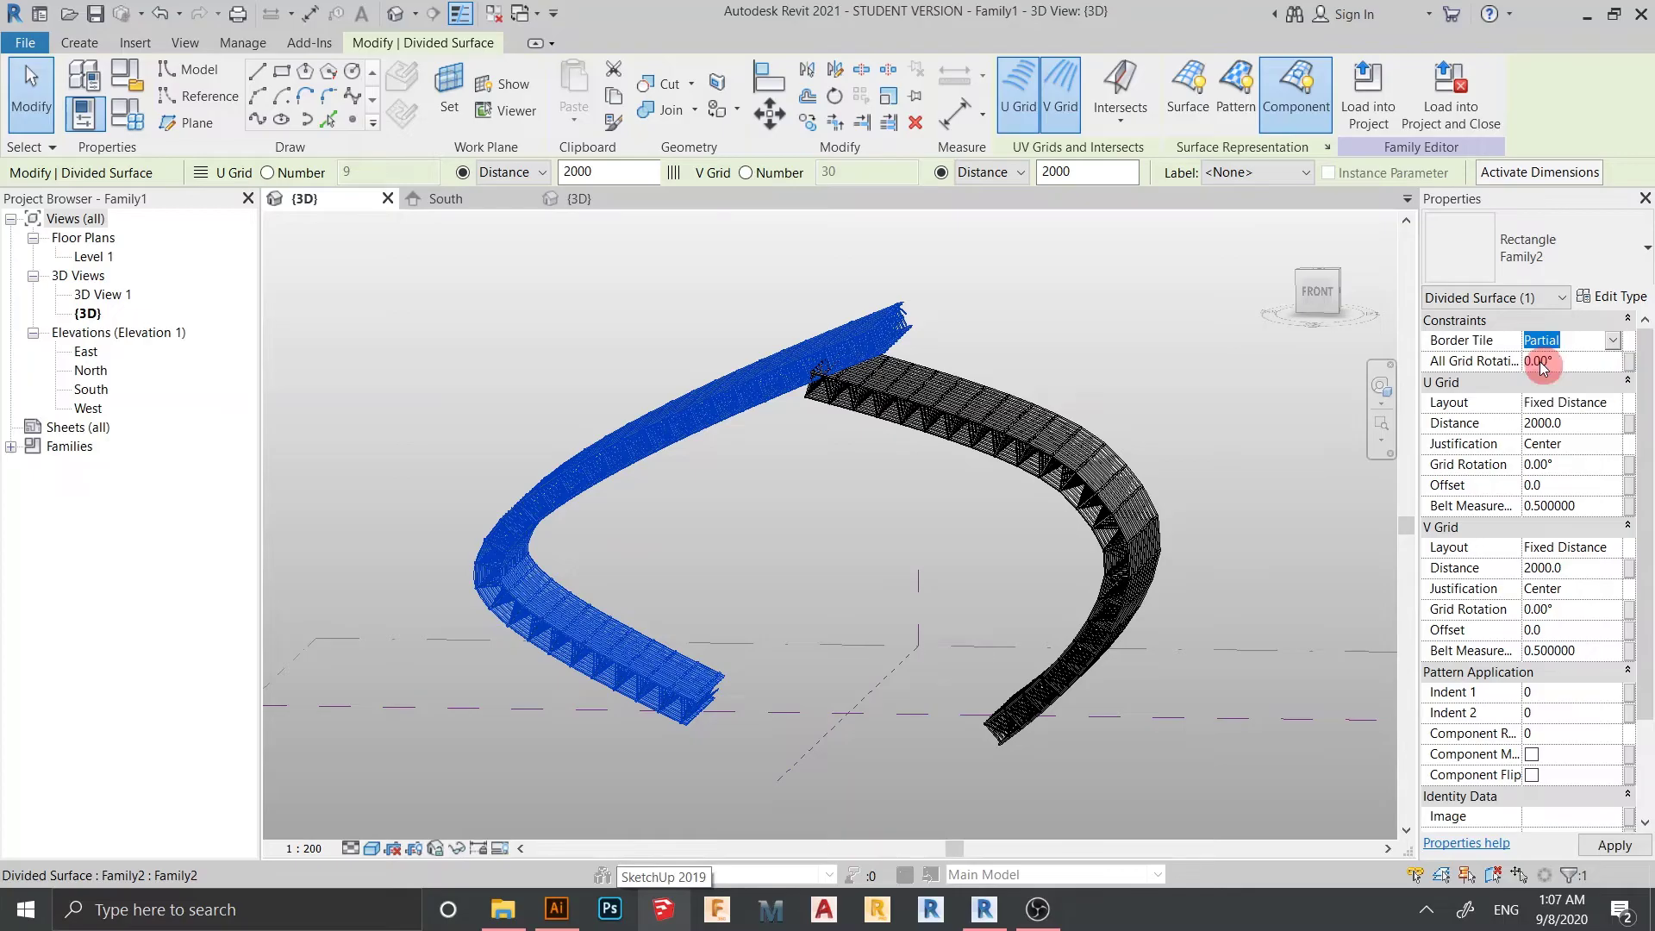
click(1055, 355)
shift+middle_drag(1065, 336, 932, 531)
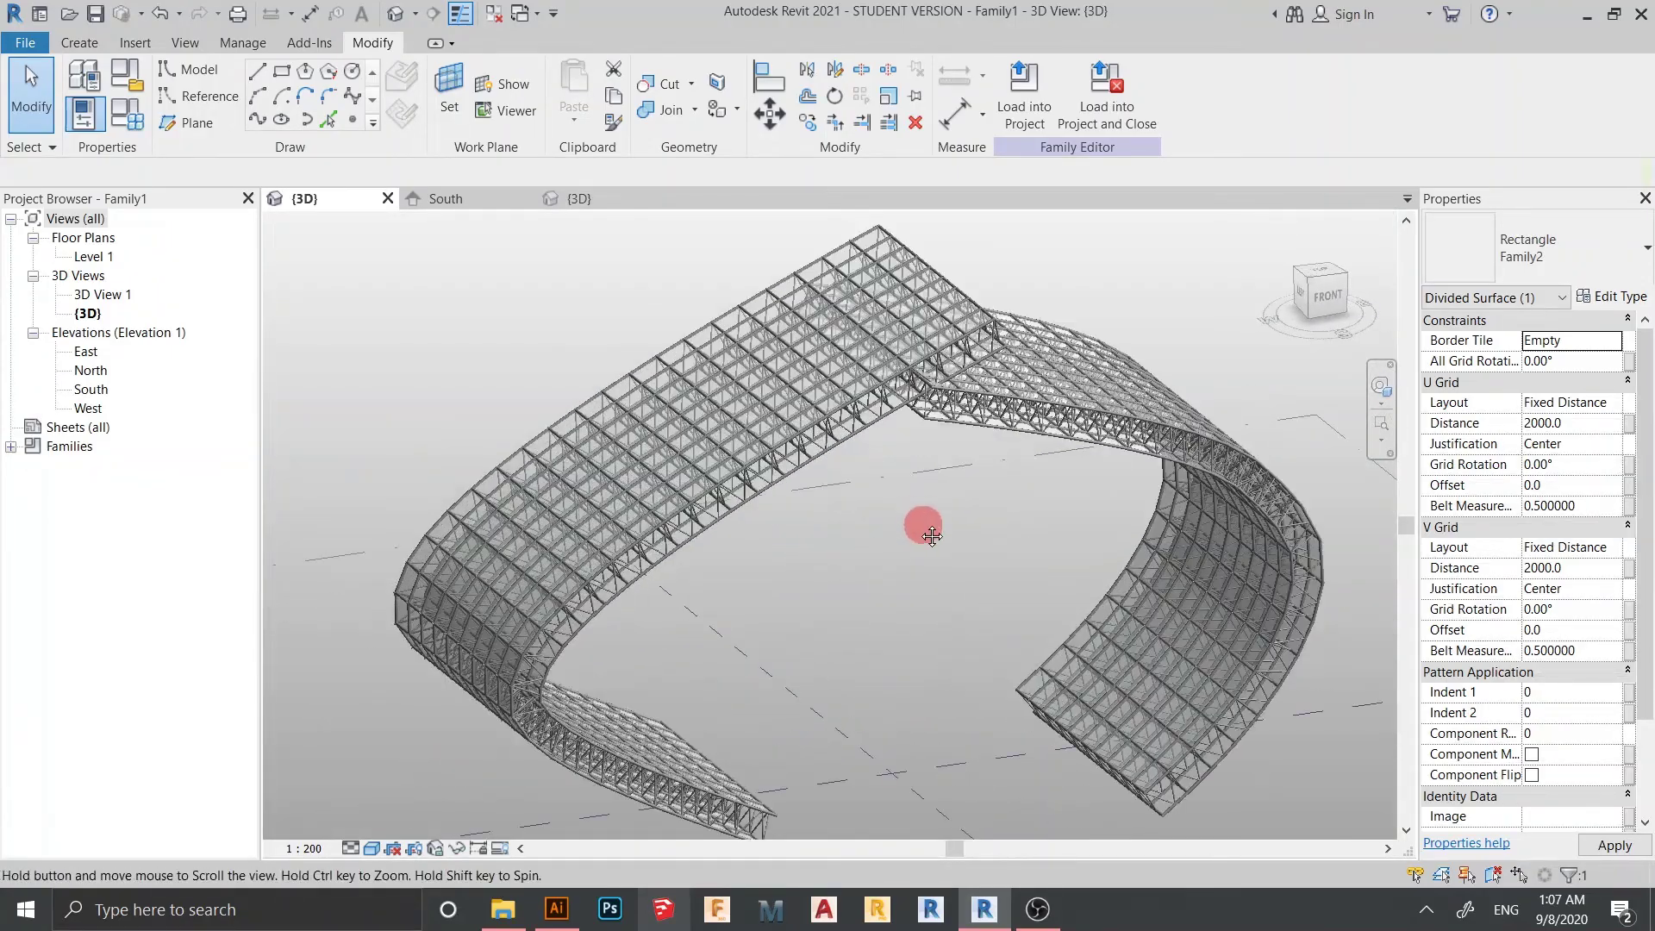
scroll(932, 531, up, 5)
middle_drag(765, 557, 856, 646)
scroll(1157, 463, up, 3)
scroll(983, 639, down, 2)
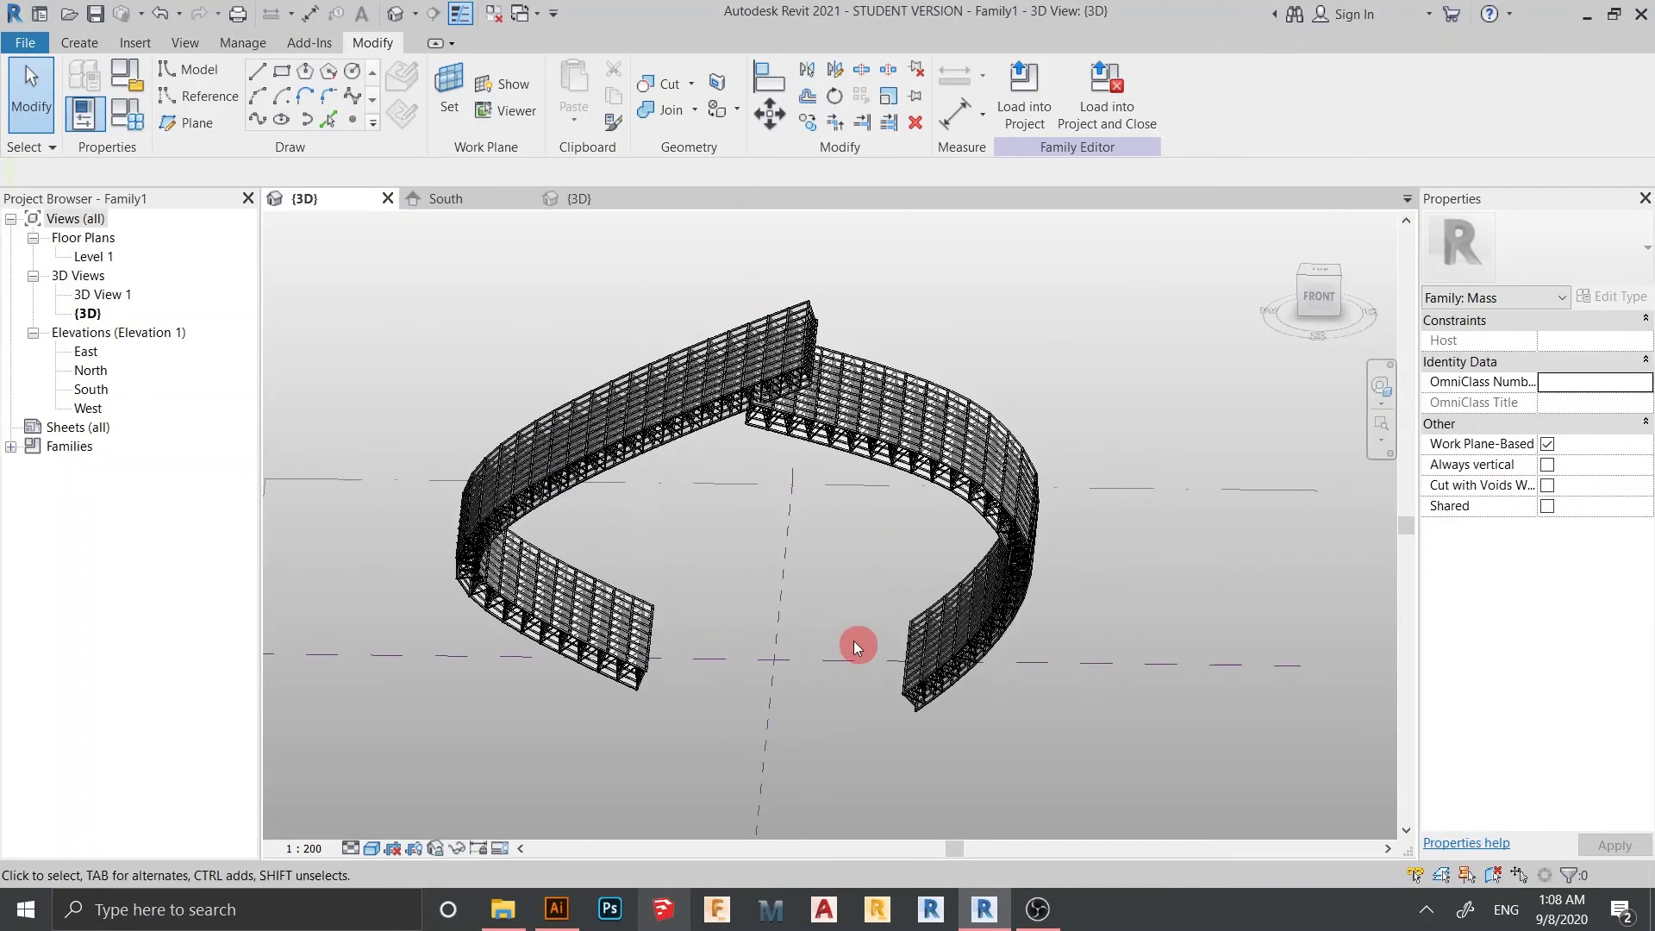
- Create a new project from the Metric-Architectural Template
key(ctrl+n)
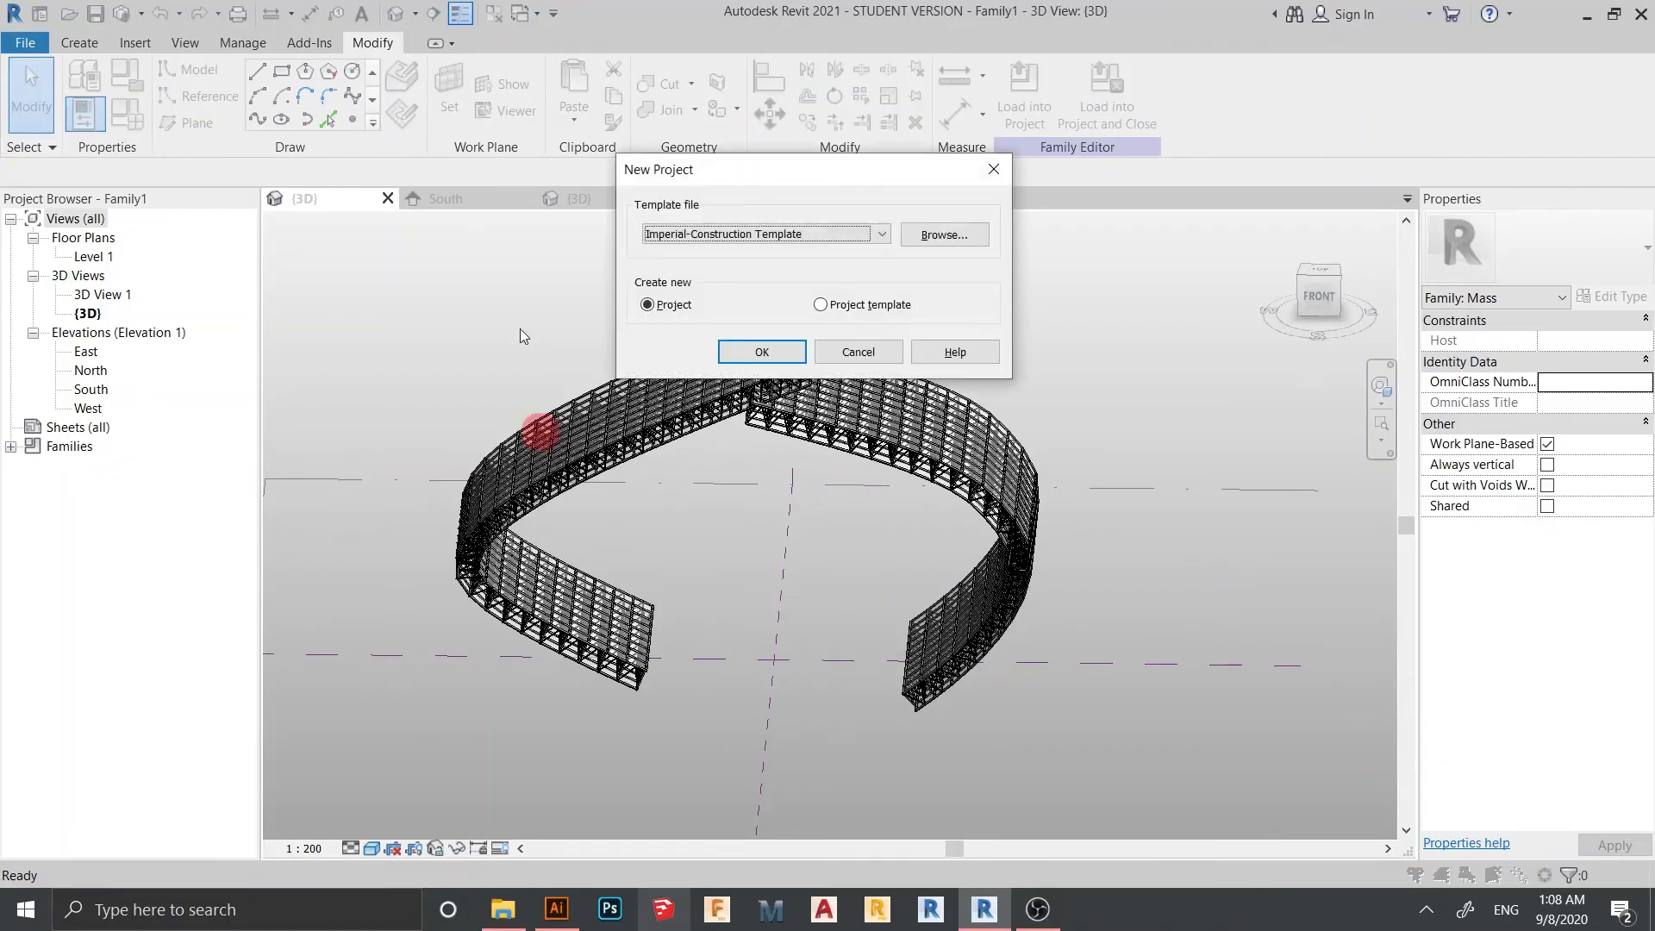
click(851, 235)
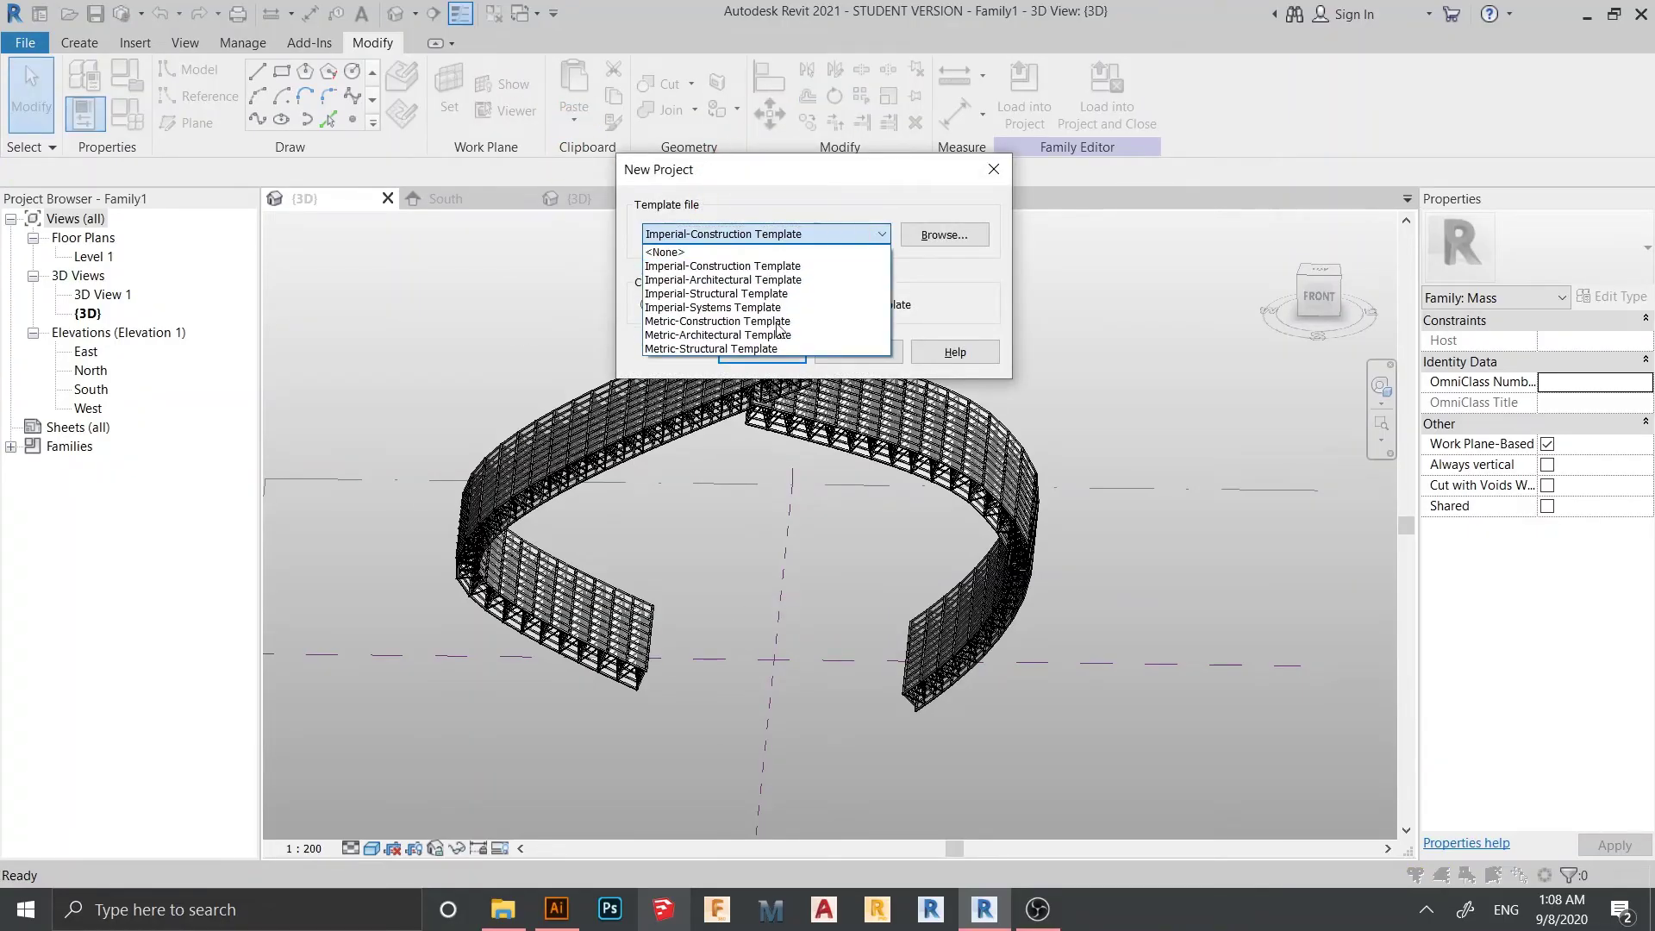
click(664, 330)
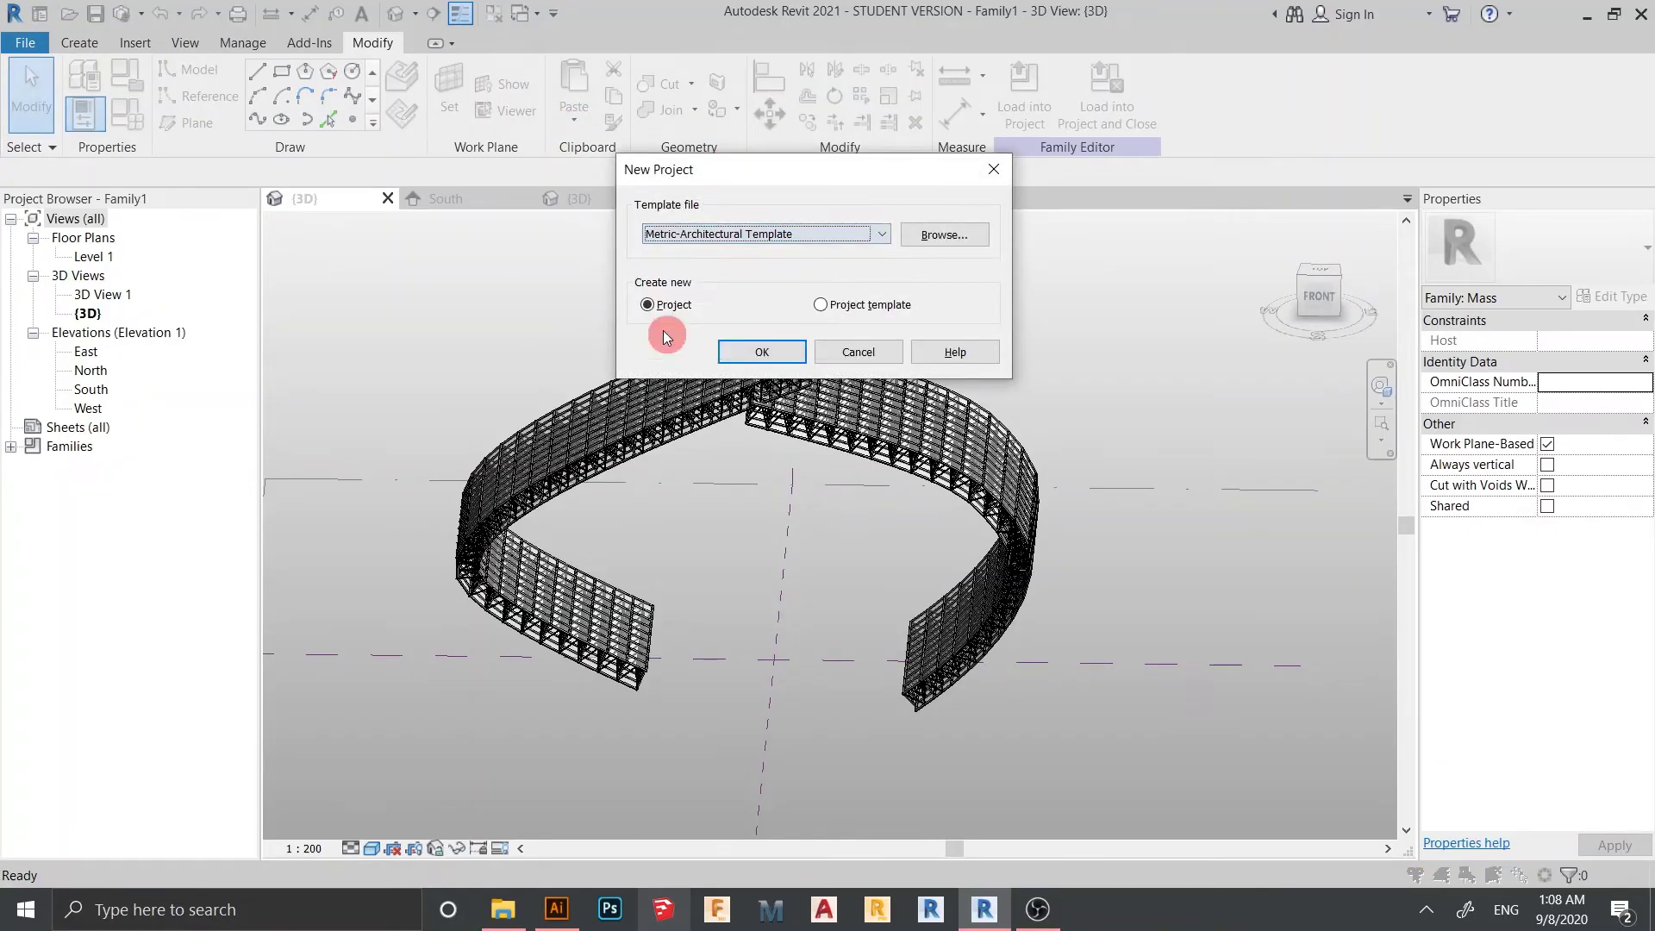
click(755, 349)
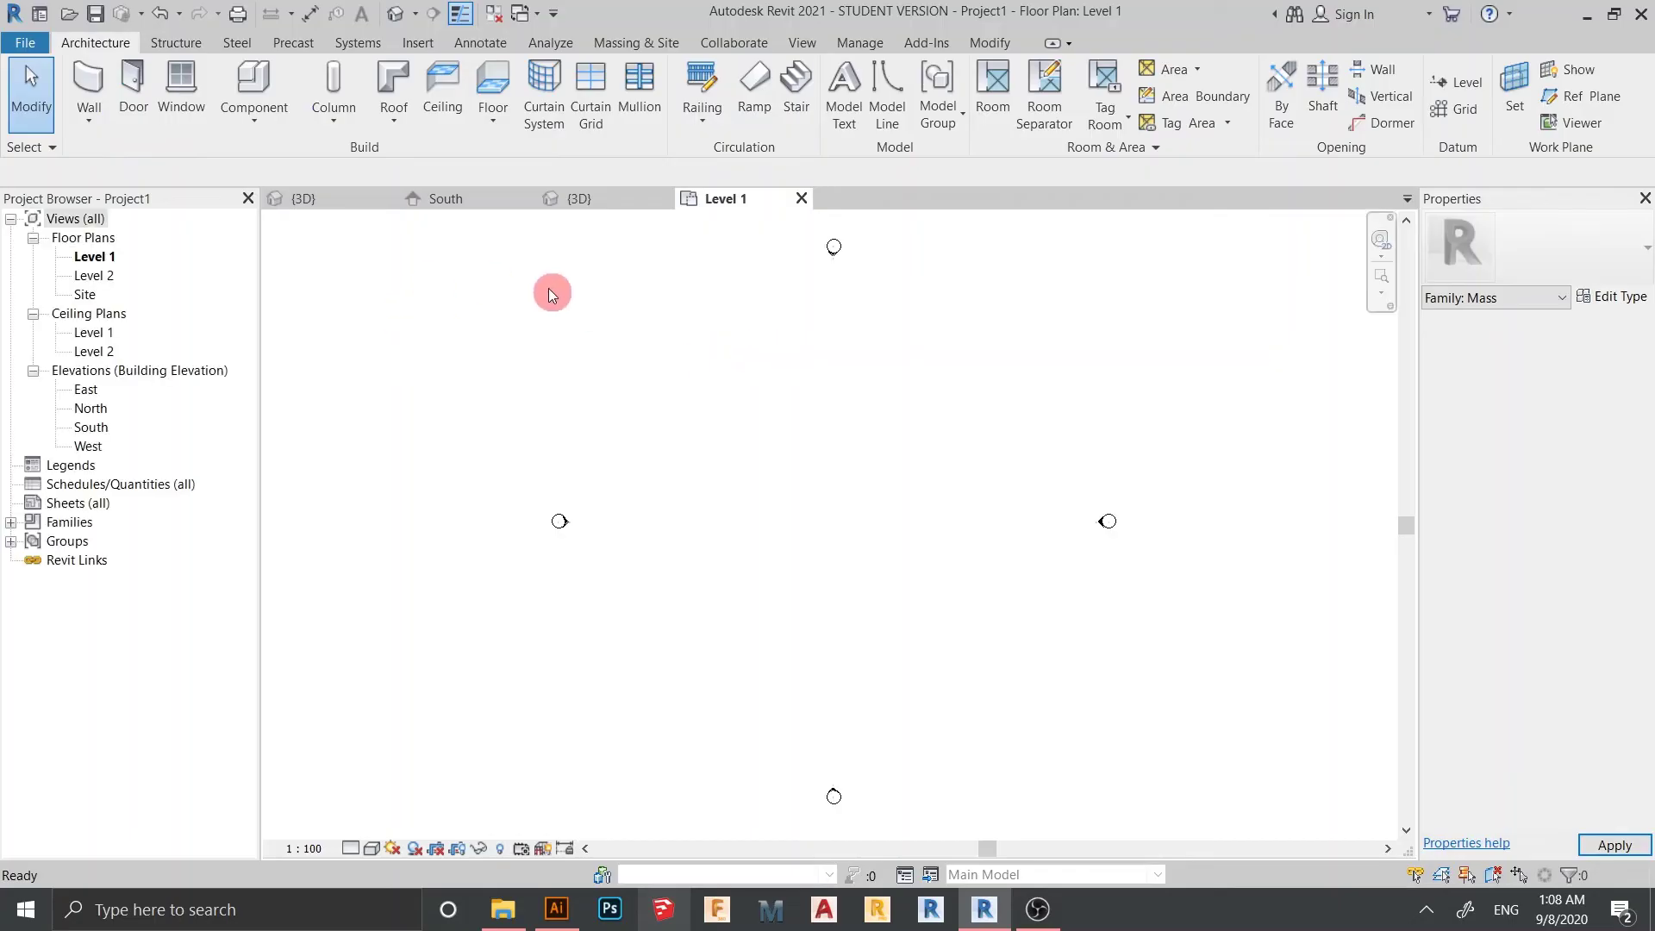
- Load the Family1 truss mass into Project1 only and dismiss the Show Mass notice
click(602, 203)
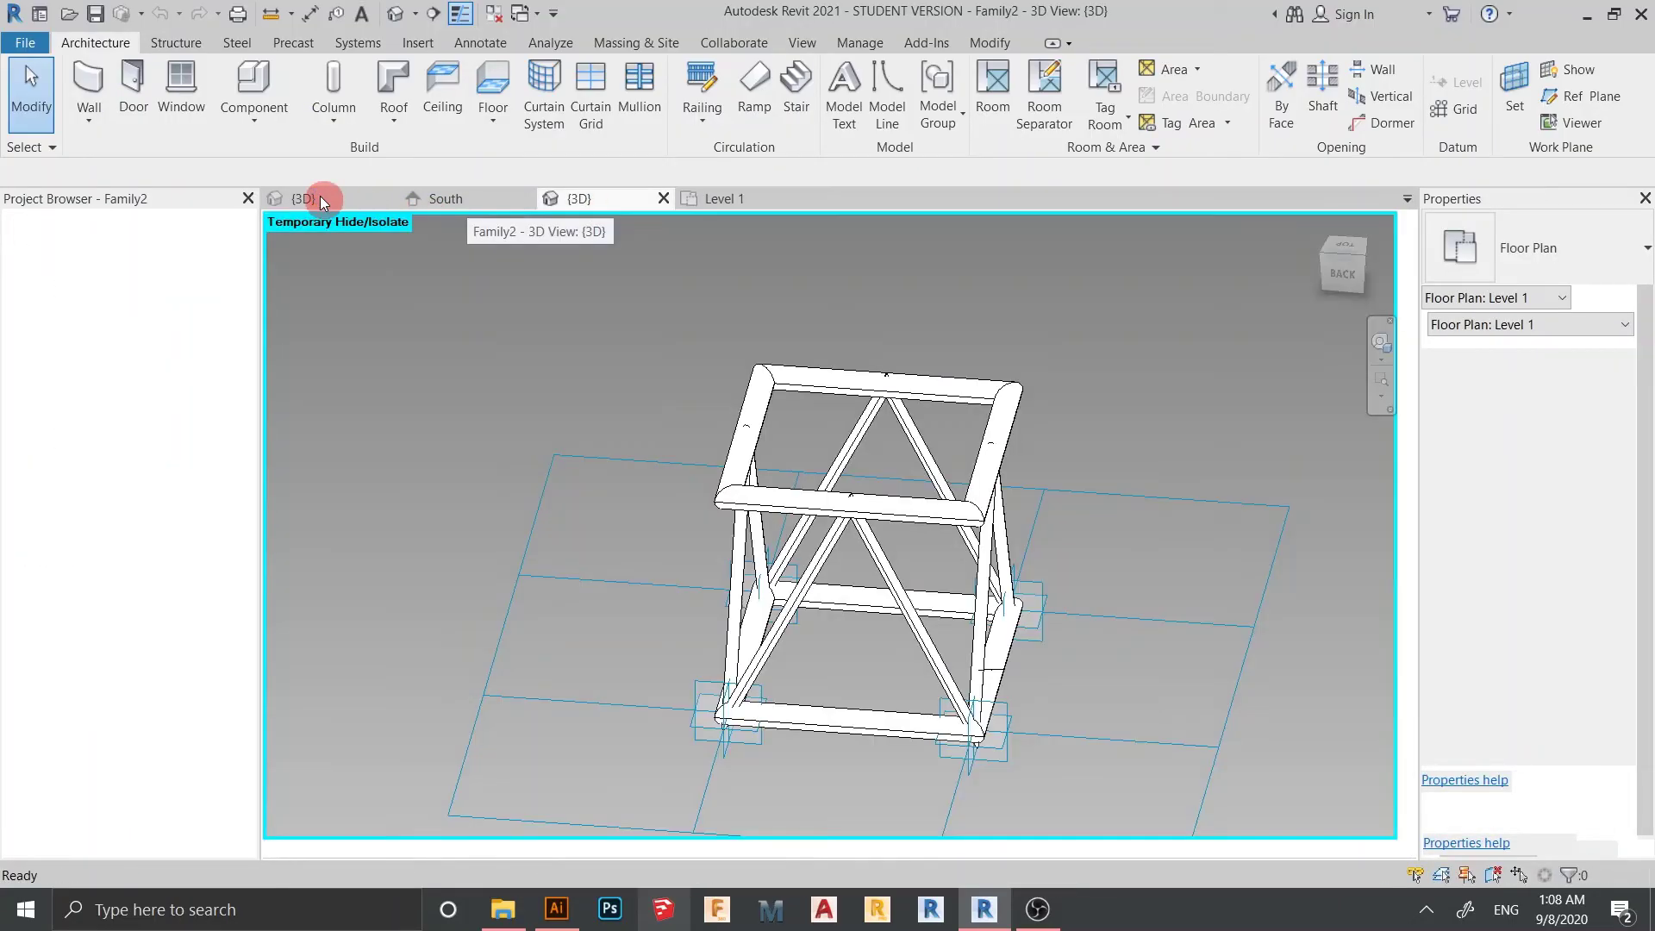
click(303, 198)
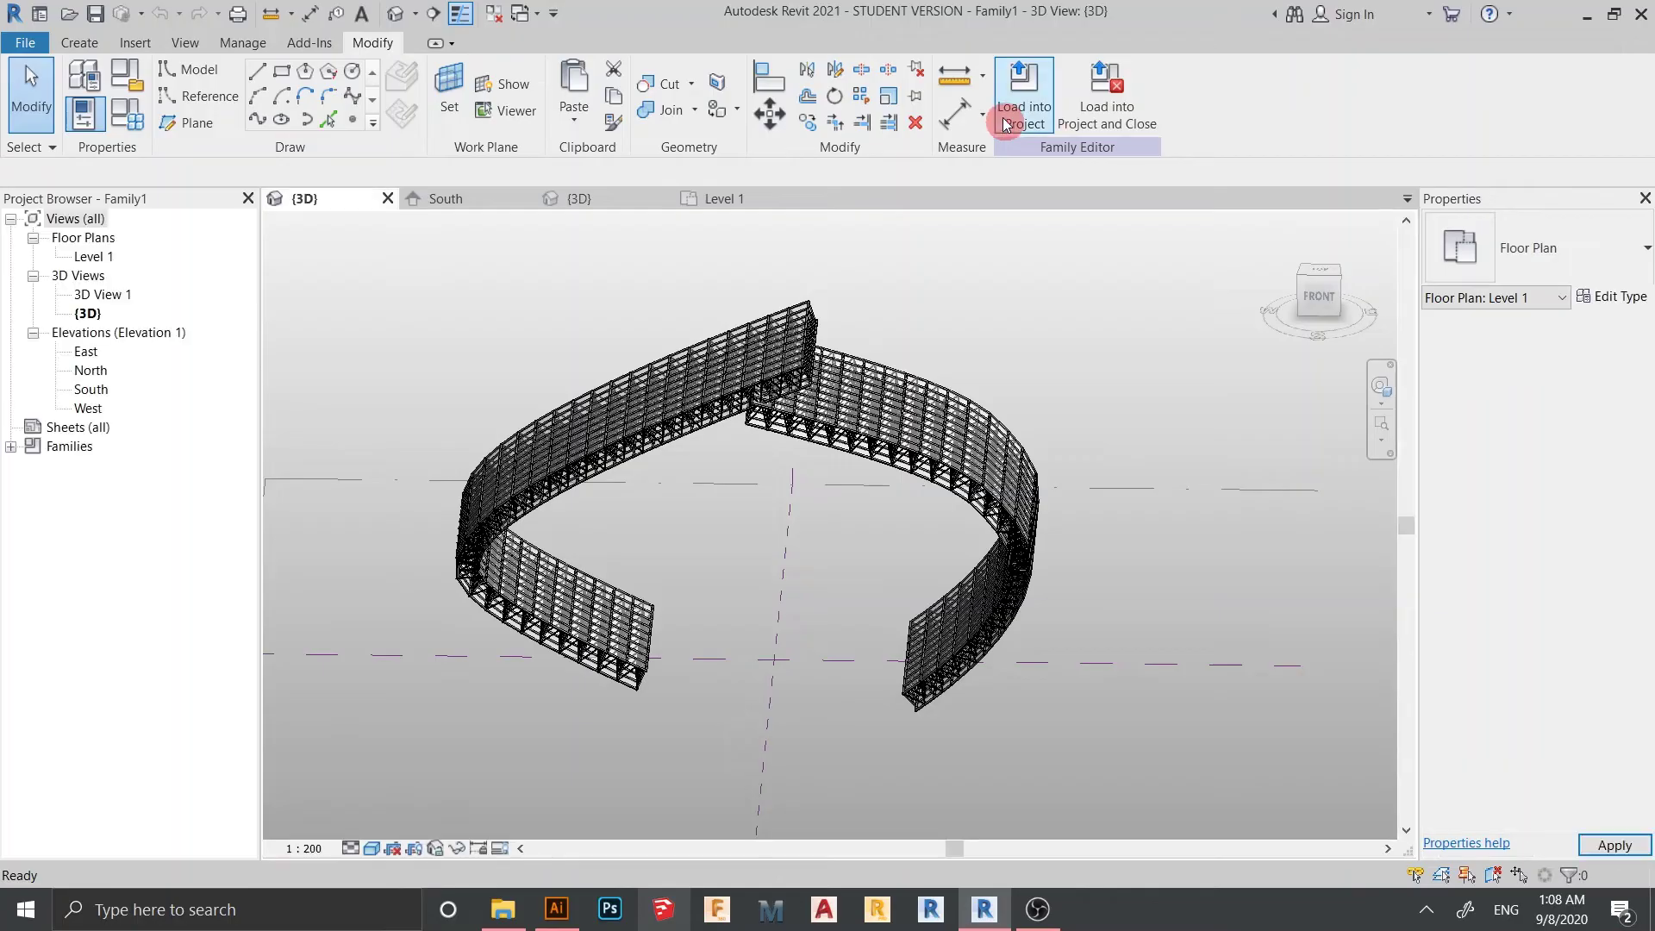
click(1006, 124)
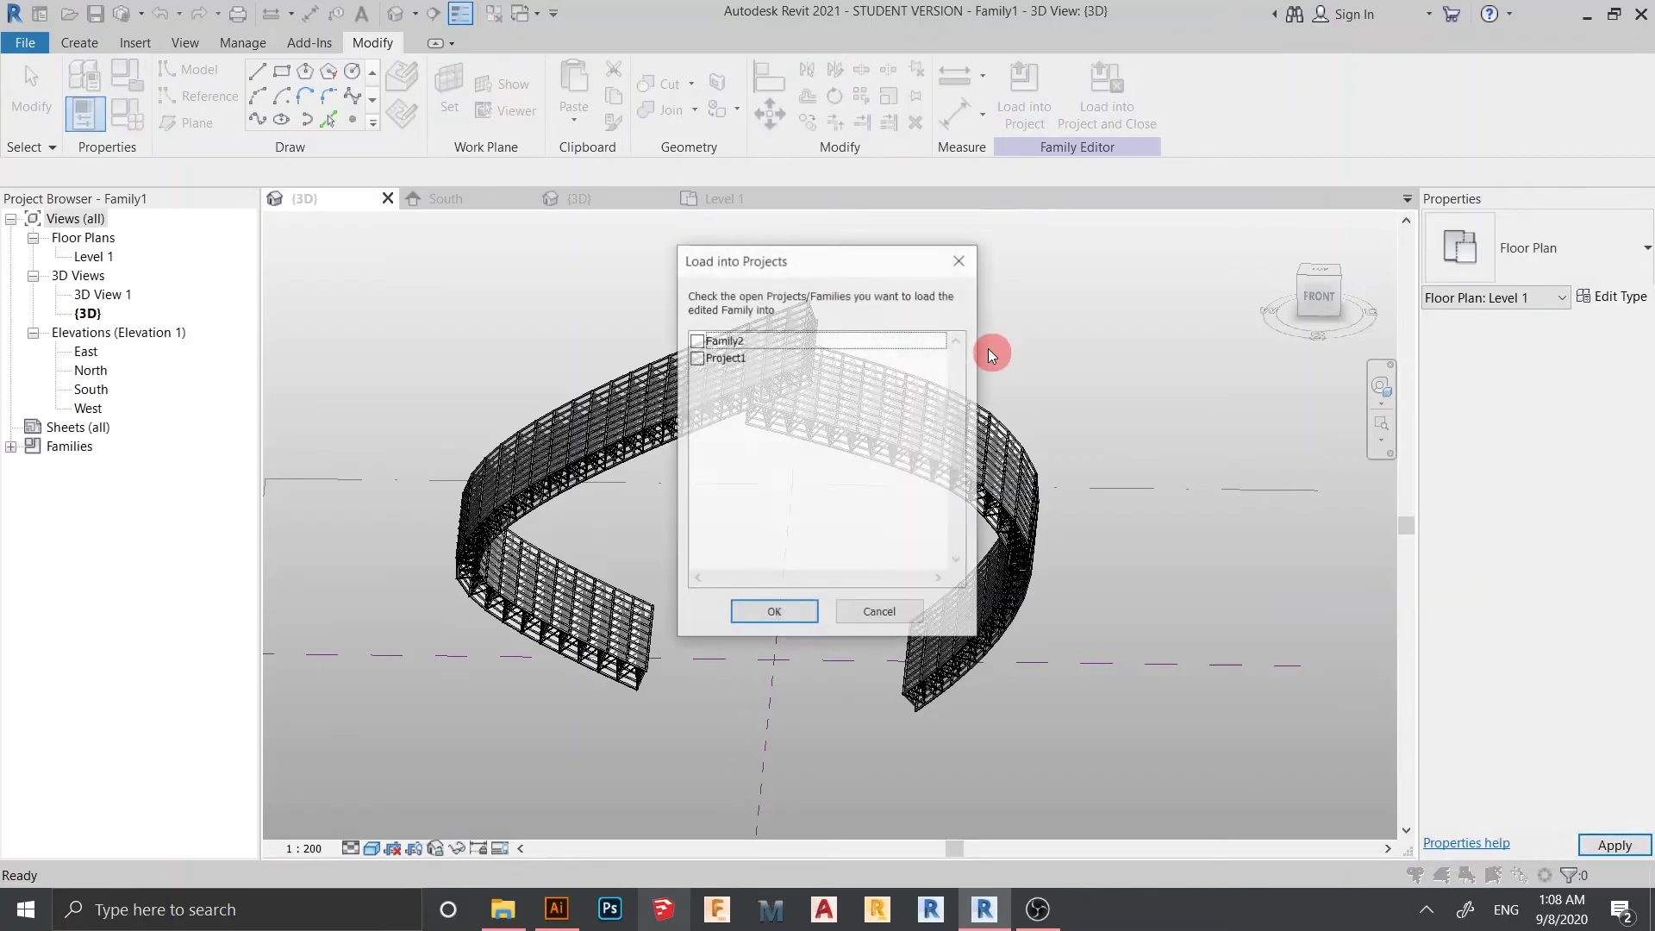
click(696, 358)
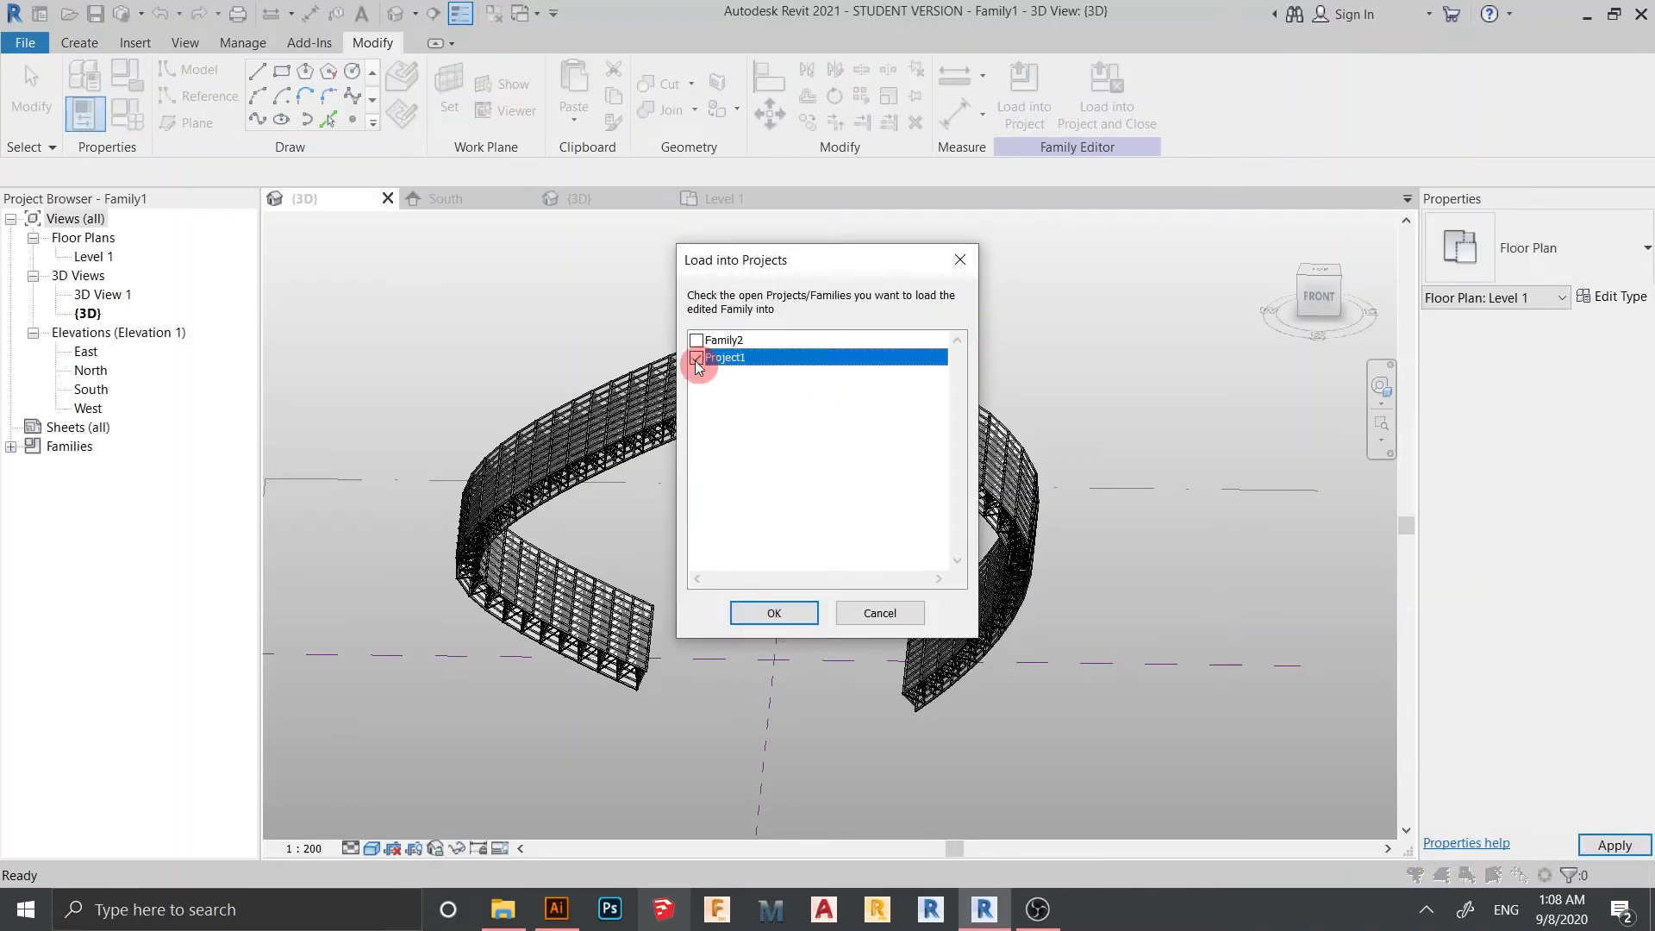
click(774, 613)
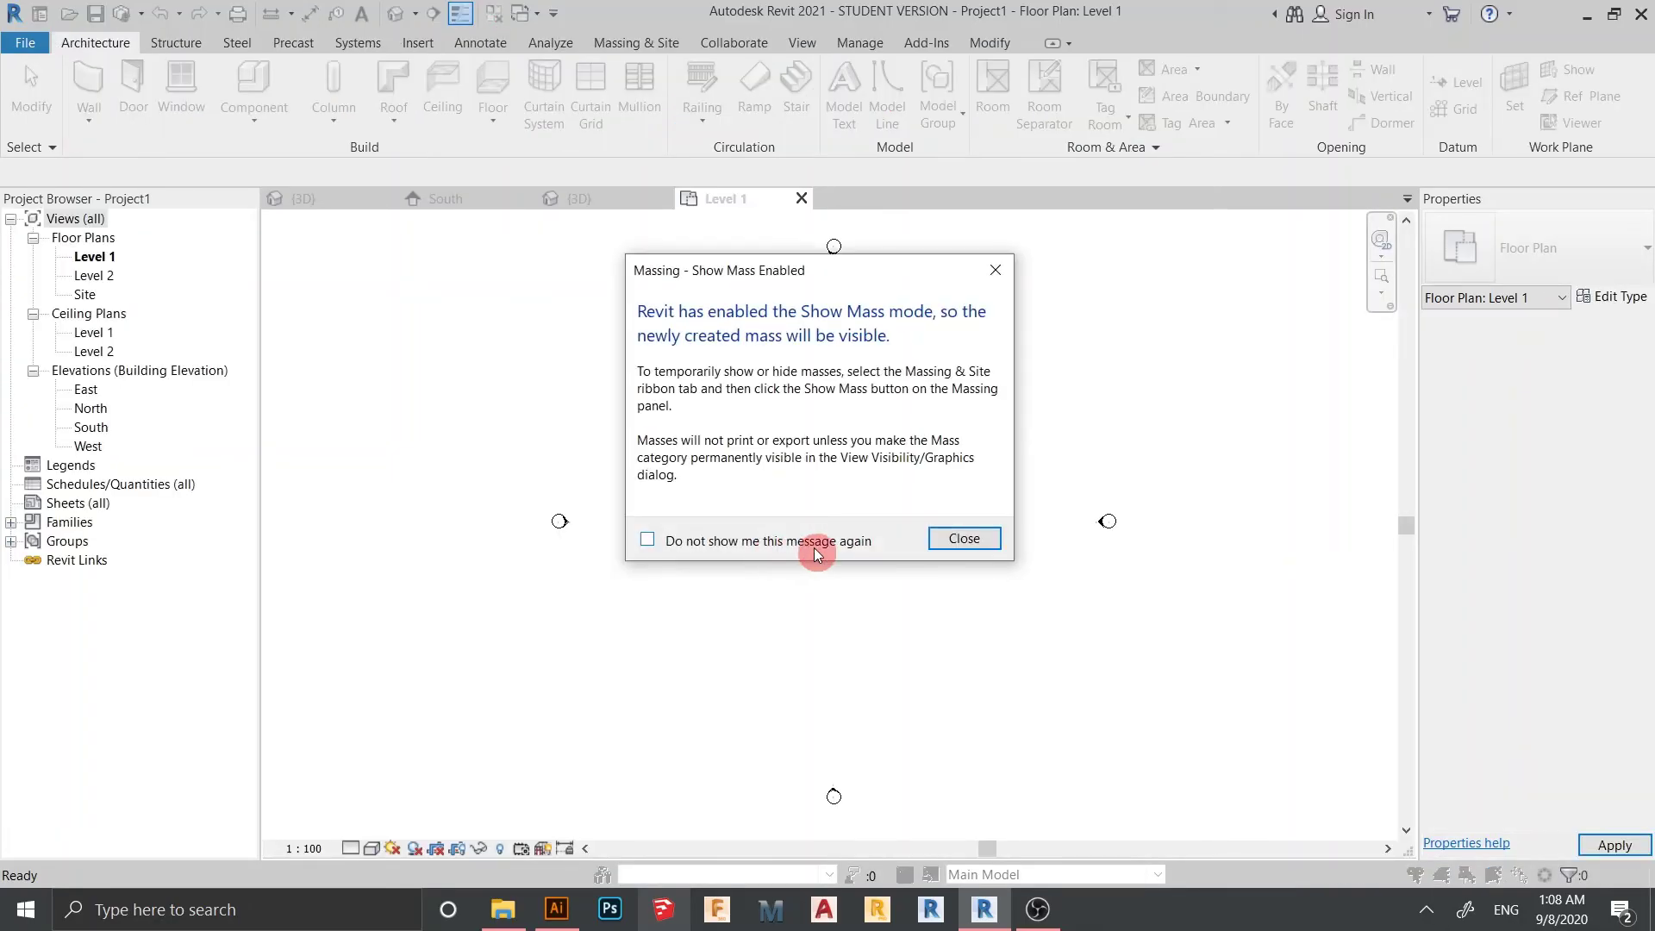
click(948, 538)
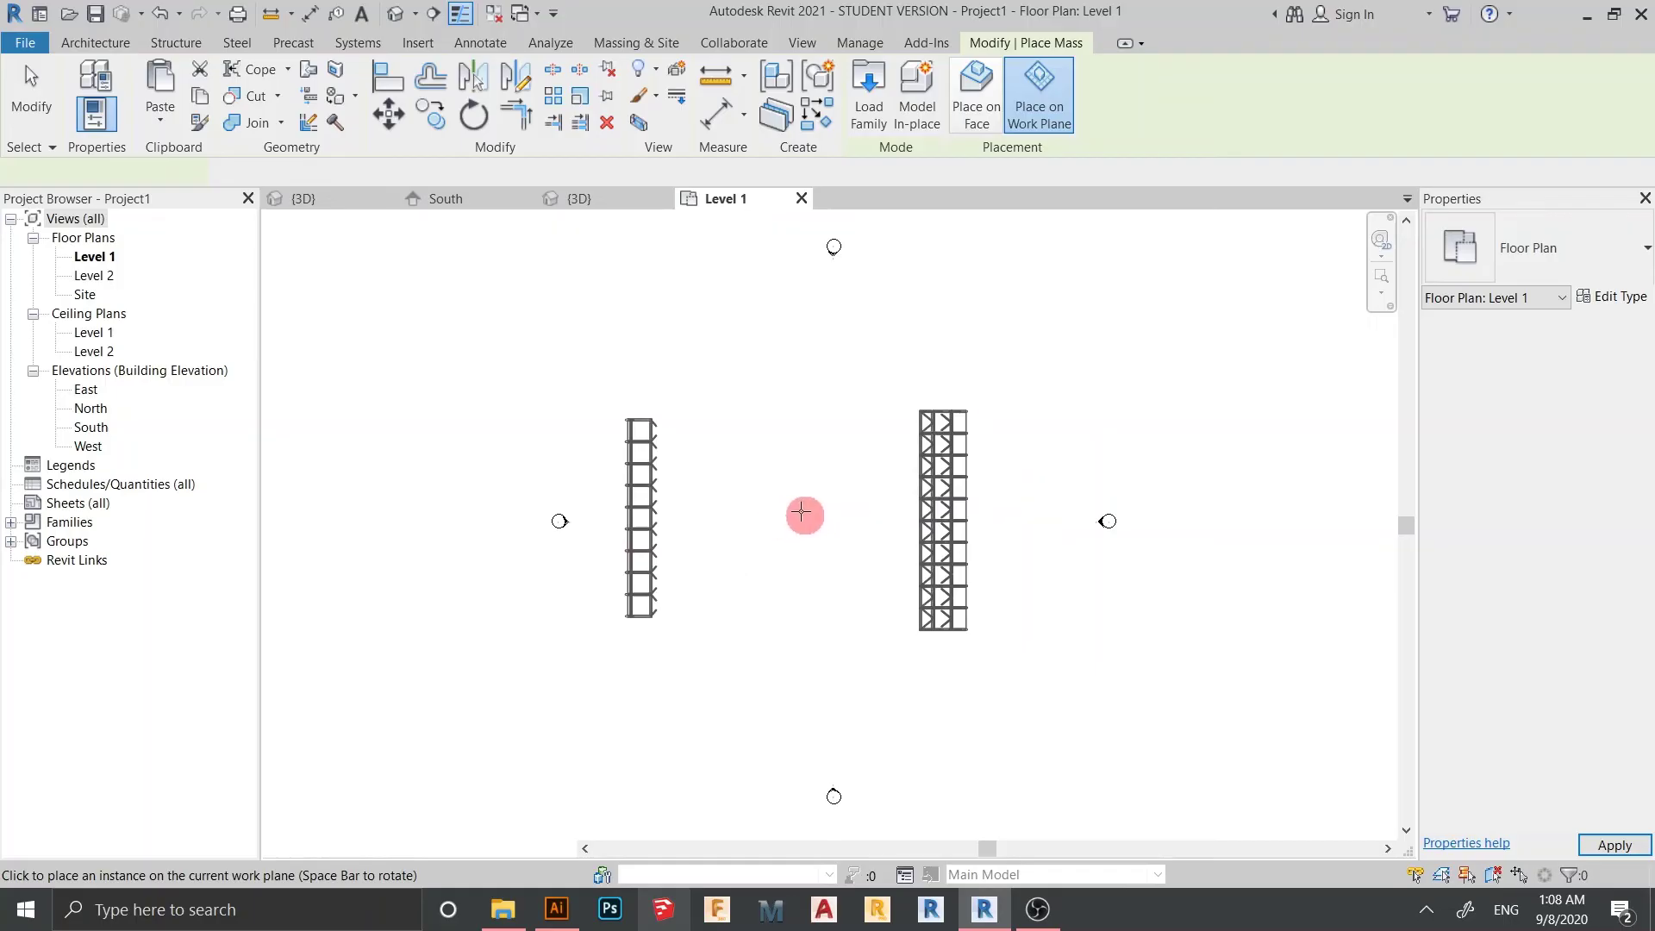
- Place one Family1 mass on the Level 1 work plane, centred between the four elevation markers, and end placement
click(802, 512)
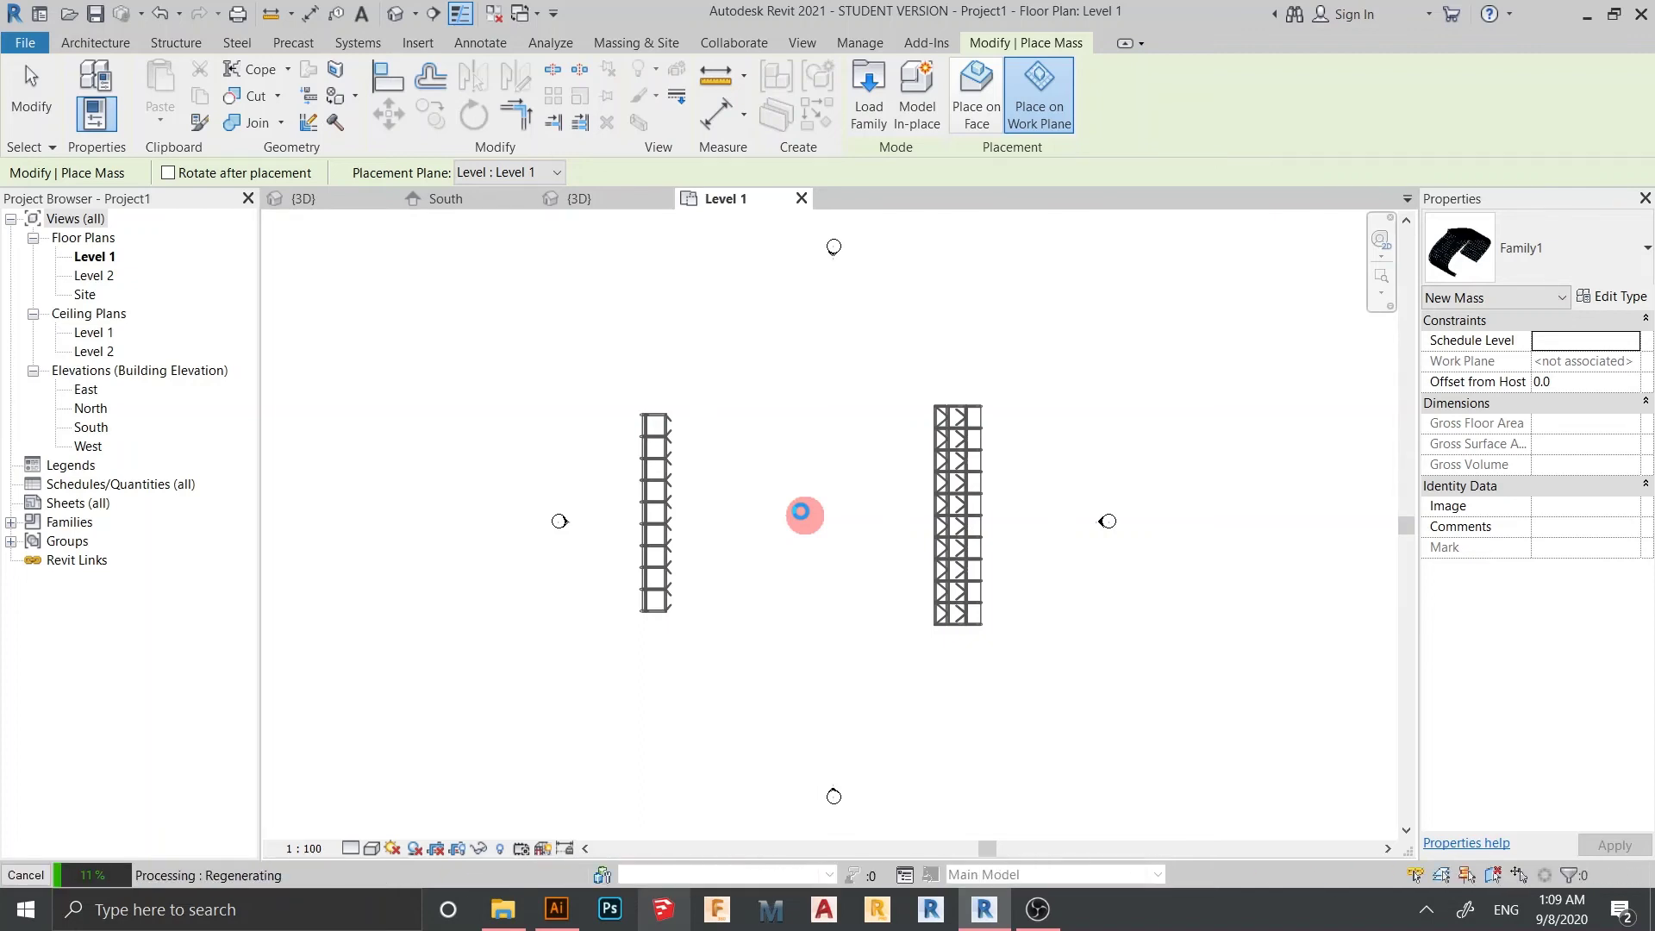
click(25, 875)
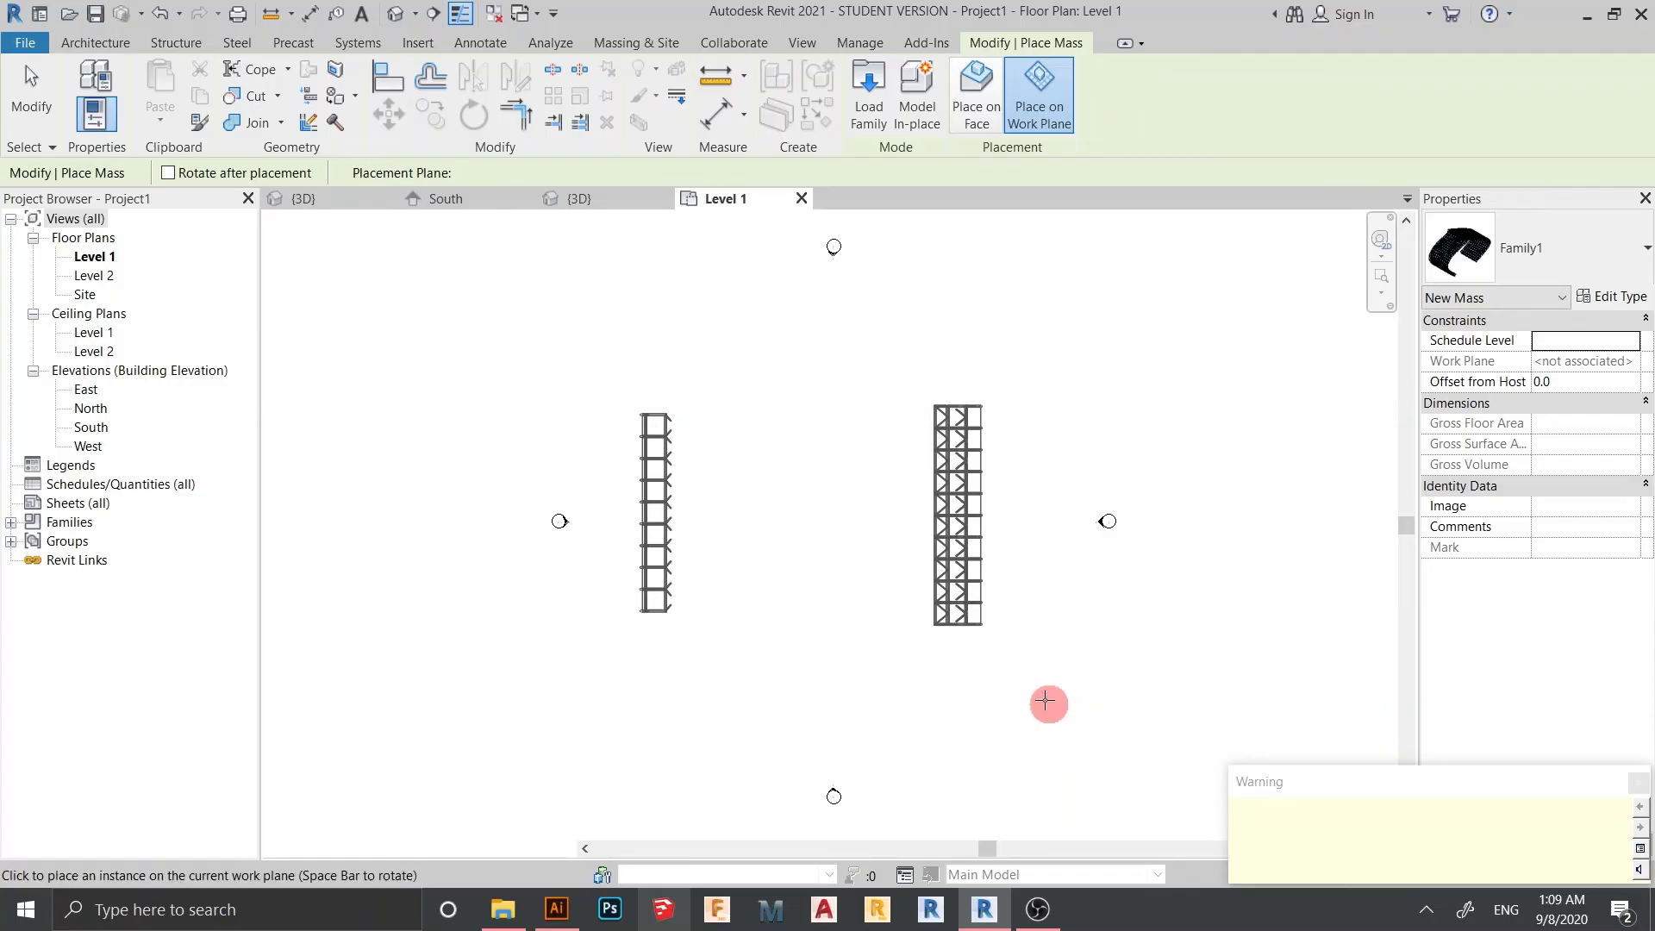
scroll(1010, 696, down, 3)
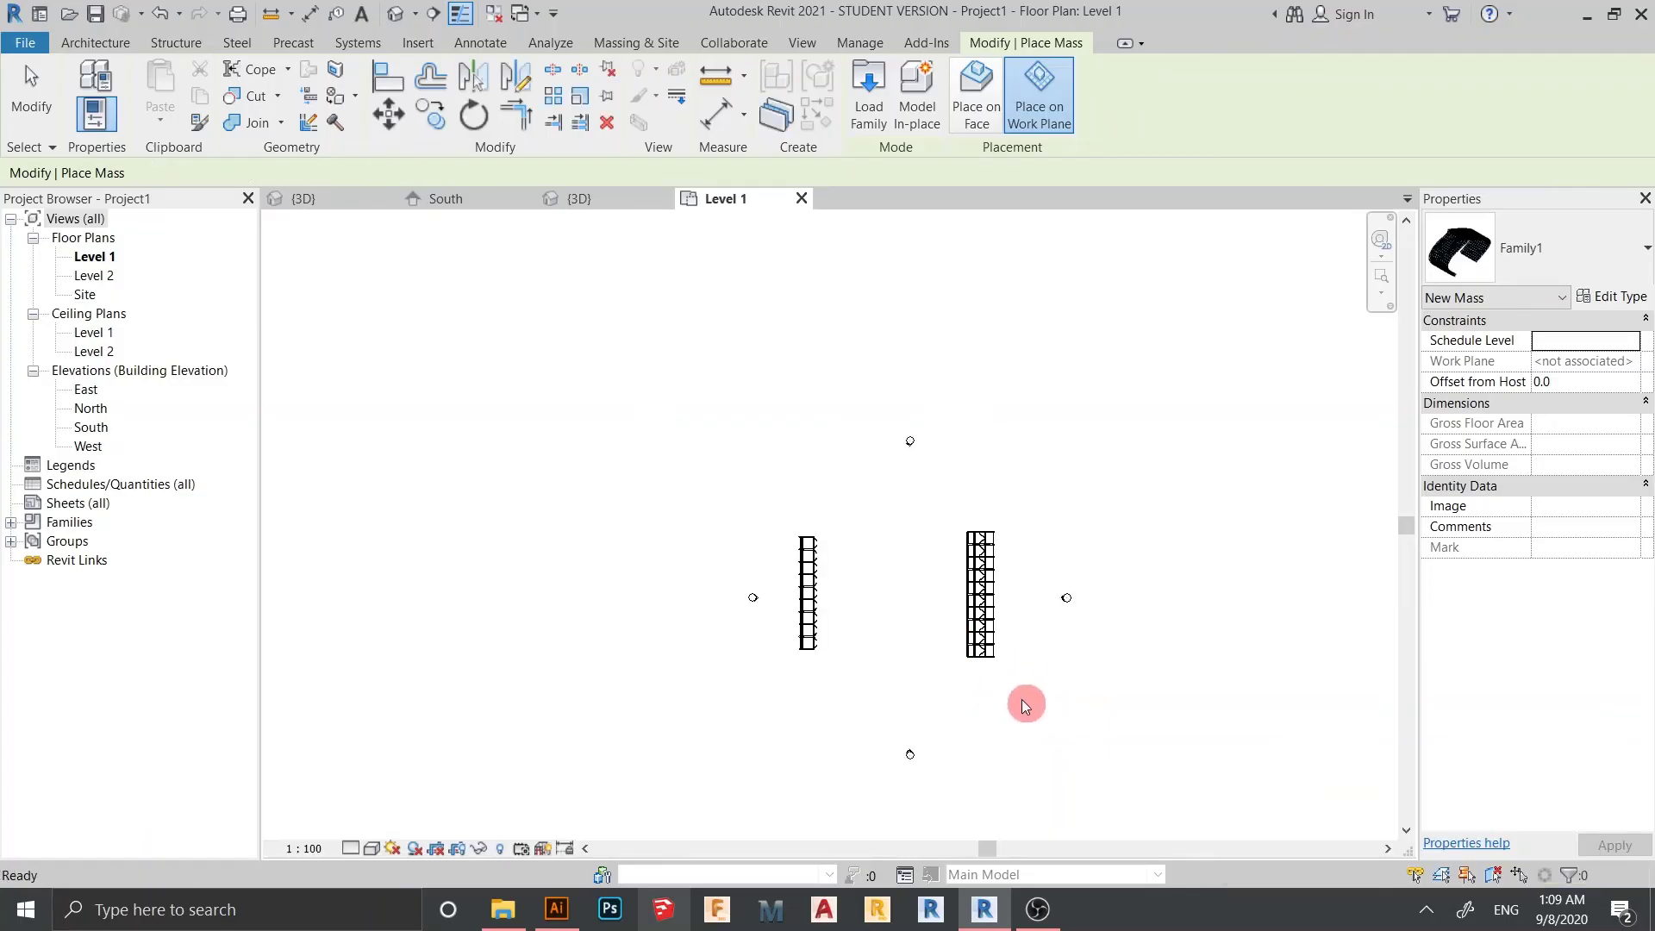
key(Escape)
- Create a perspective camera view on Level 1 with the eye south of the mass, aimed north across the truss
click(416, 17)
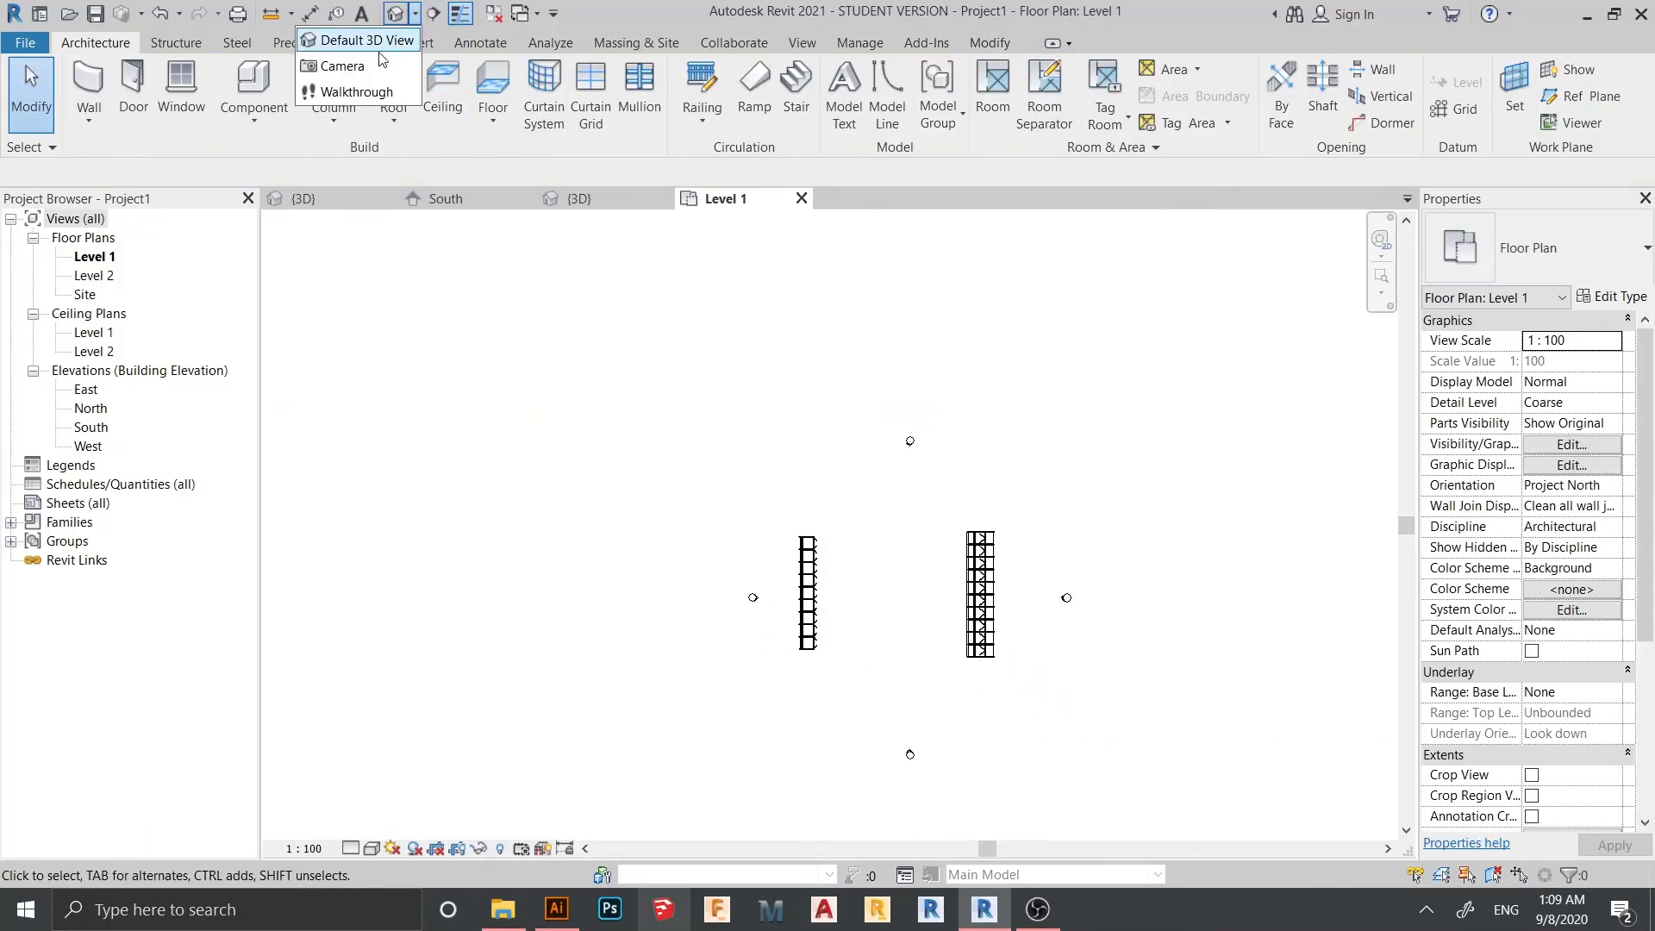
click(339, 63)
scroll(657, 536, down, 1)
middle_drag(658, 536, 632, 472)
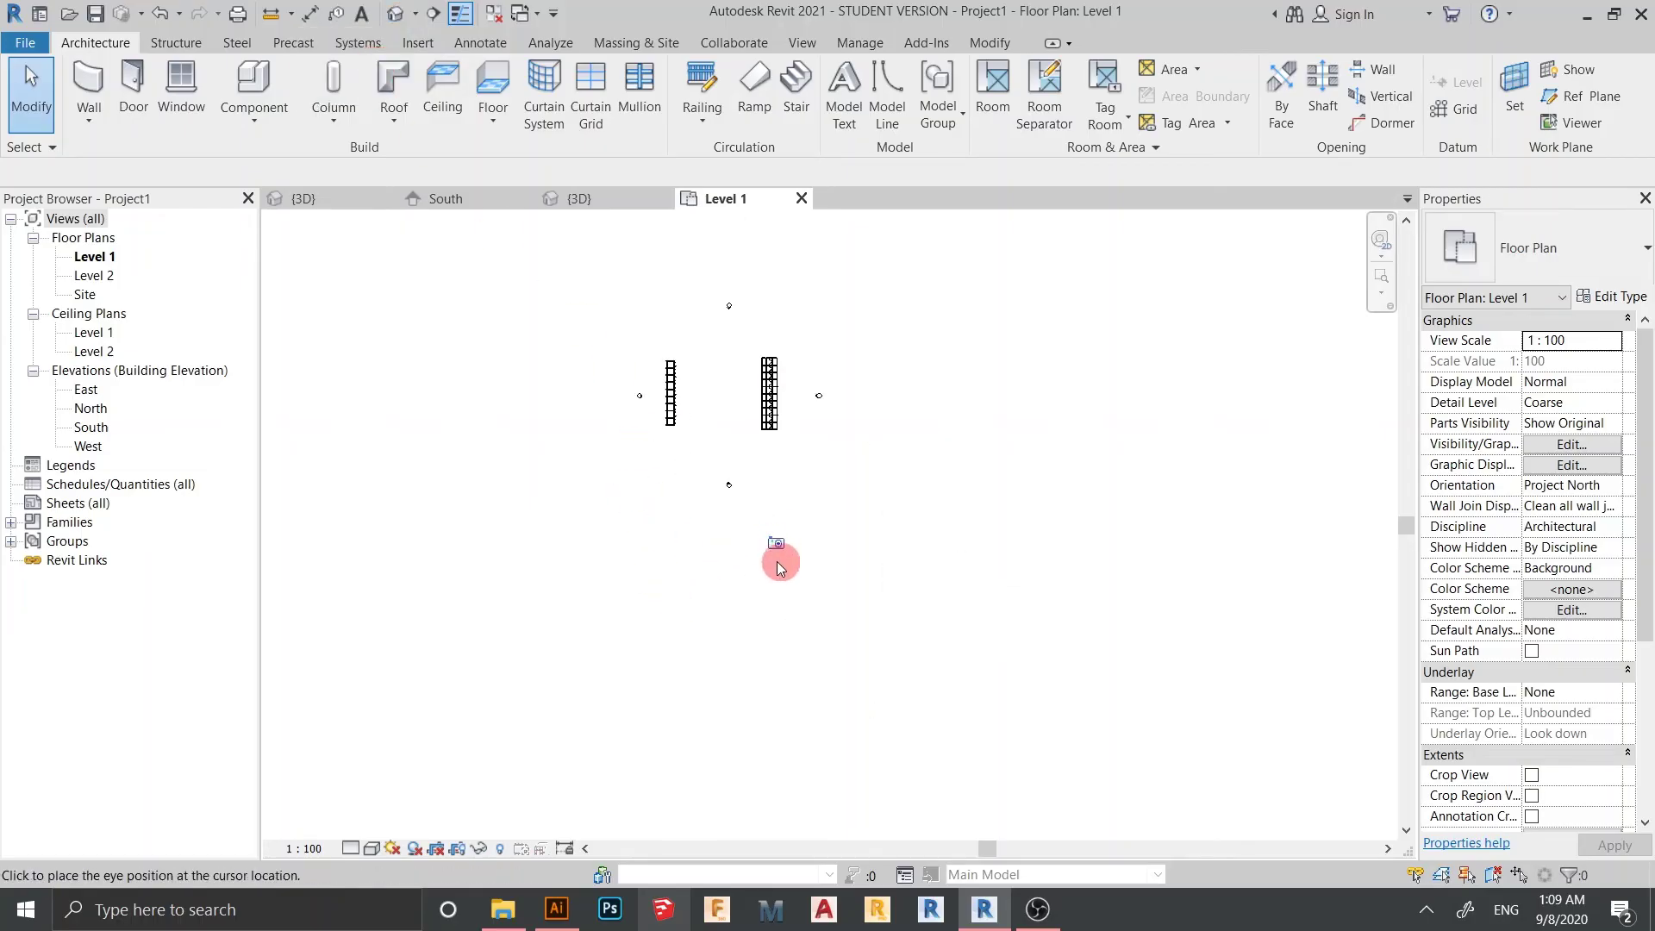
click(775, 597)
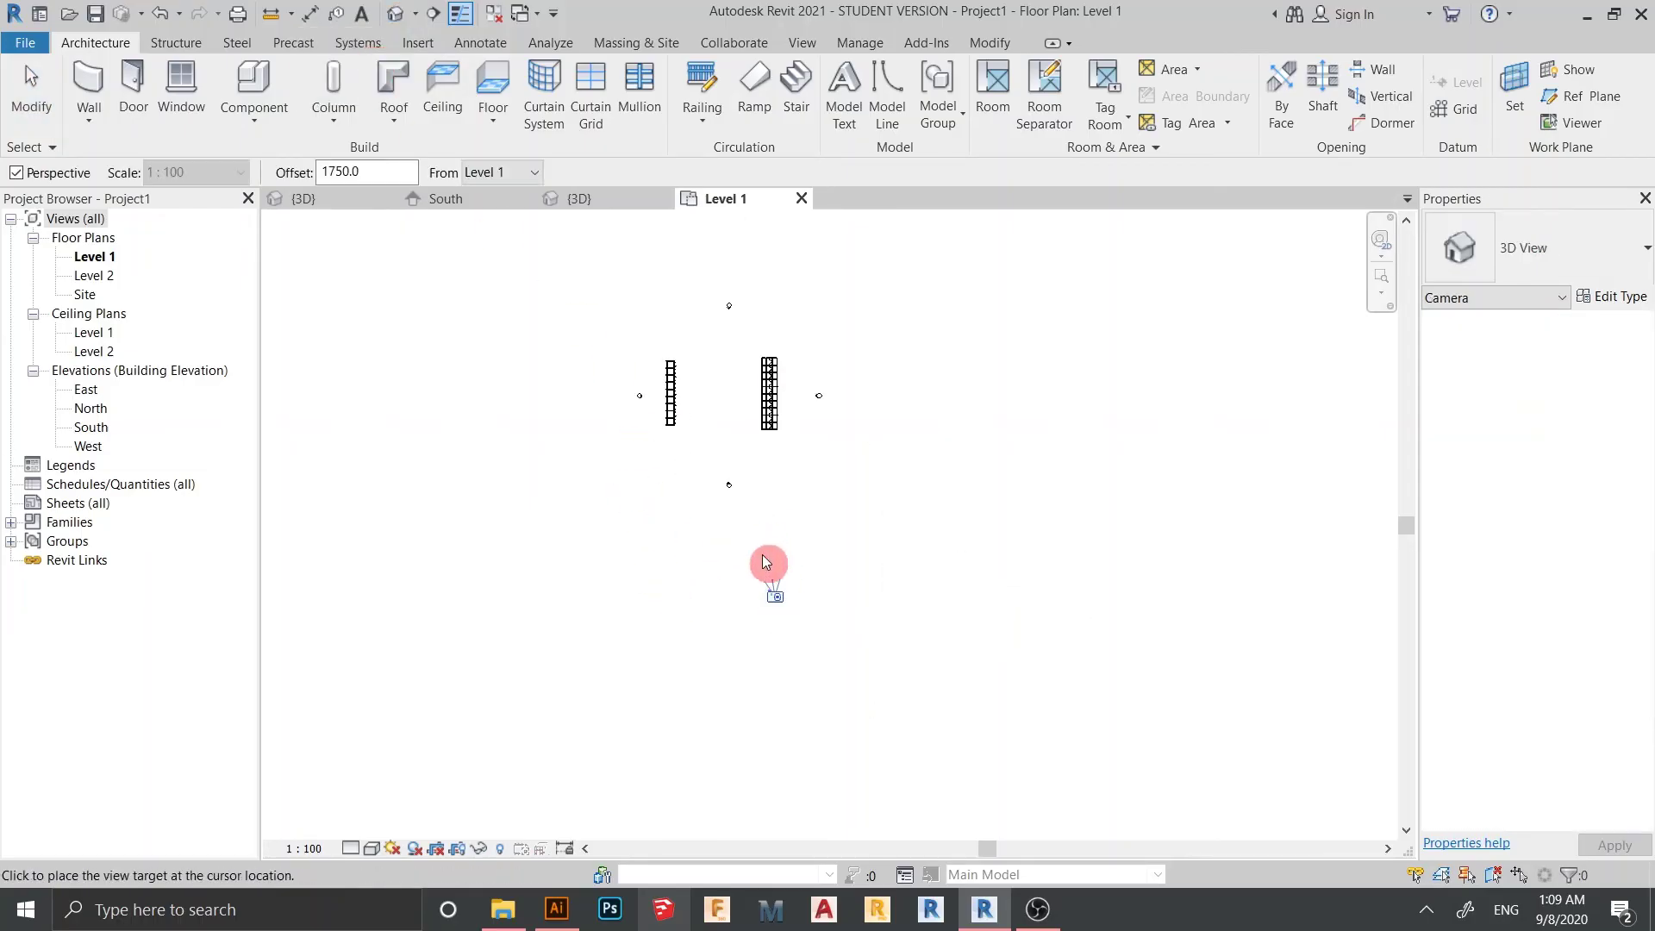
click(648, 257)
- Enlarge the camera view's crop region at its upper and right edges to frame the whole truss
scroll(713, 451, down, 3)
click(813, 629)
drag(803, 634, 801, 573)
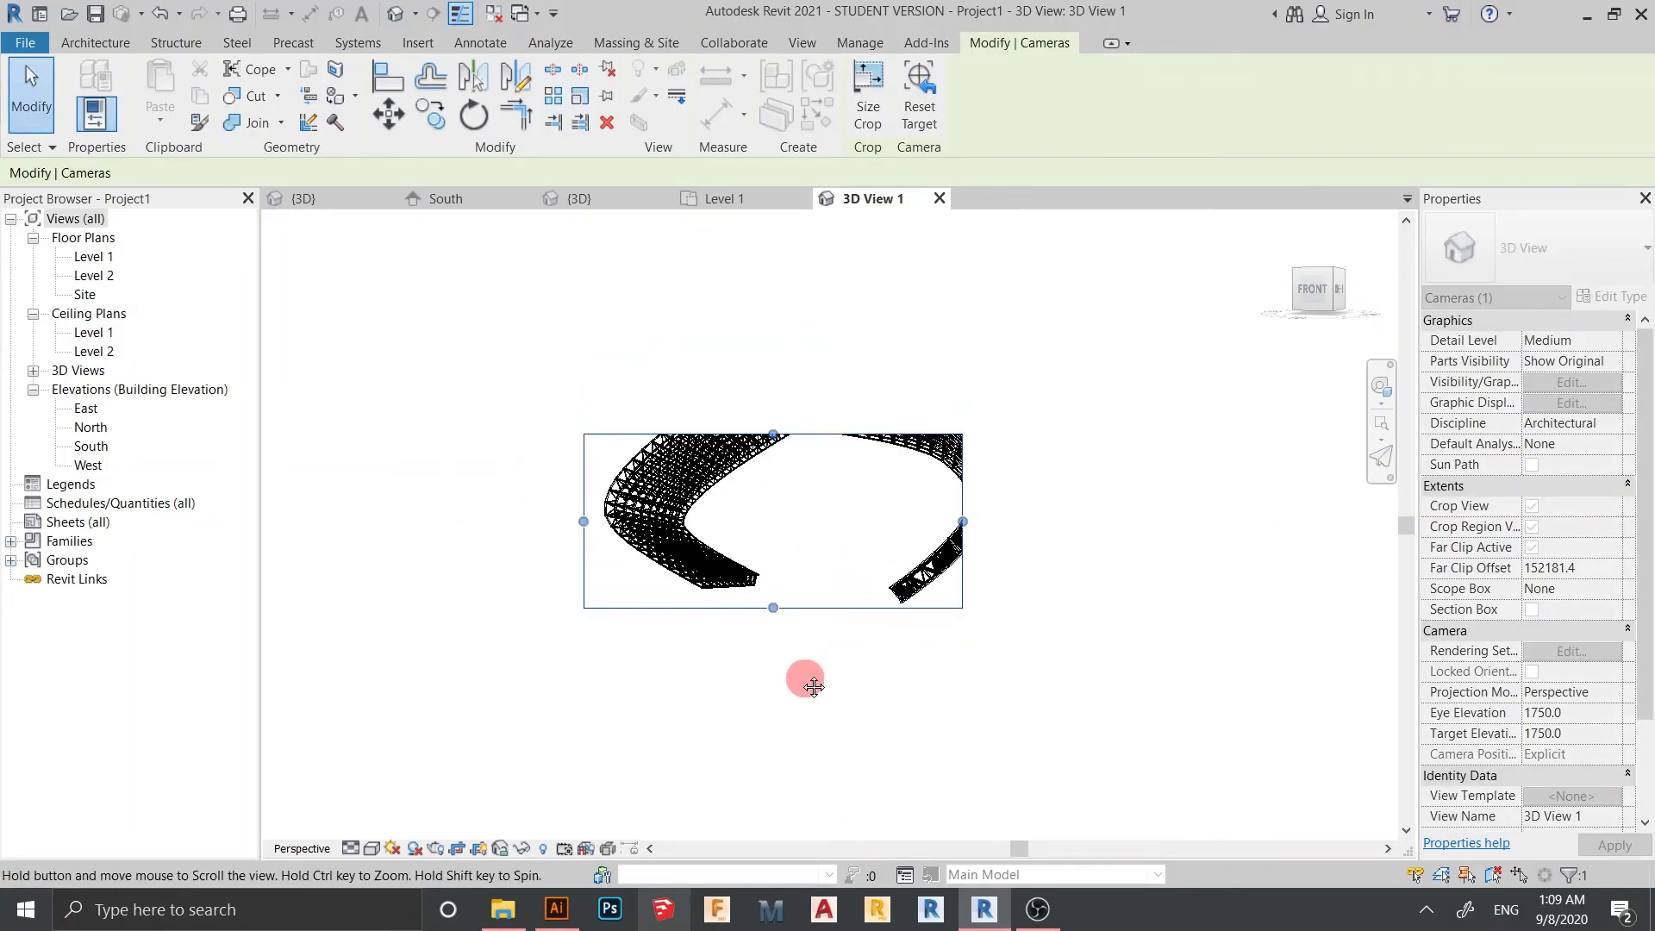
drag(776, 454, 779, 292)
drag(969, 459, 1064, 465)
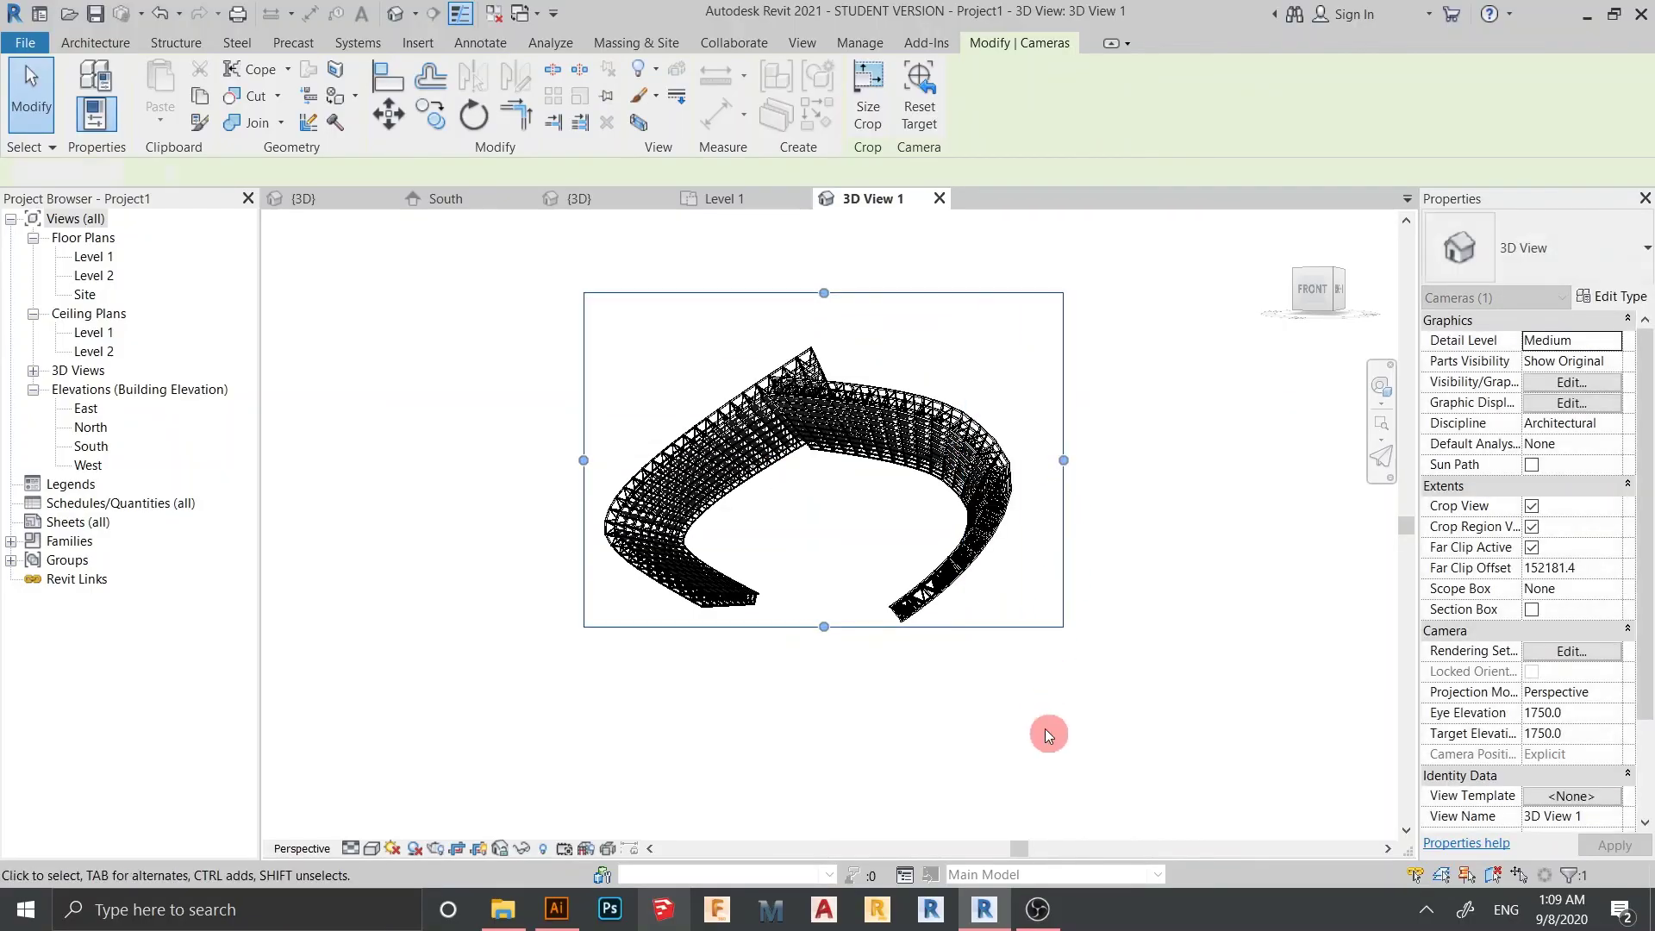
click(1044, 728)
- Turn on shadows in the perspective camera view and inspect the truss members up close
click(413, 849)
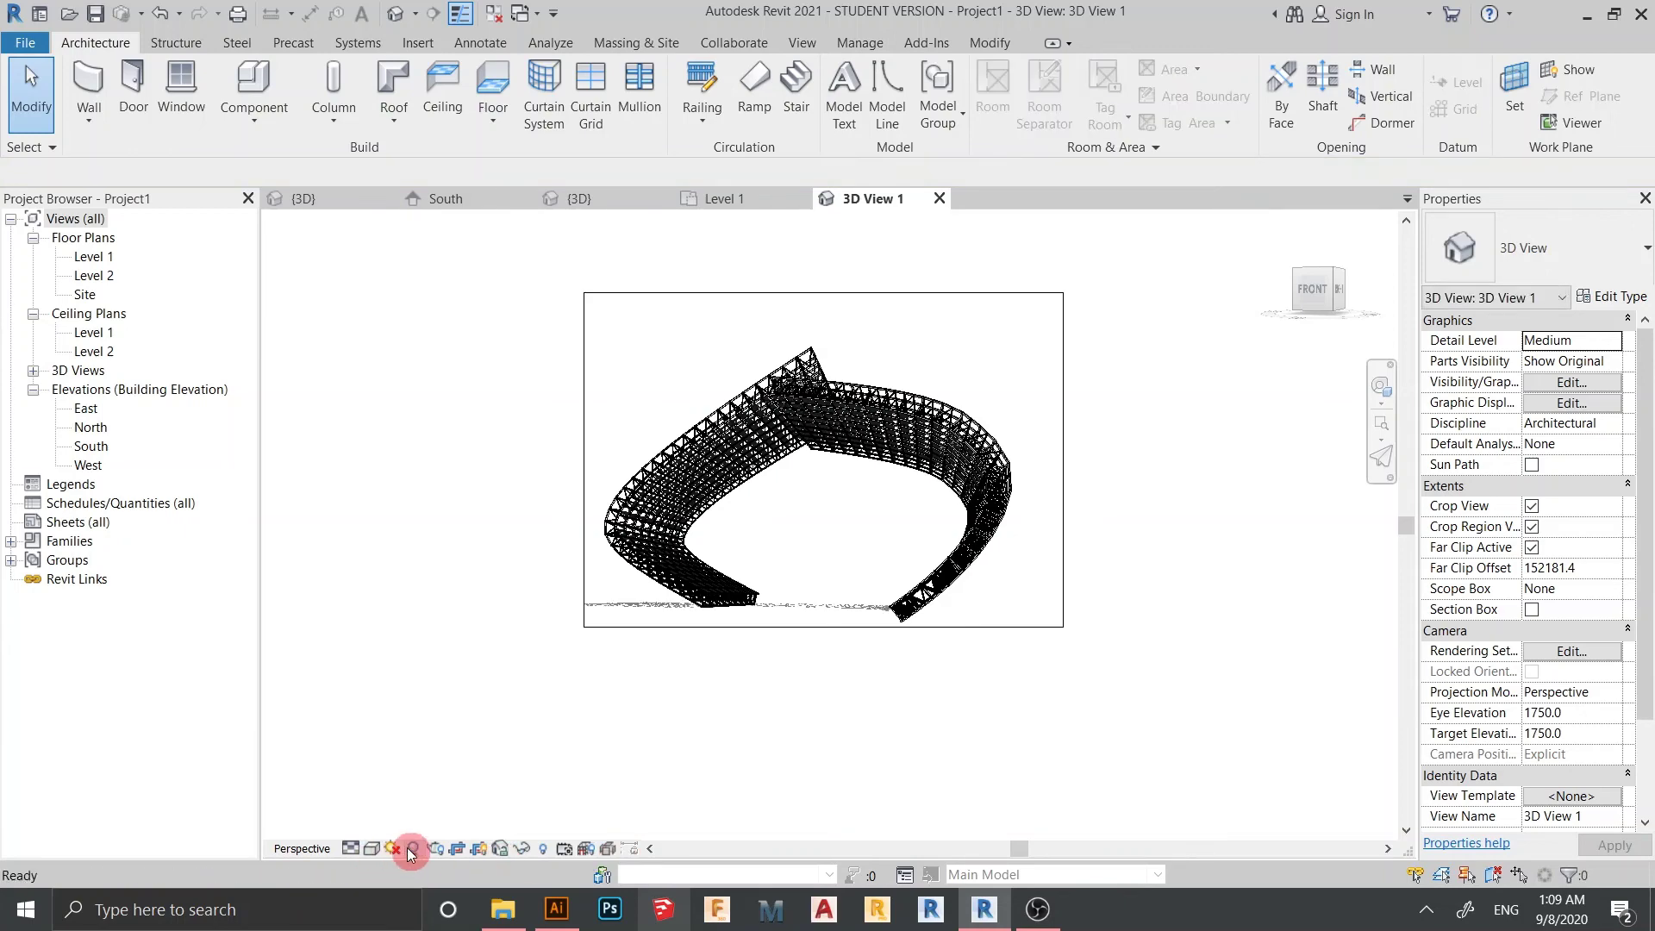
click(804, 498)
scroll(807, 507, up, 4)
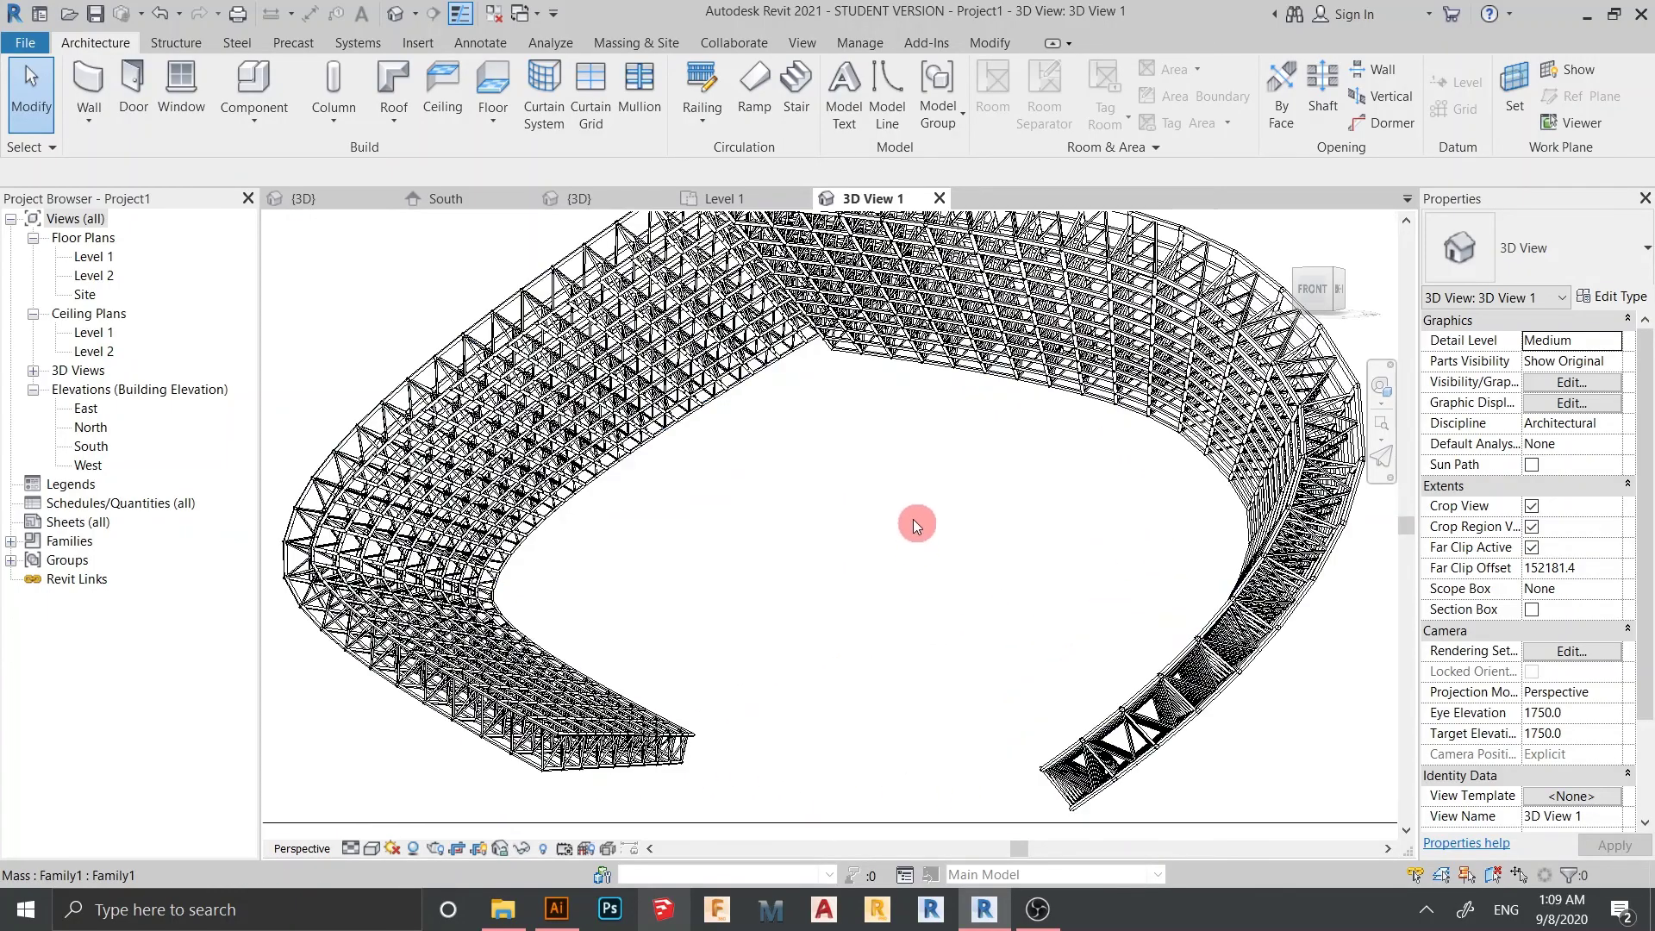
scroll(676, 215, up, 2)
- Open the project's default 3D view, turn on its shadows and inspect where the two trusses meet
click(396, 15)
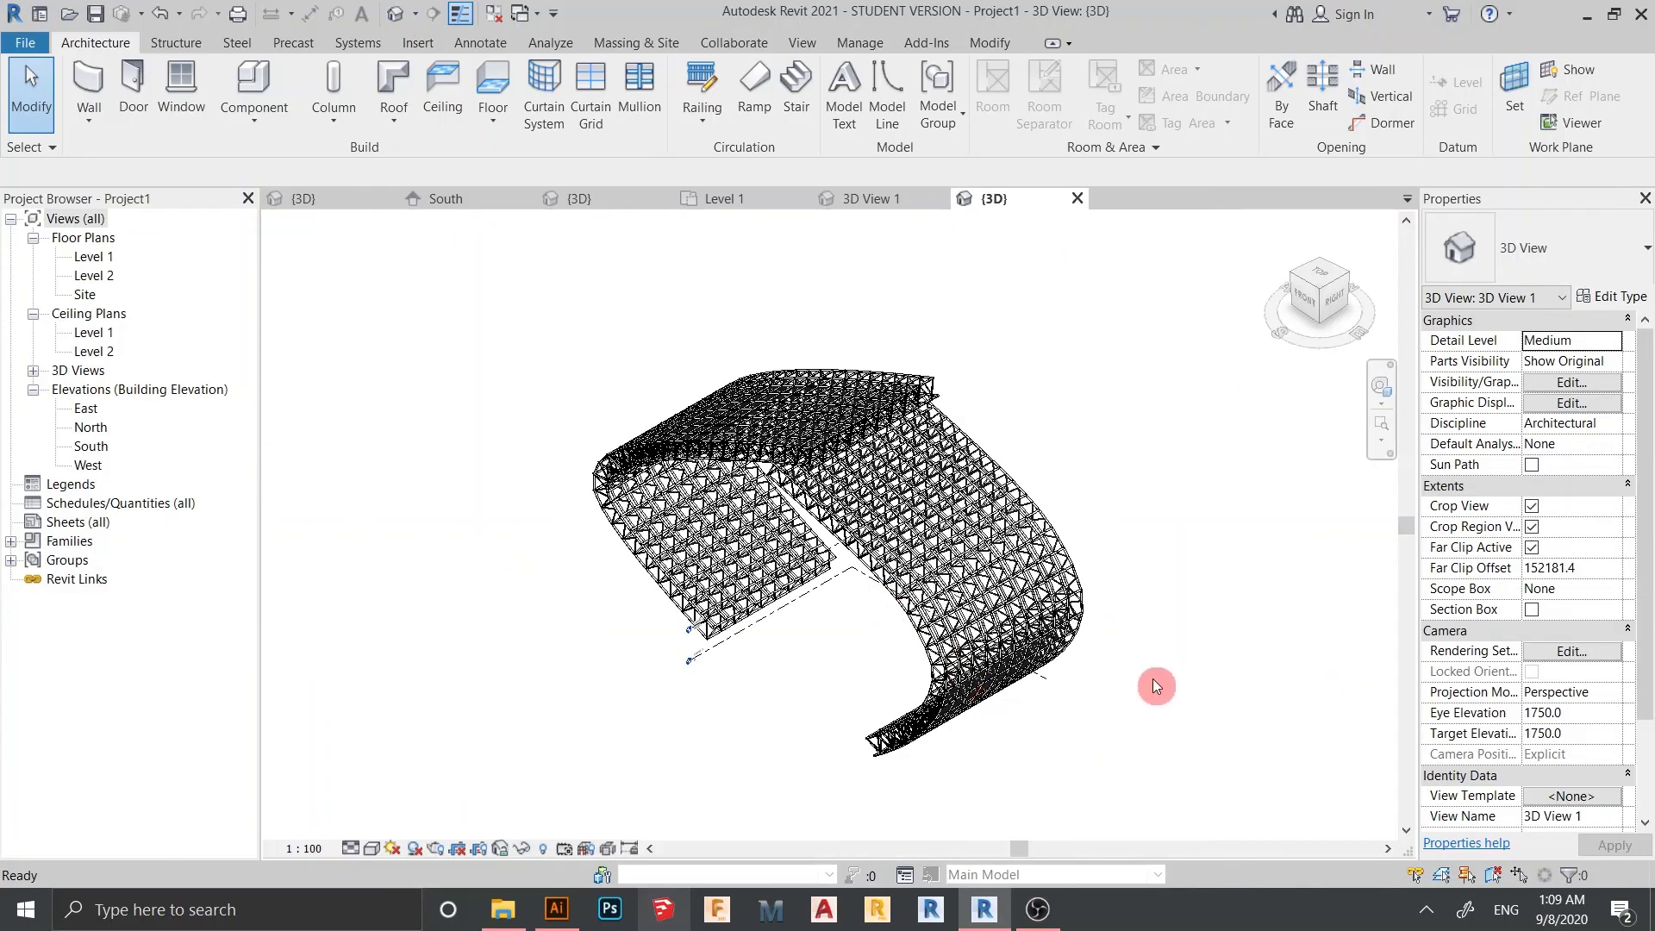
shift+middle_drag(1032, 716, 923, 721)
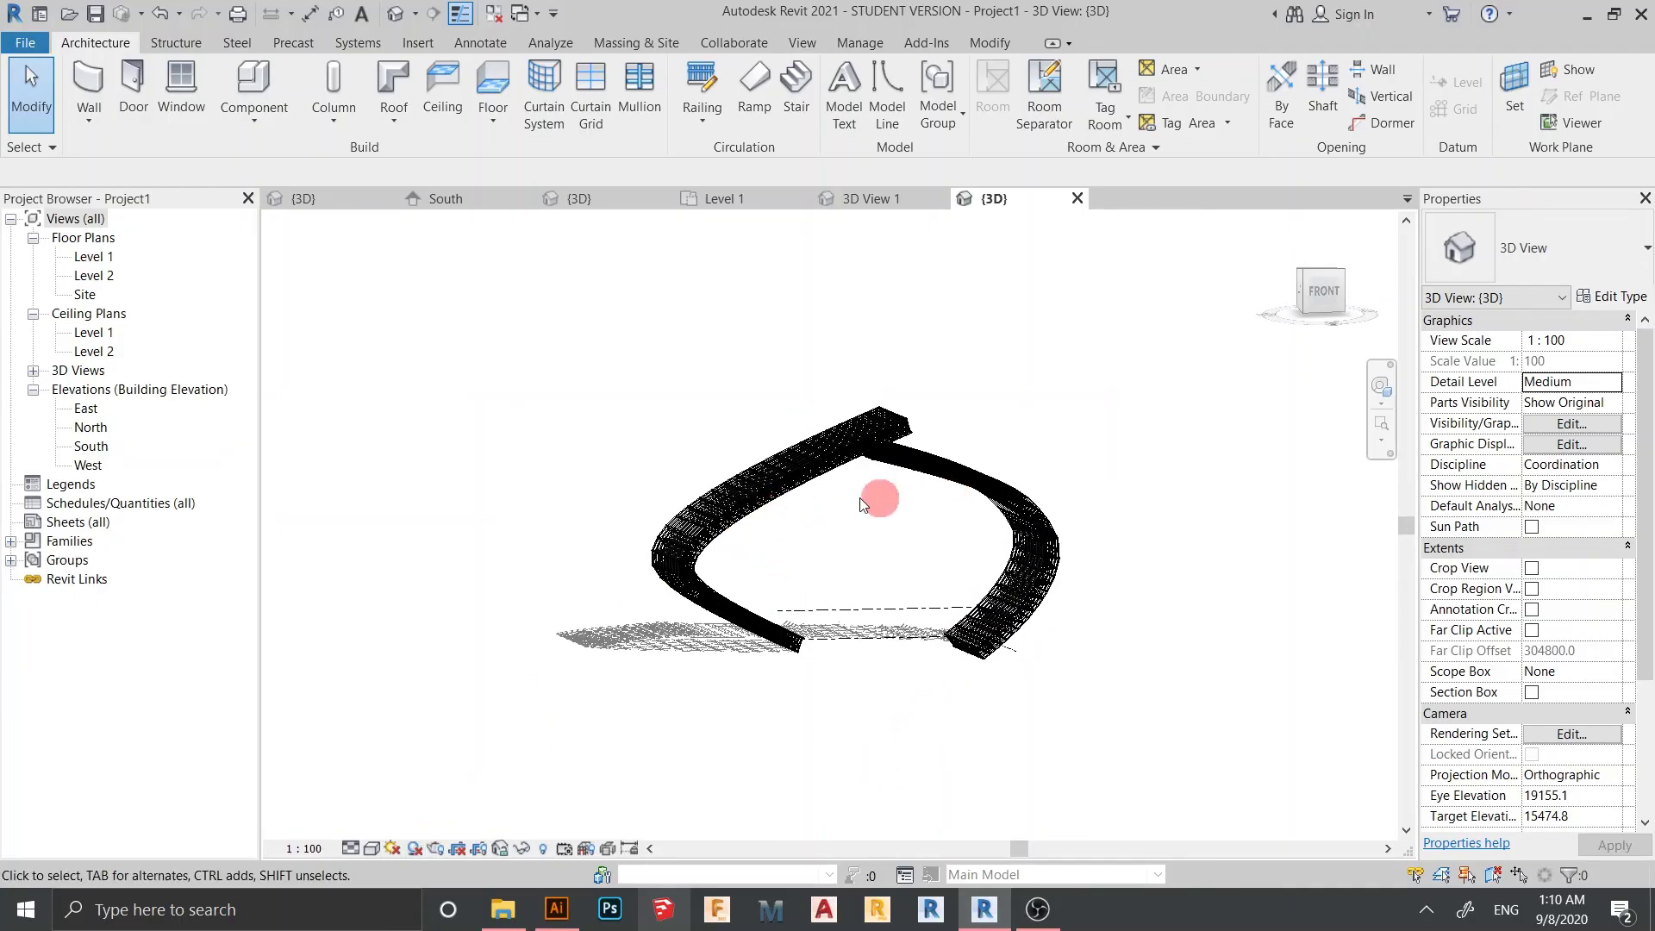
scroll(841, 484, up, 4)
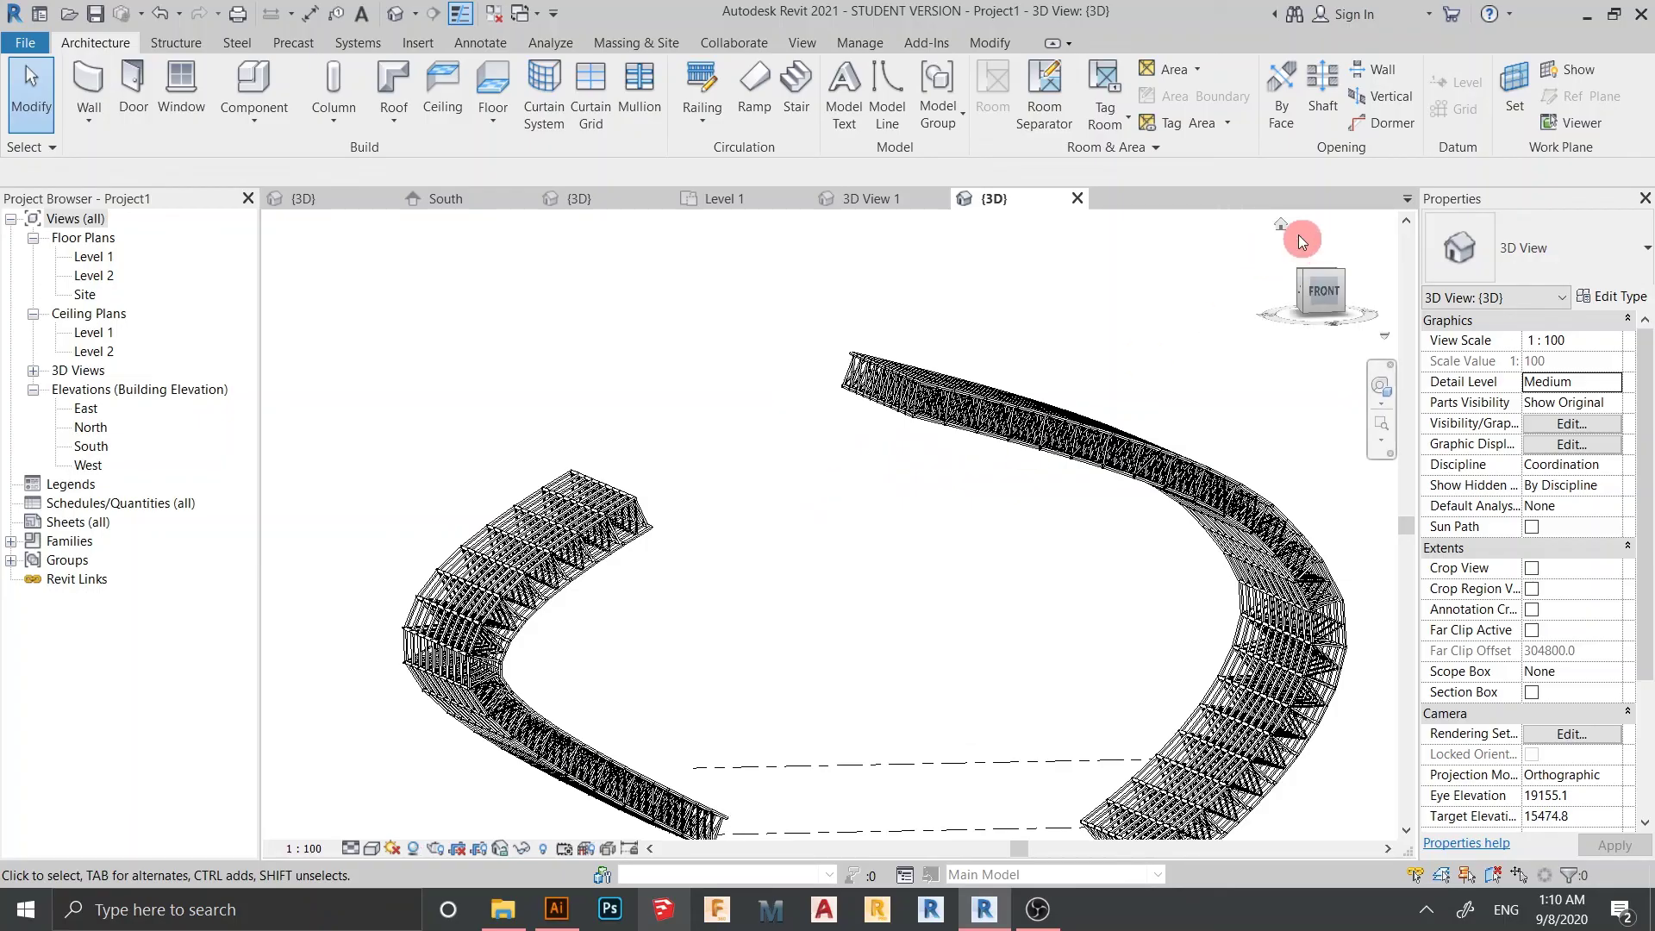
scroll(1155, 386, up, 3)
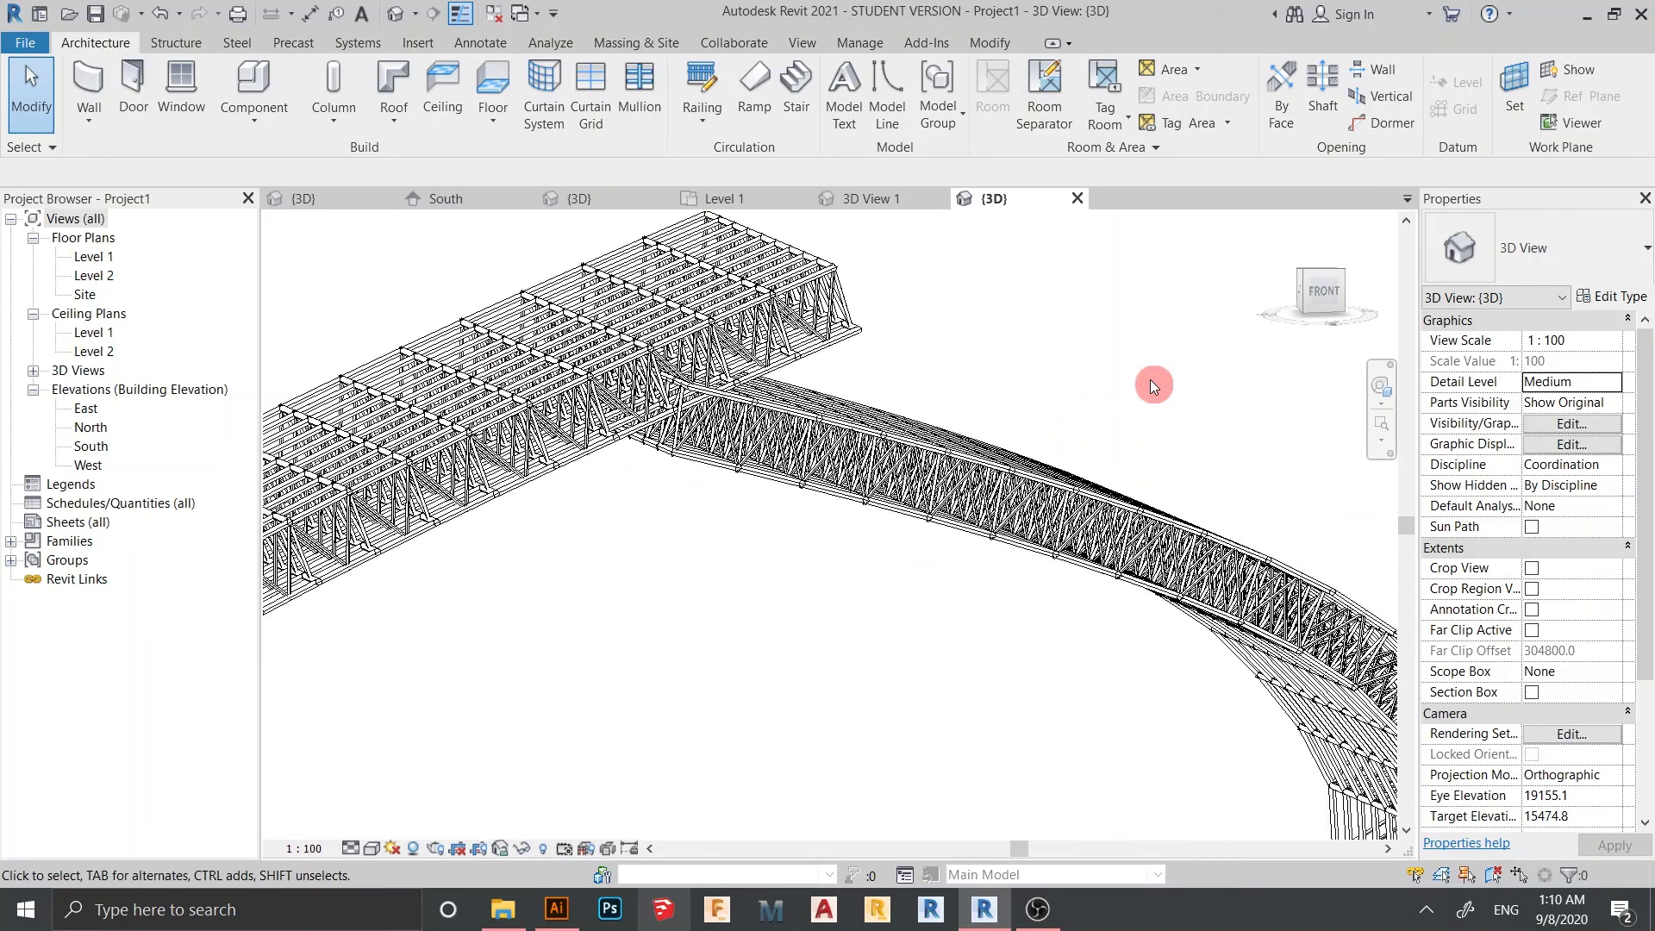
scroll(628, 580, up, 4)
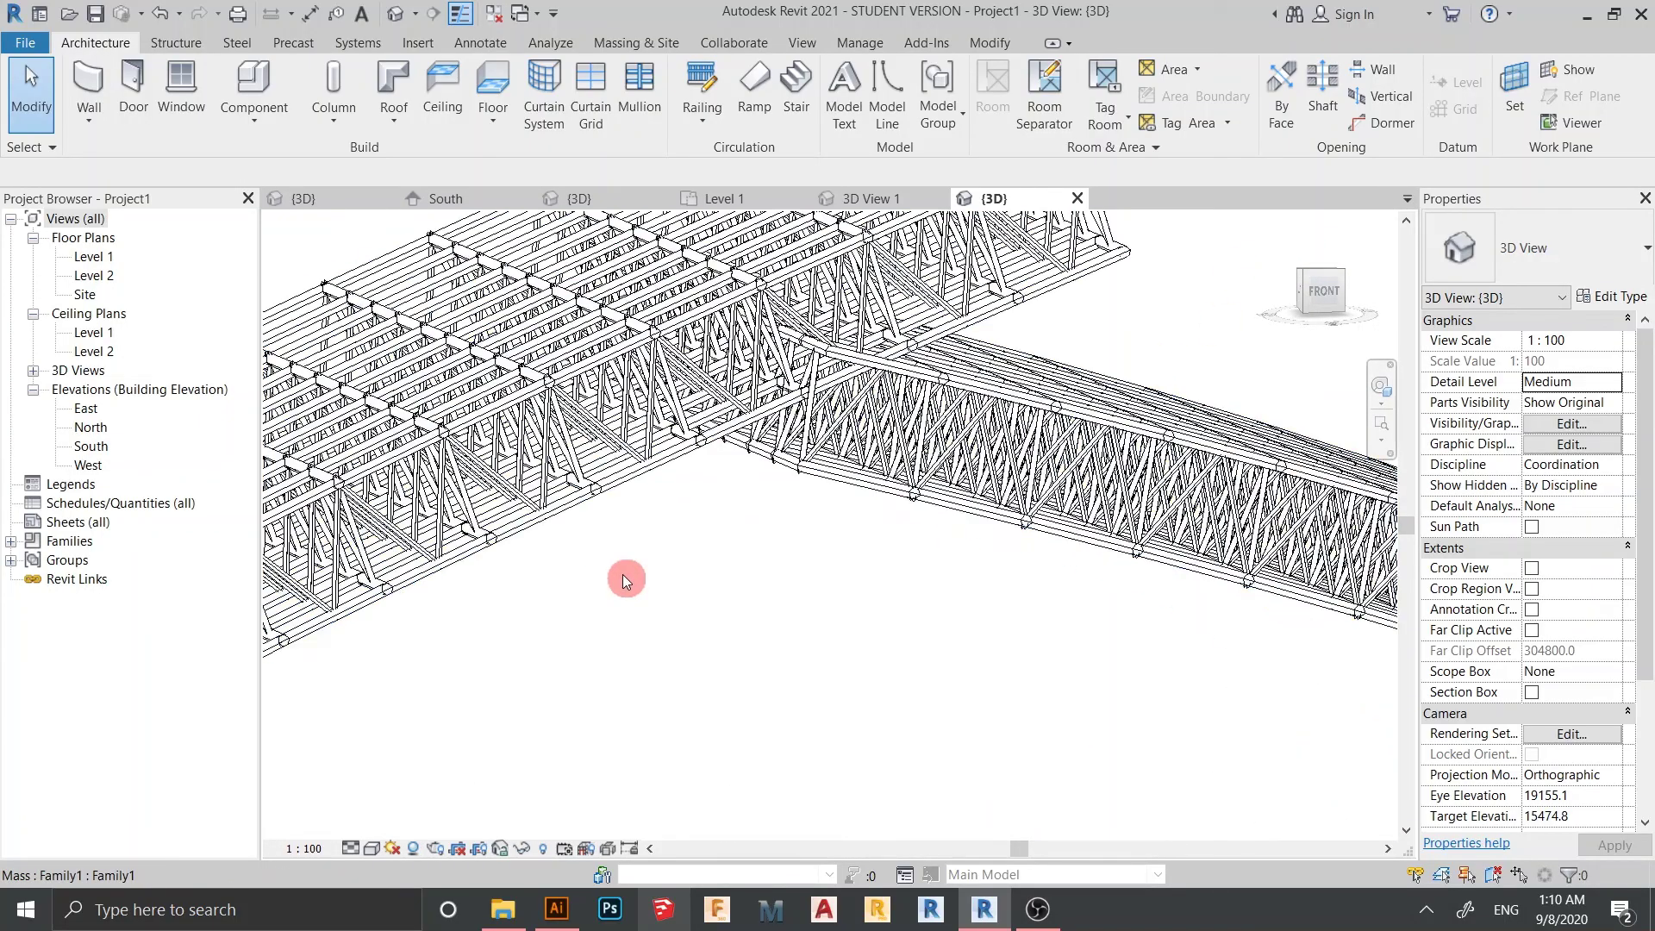
- Examine the whole curved truss in the 3D view from the home, front and angled front-left orientations
key(s)
key(d)
click(1284, 226)
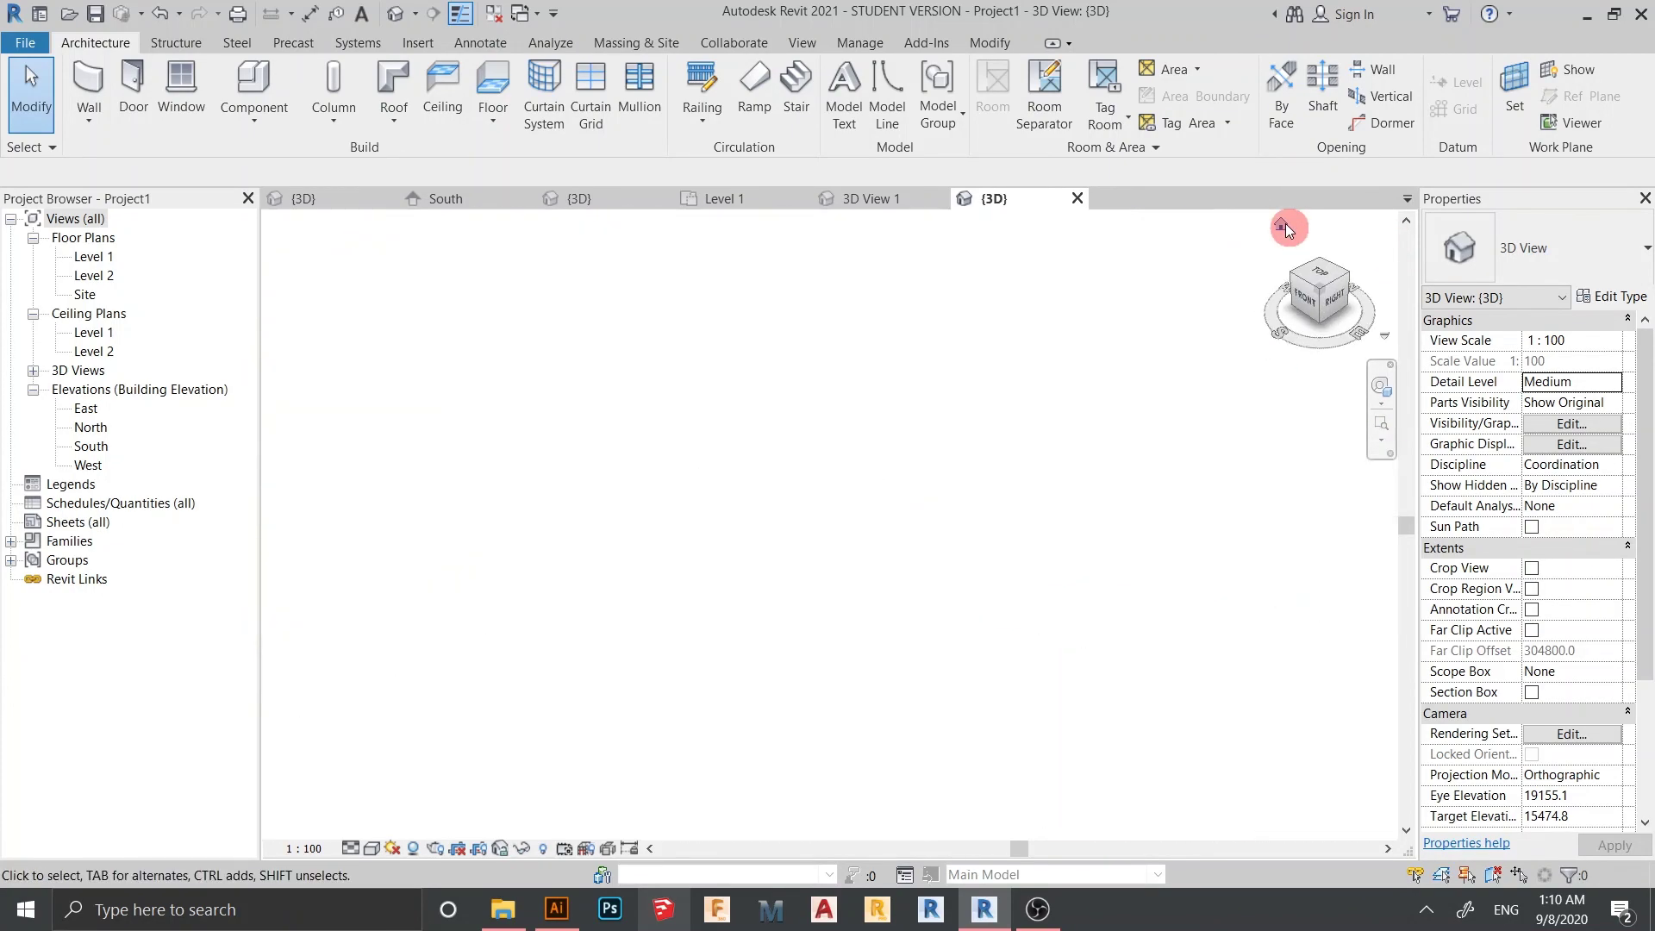
drag(1323, 296, 1325, 296)
click(1324, 295)
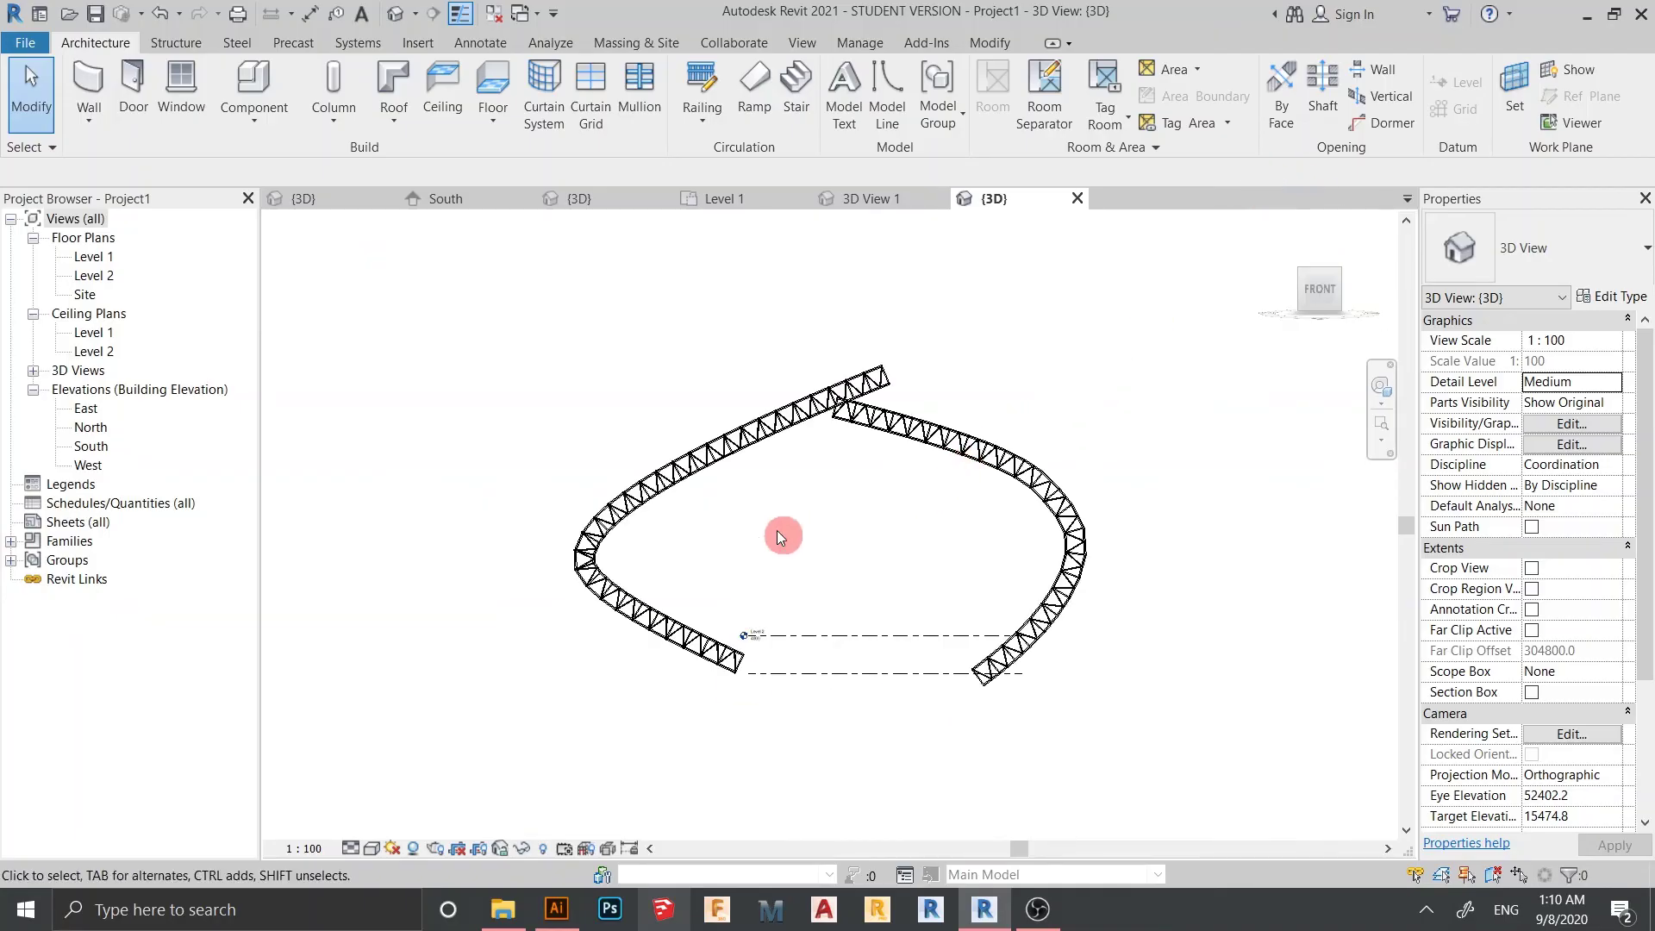
scroll(810, 524, up, 2)
middle_drag(791, 517, 1183, 603)
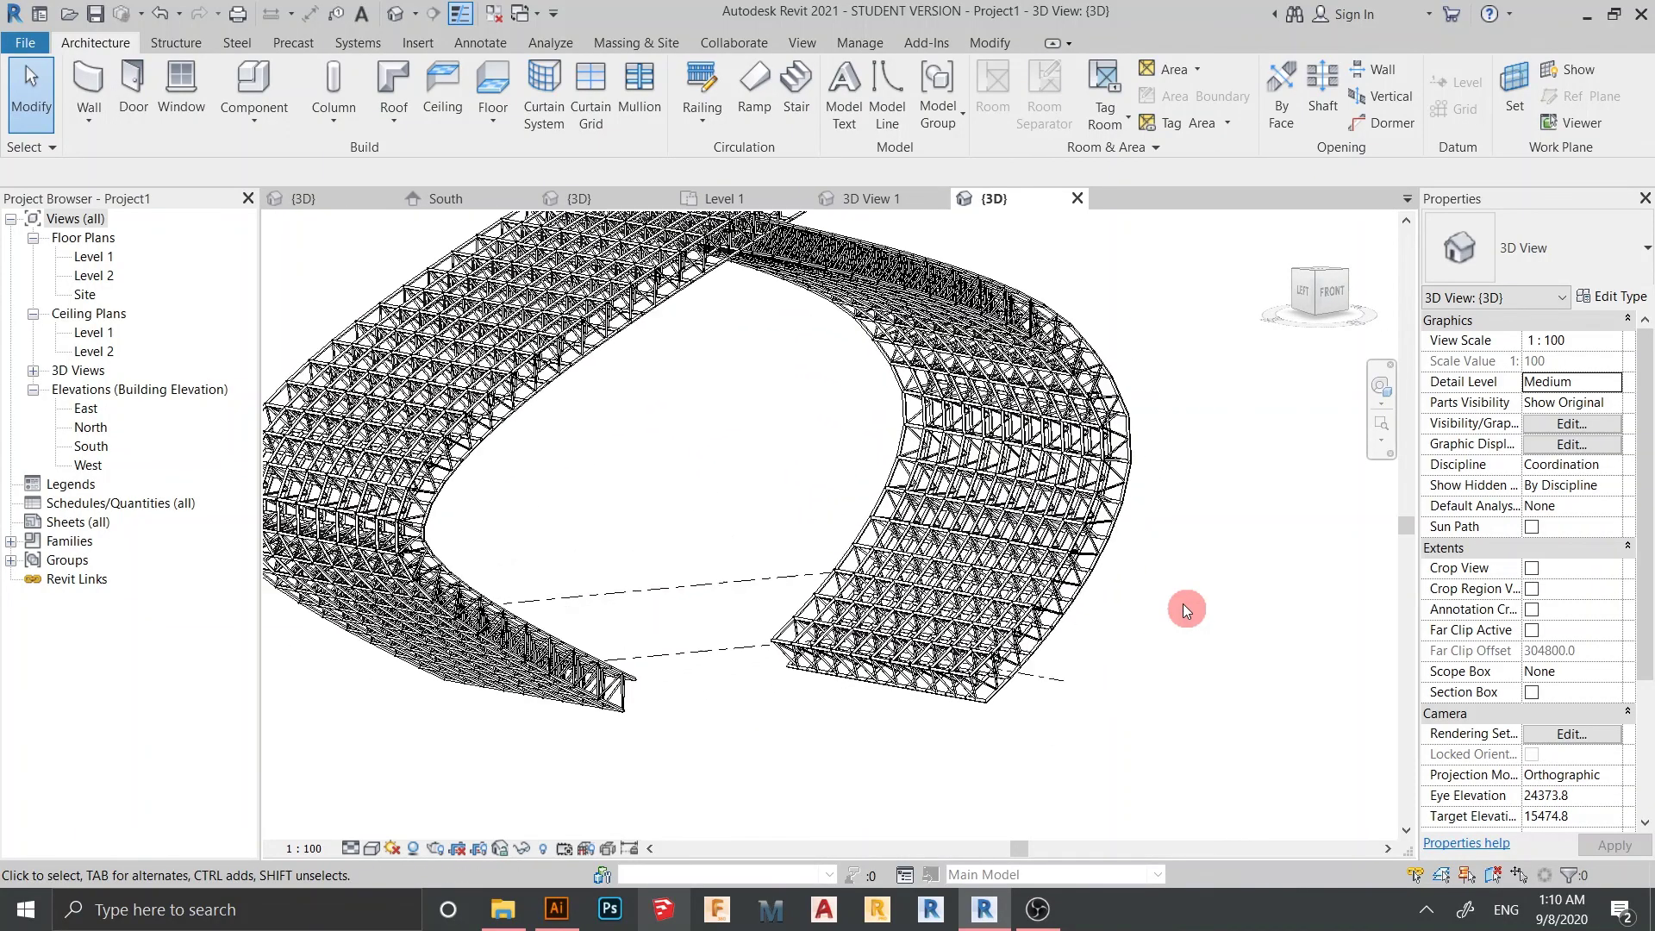
scroll(1183, 604, up, 2)
middle_drag(1293, 691, 1308, 708)
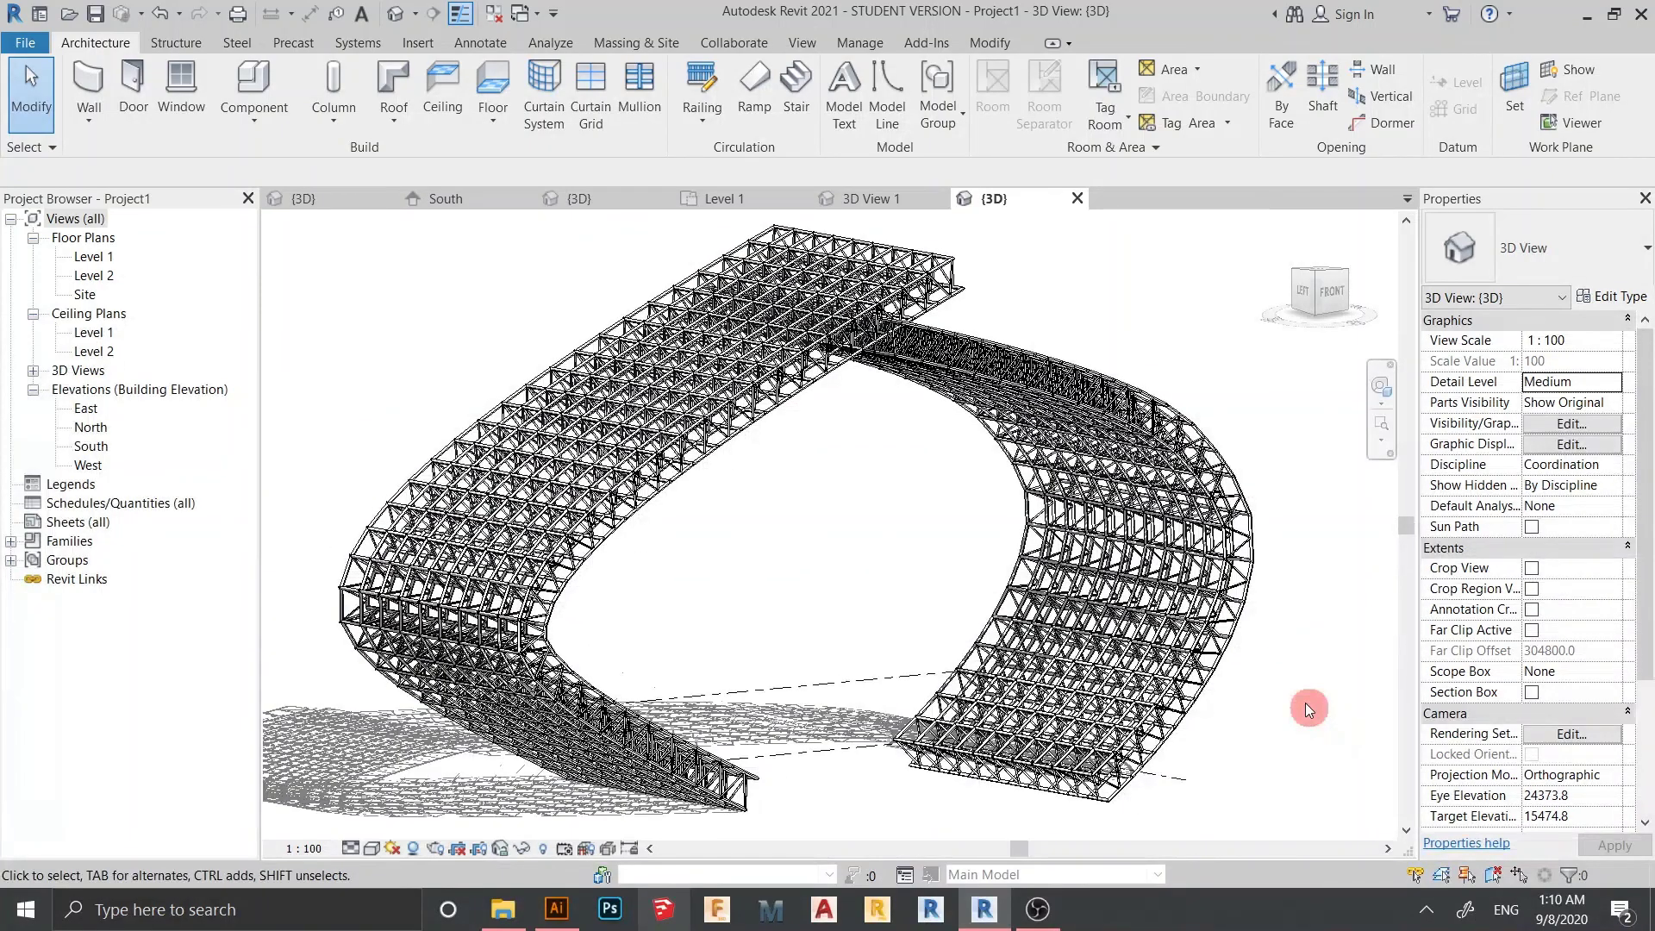